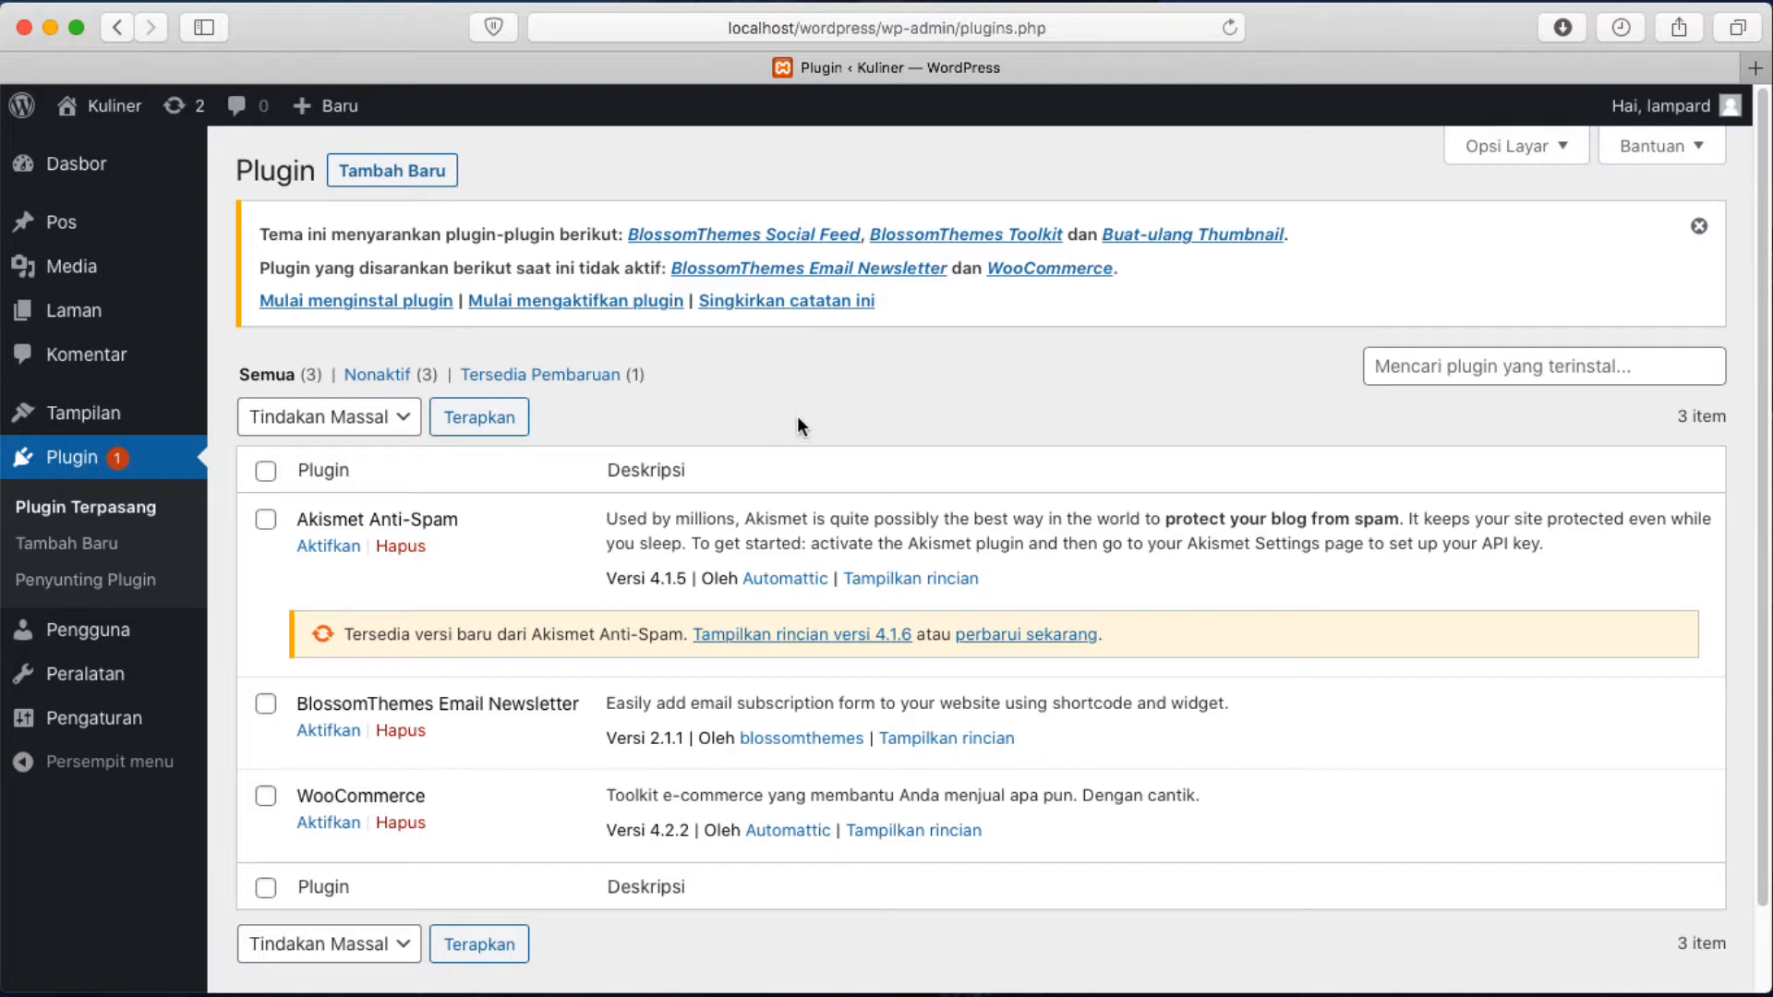
# Preview details of BlossomThemes Social Feed, Regenerate Thumbnails and another recommended plugin.
pyautogui.click(700, 236)
pyautogui.click(1368, 141)
pyautogui.click(1193, 234)
pyautogui.click(1368, 141)
pyautogui.click(1050, 269)
pyautogui.click(1368, 141)
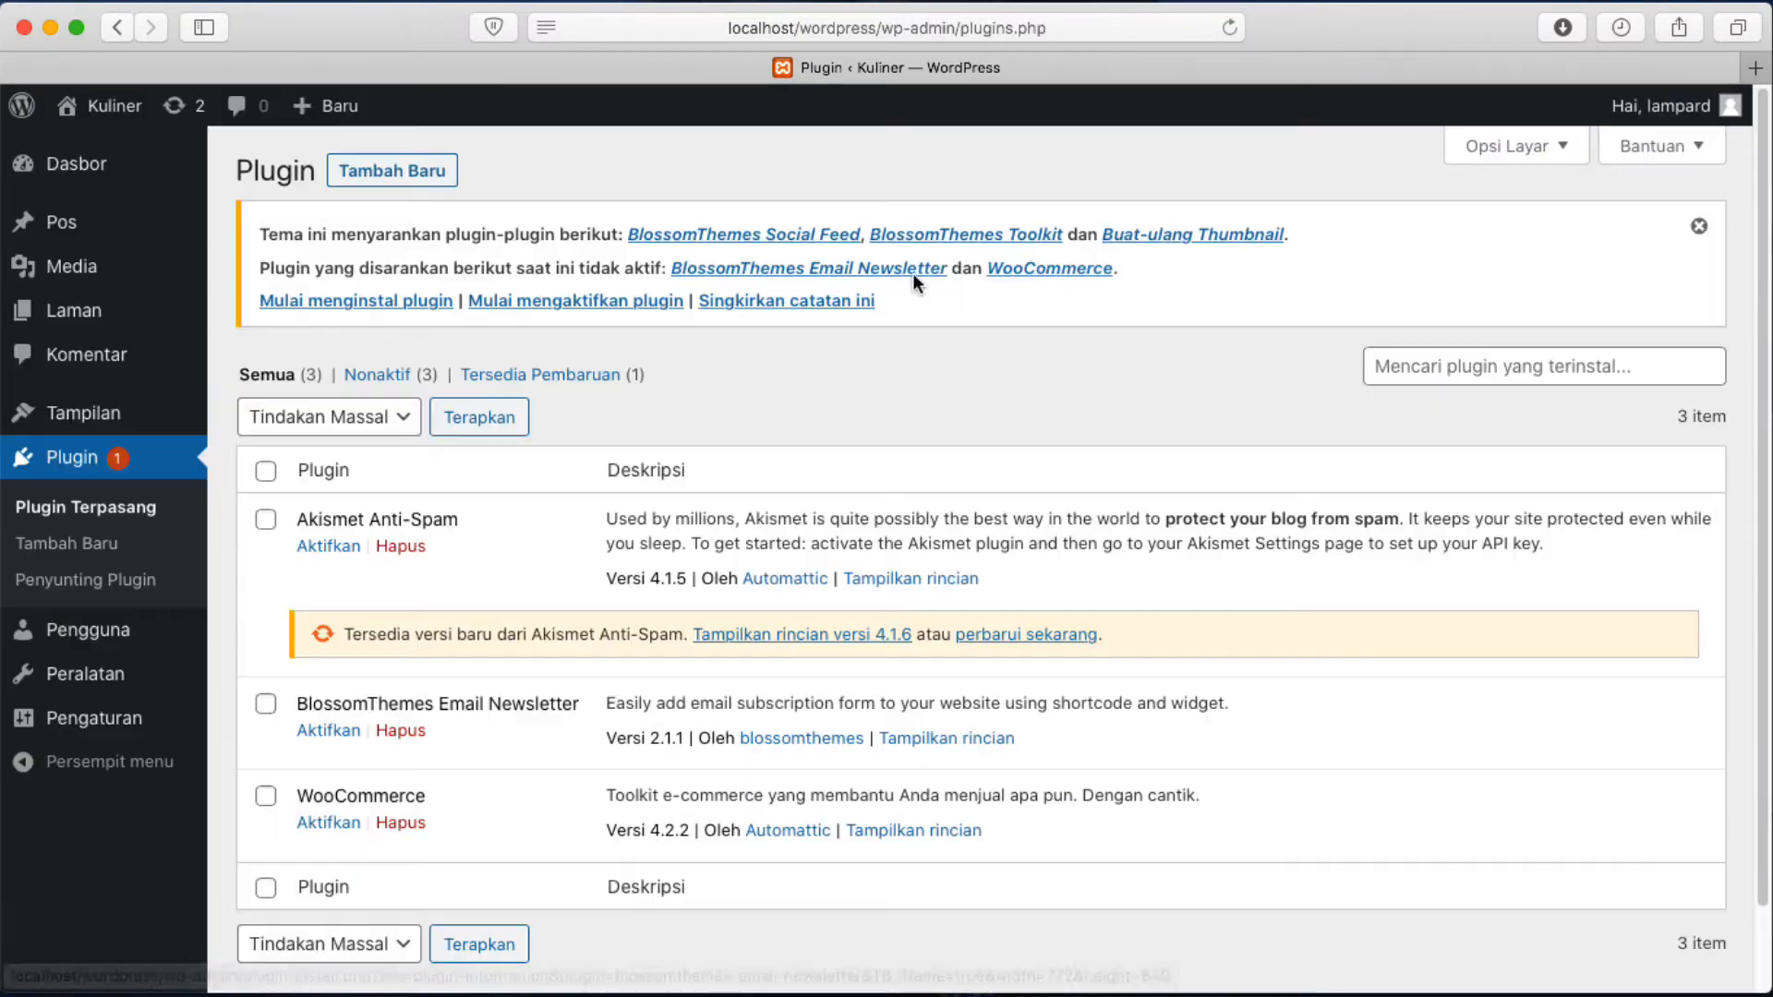
# Dismiss the recommendation notice and preview the BlossomThemes Toolkit plugin details.
pyautogui.click(767, 302)
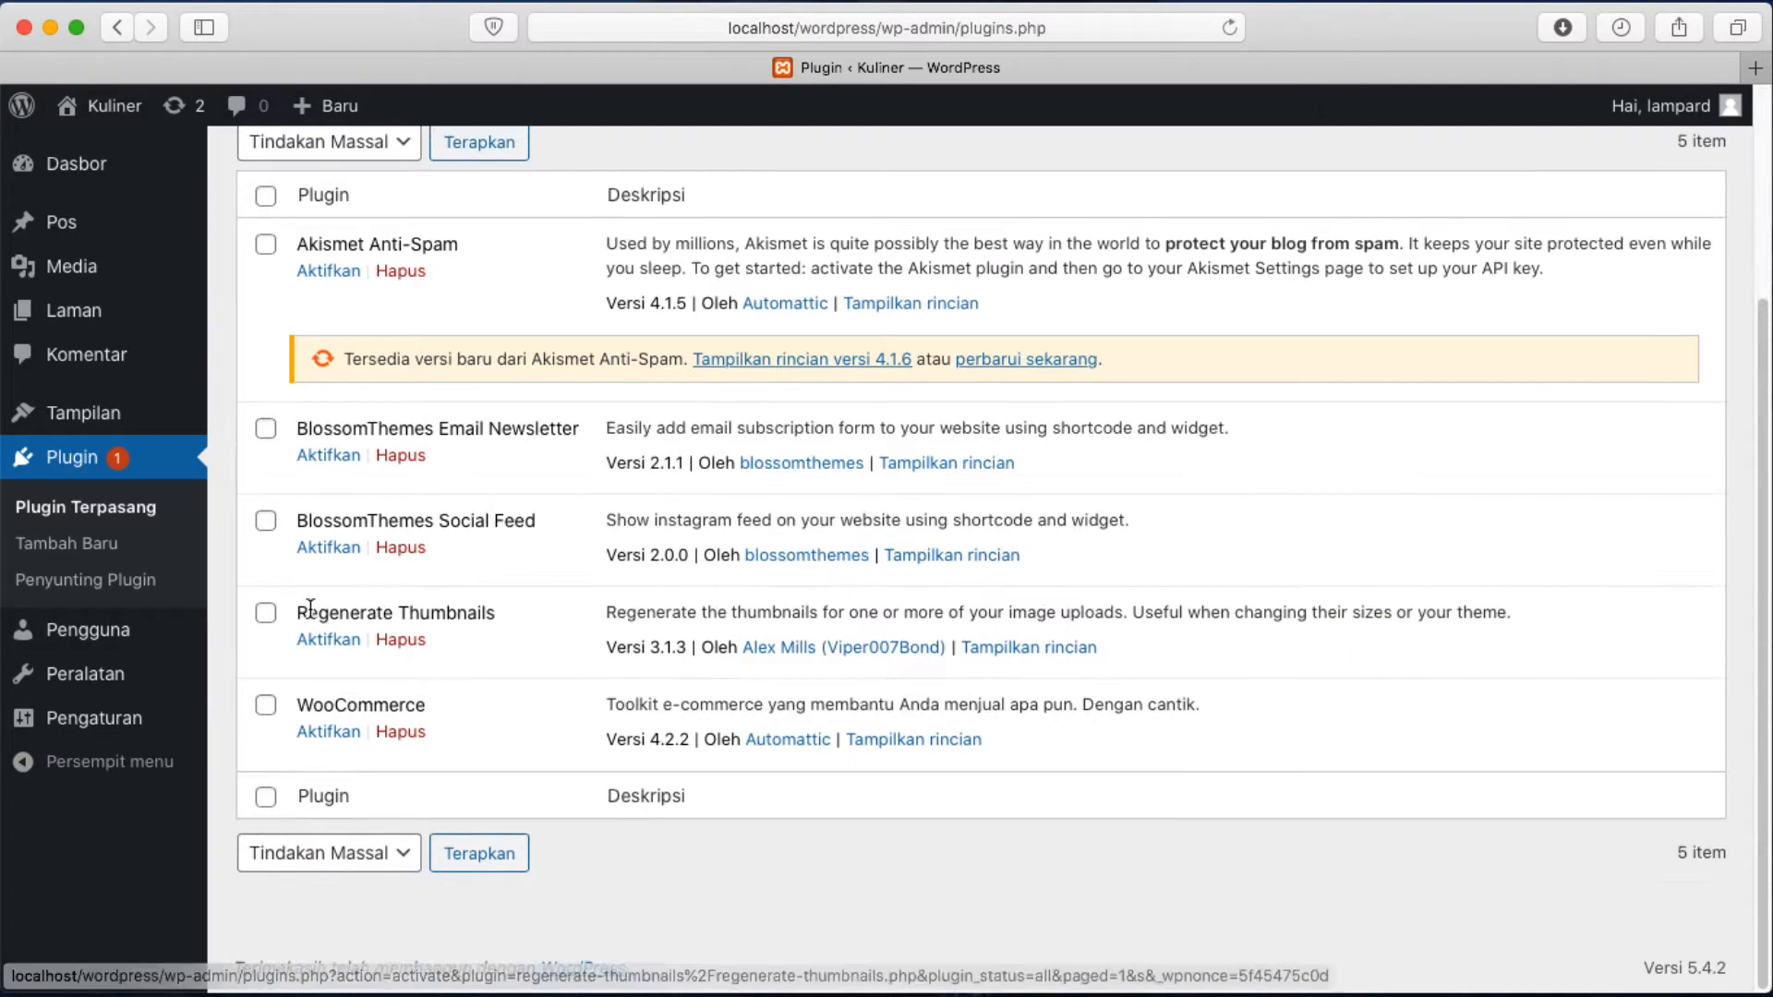
pyautogui.click(684, 237)
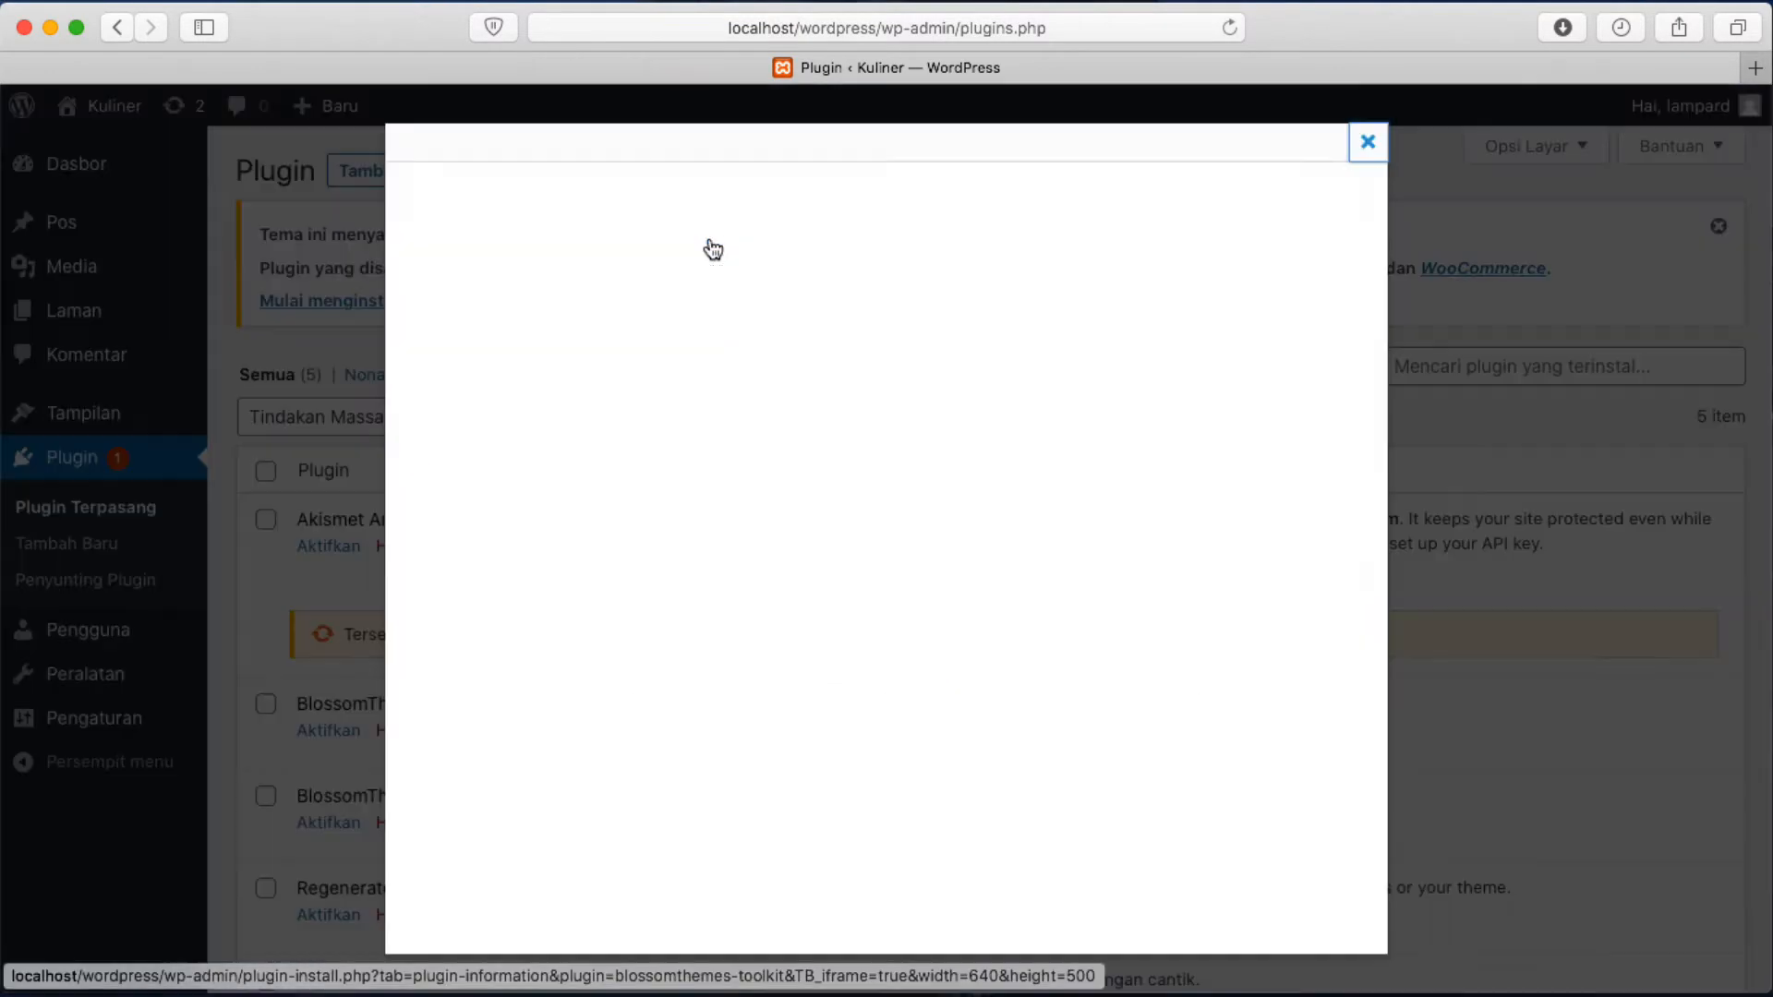
pyautogui.click(1368, 141)
pyautogui.scroll(-3, 921, 552)
pyautogui.scroll(3, 940, 569)
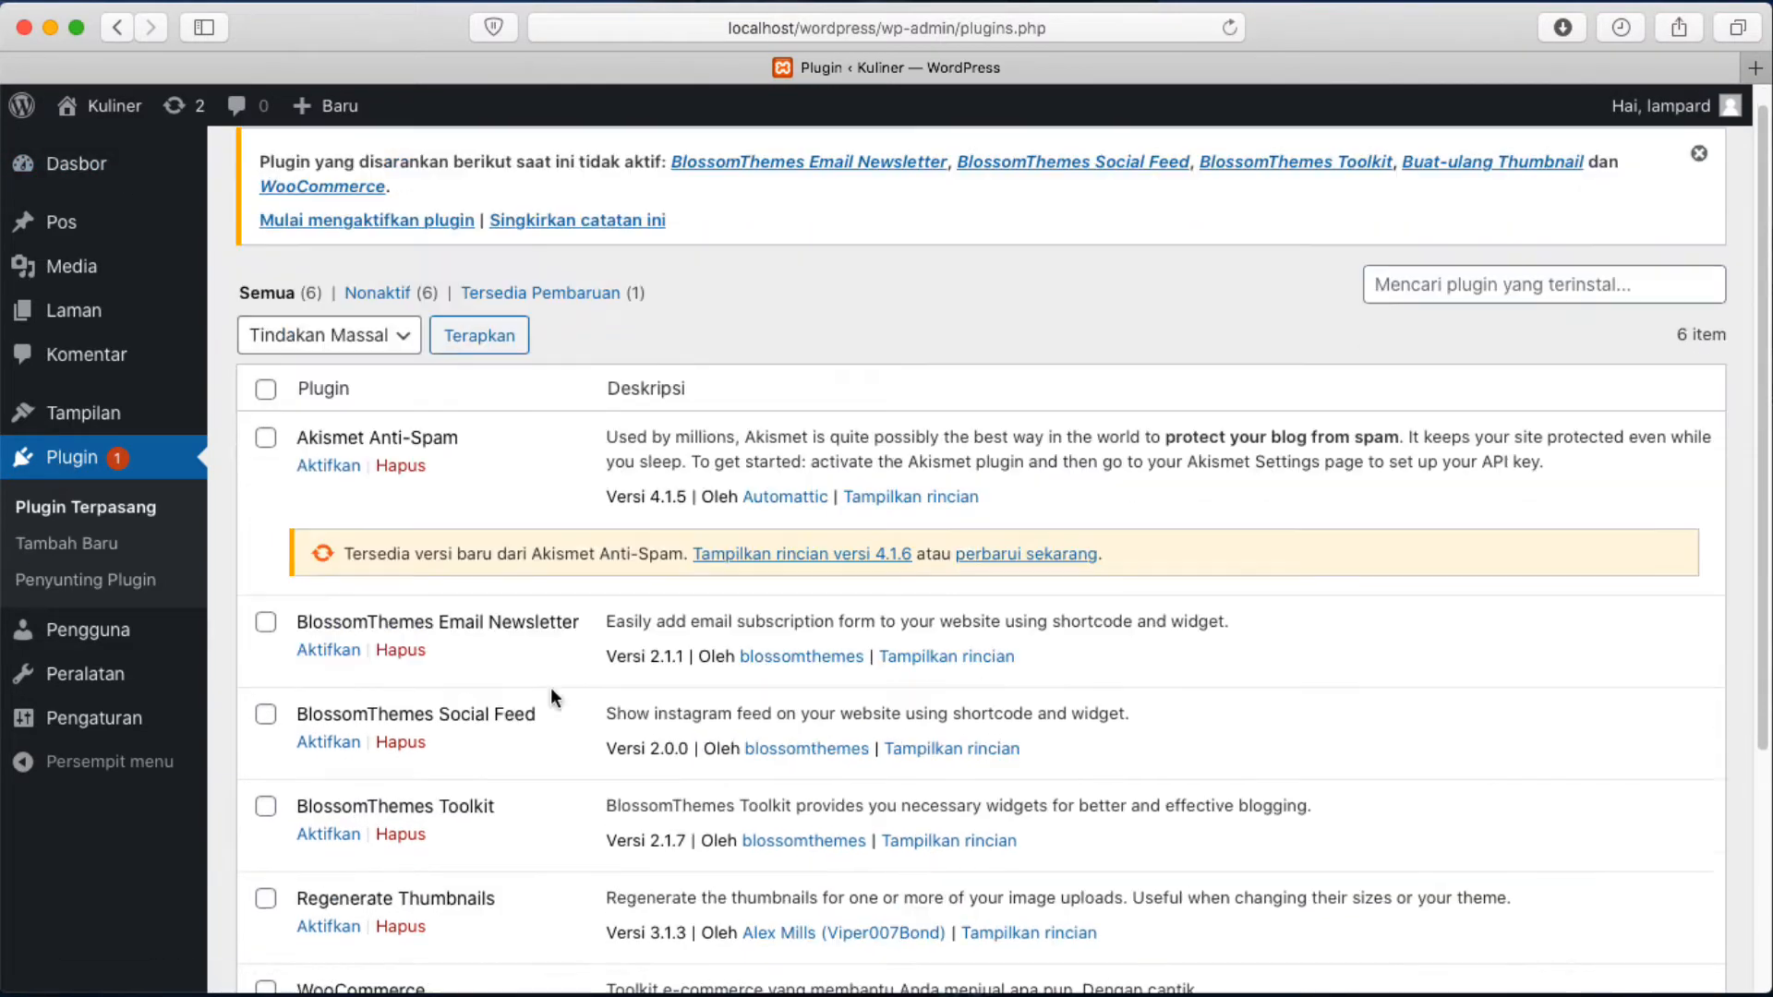
pyautogui.scroll(2, 554, 697)
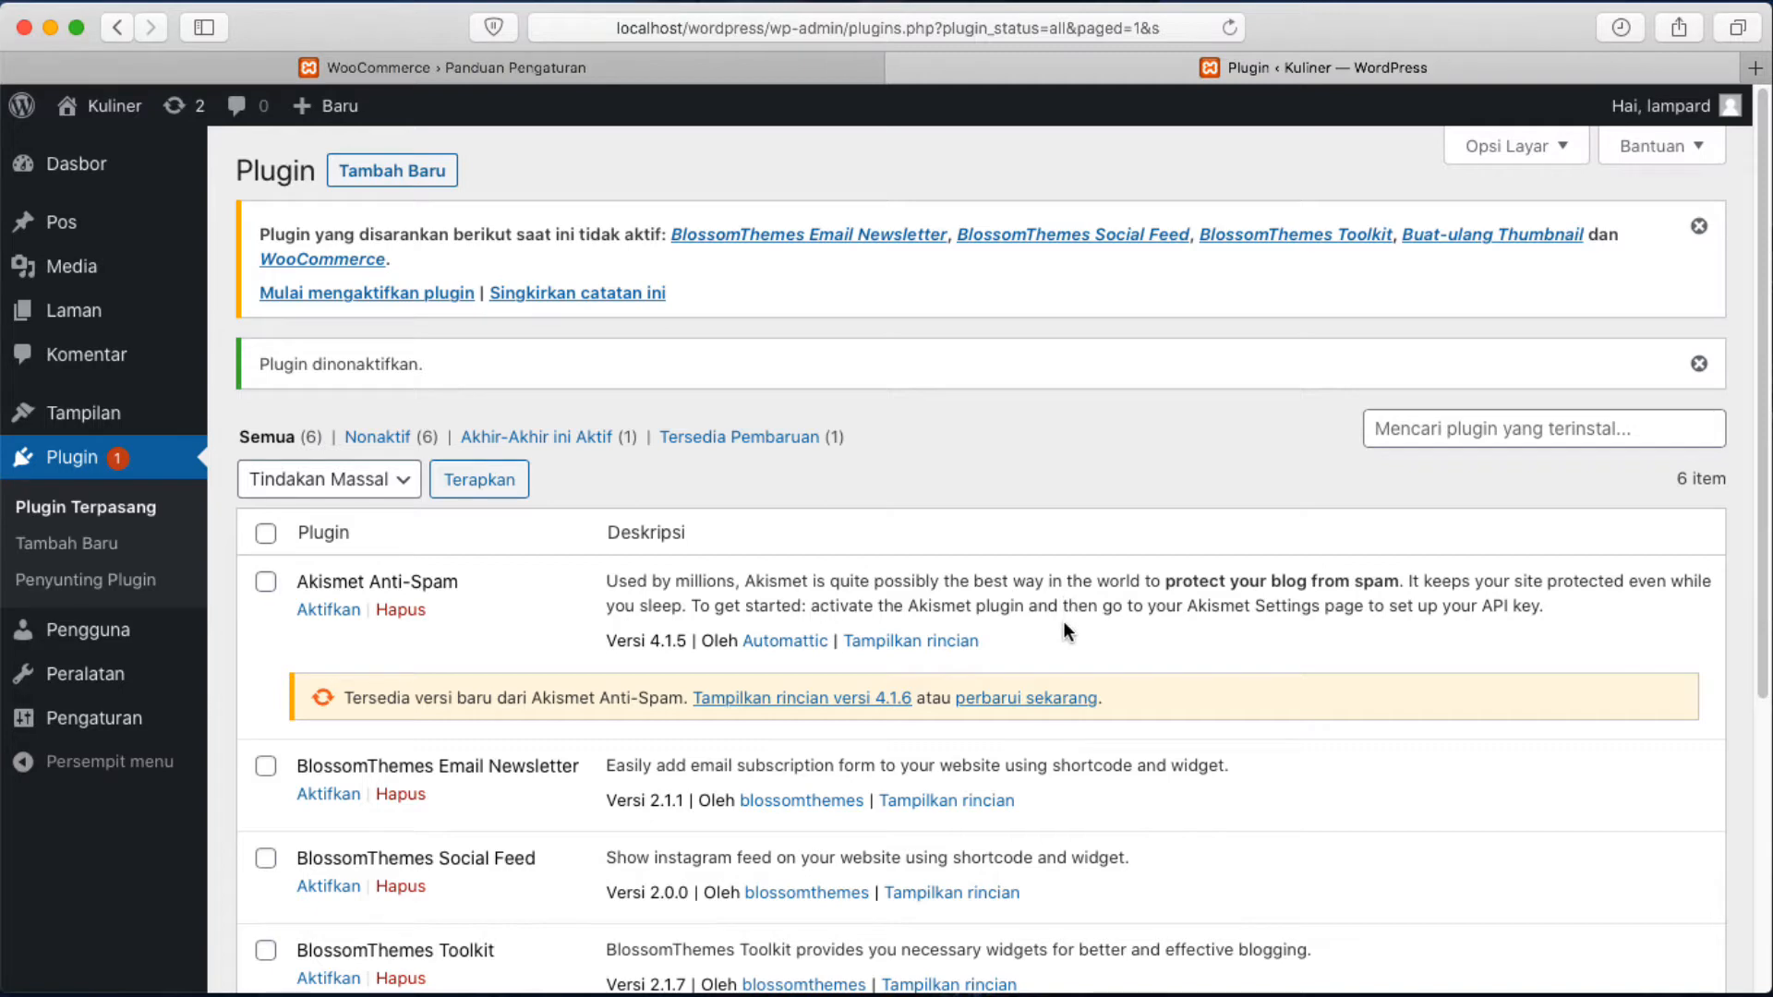
# Activate WooCommerce from further down the plugin list.
pyautogui.scroll(-4, 1054, 619)
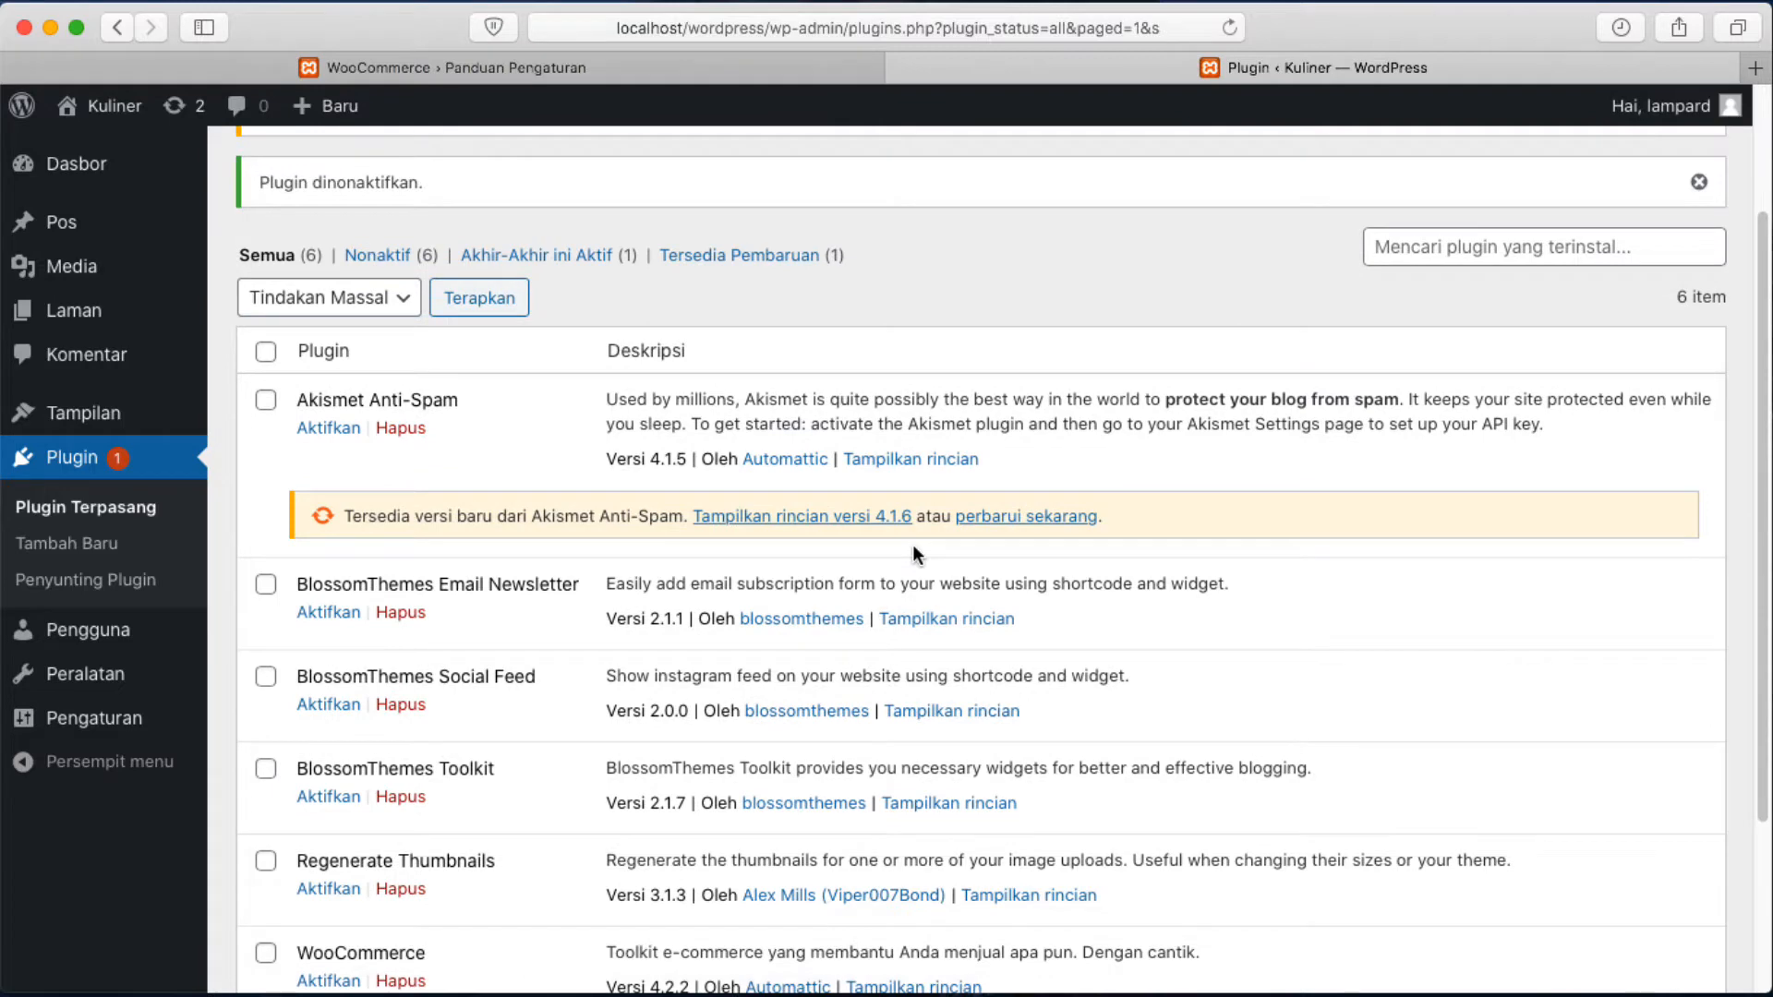
pyautogui.scroll(-3, 917, 554)
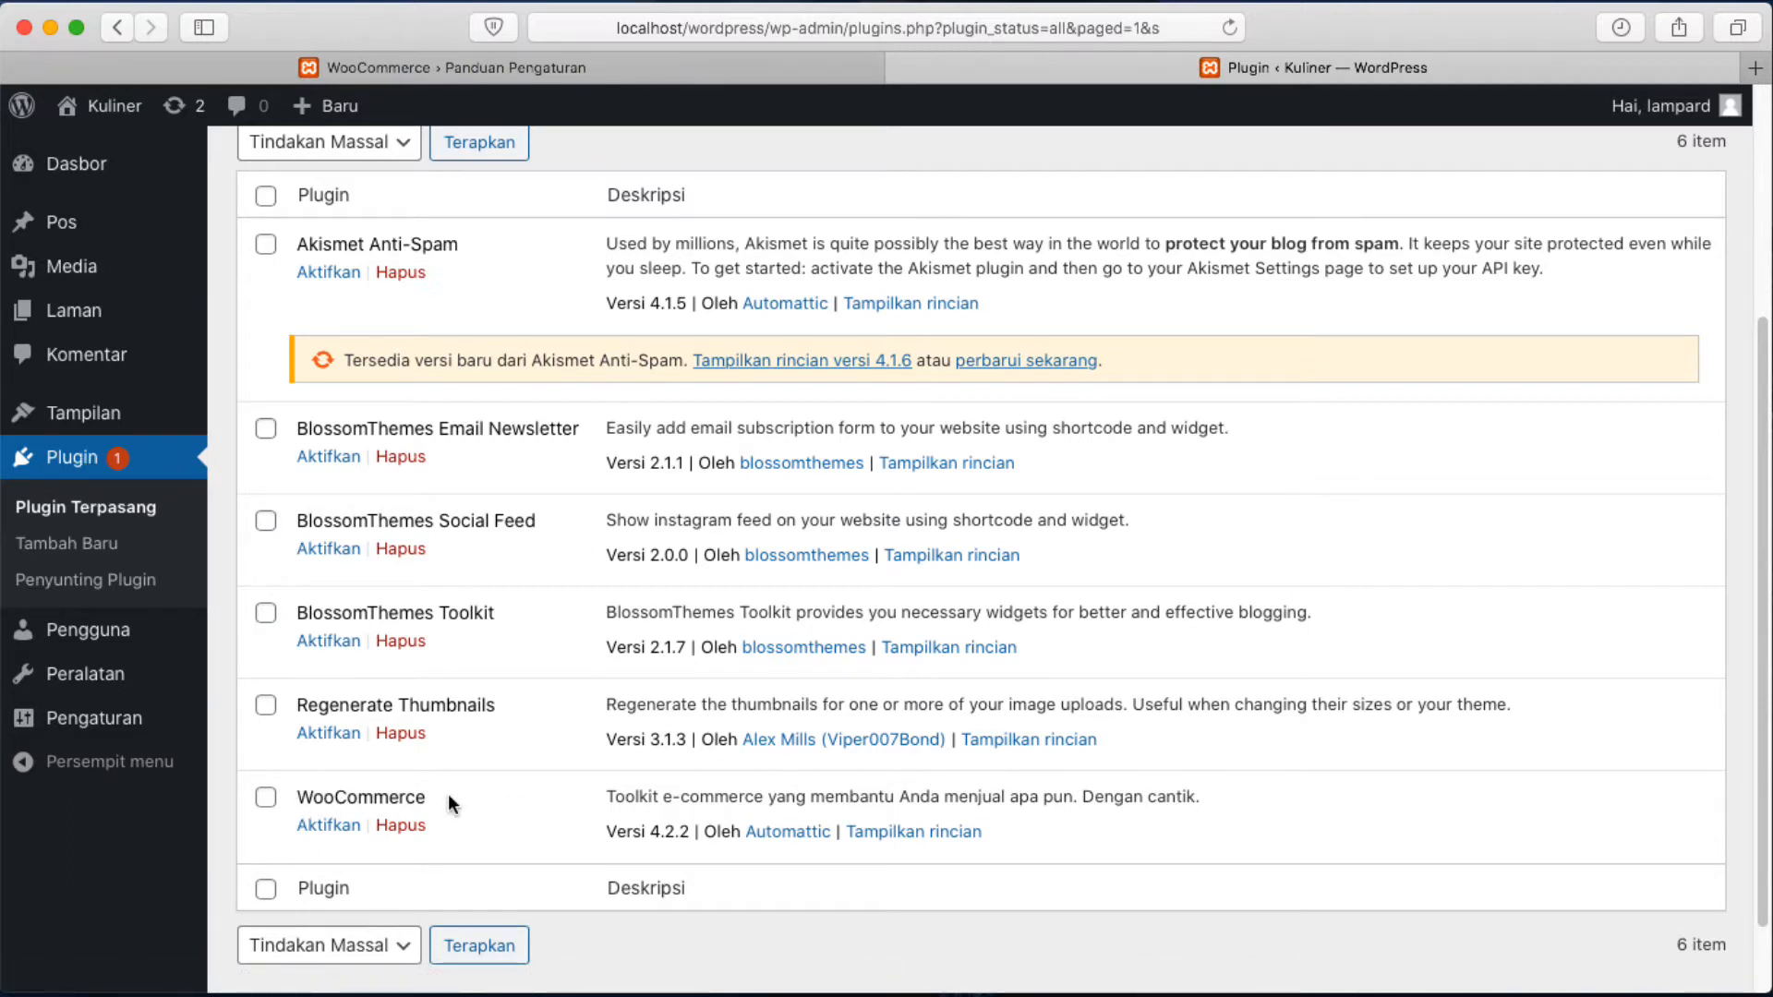
pyautogui.click(303, 826)
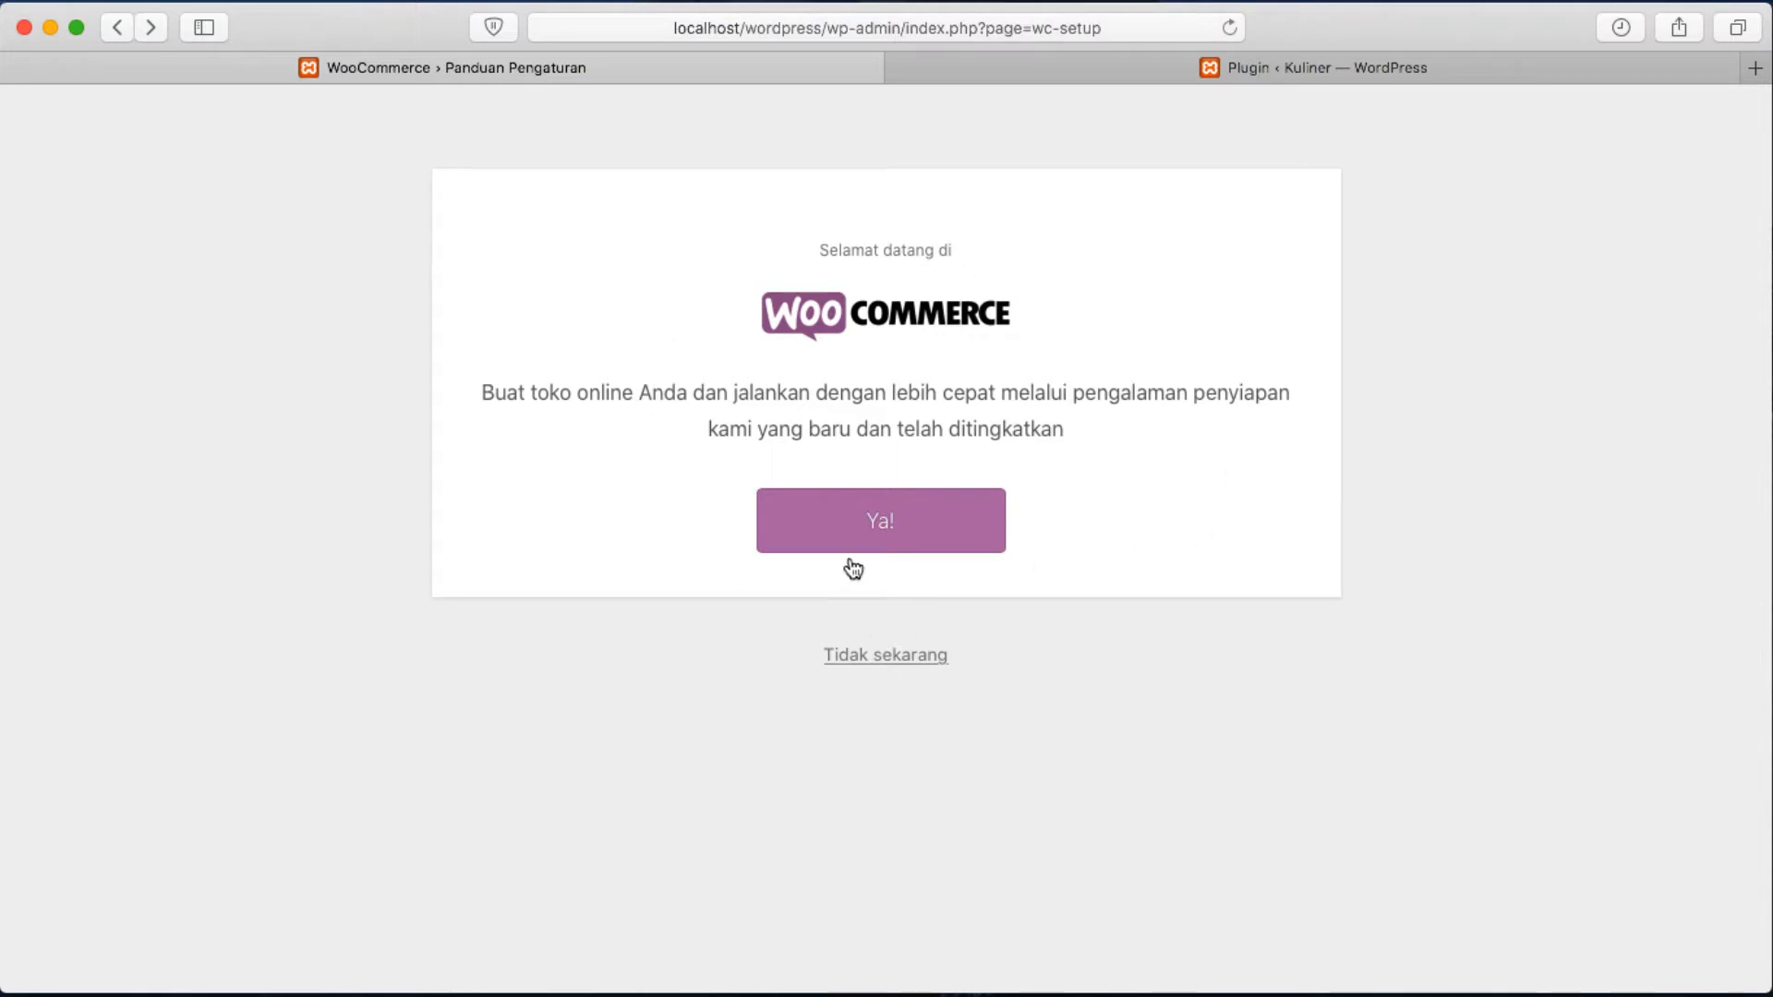
# Accept the new guided WooCommerce store setup with 'Ya!'.
pyautogui.click(861, 525)
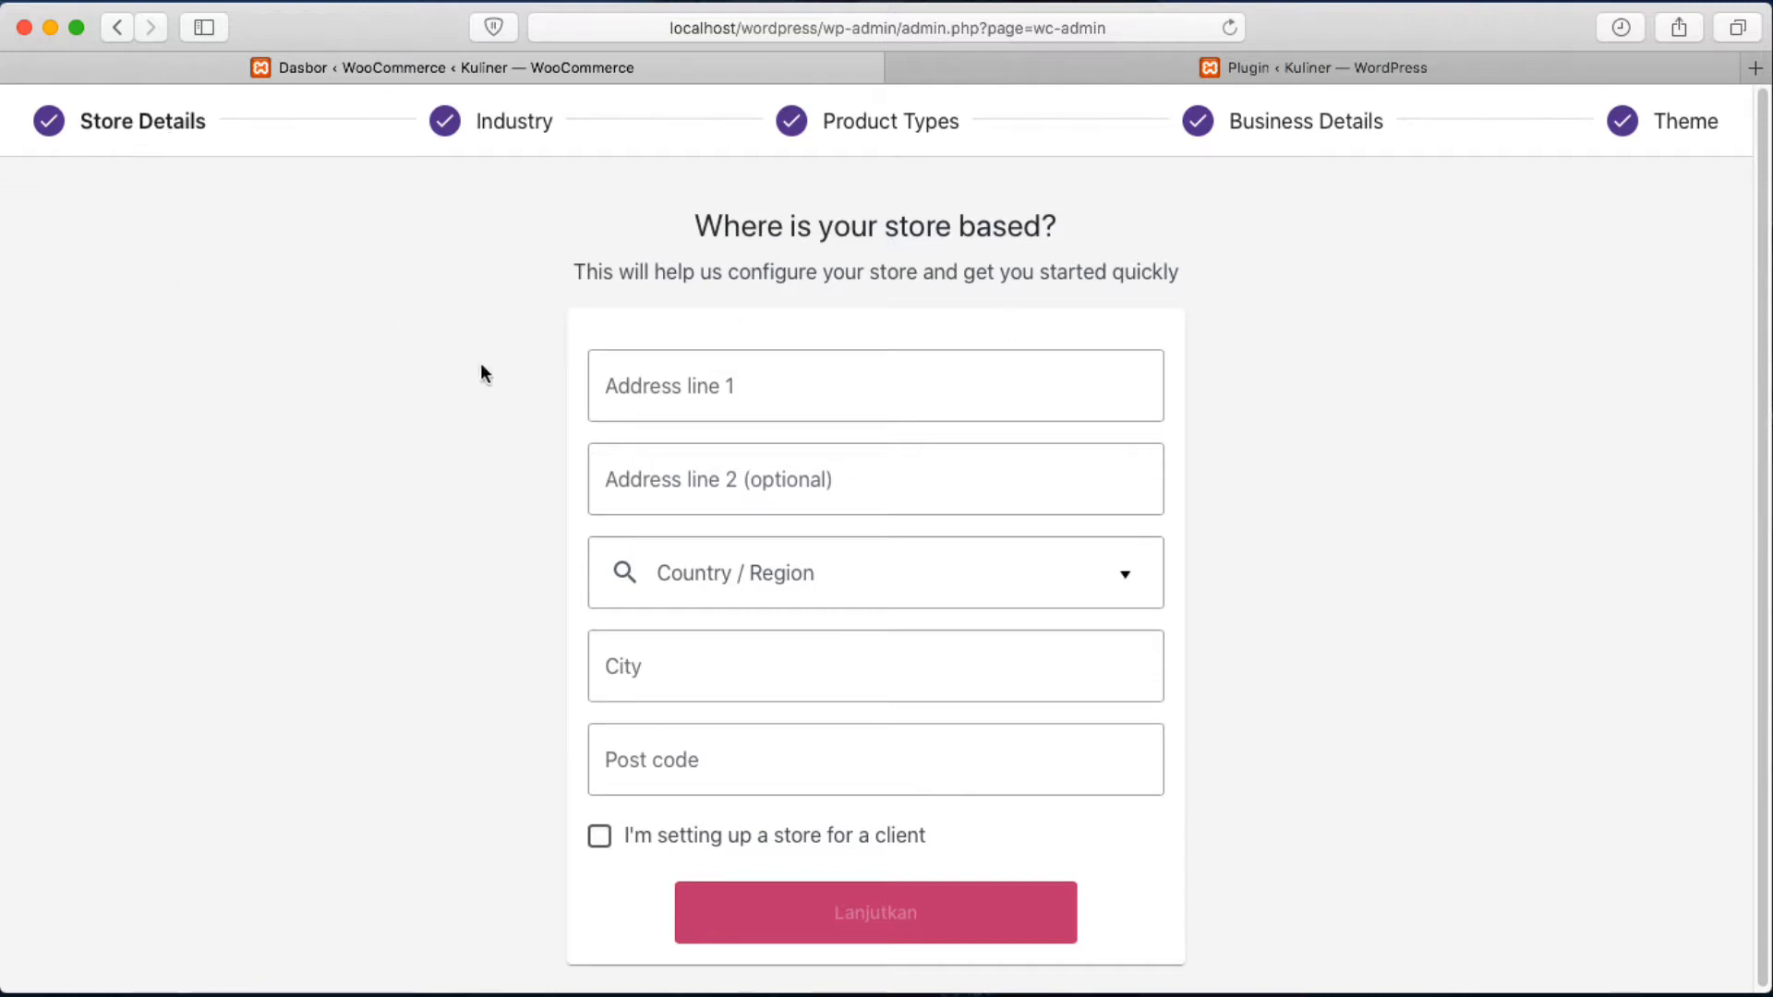
pyautogui.click(877, 387)
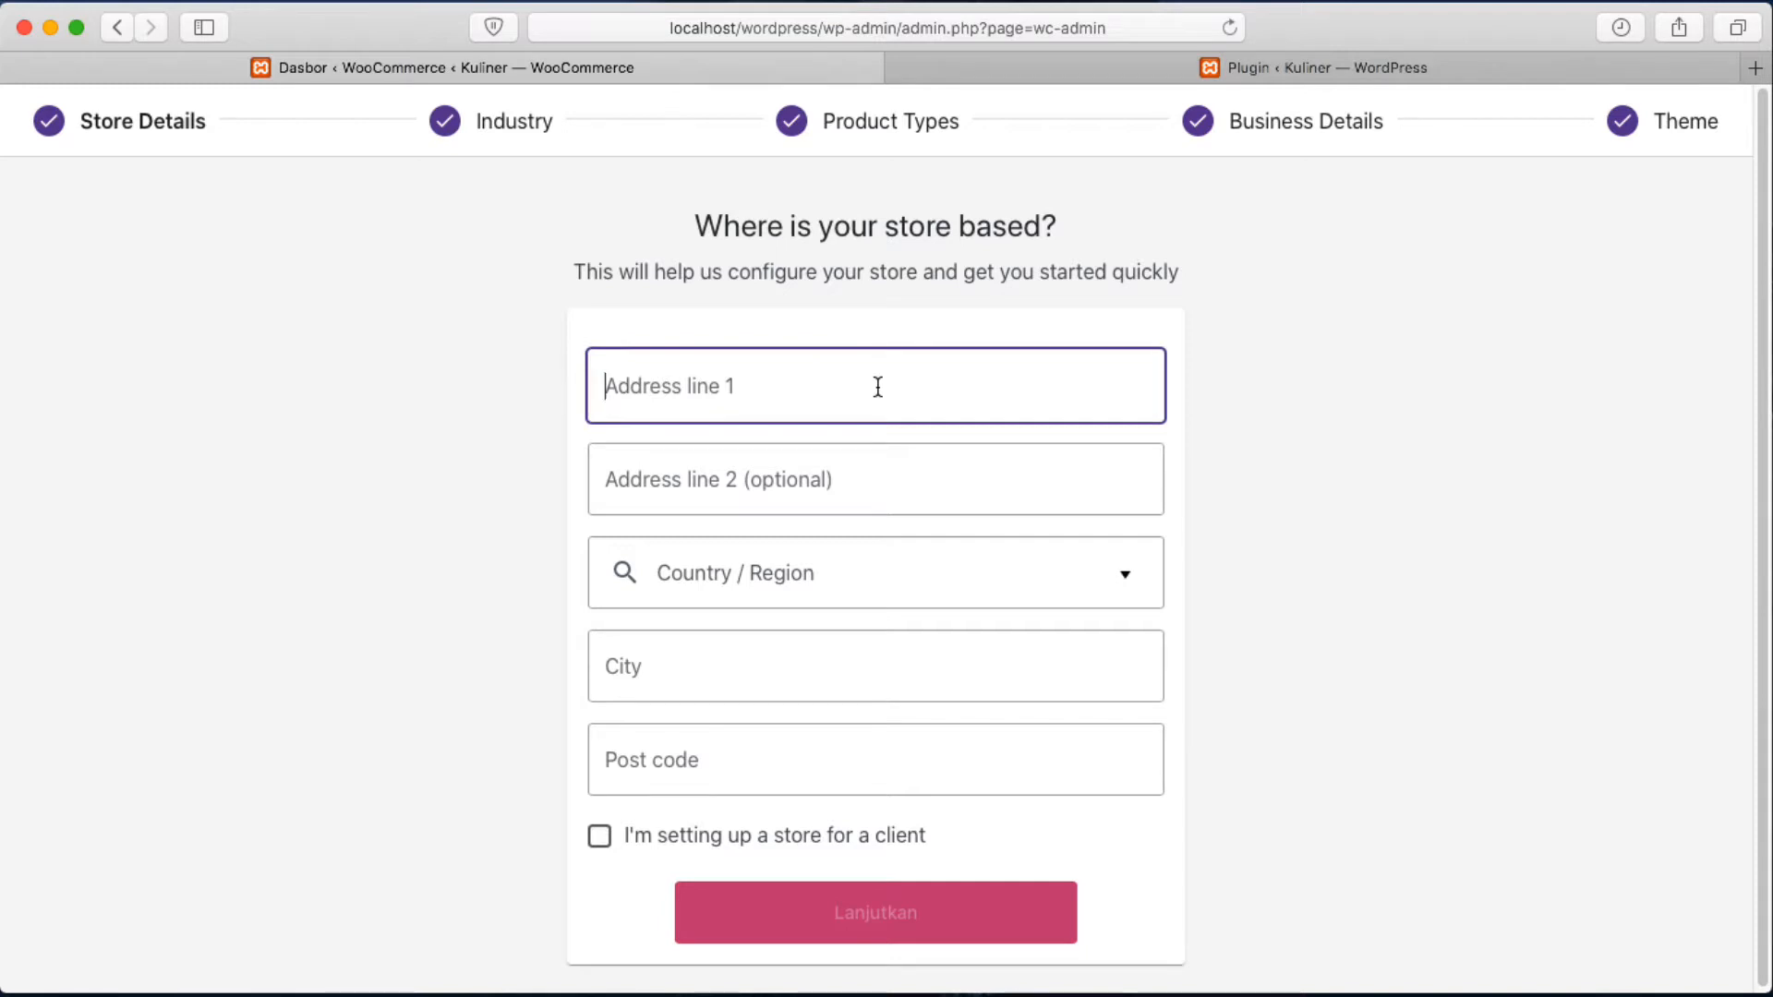
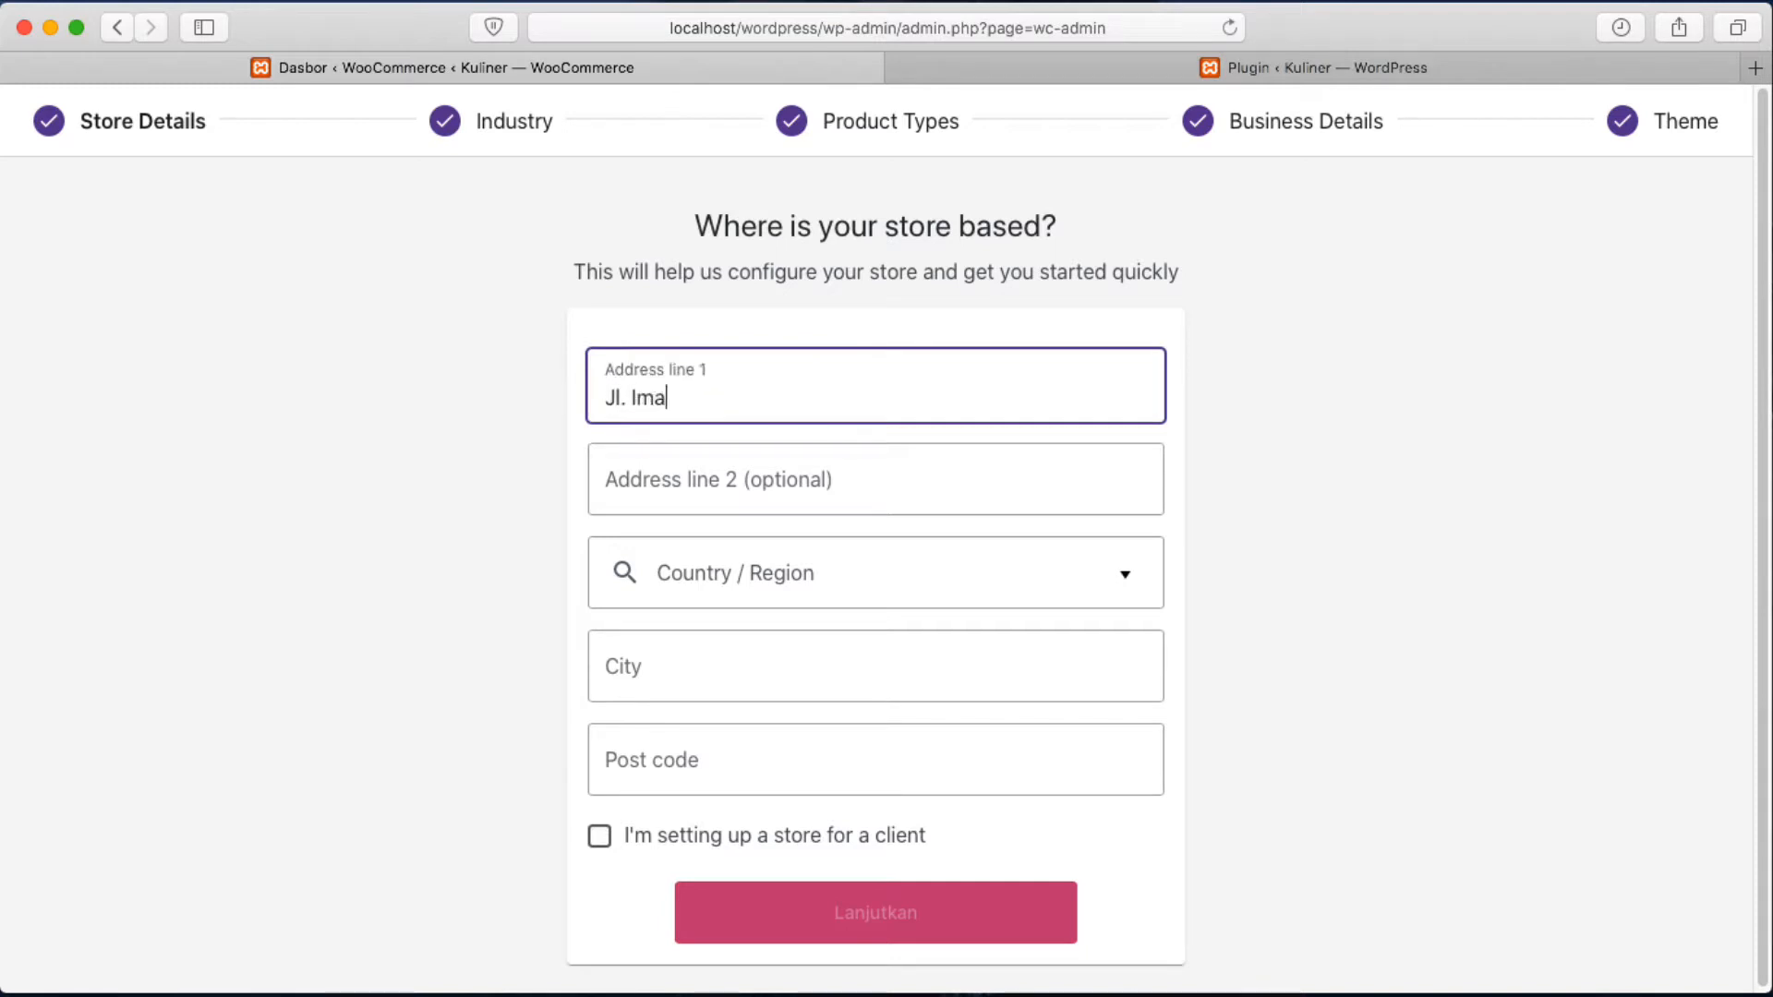
pyautogui.press('Tab')
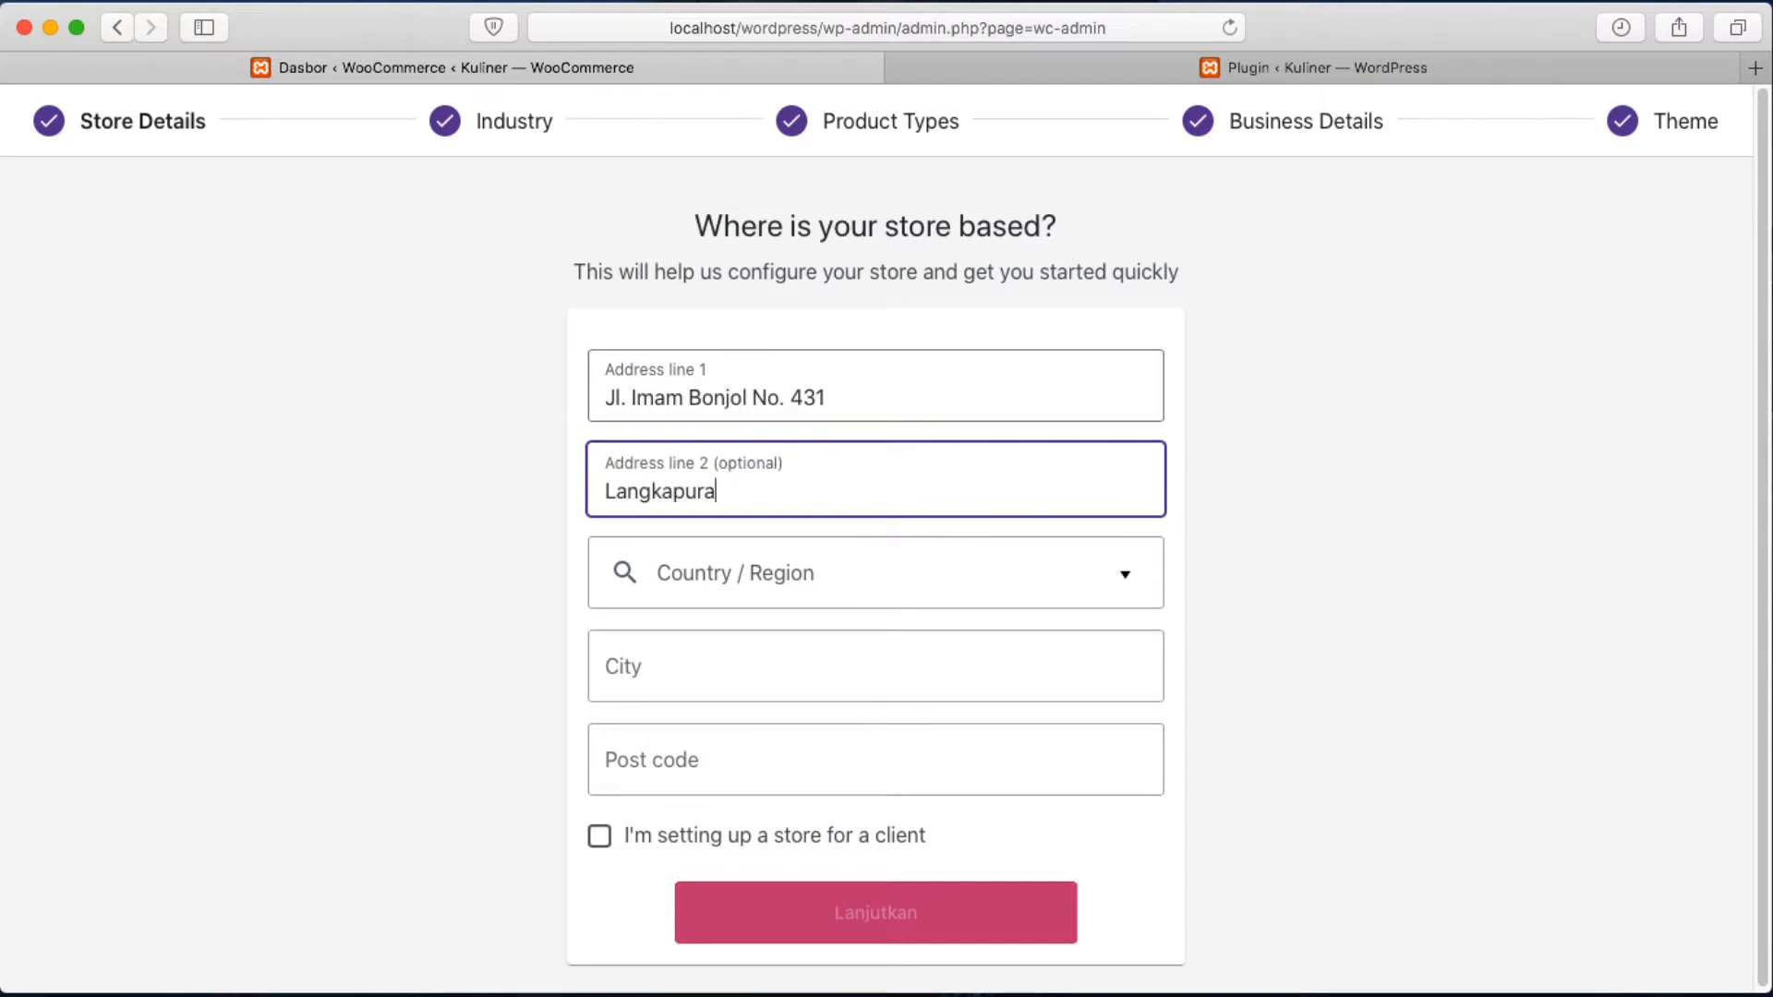
# Choose Indonesia -- Lampung, city Bandar Lampung, post code 35153, and submit the address.
pyautogui.press('Tab')
pyautogui.write('Indonesia Lampung')
pyautogui.click(1105, 582)
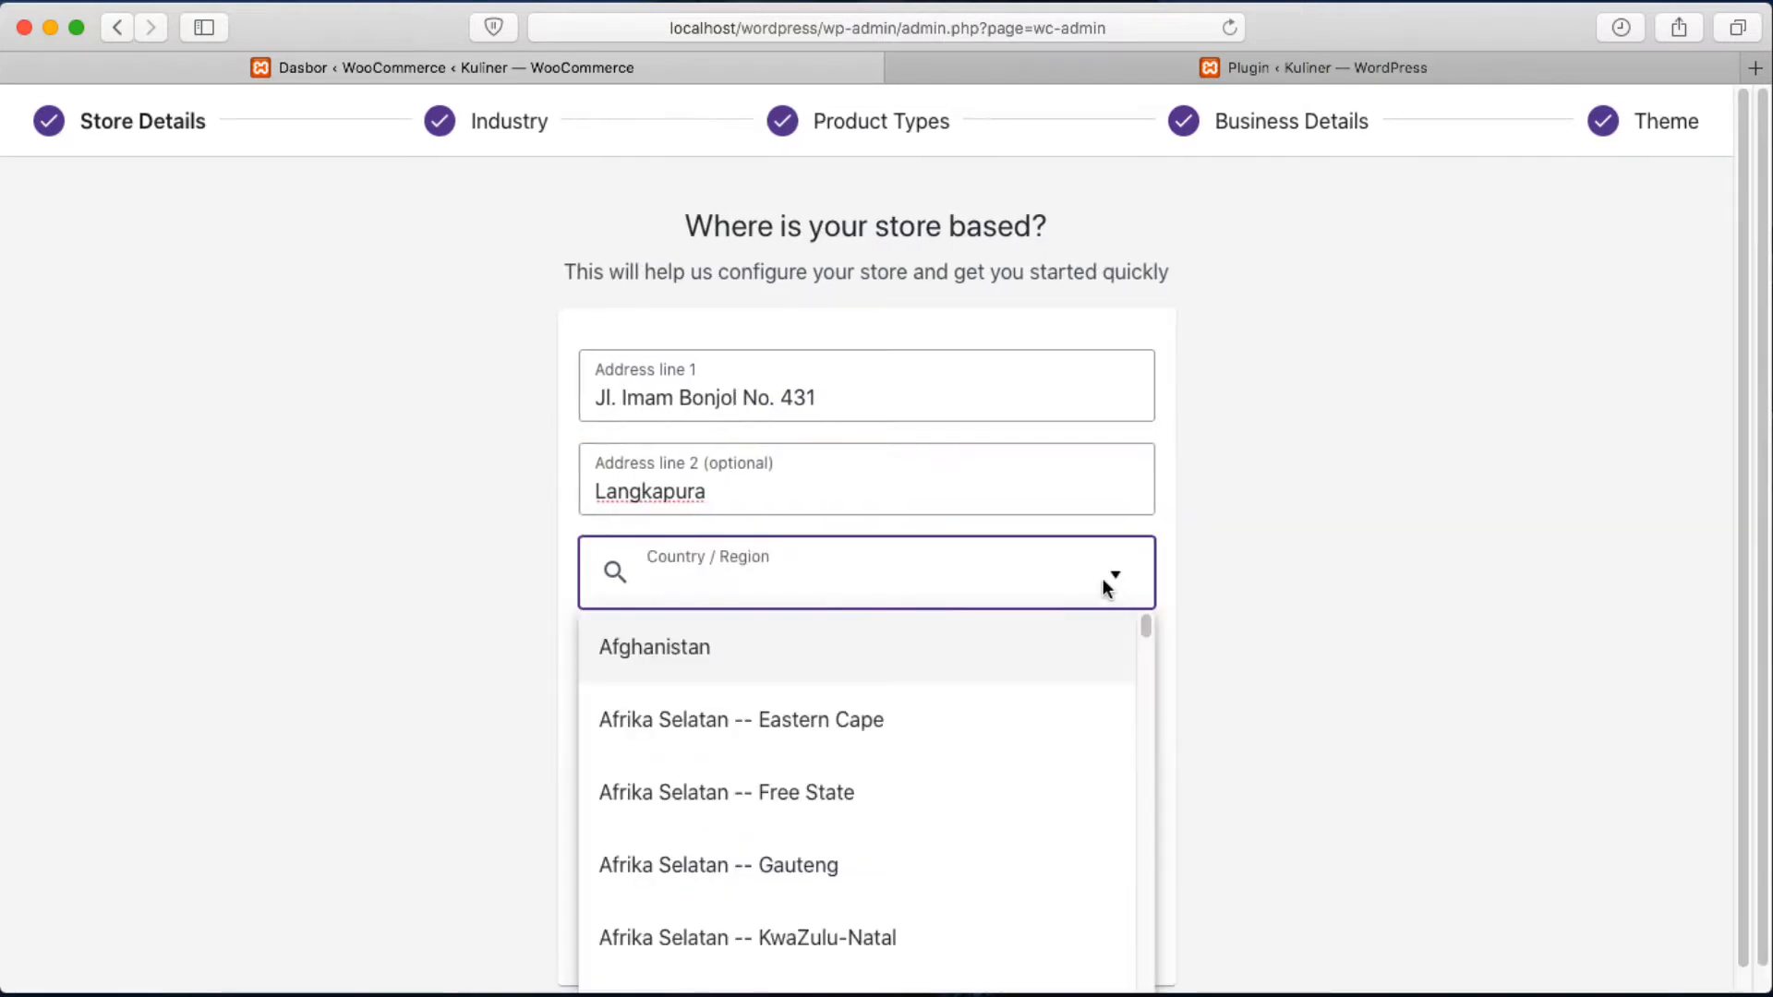
pyautogui.write('Indones')
pyautogui.click(740, 901)
pyautogui.press('Tab')
pyautogui.write('Bandar Lam')
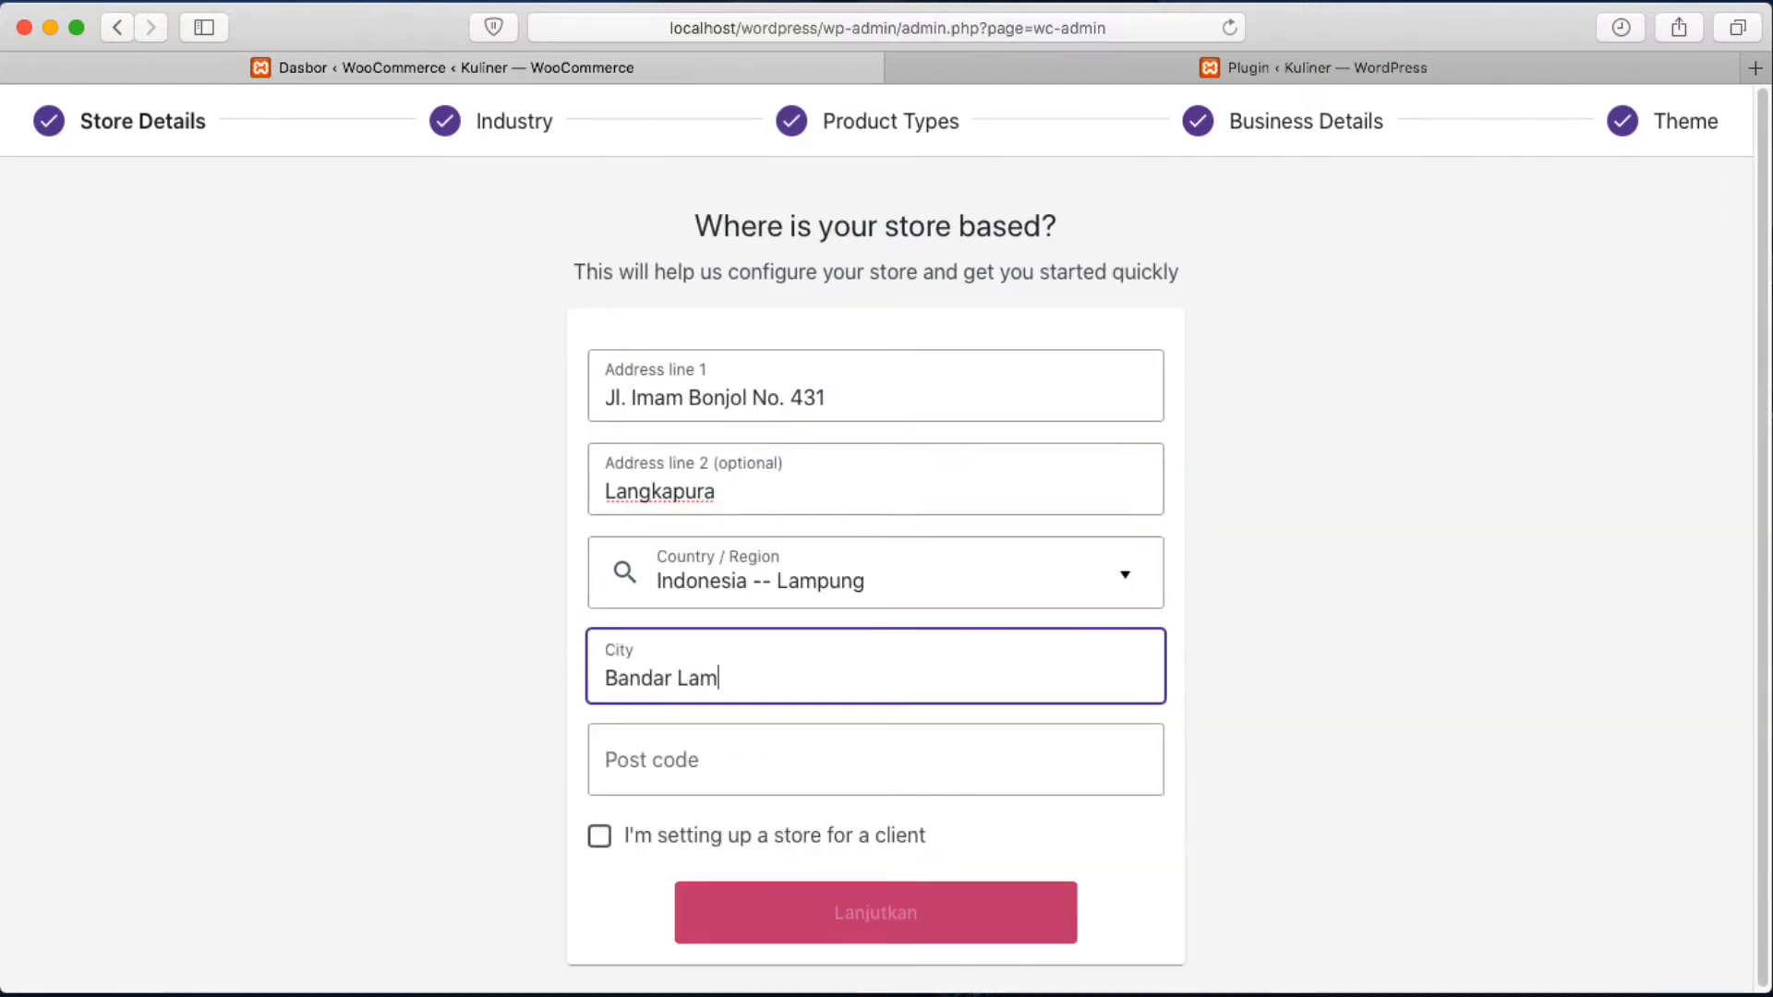
pyautogui.write('pung')
pyautogui.press('Tab')
pyautogui.write('35153')
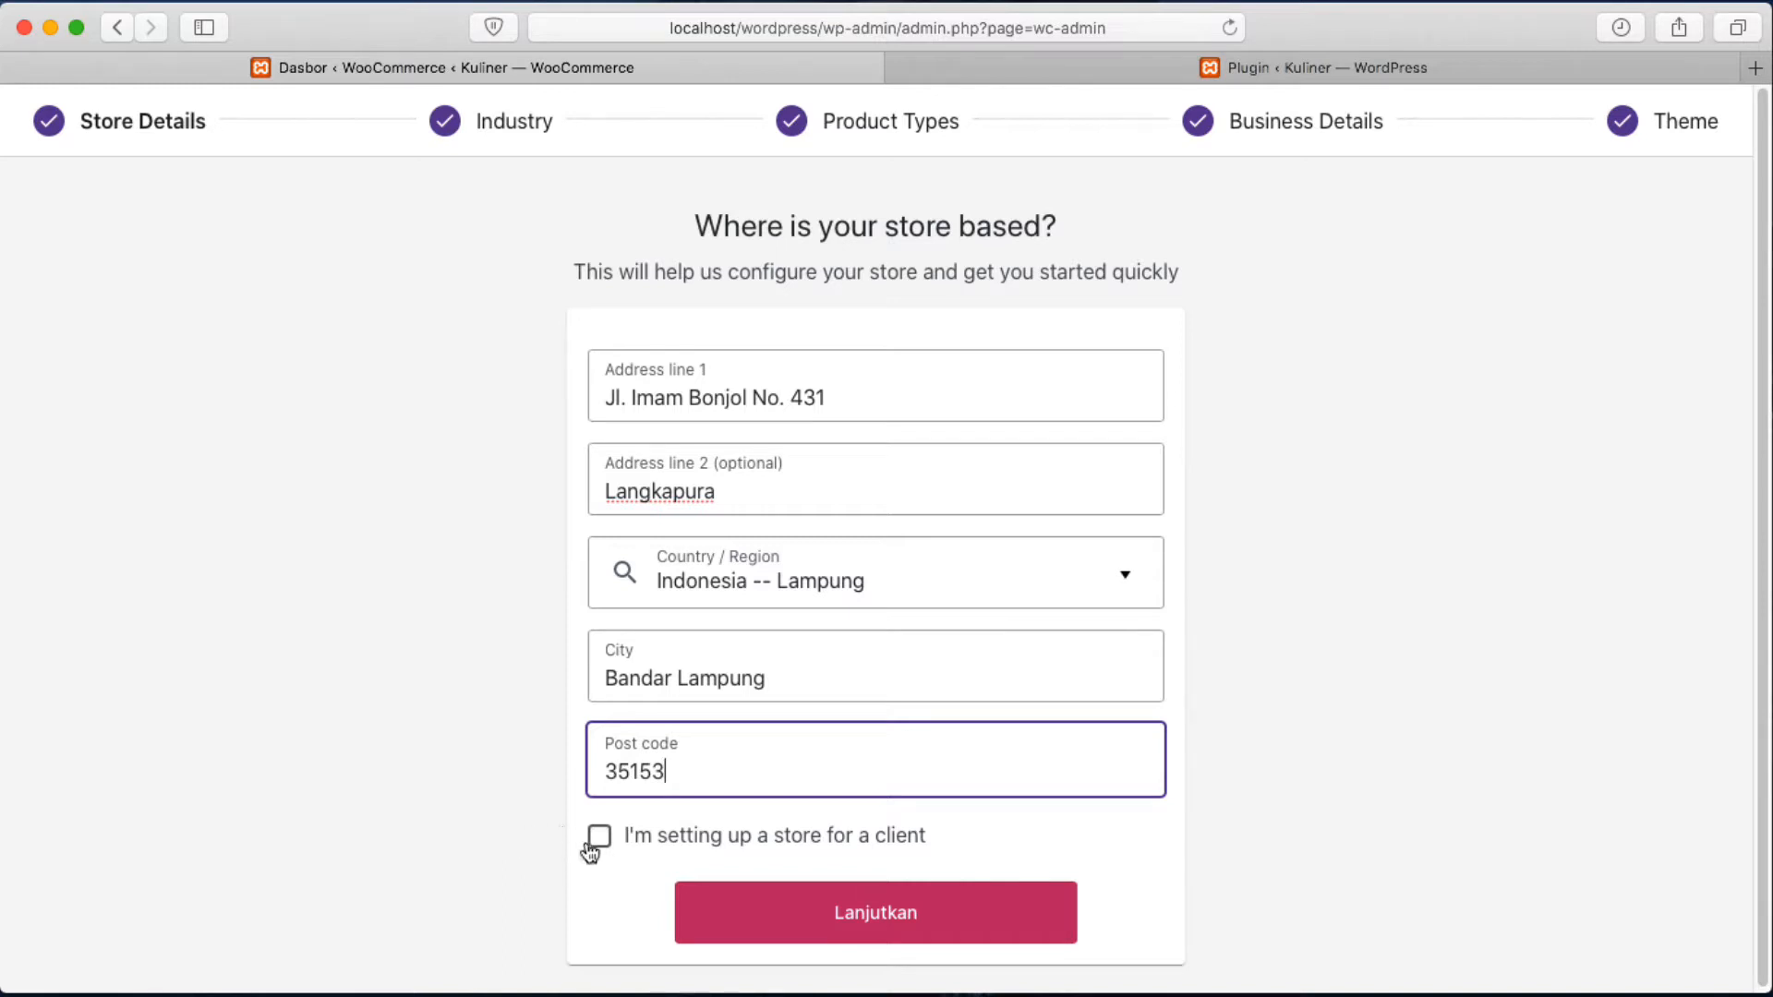
pyautogui.click(980, 914)
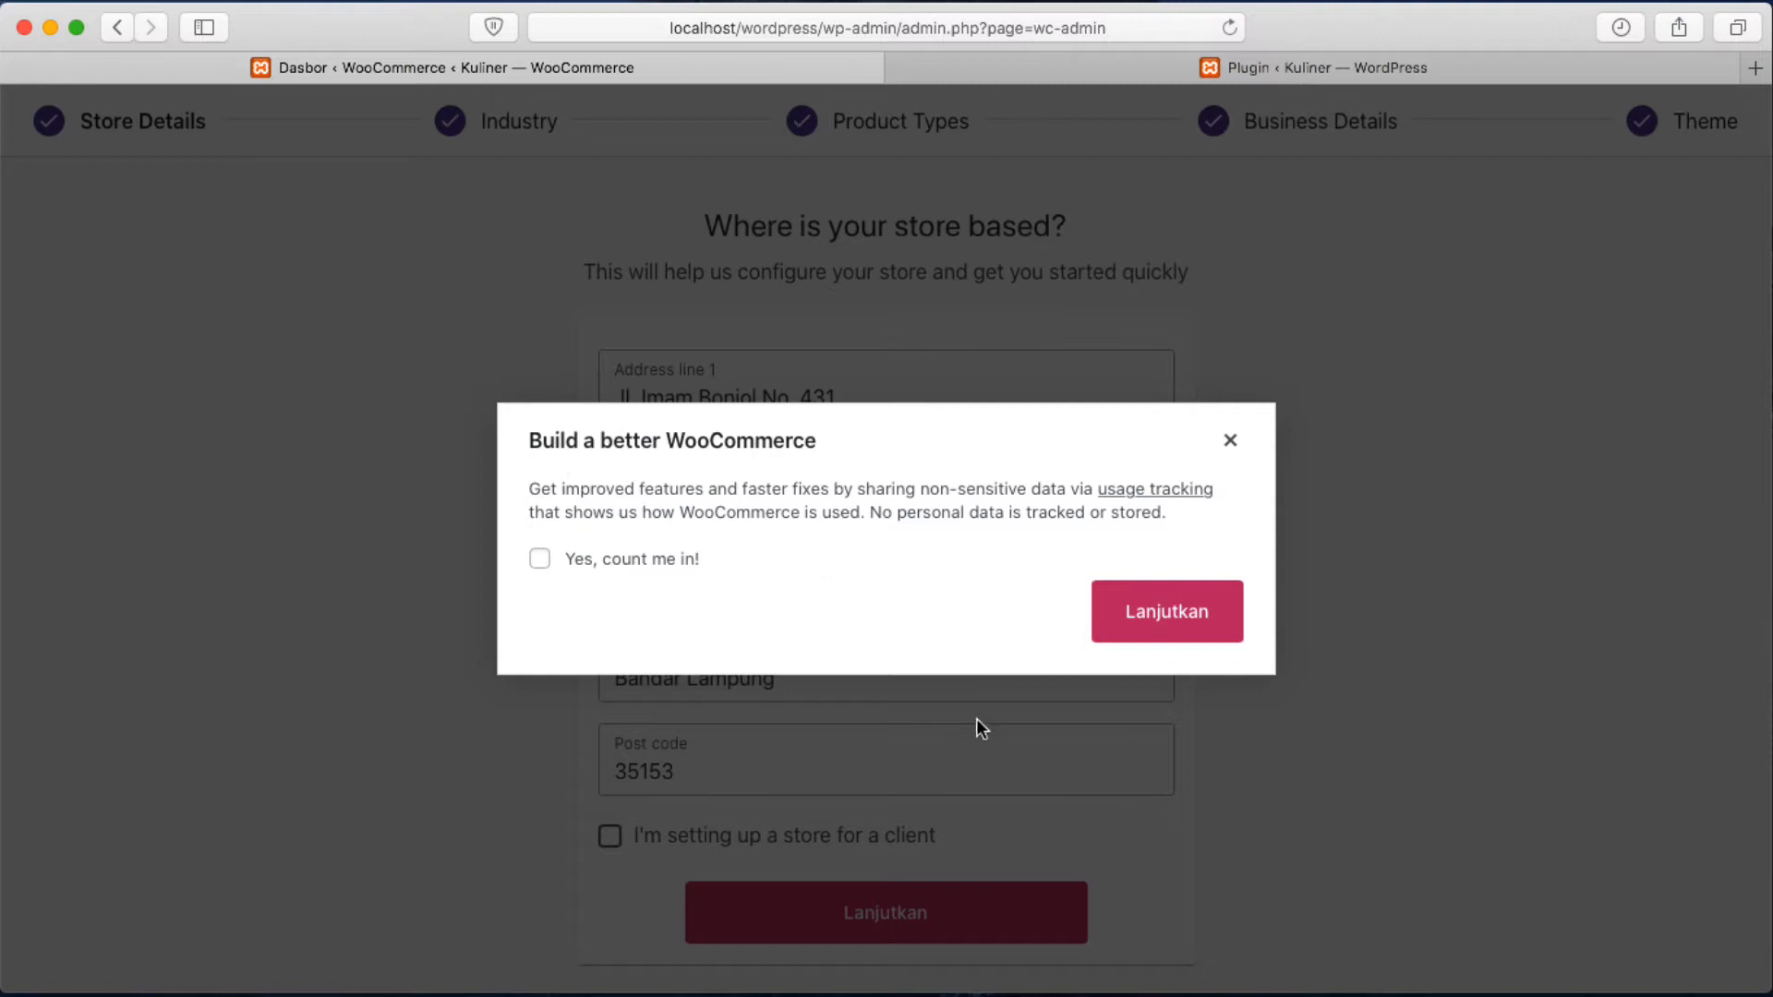
# Continue past the usage-tracking prompt without opting in.
pyautogui.click(1170, 622)
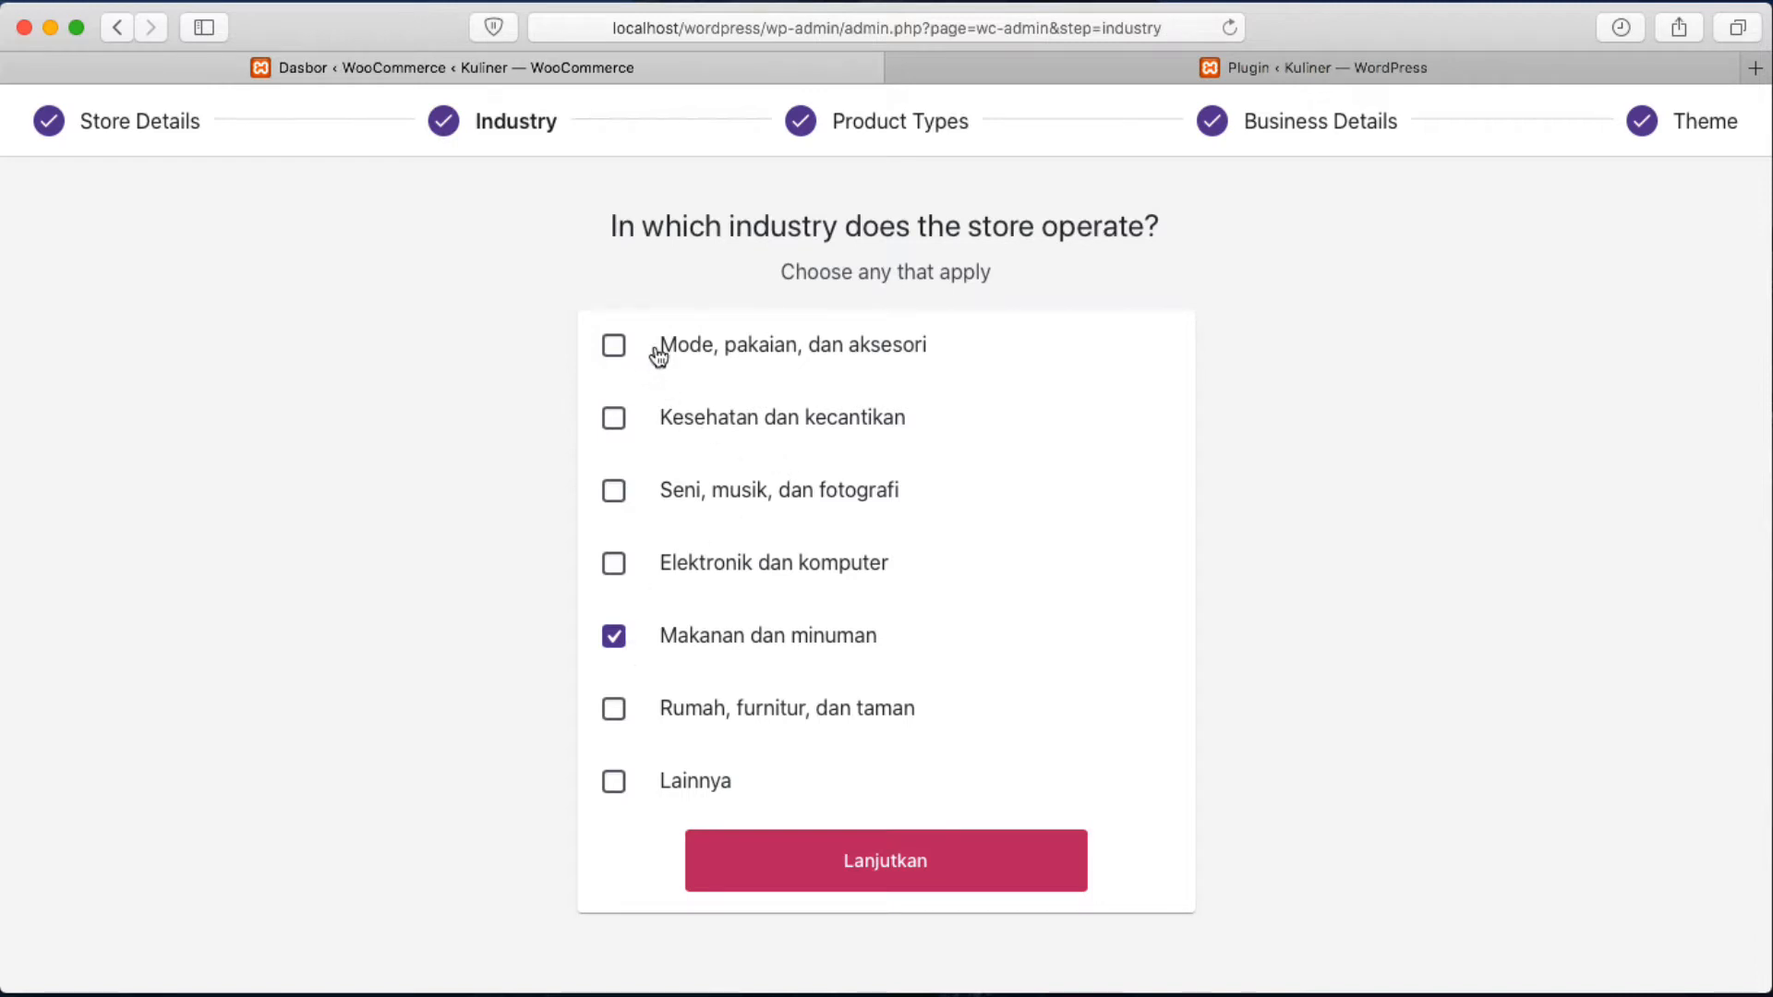
# Leave Makanan dan minuman as the sole industry, unticking Lainnya, and continue.
pyautogui.click(615, 784)
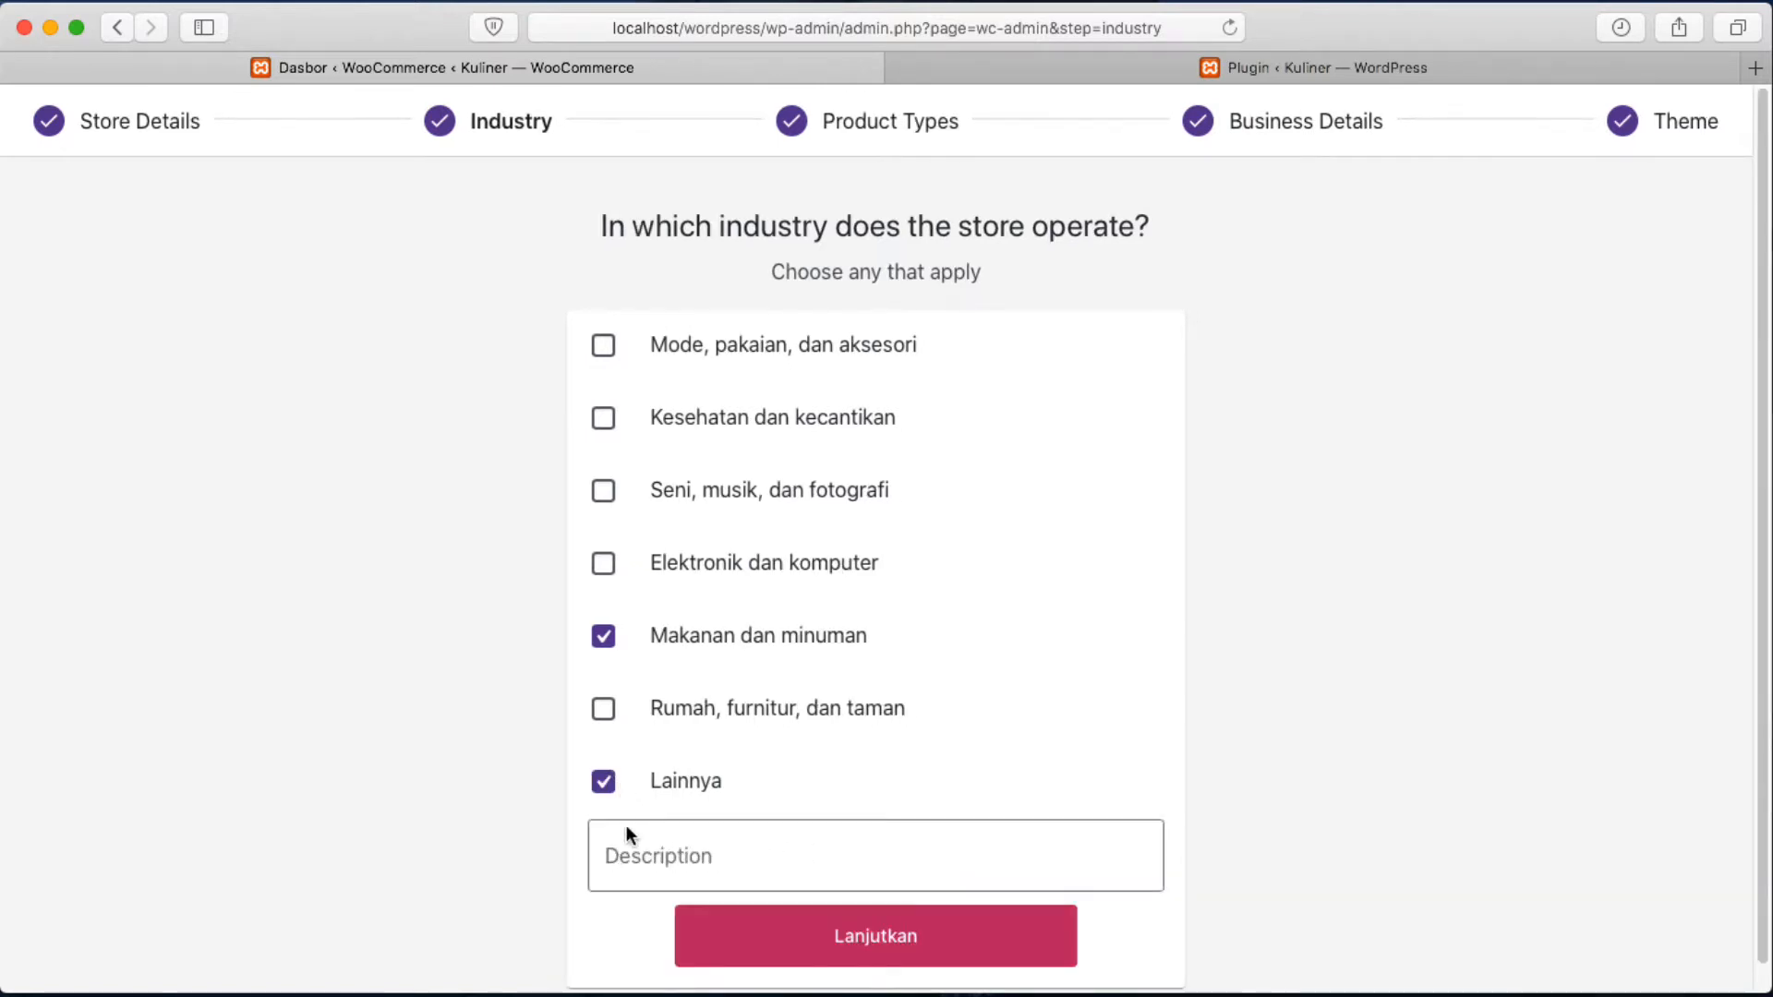
pyautogui.click(602, 790)
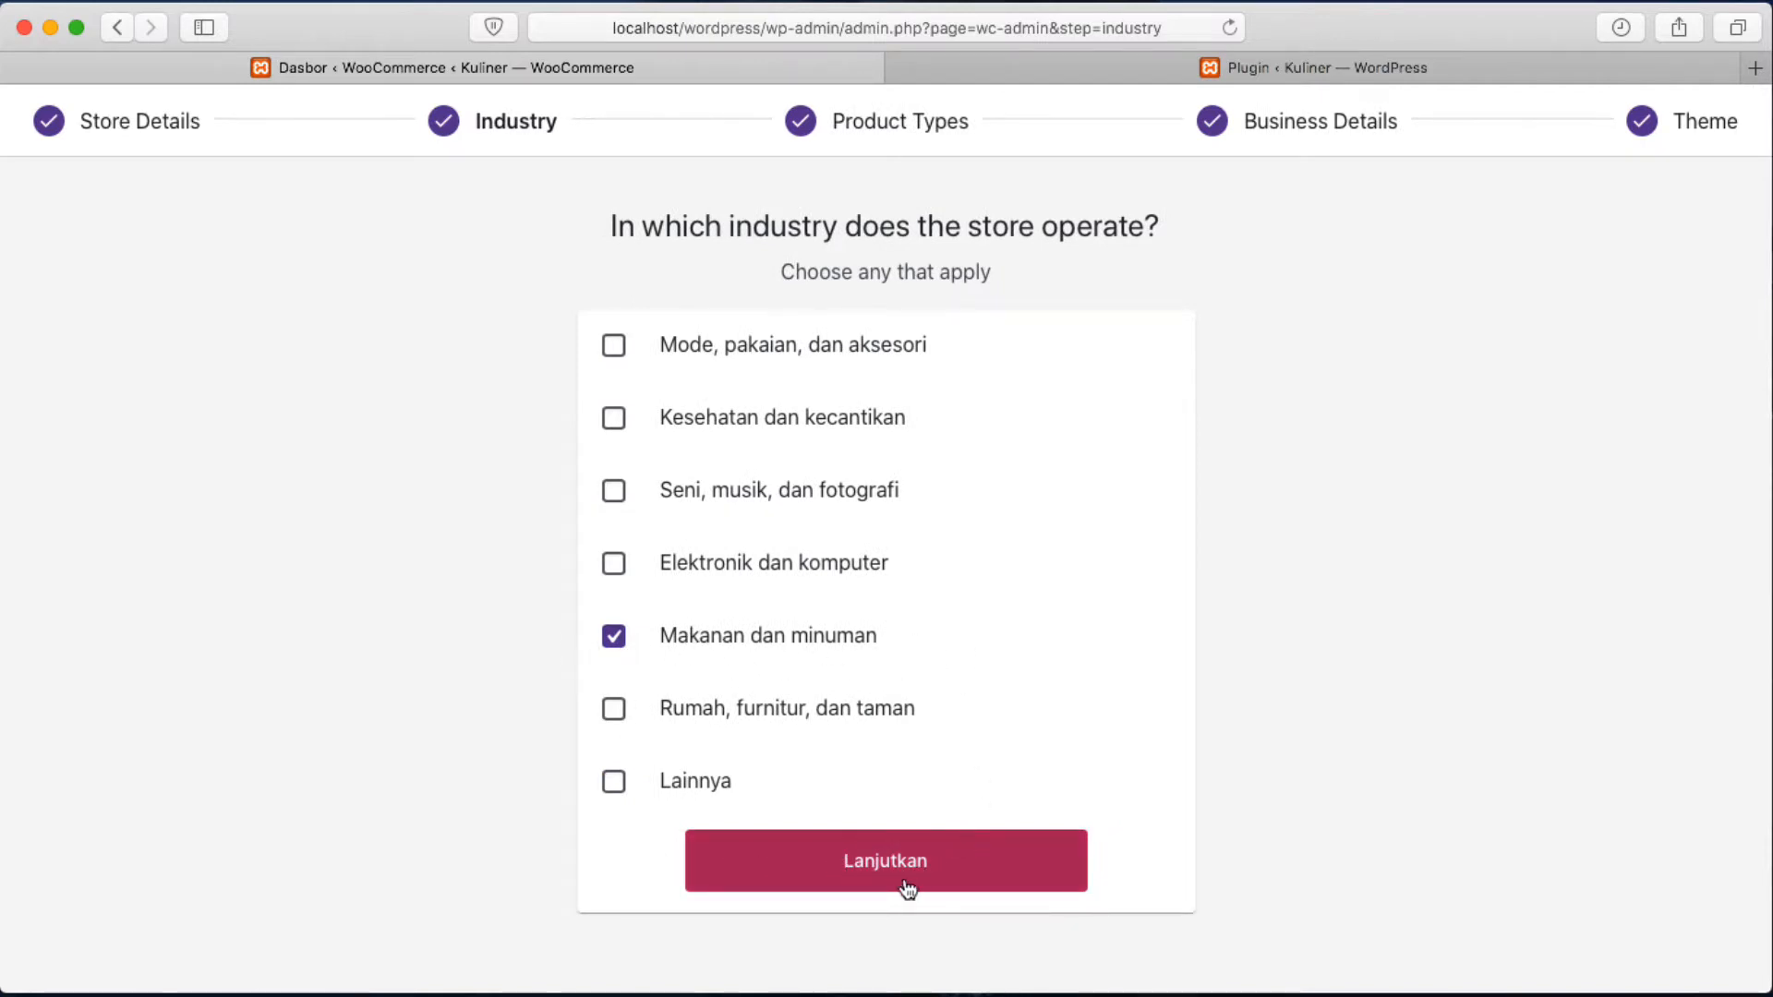
pyautogui.click(948, 893)
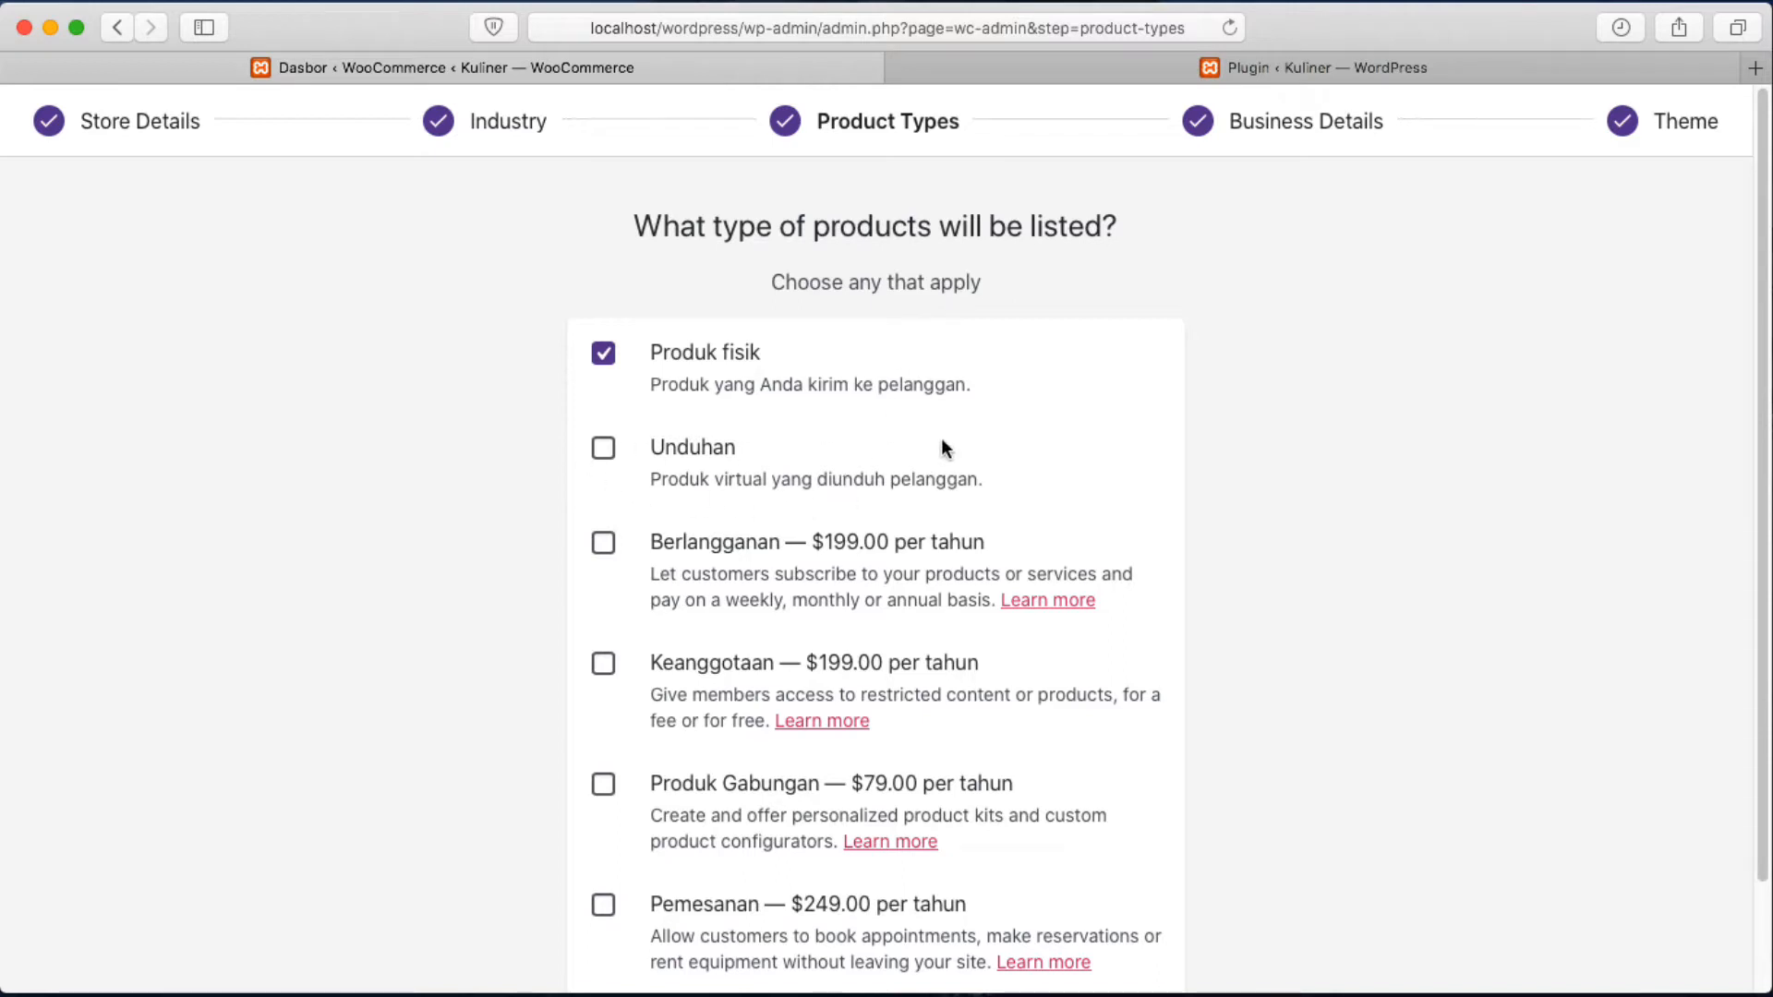
# Confirm Produk fisik as the only product type and continue.
pyautogui.scroll(-3, 942, 441)
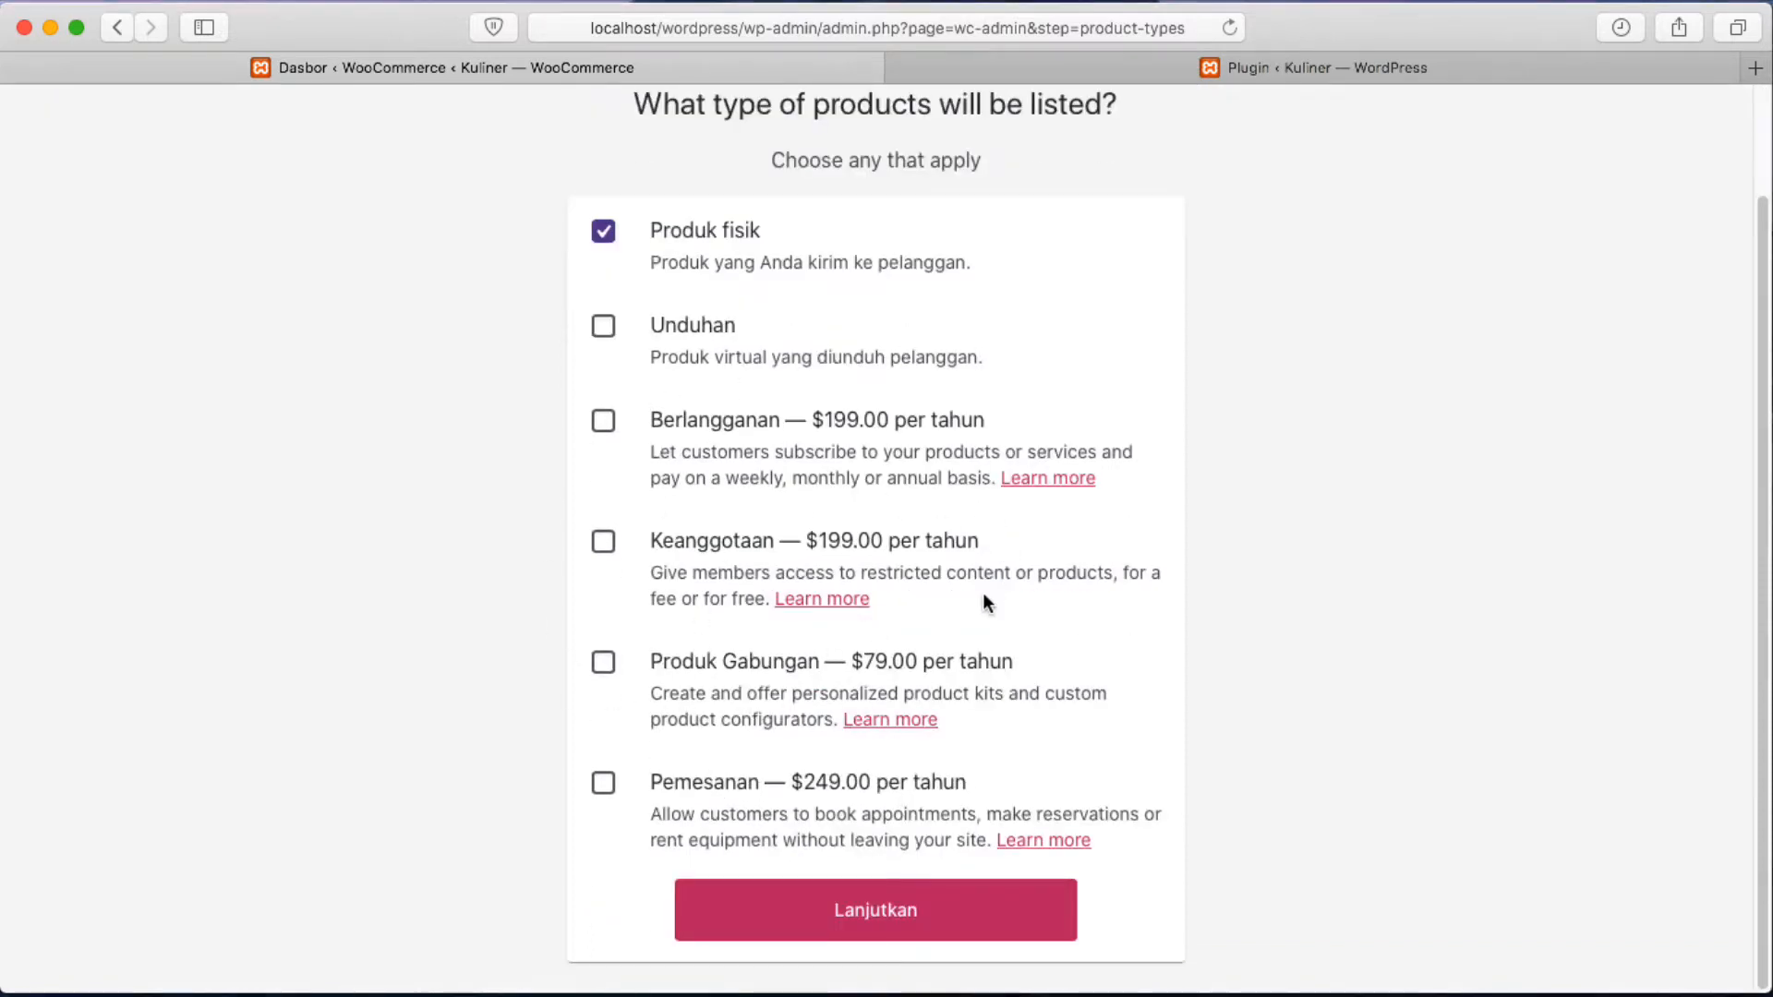
pyautogui.scroll(3, 983, 594)
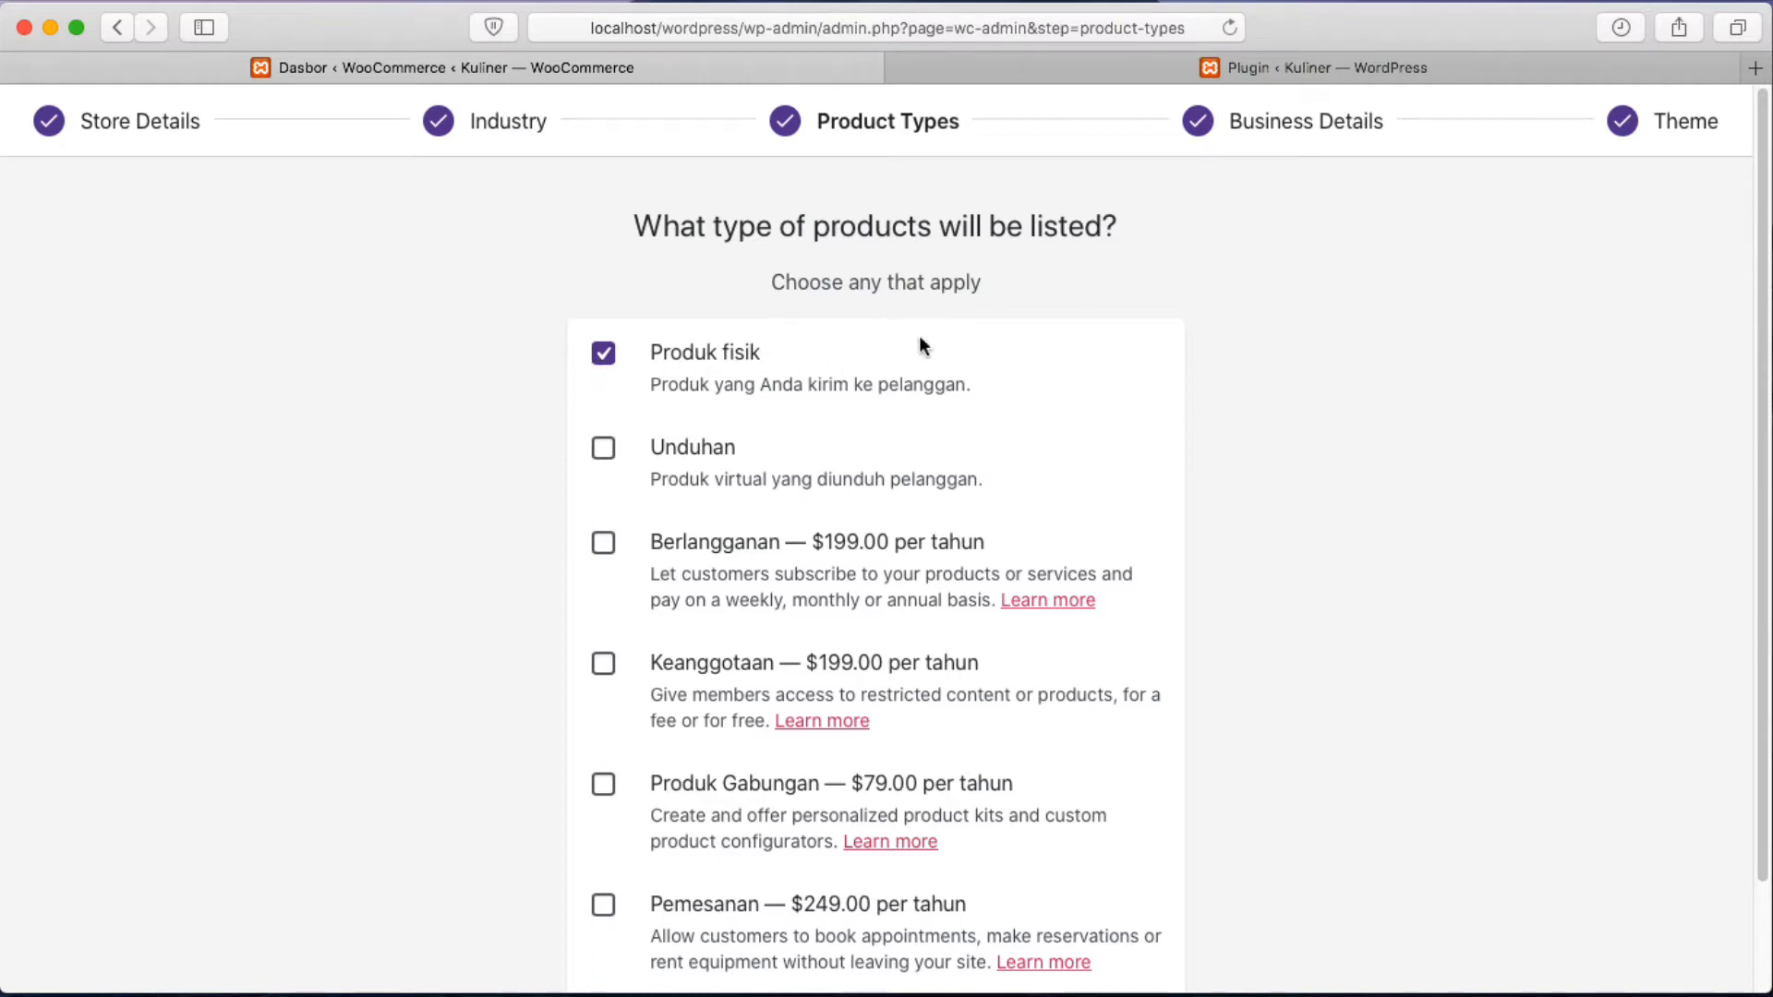
pyautogui.scroll(-3, 1131, 656)
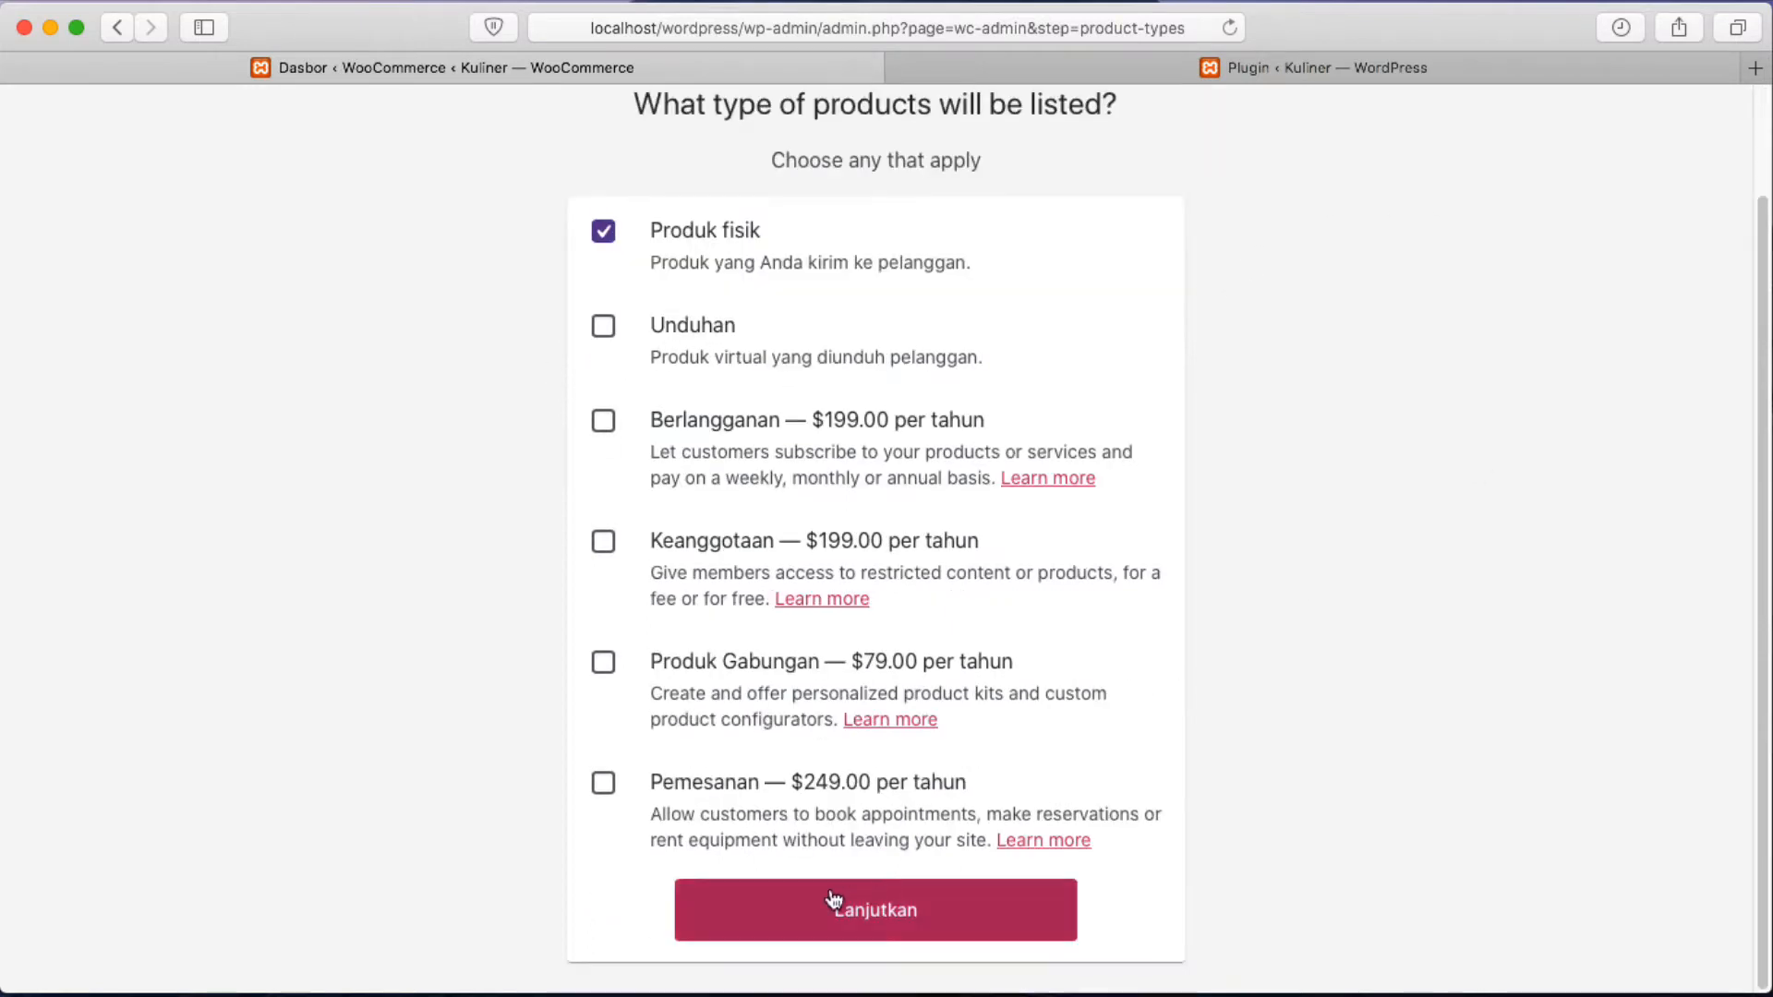
pyautogui.click(865, 914)
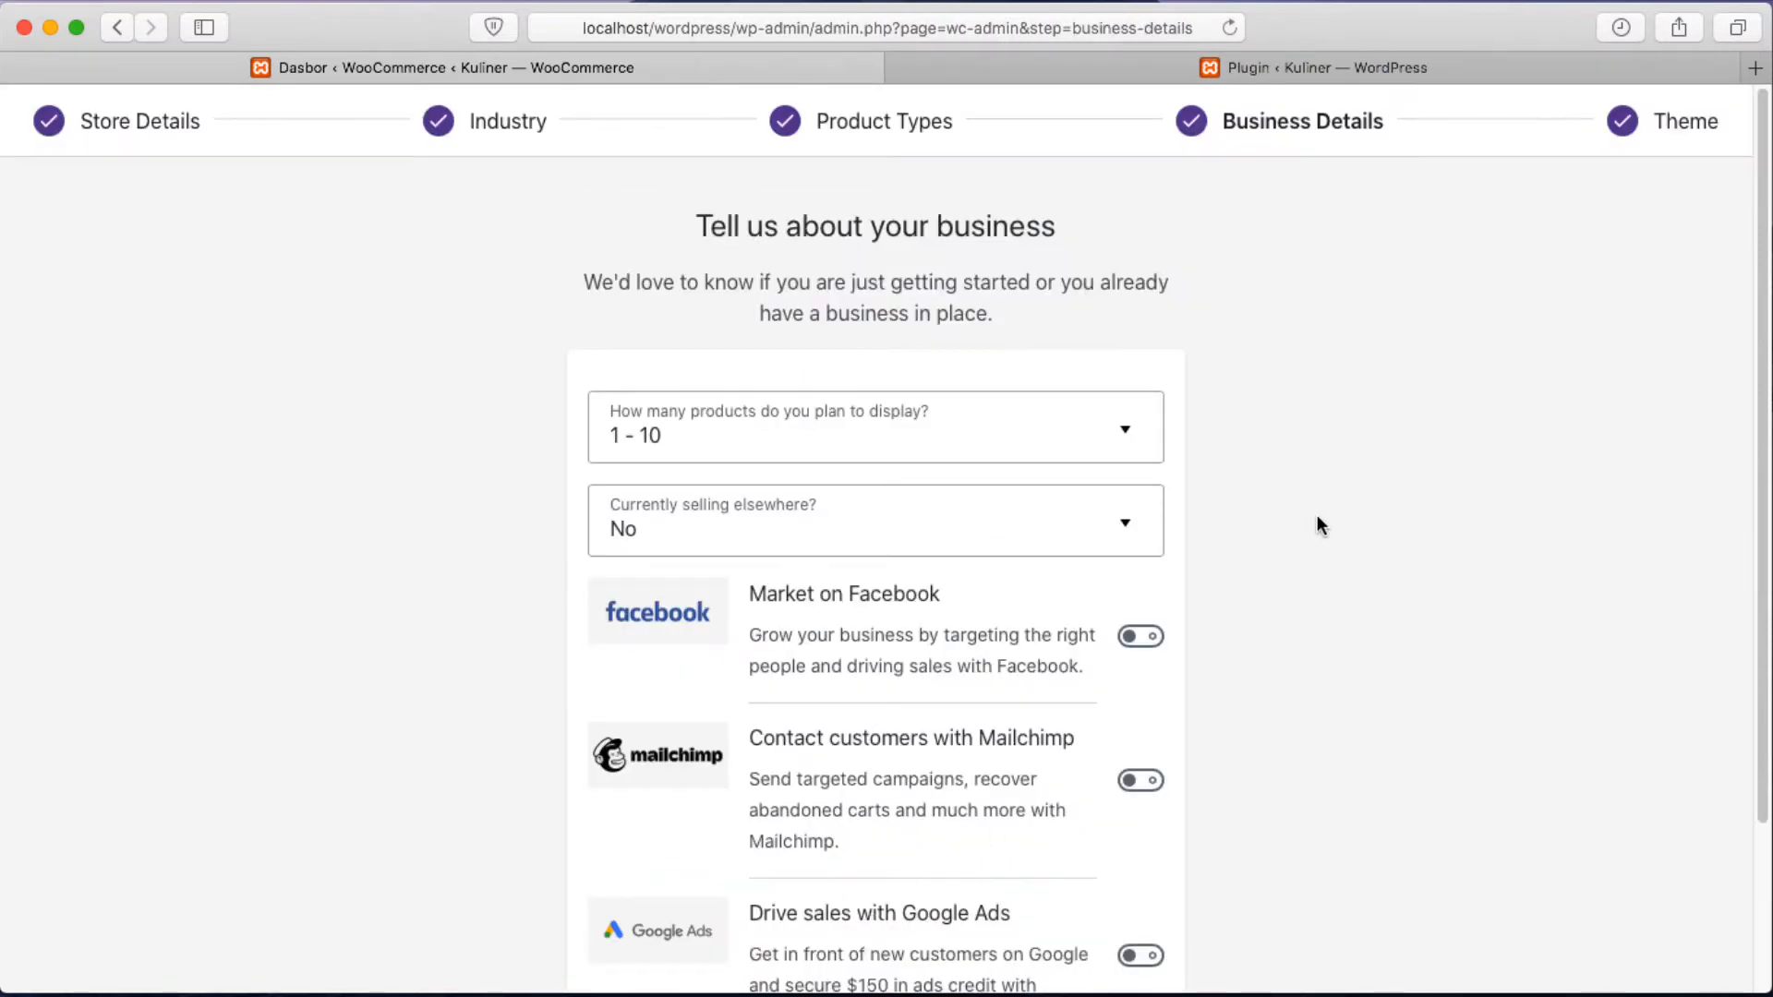
# Set planned products to 1 - 10 and selling elsewhere to No.
pyautogui.click(765, 434)
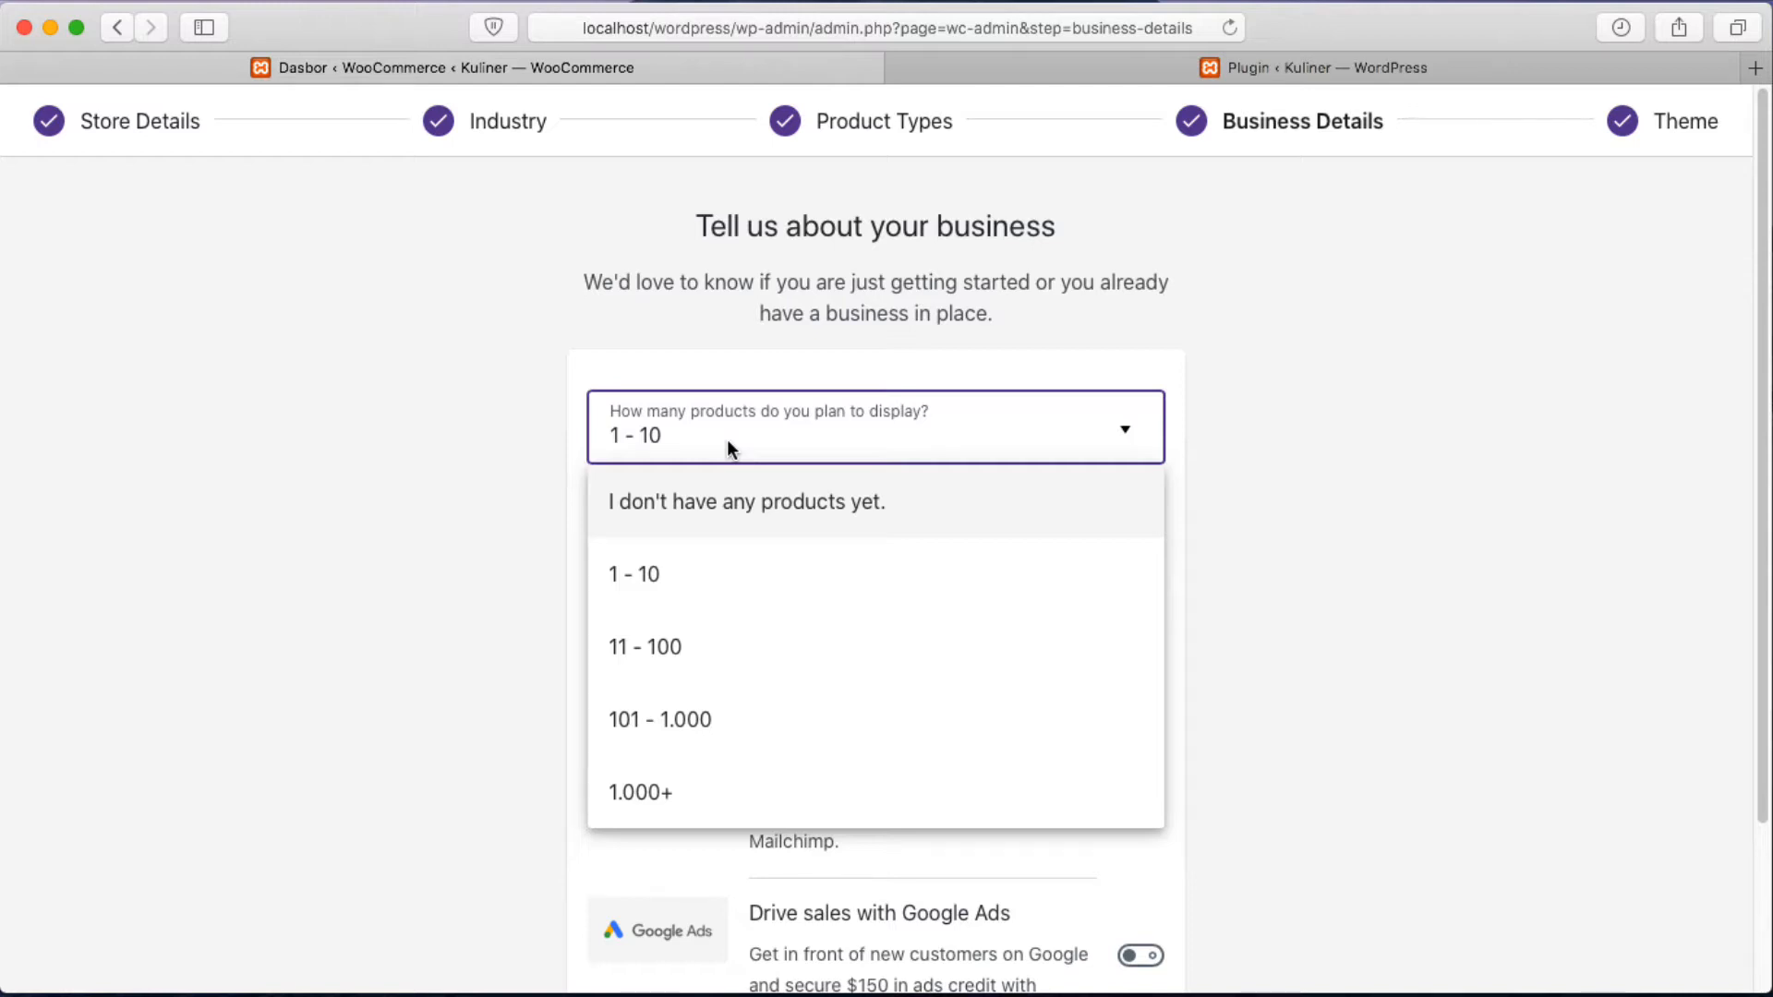
pyautogui.click(628, 587)
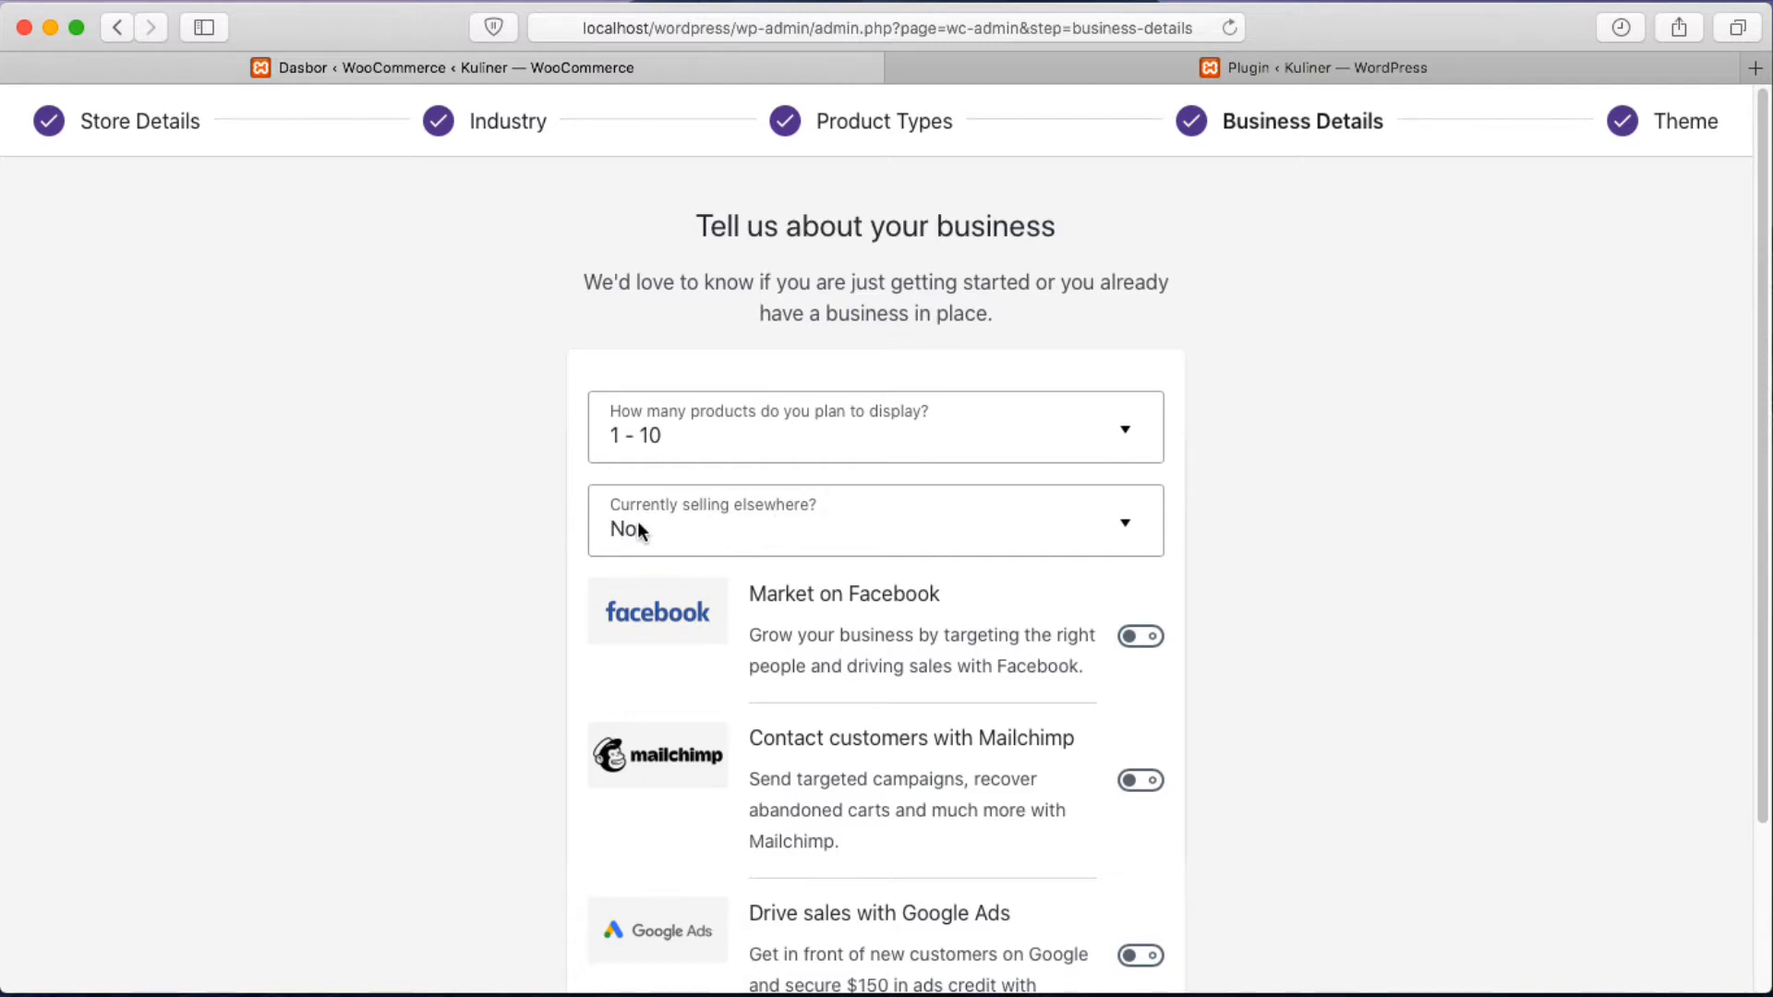
pyautogui.click(850, 517)
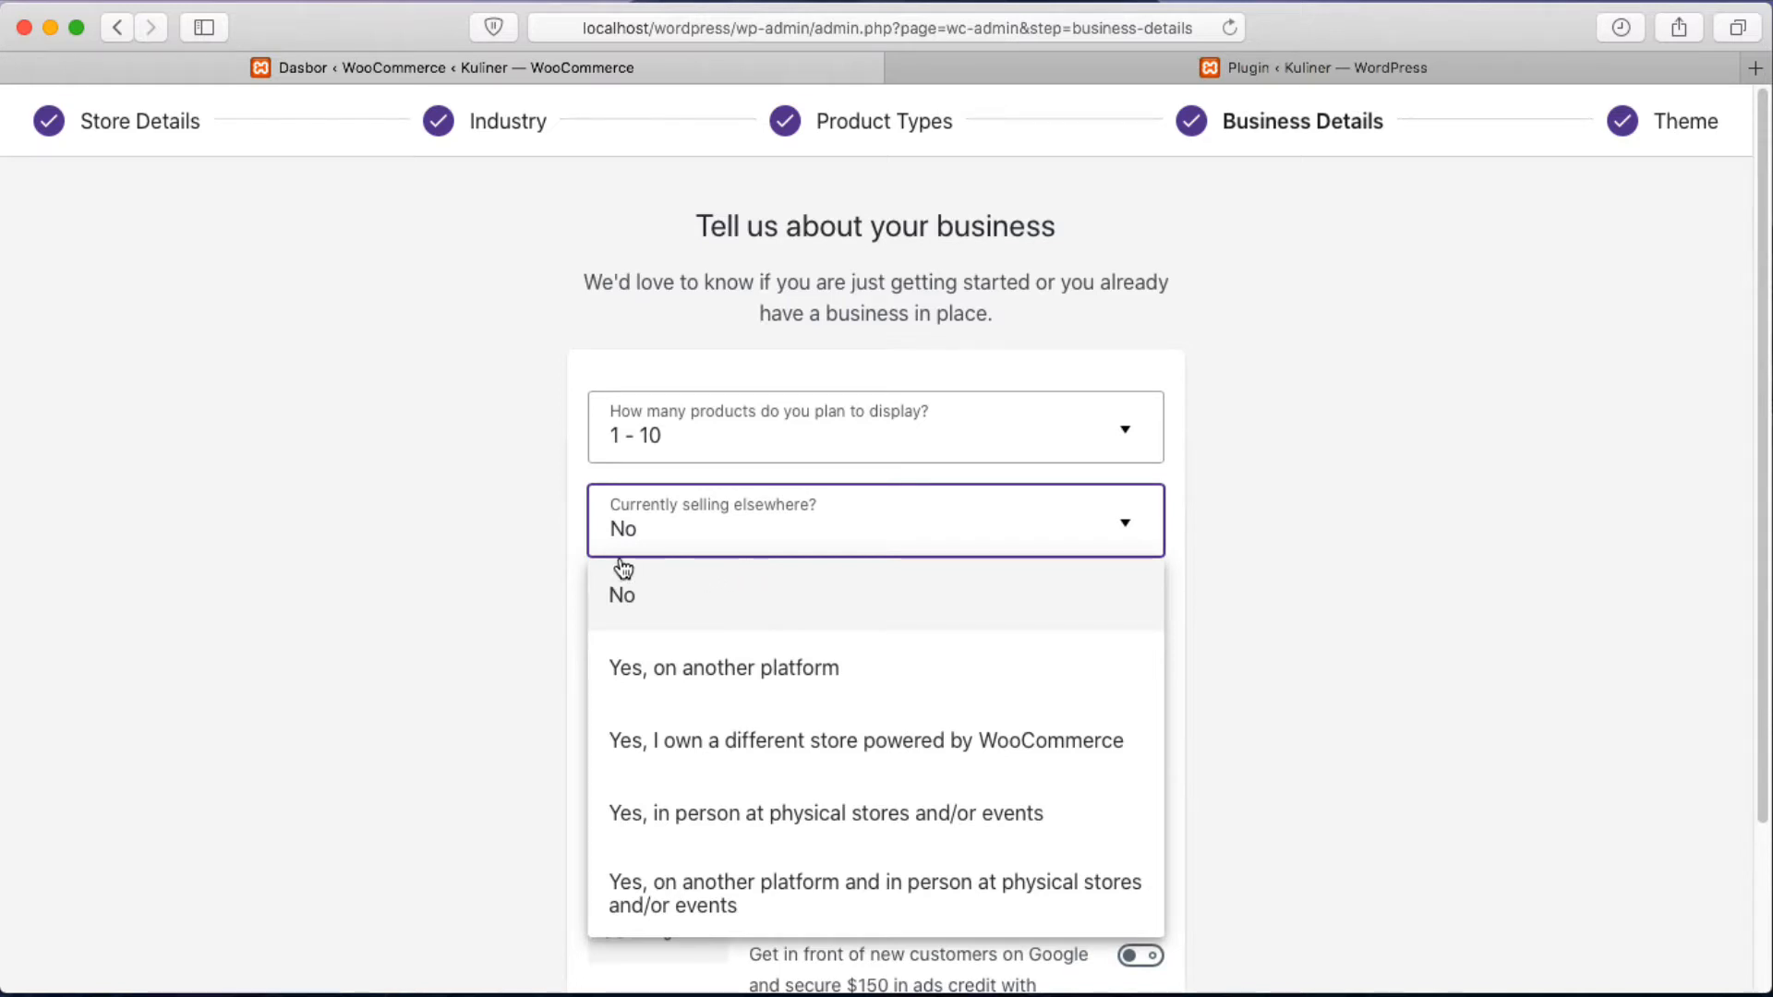
pyautogui.click(679, 600)
# Switch off the Facebook, Mailchimp and Google Ads add-ons and submit business details.
pyautogui.scroll(-1, 502, 704)
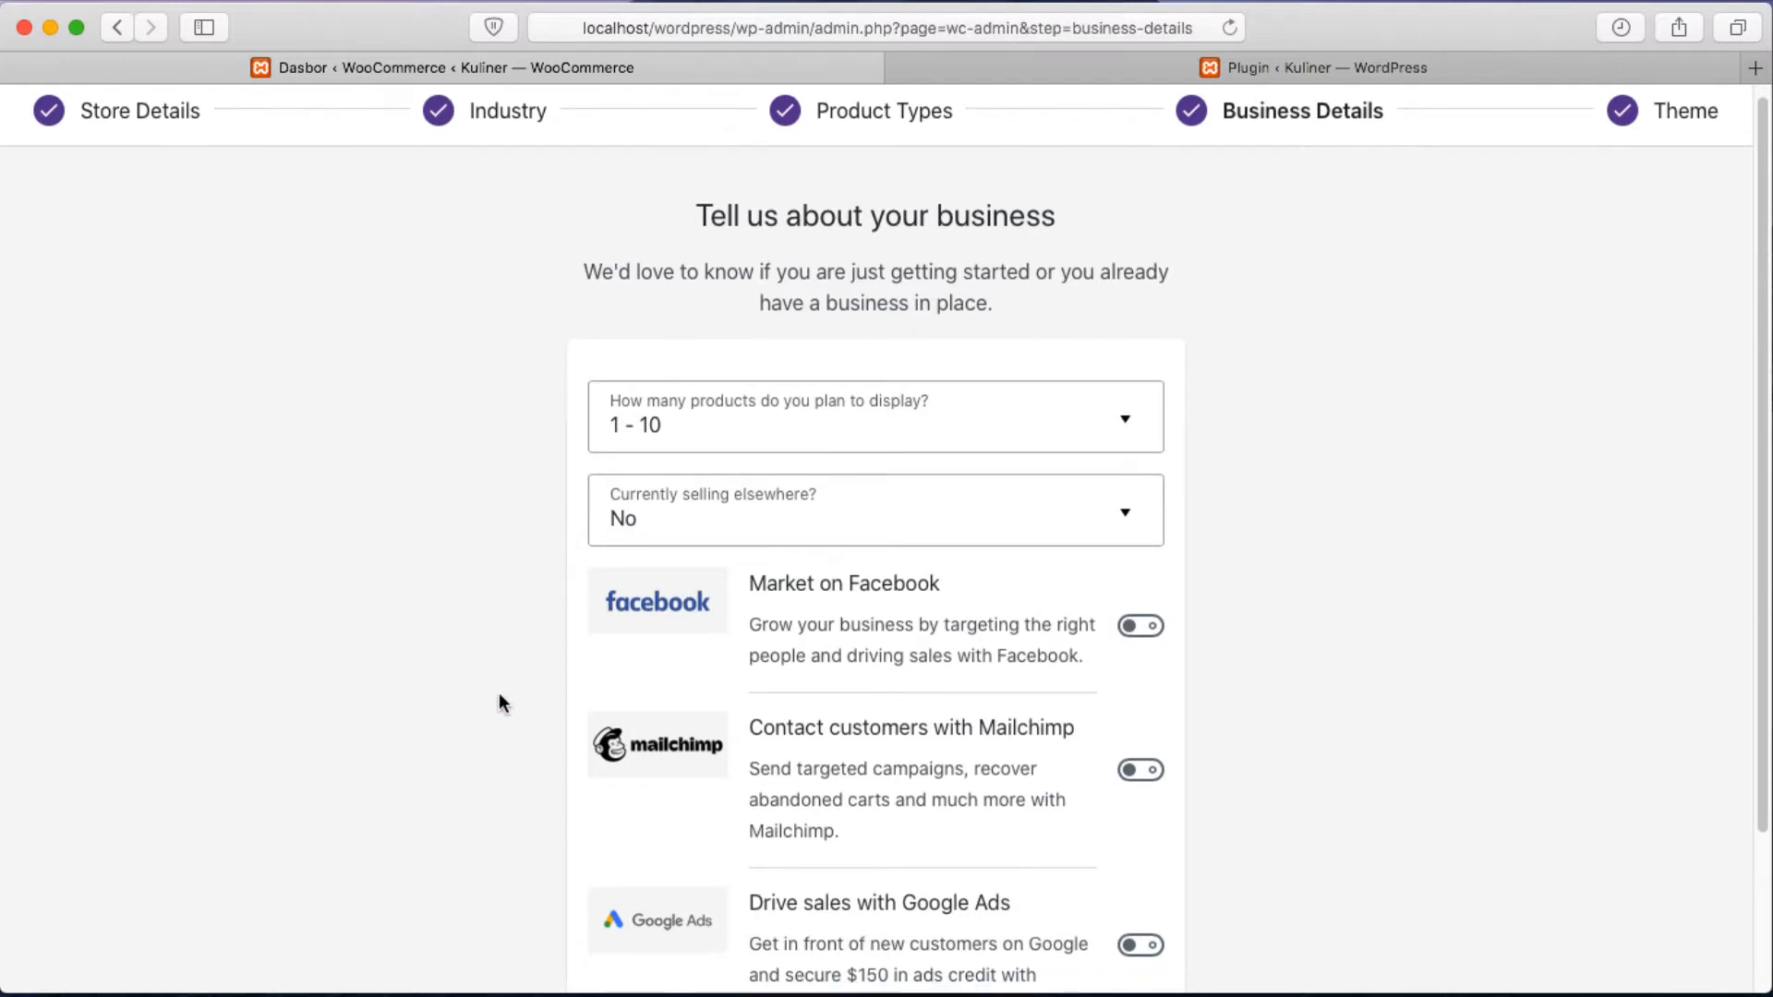
pyautogui.scroll(-1, 499, 694)
pyautogui.scroll(-5, 705, 689)
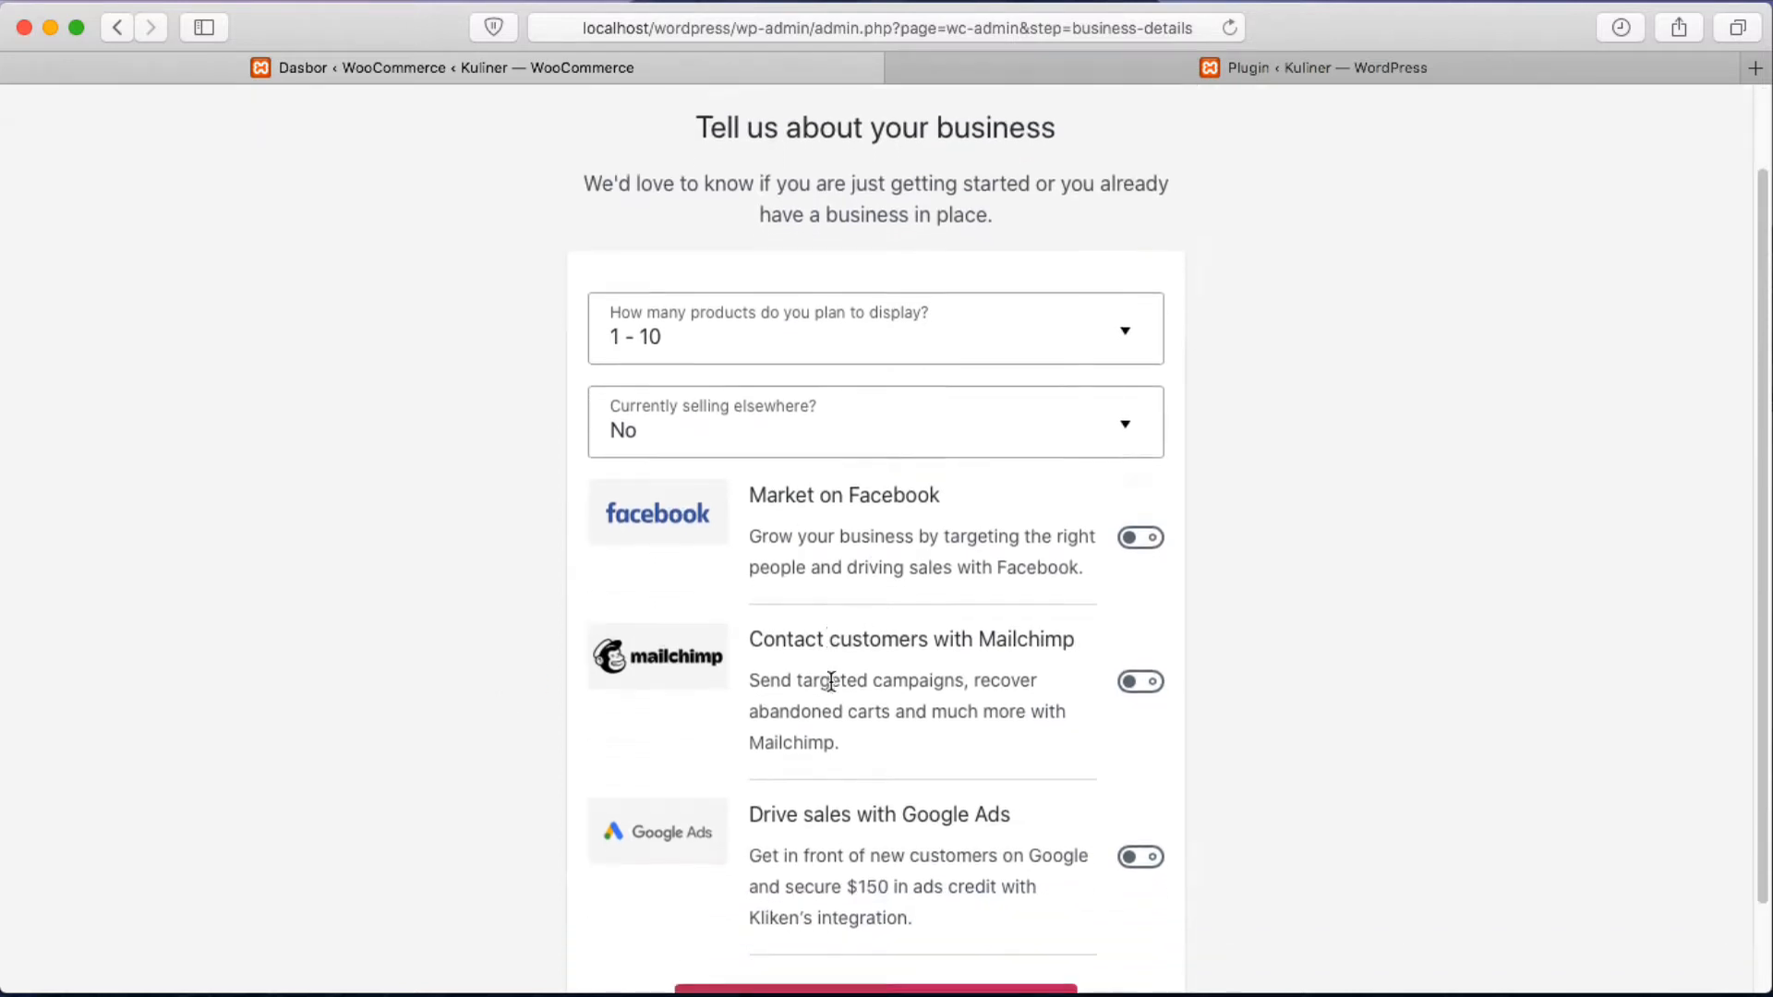
pyautogui.click(1139, 382)
pyautogui.click(1138, 524)
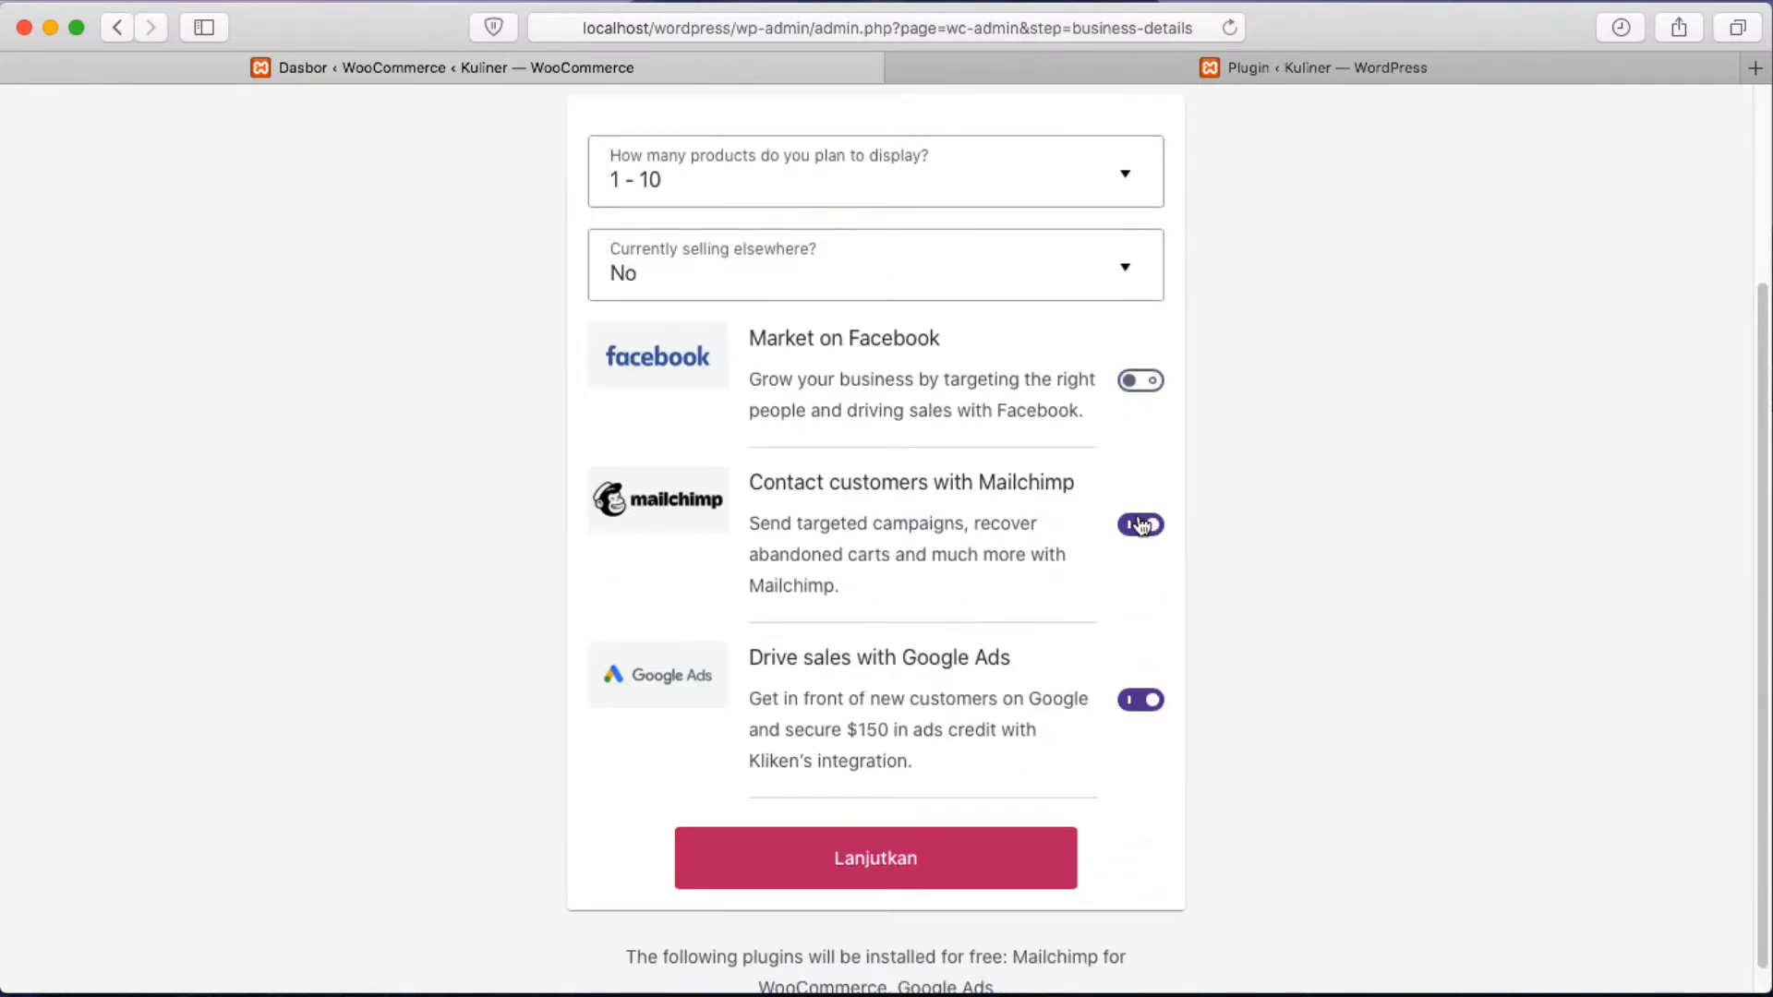
pyautogui.click(1138, 704)
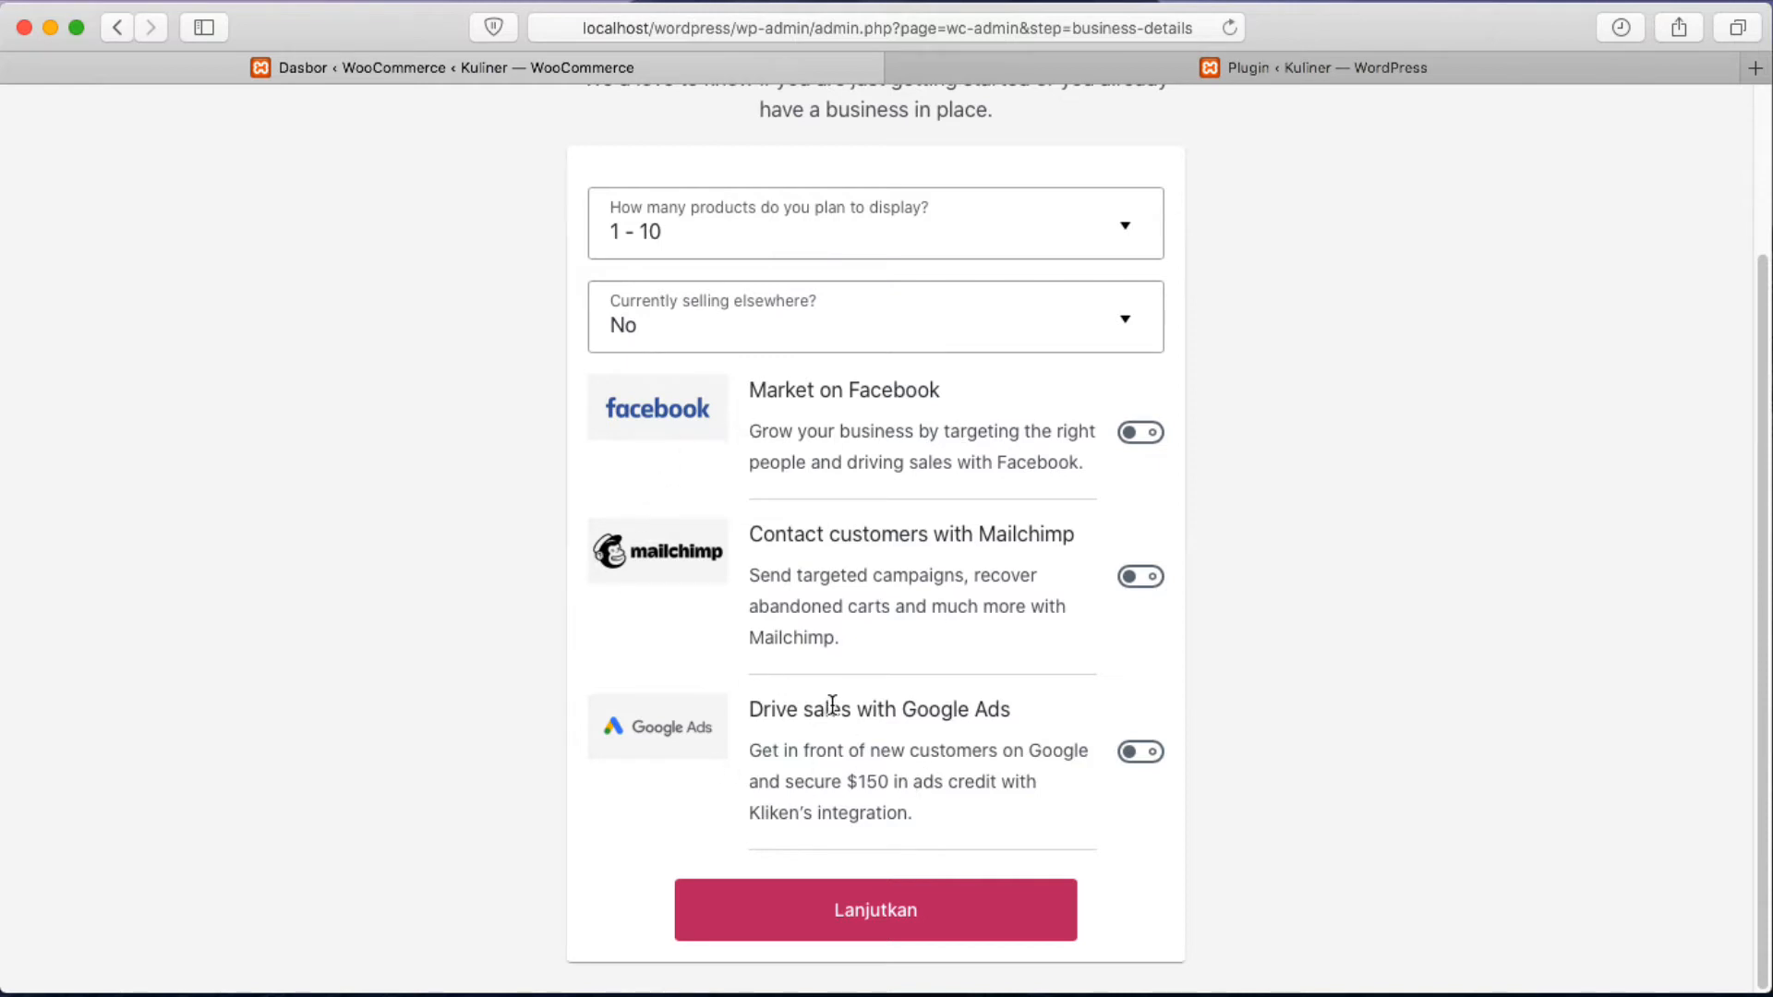
pyautogui.scroll(3, 833, 704)
pyautogui.scroll(-3, 1001, 585)
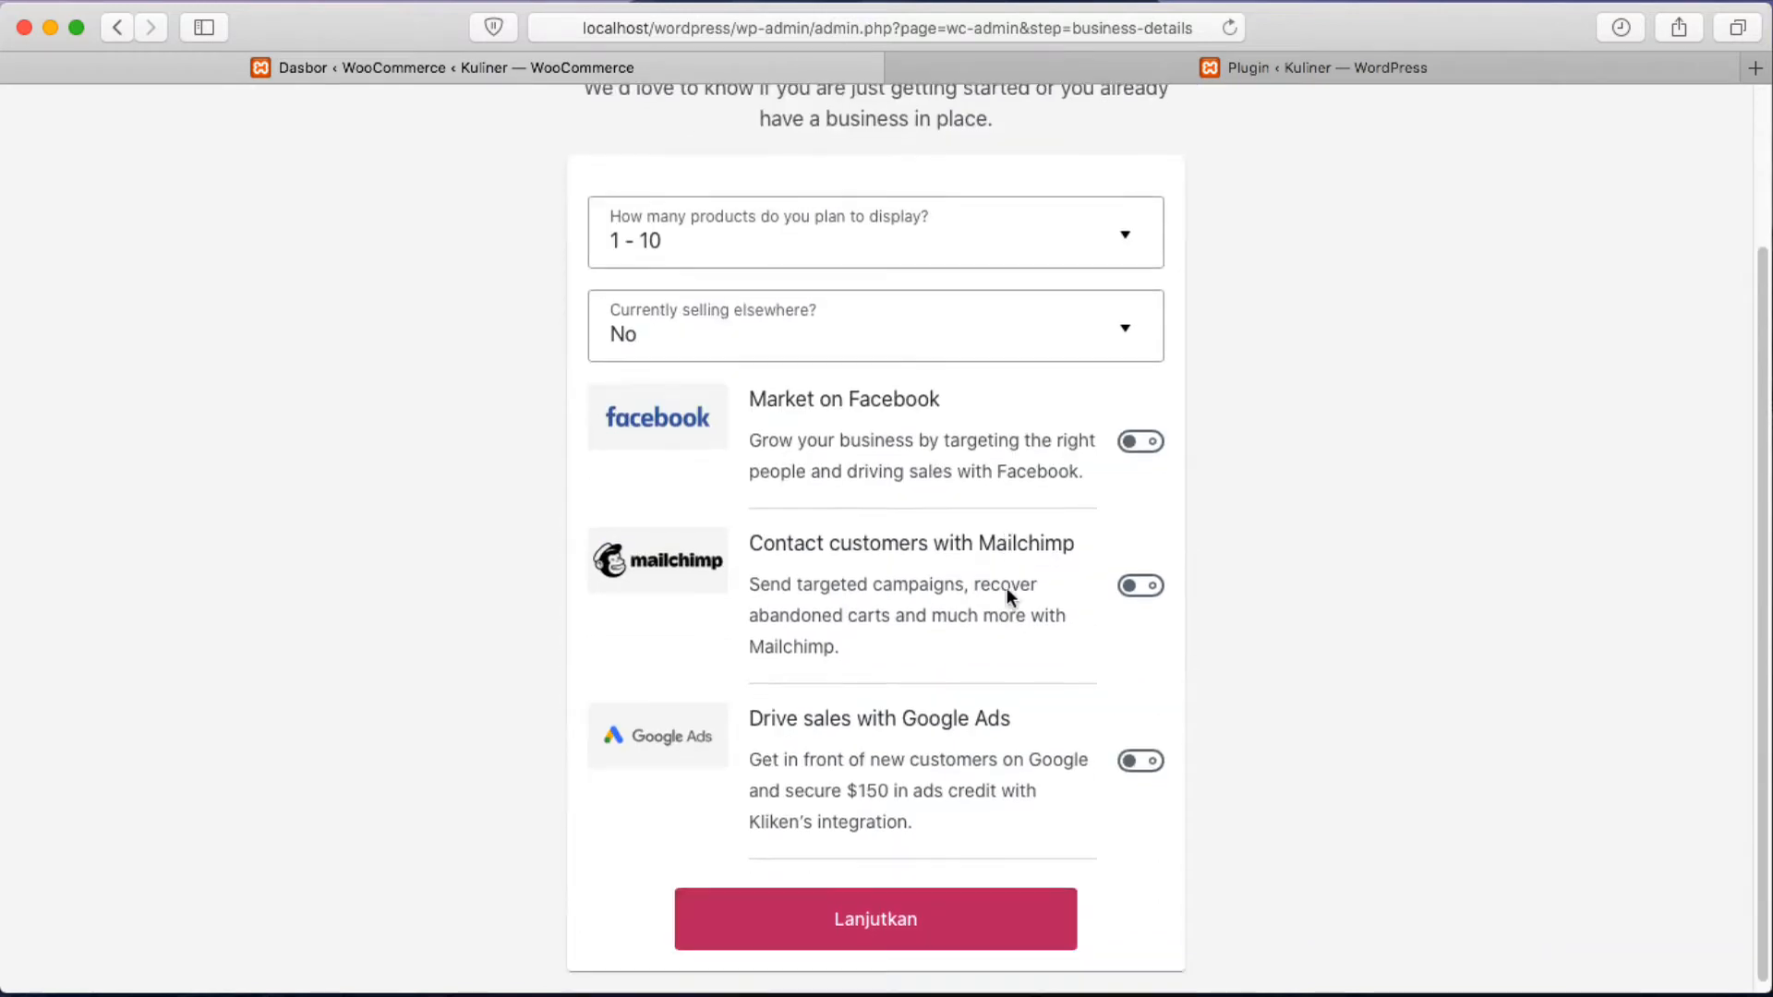
pyautogui.click(940, 921)
pyautogui.scroll(-1, 1342, 639)
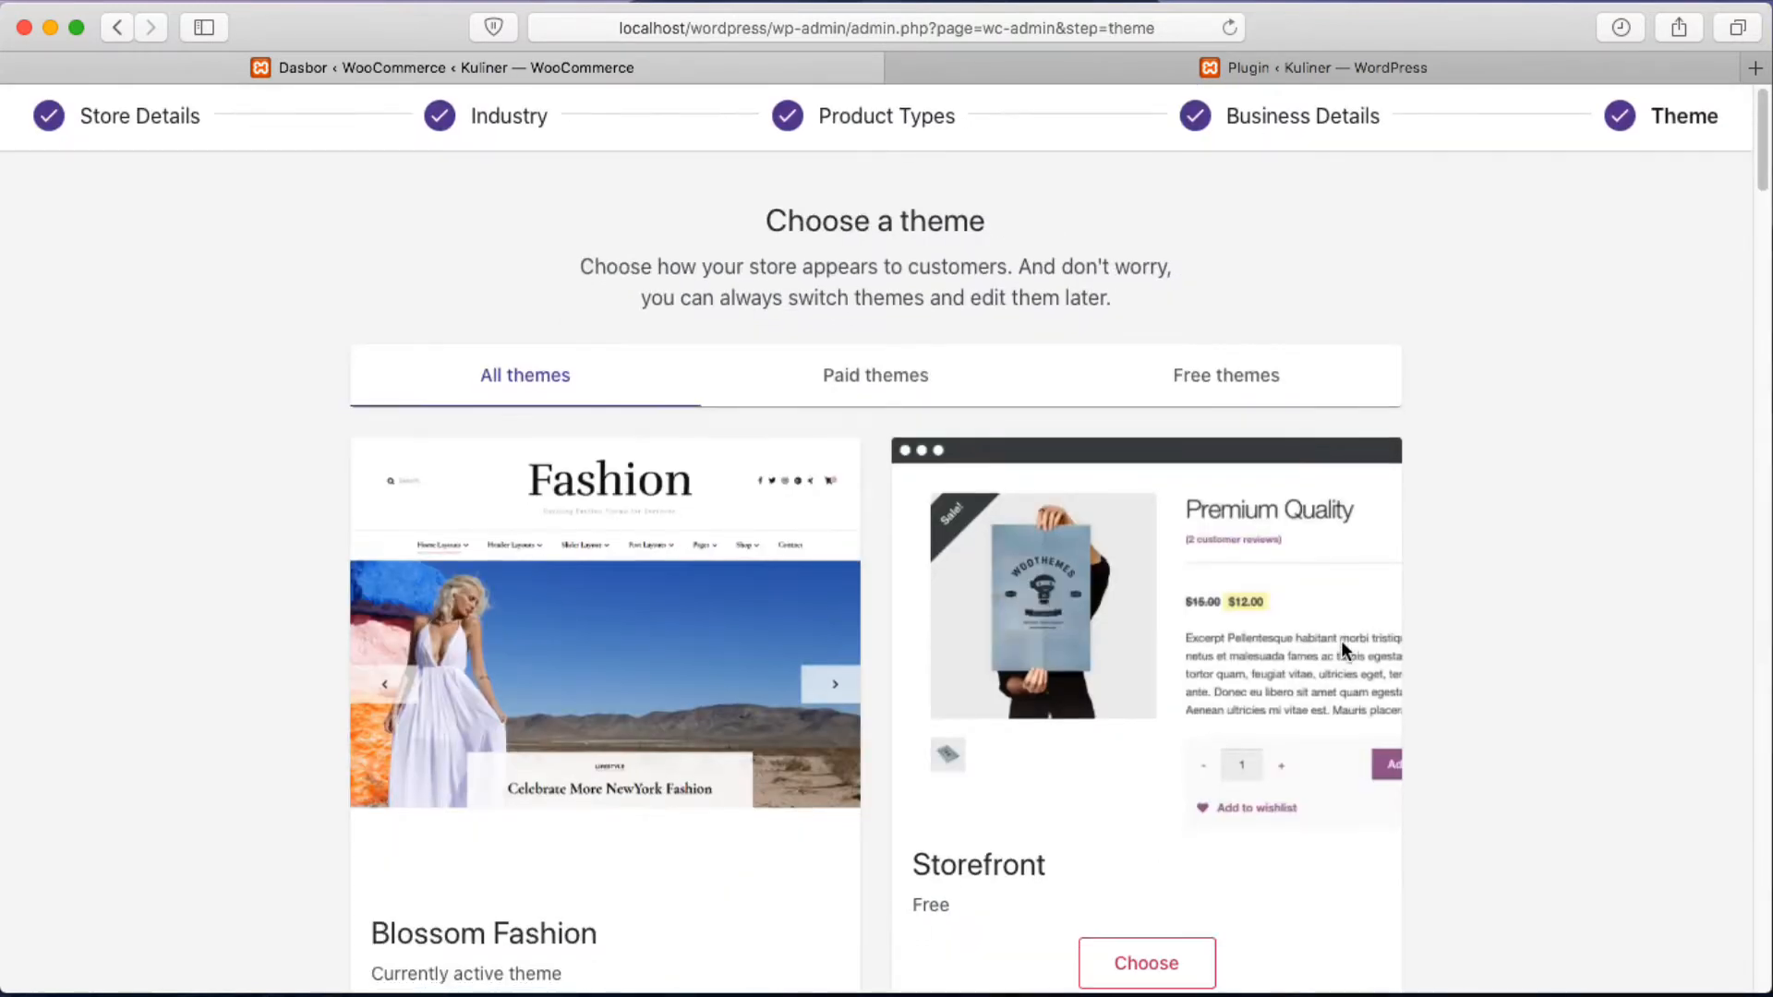
# Continue with the active Blossom Fashion theme instead of Storefront.
pyautogui.scroll(1, 1449, 349)
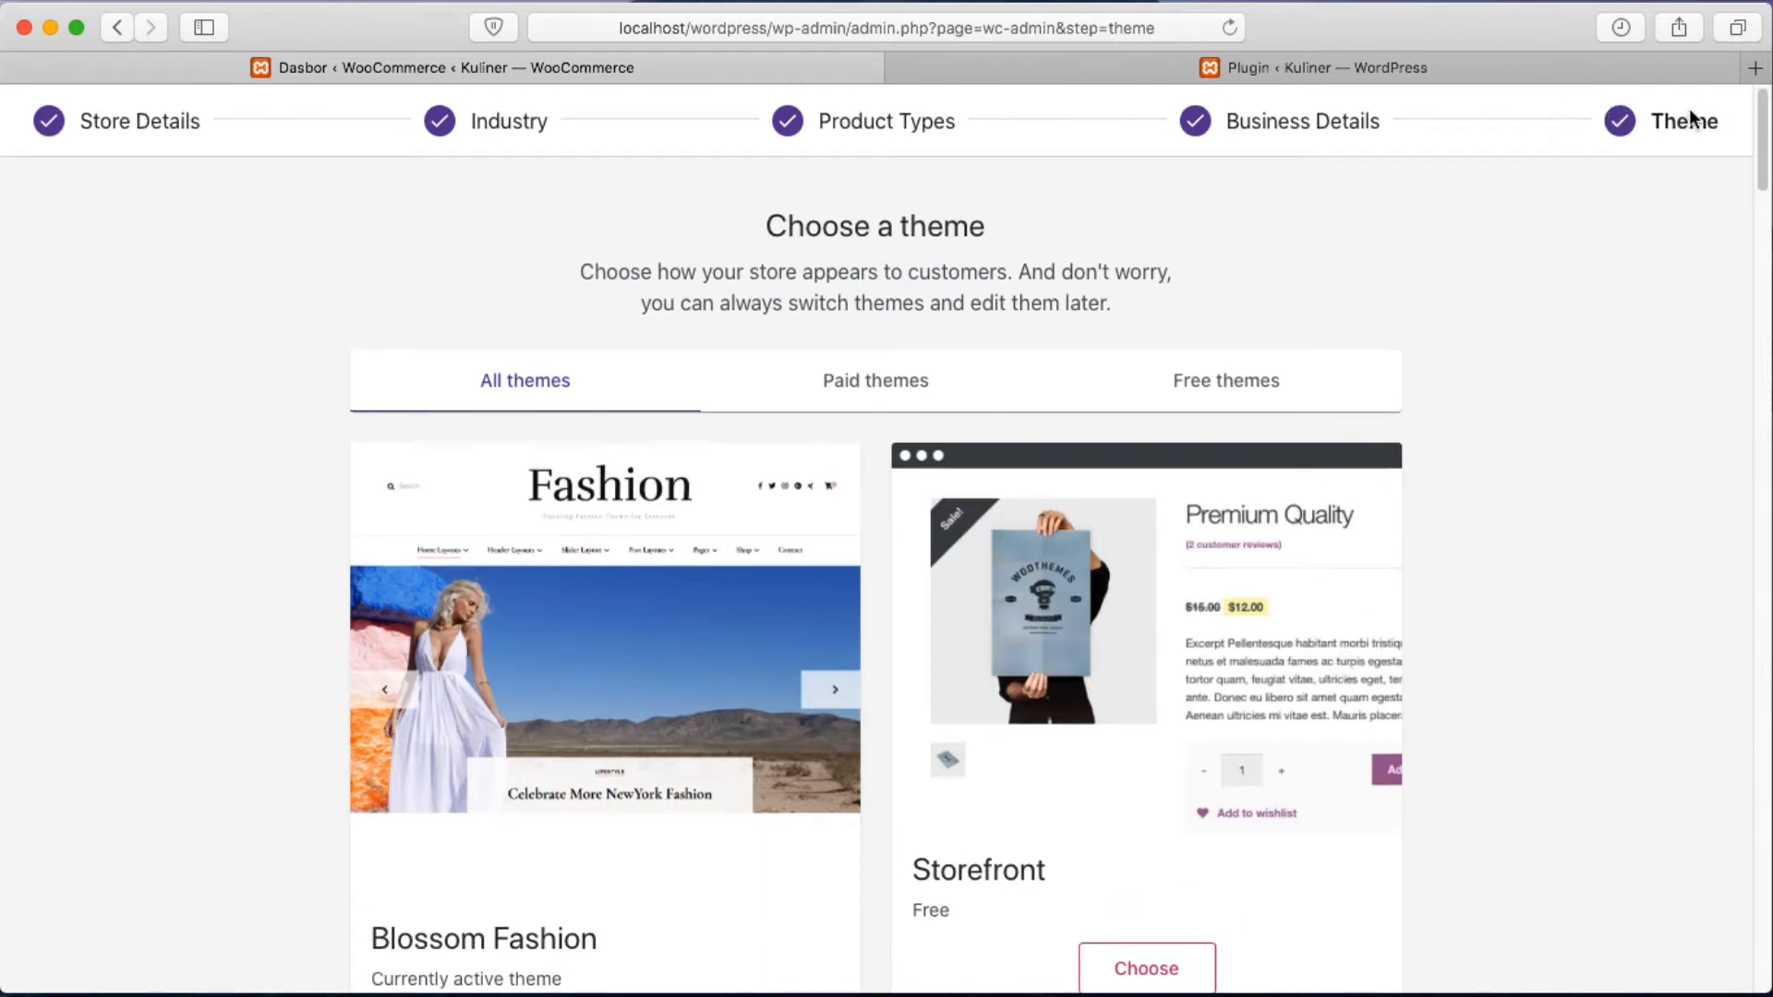
pyautogui.scroll(-3, 1573, 194)
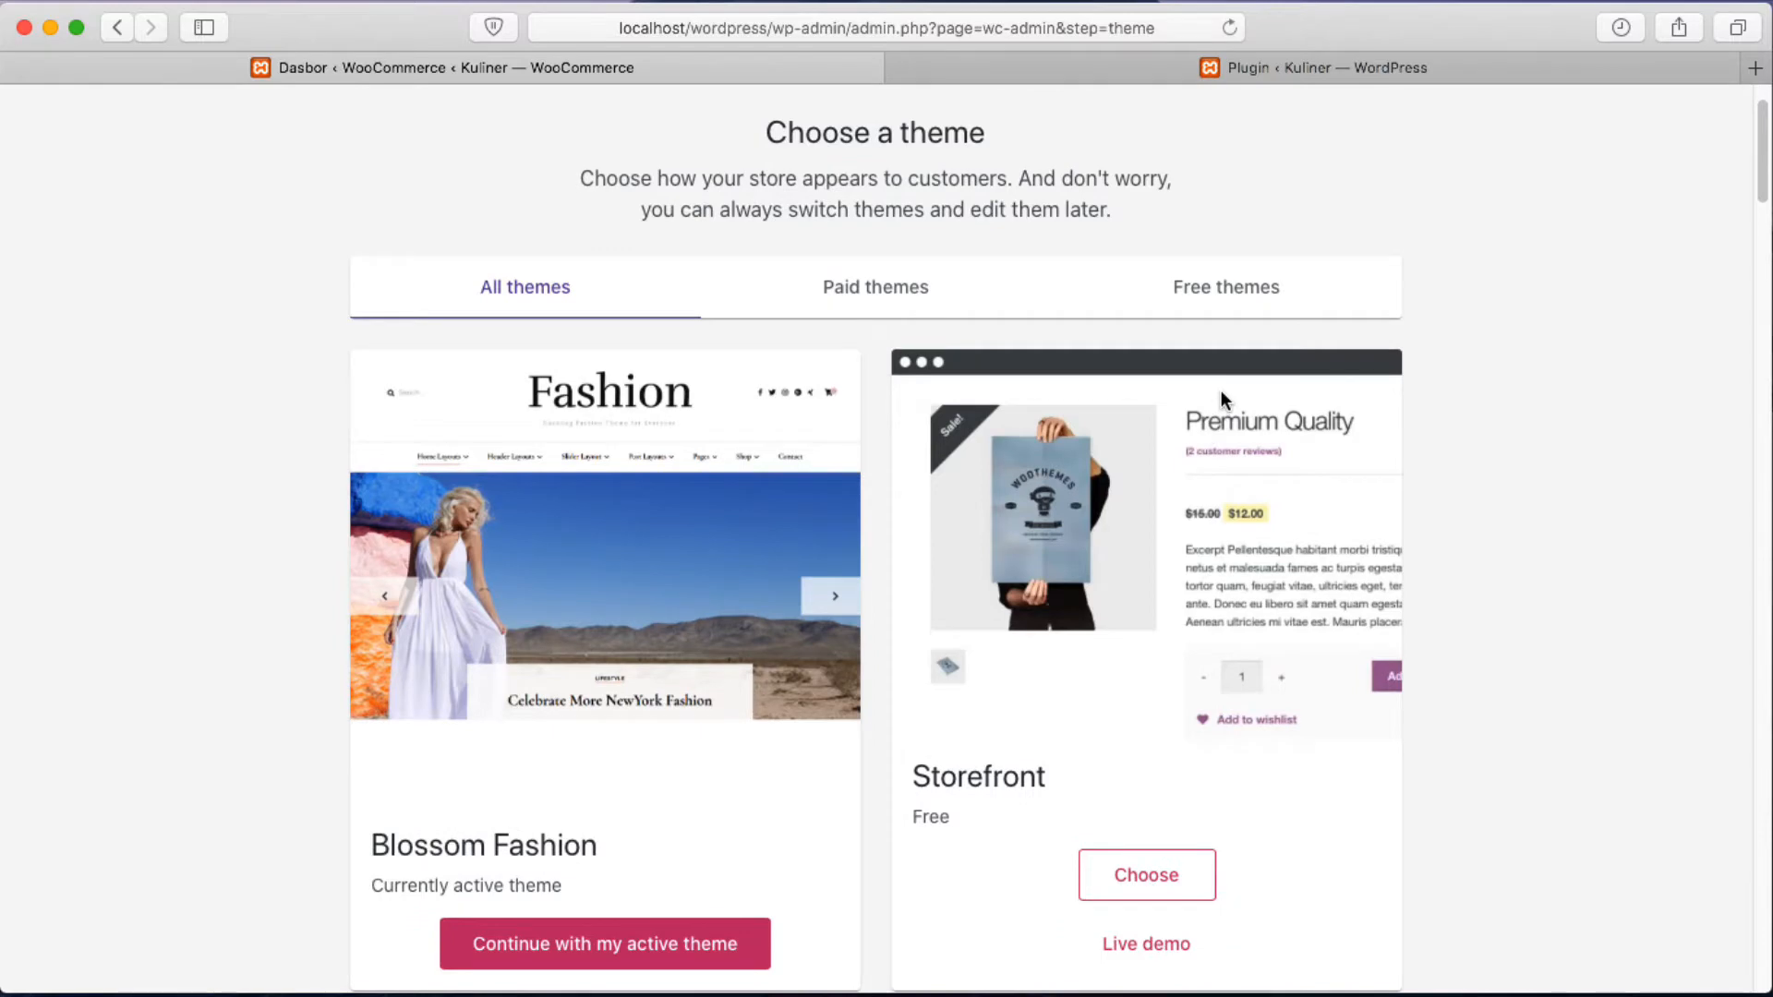
pyautogui.scroll(-1, 1221, 398)
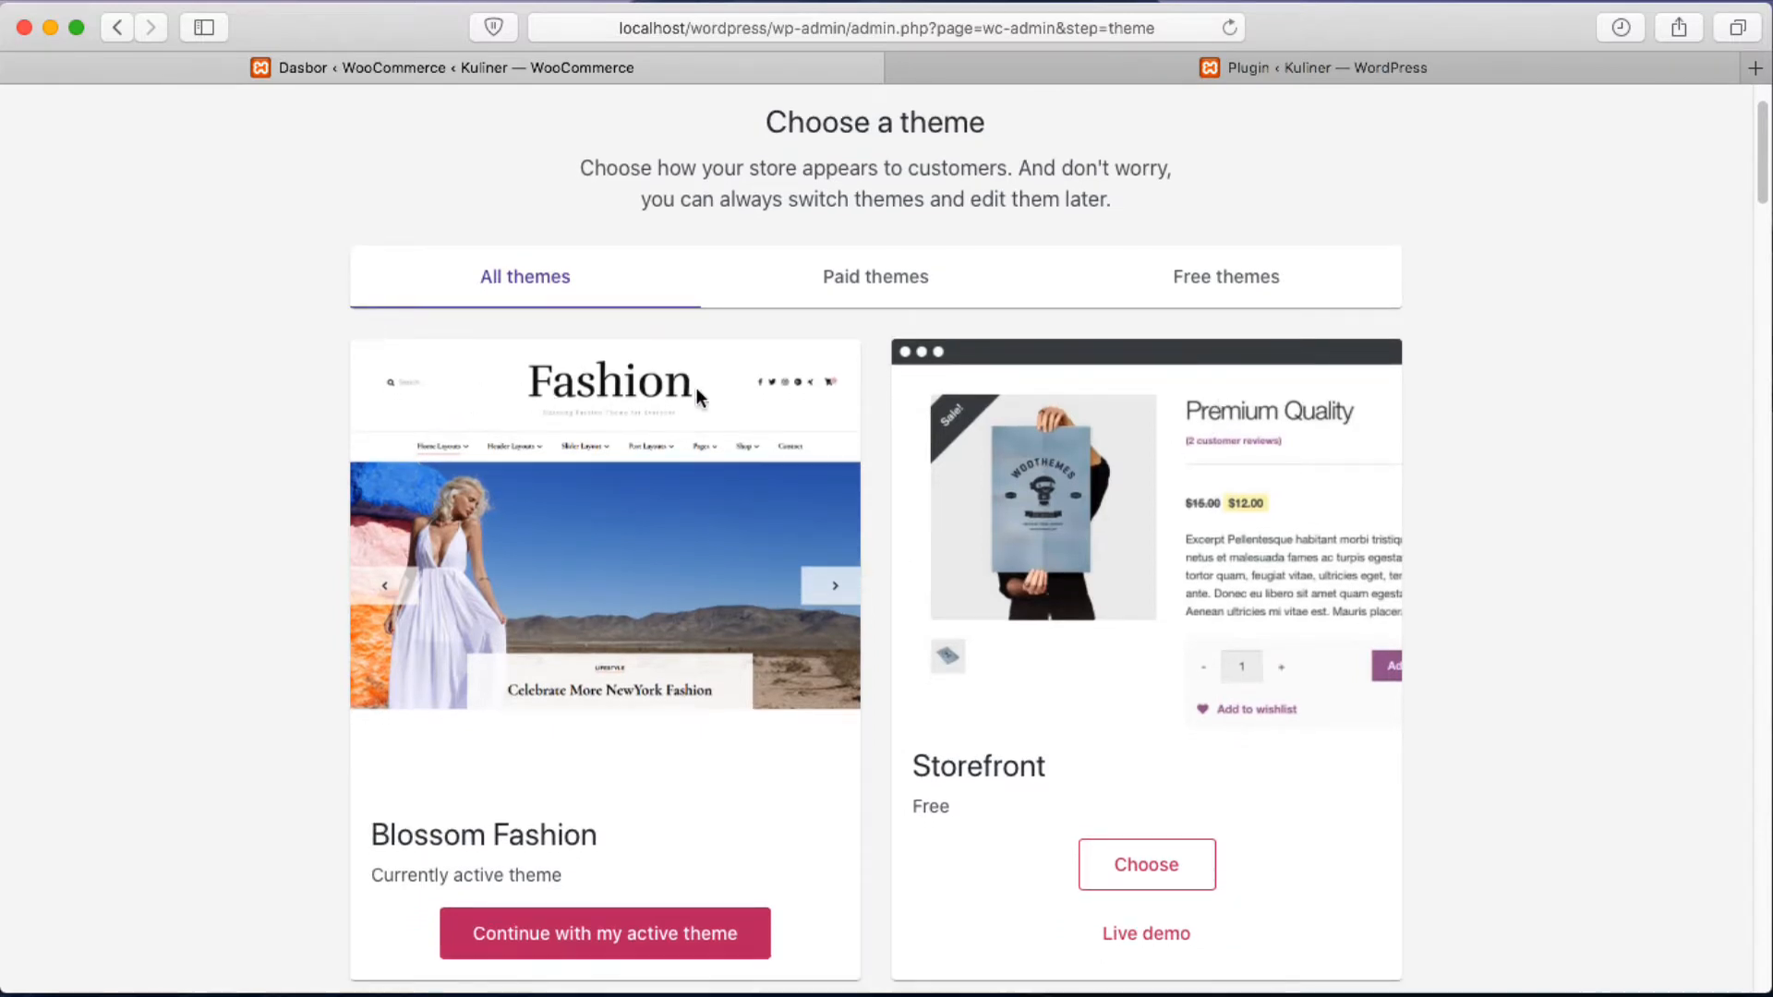
pyautogui.scroll(-2, 729, 501)
pyautogui.scroll(-1, 729, 501)
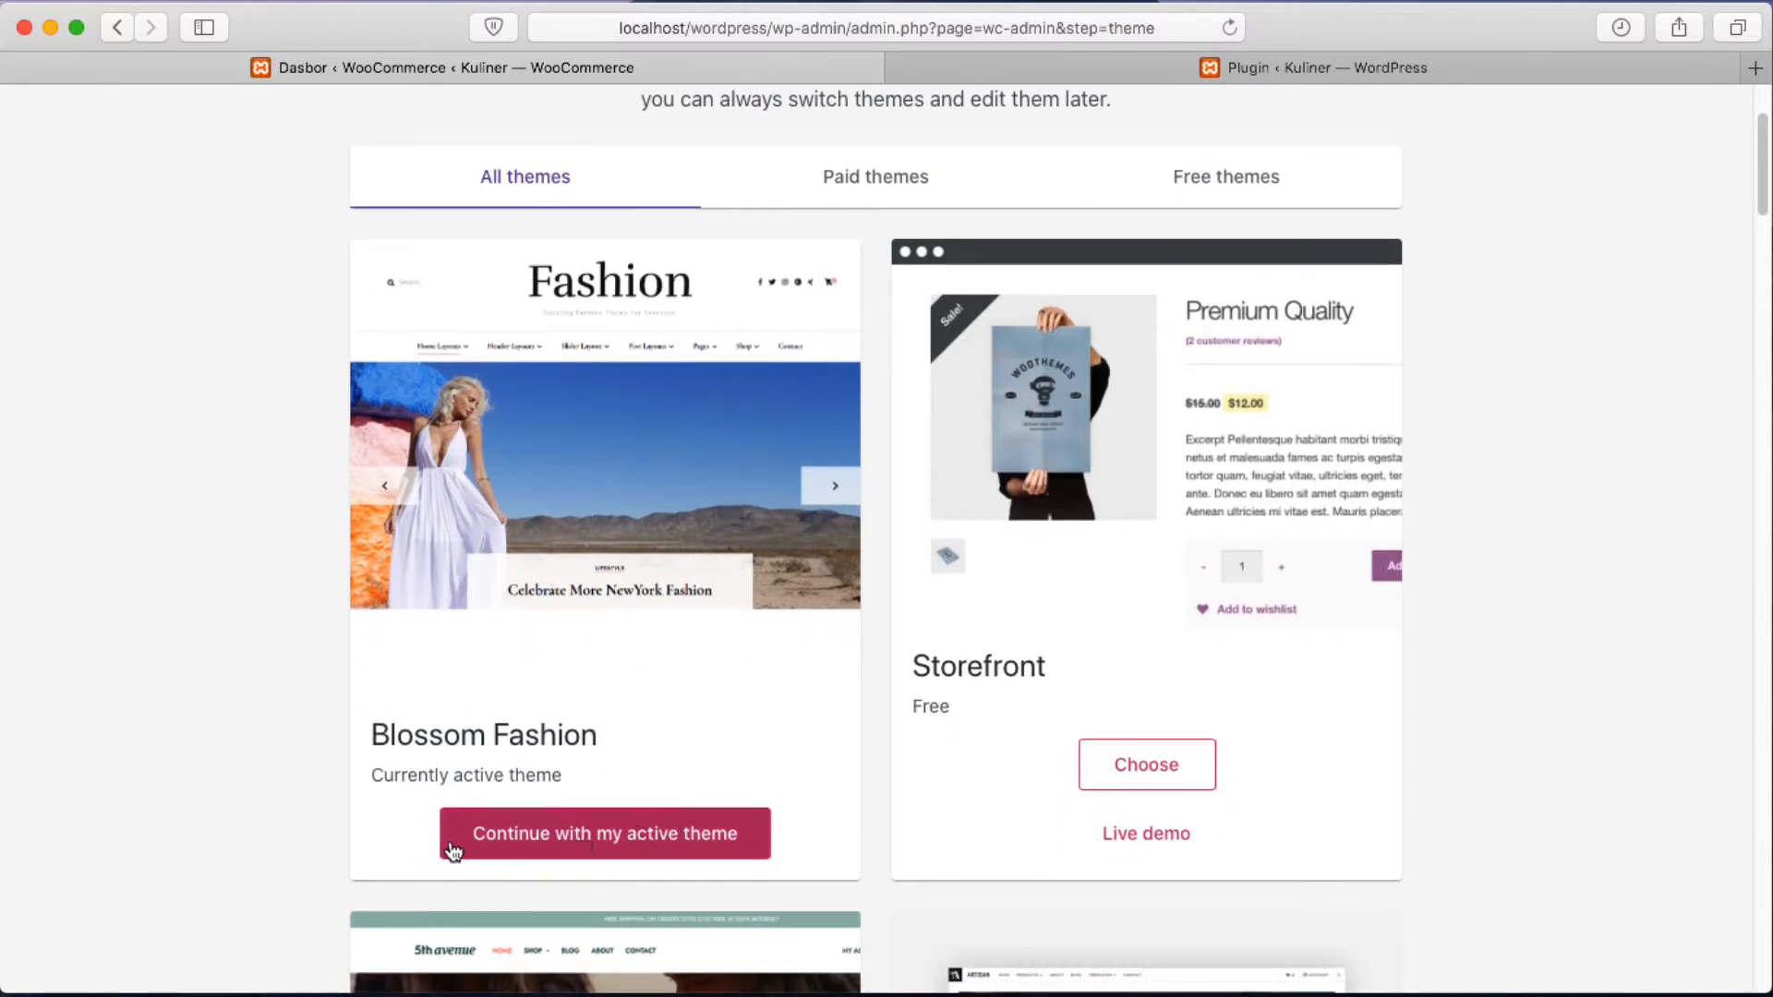
pyautogui.click(643, 848)
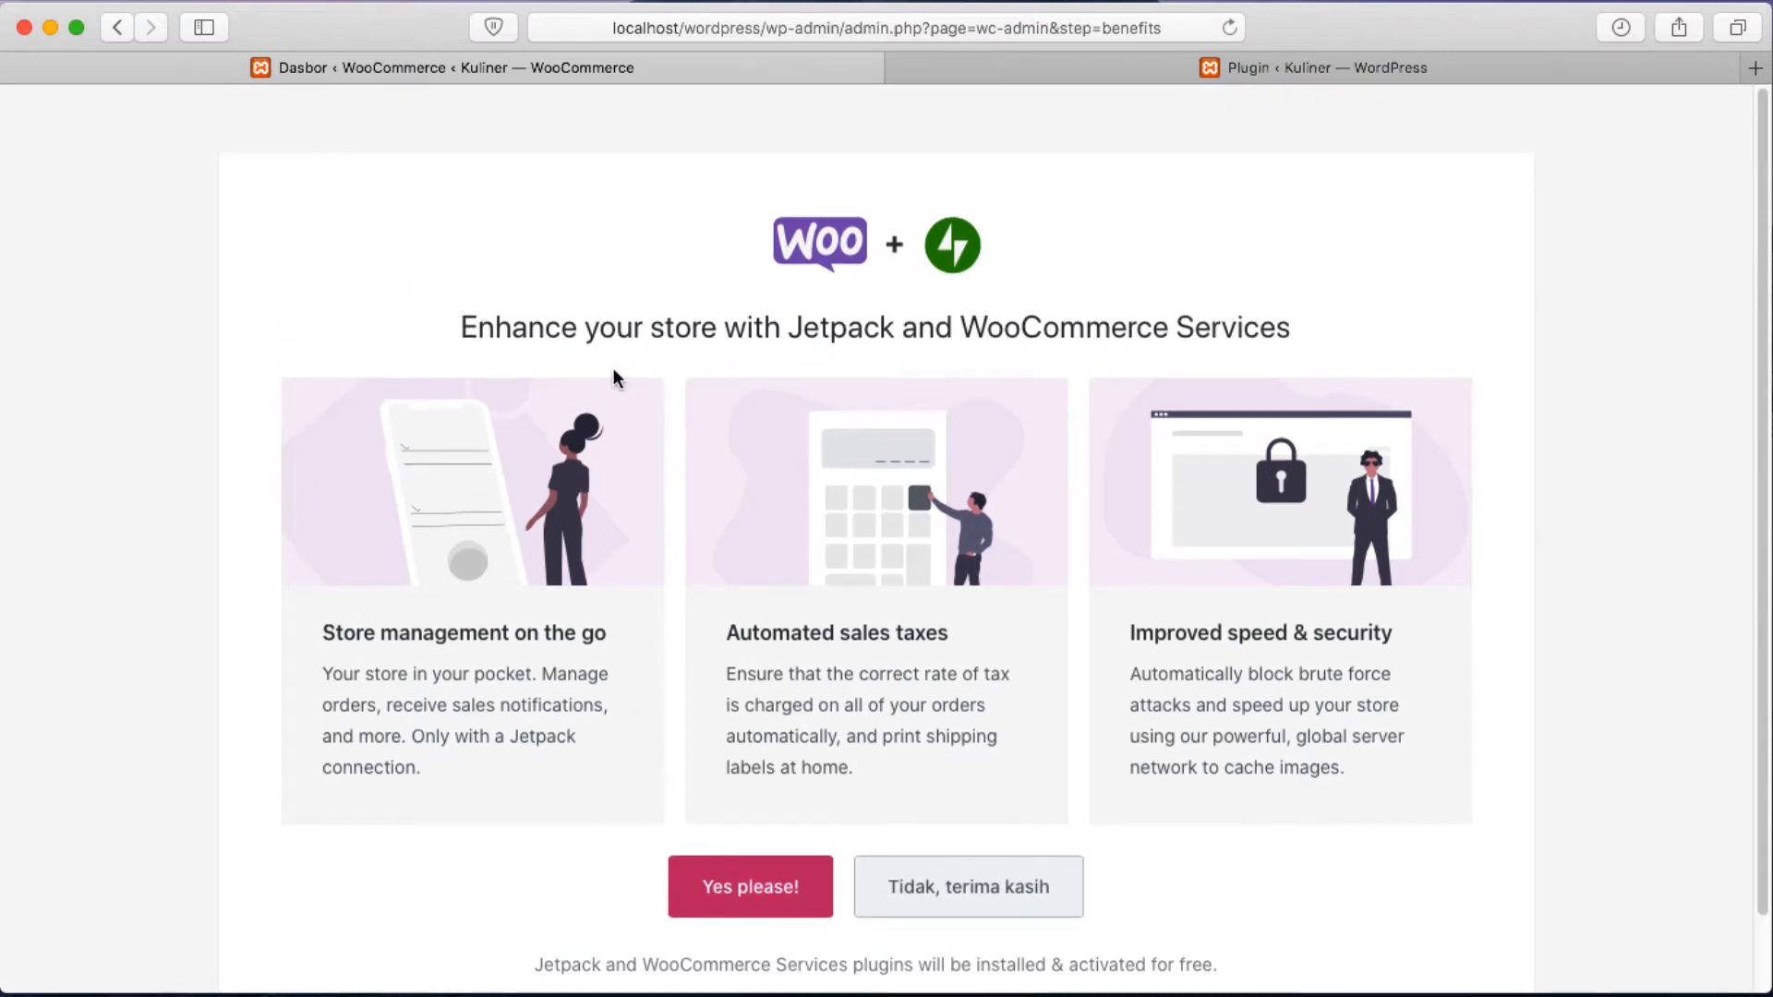
# Decline the Jetpack and WooCommerce Services offer with 'Tidak, terima kasih'.
pyautogui.scroll(-2, 966, 265)
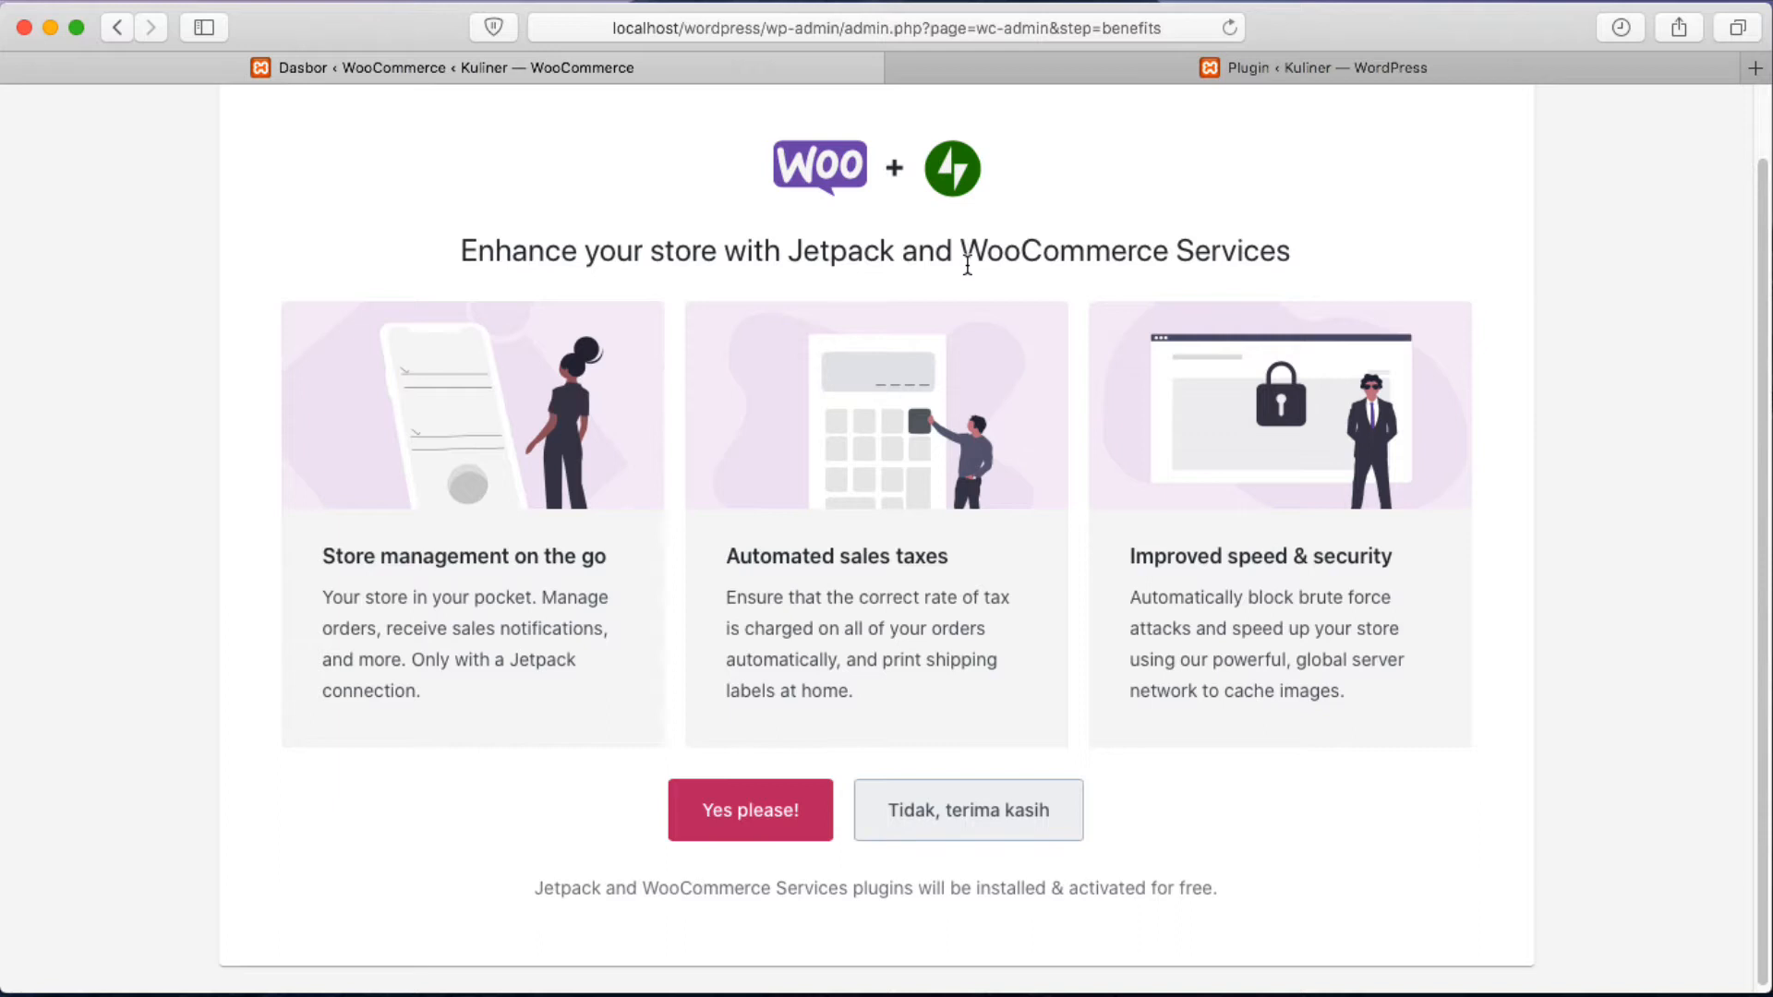
pyautogui.scroll(-1, 965, 266)
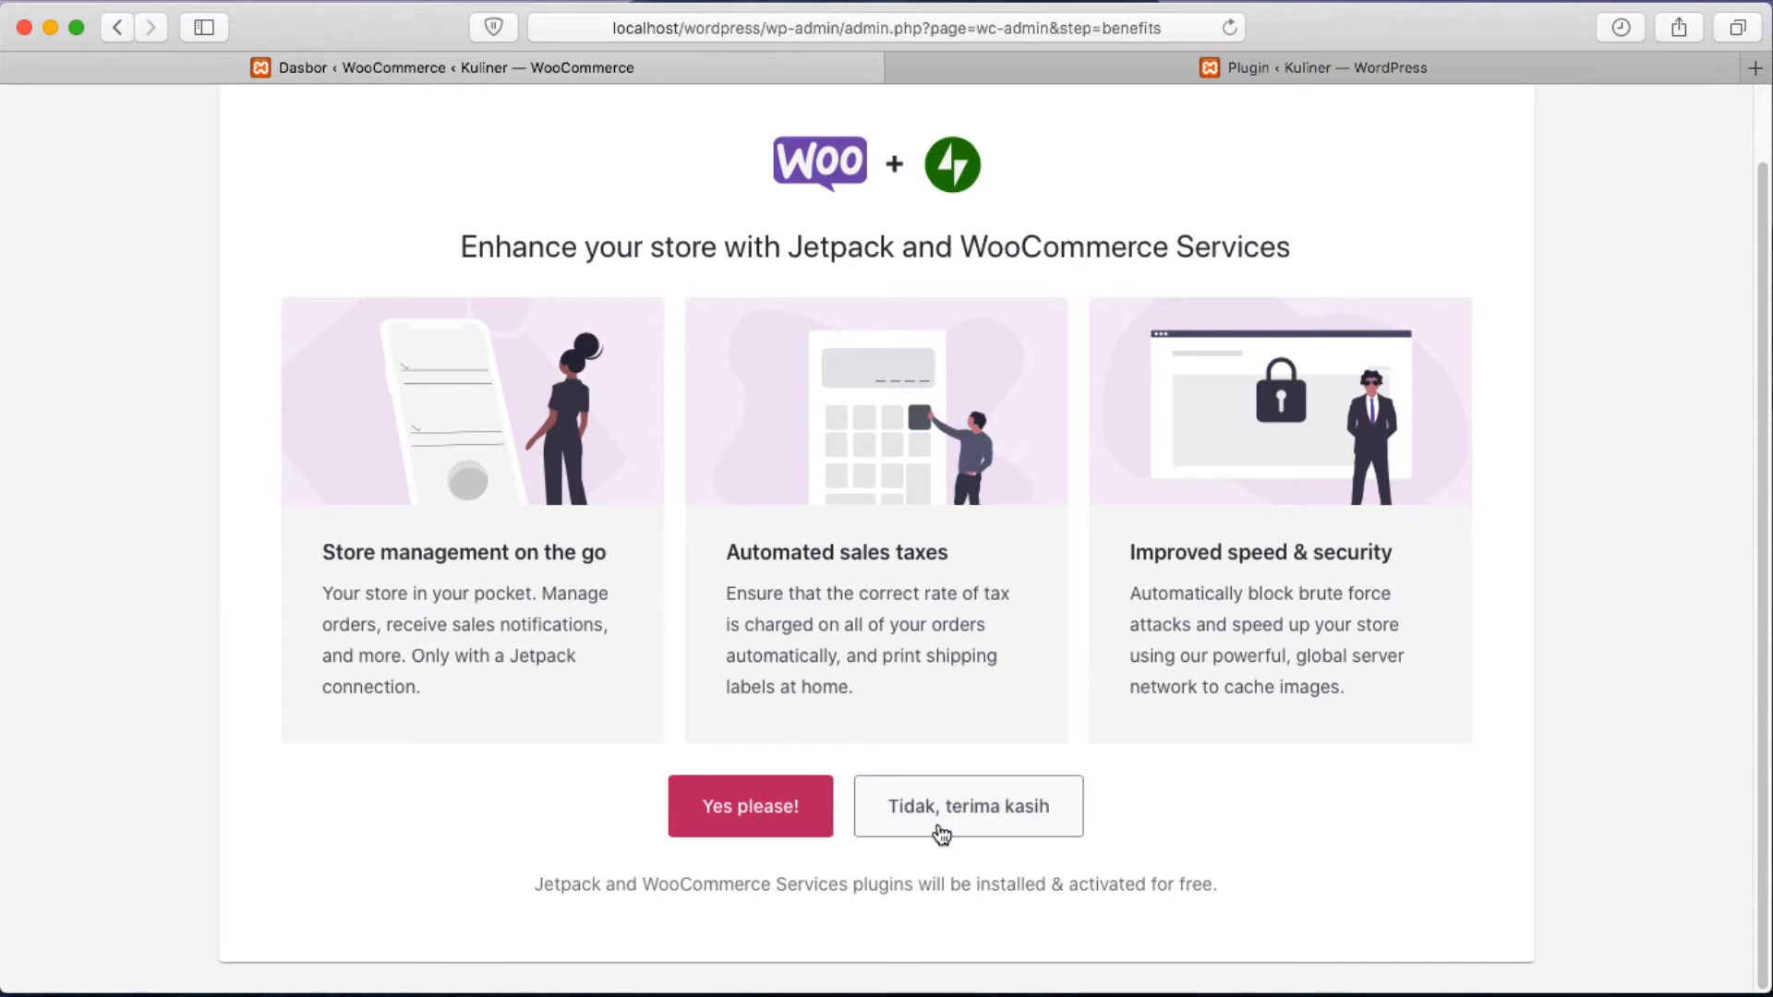
pyautogui.click(998, 826)
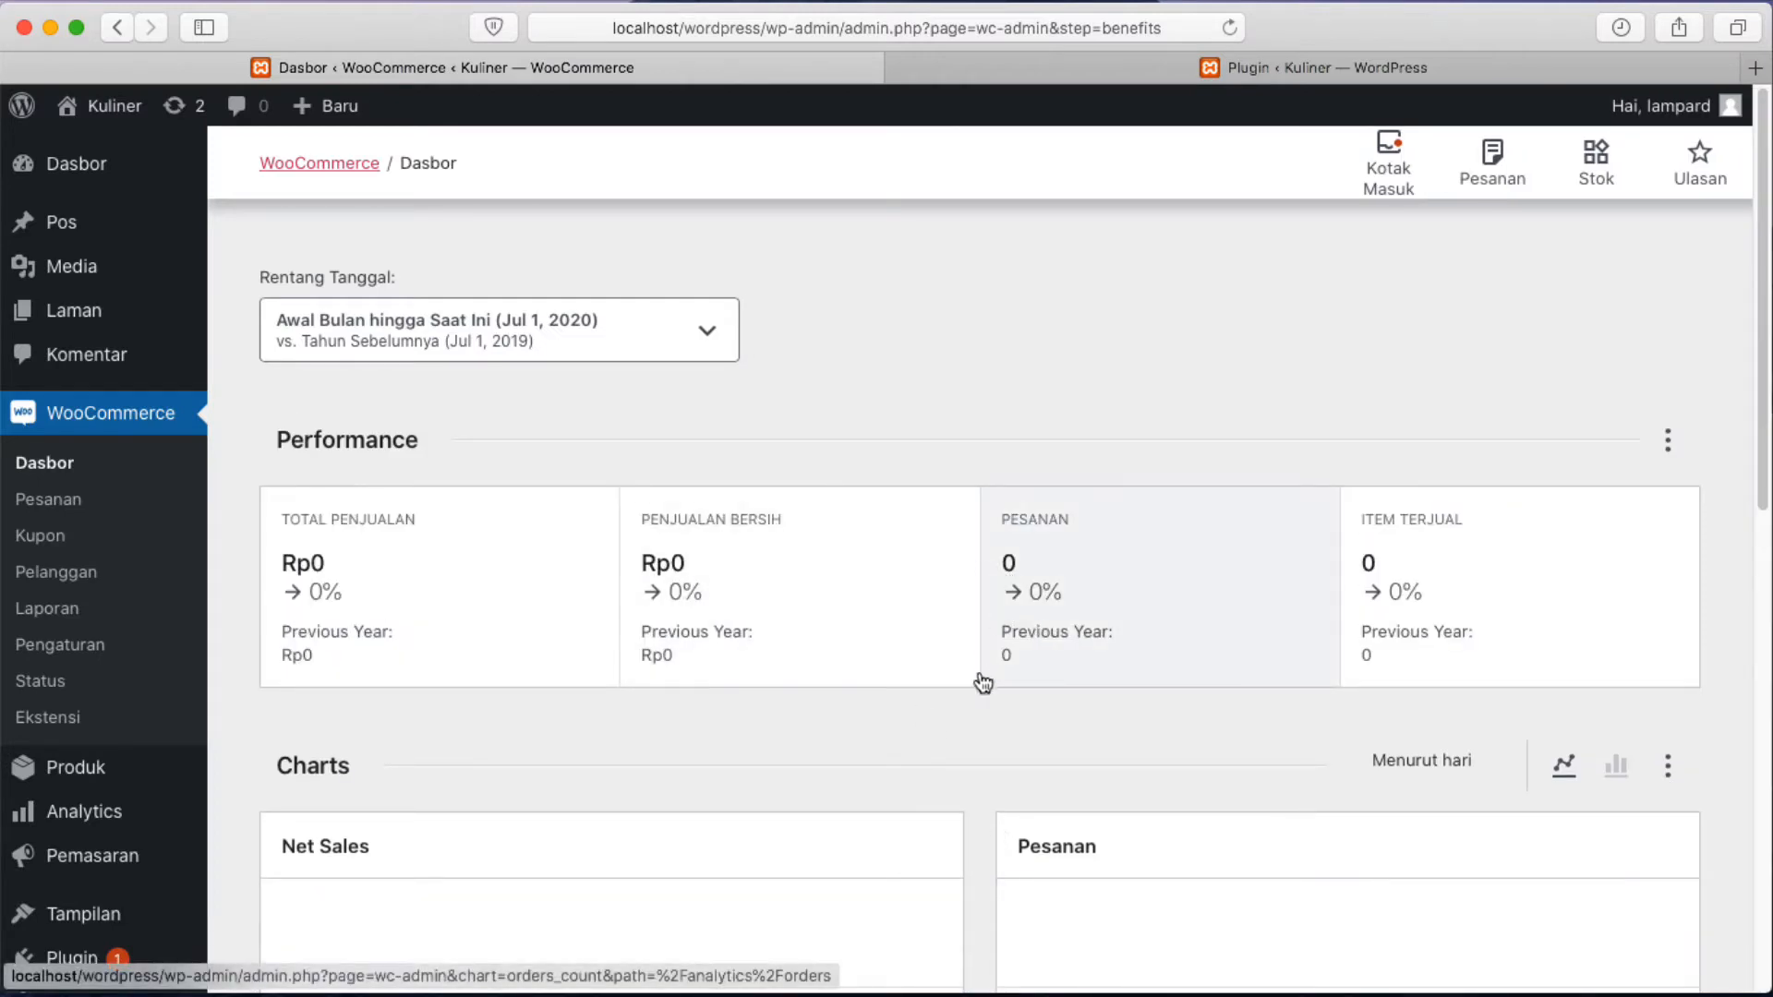
pyautogui.scroll(-10, 982, 683)
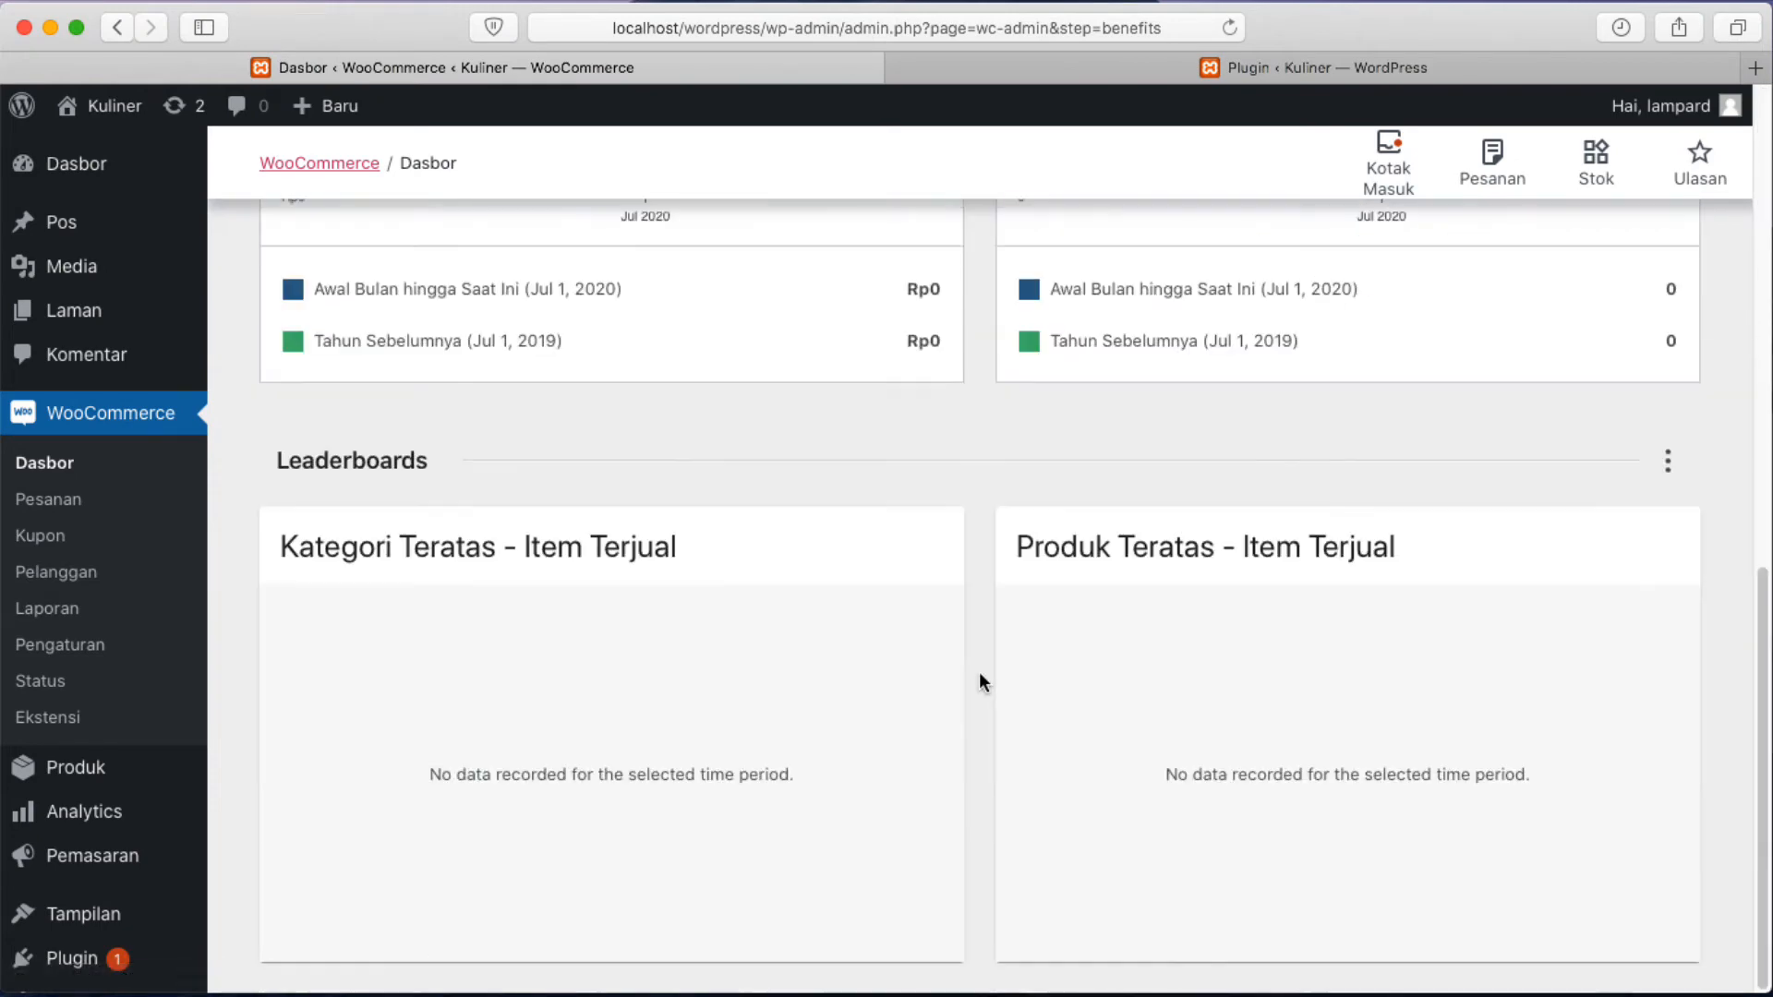
pyautogui.scroll(10, 979, 674)
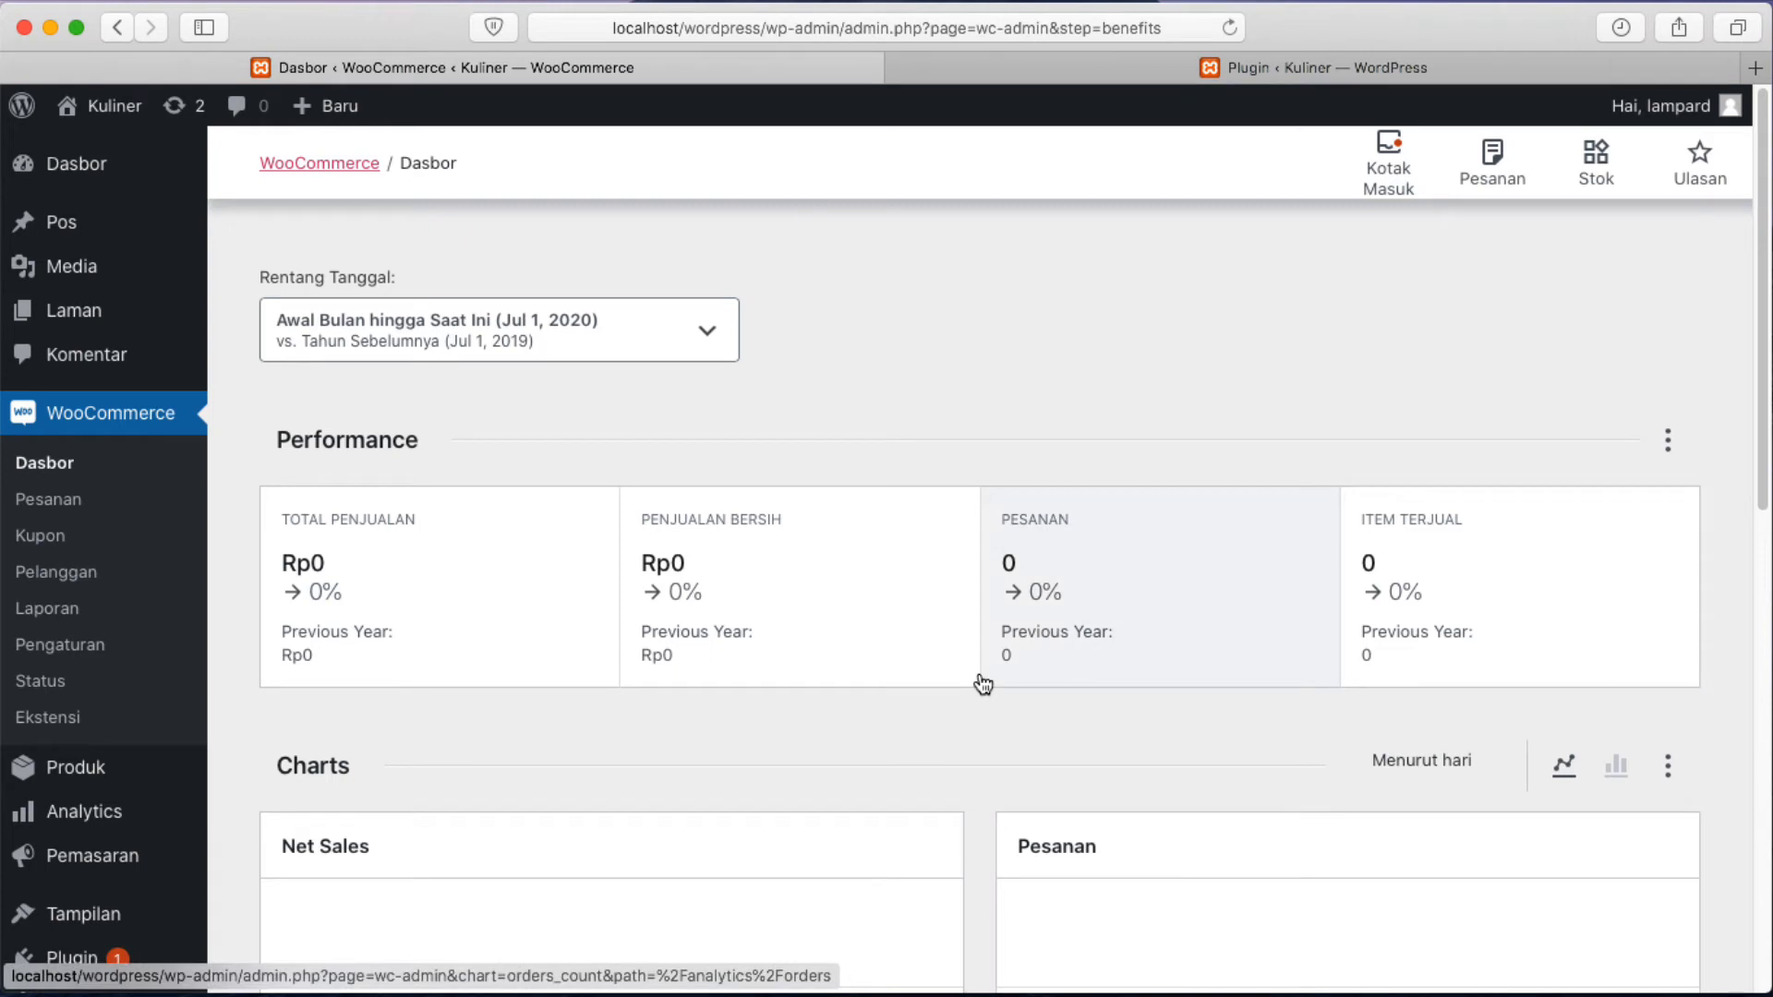
pyautogui.scroll(-1, 982, 683)
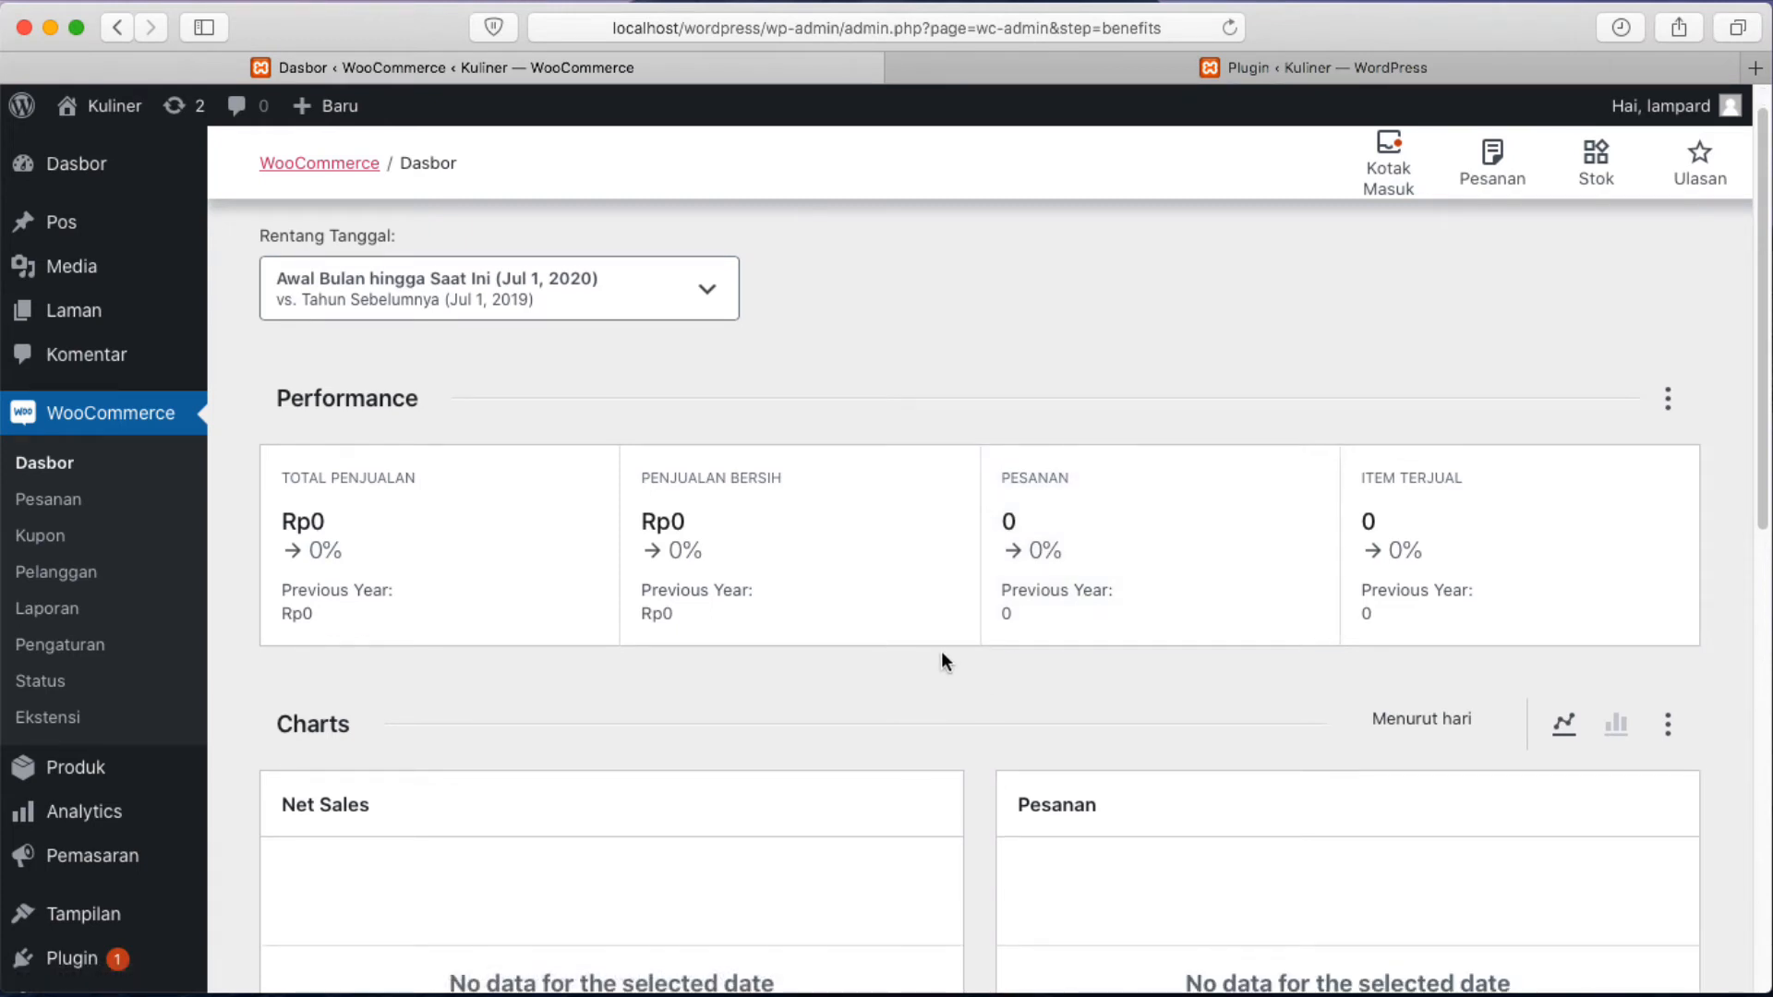
pyautogui.scroll(-6, 942, 659)
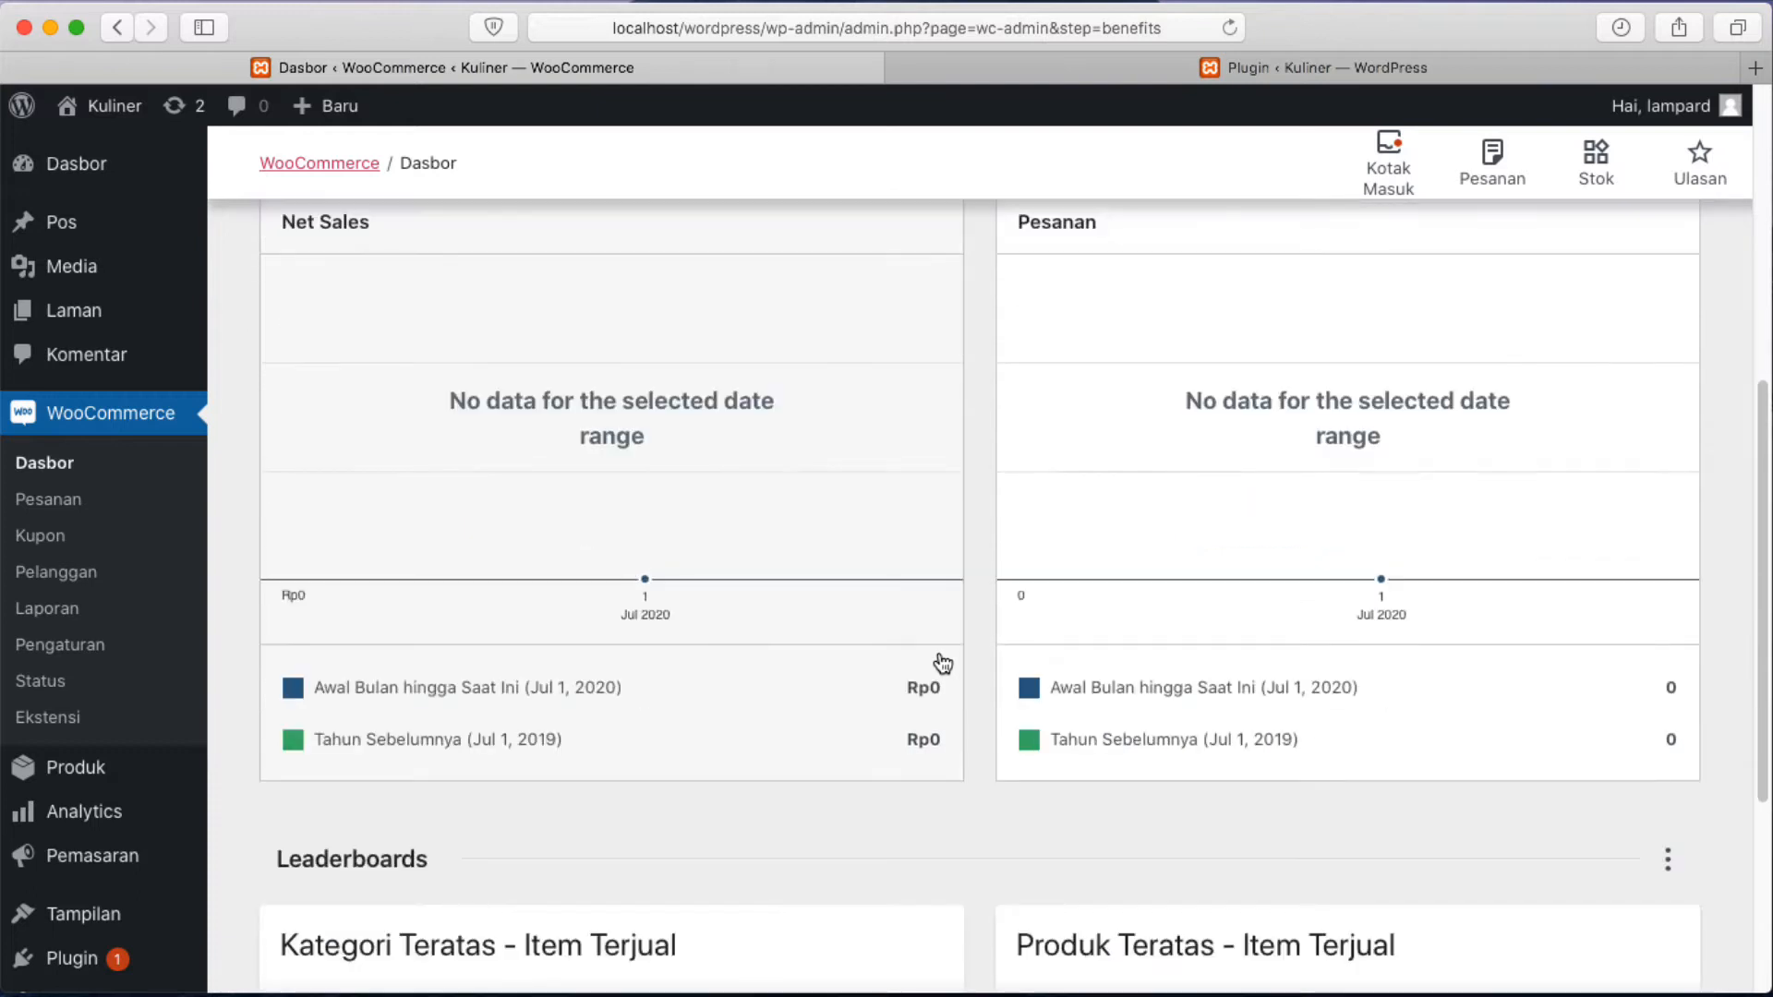
pyautogui.scroll(7, 941, 661)
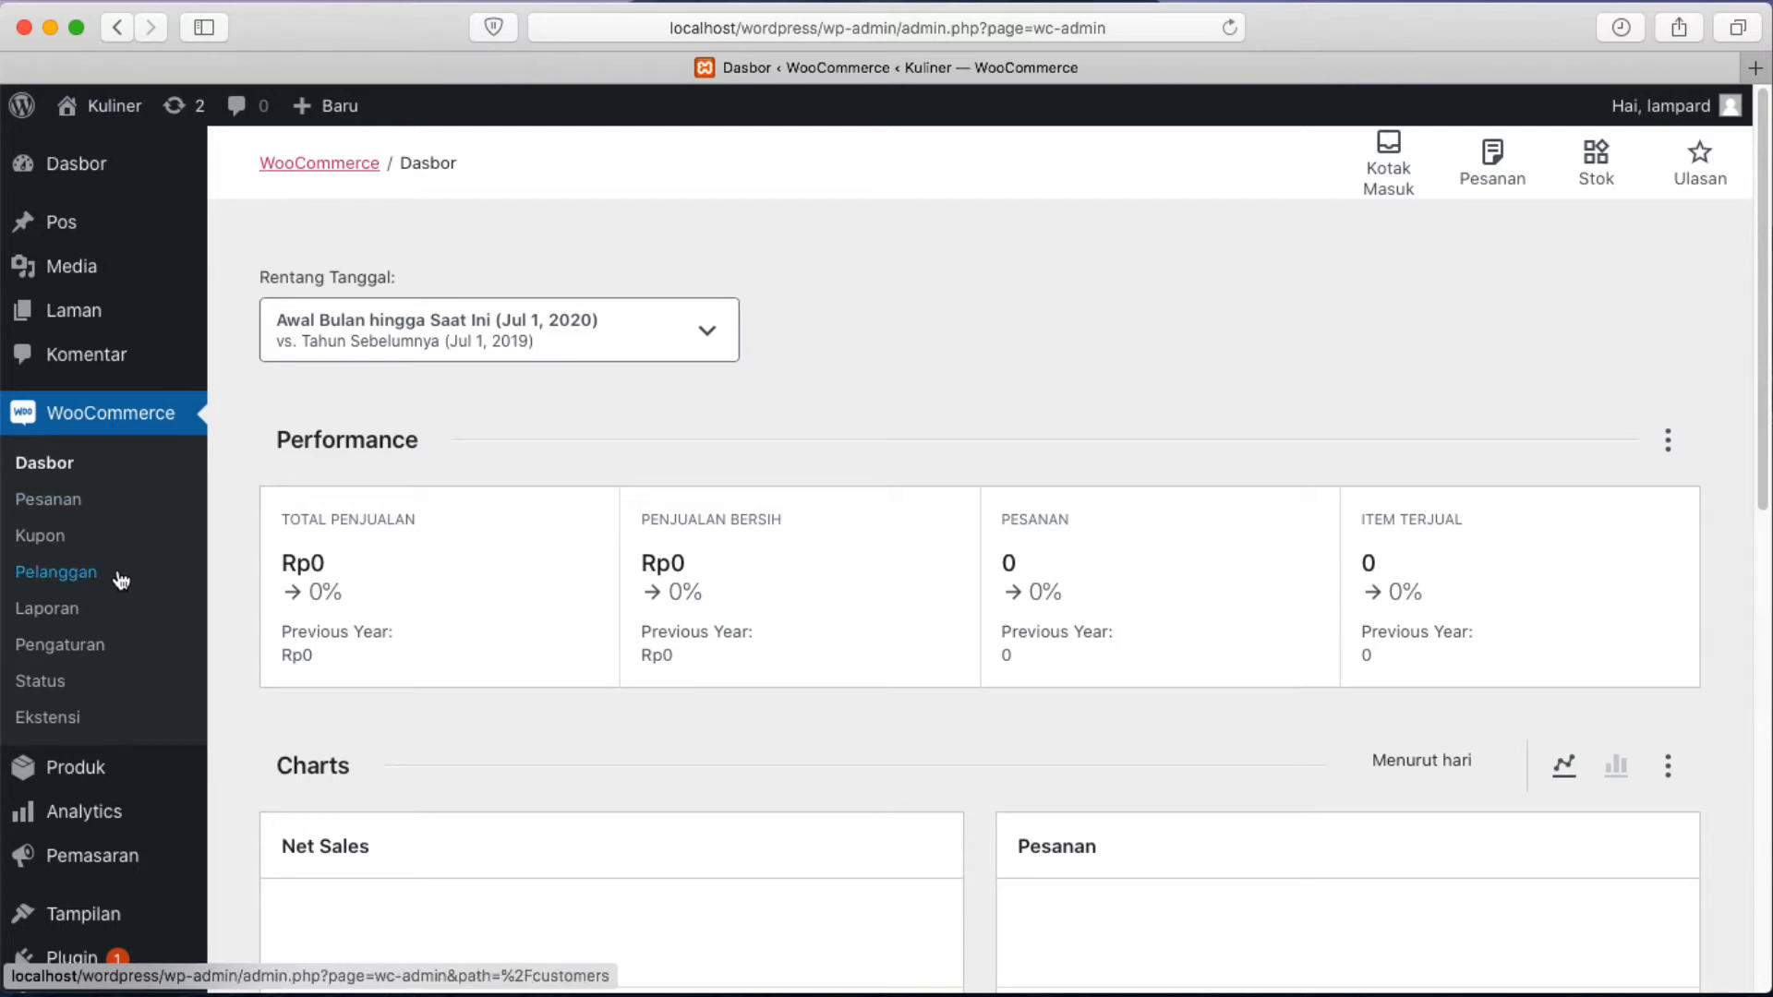
# Go to the main Dasbor with its welcome panel and inactive-plugins notice, then the Plugin list.
pyautogui.click(71, 176)
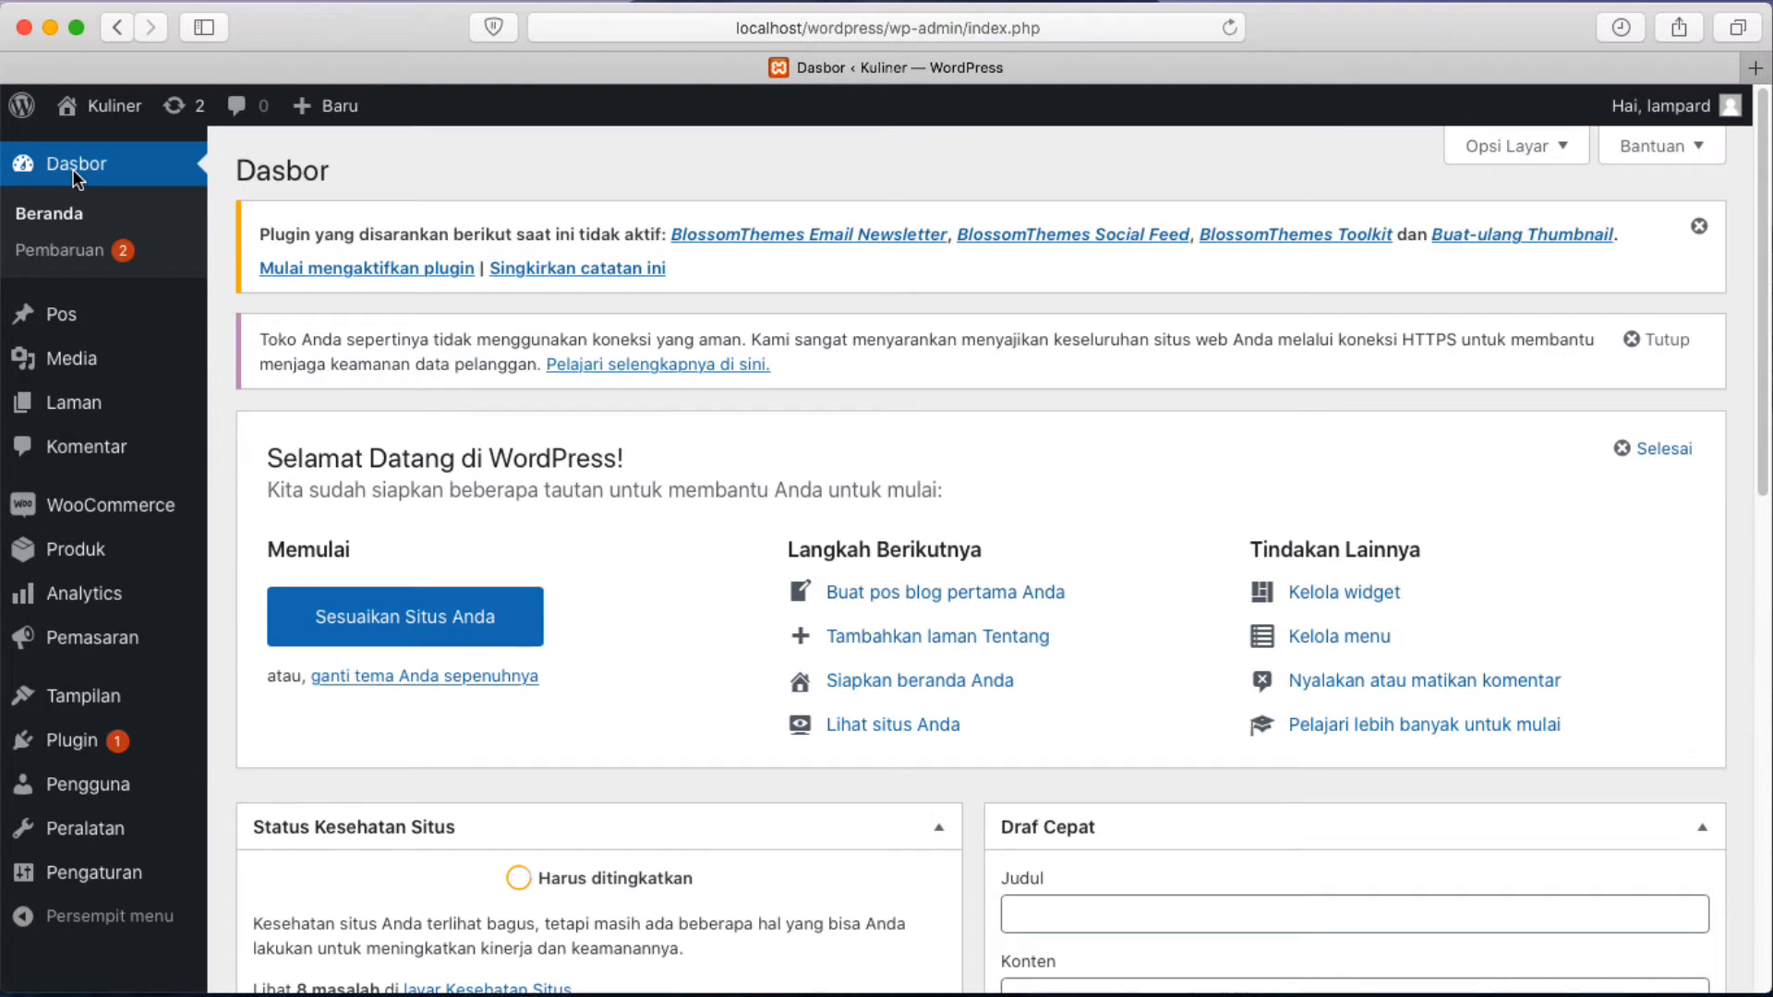
pyautogui.moveTo(128, 367)
pyautogui.moveTo(63, 508)
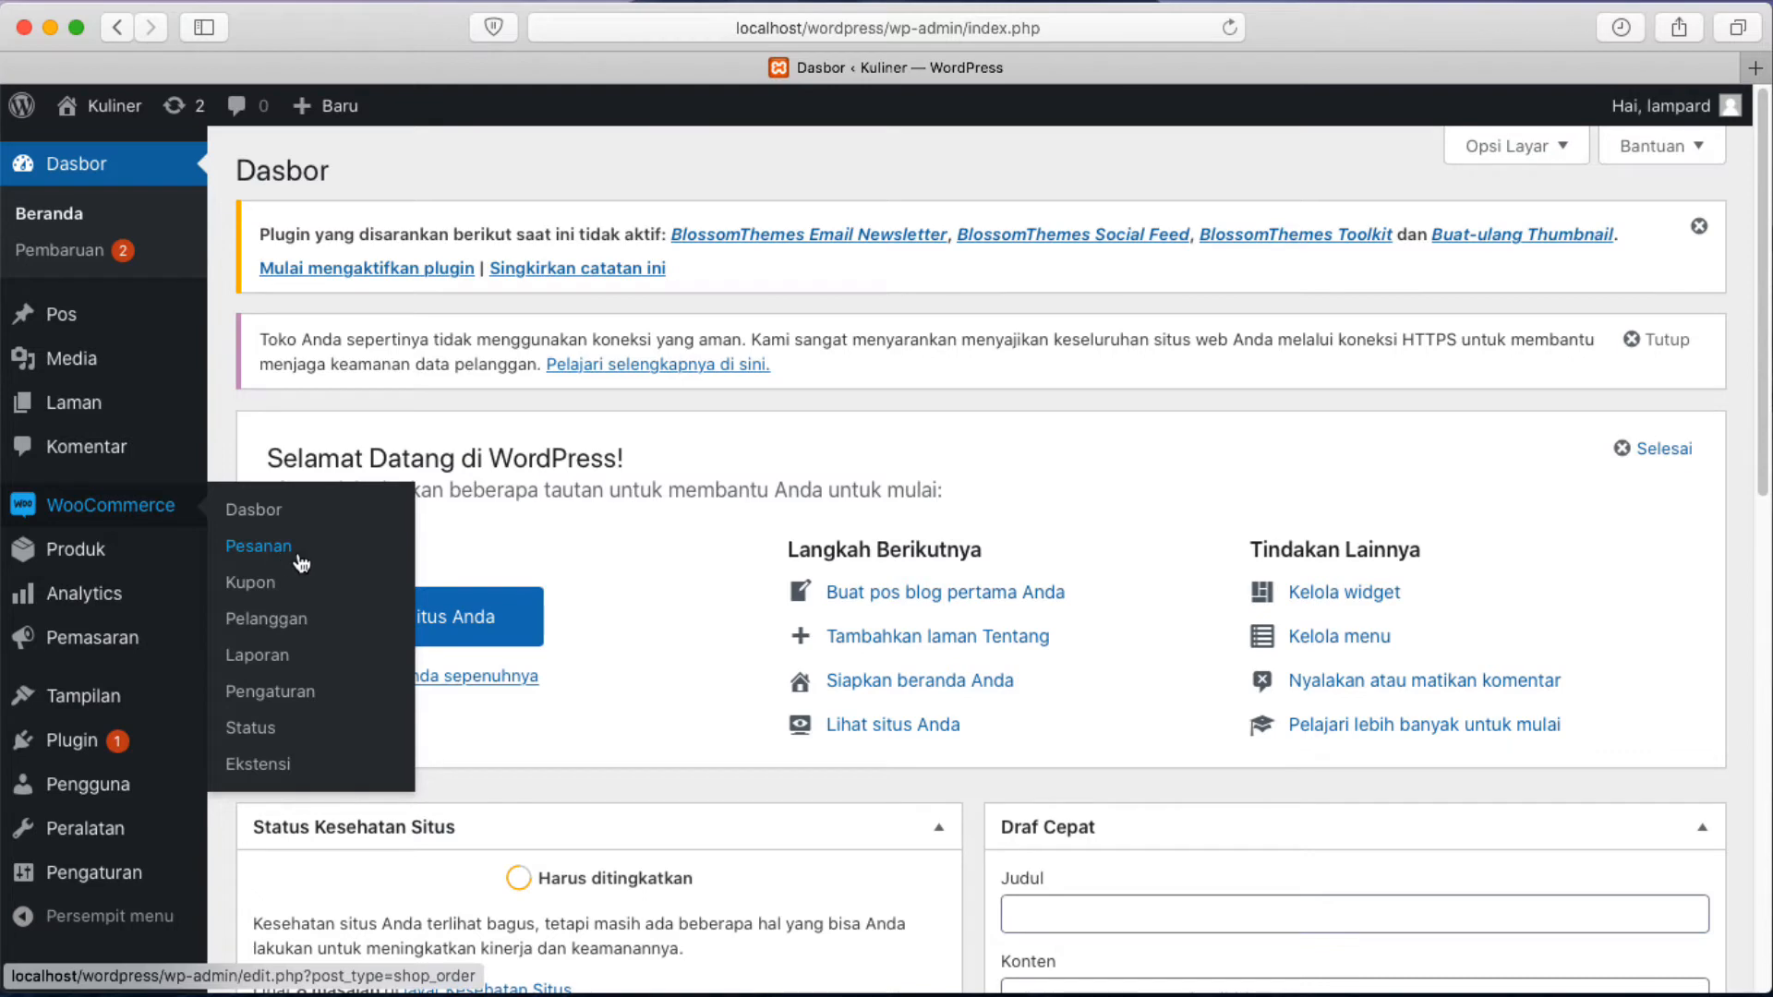
pyautogui.click(70, 748)
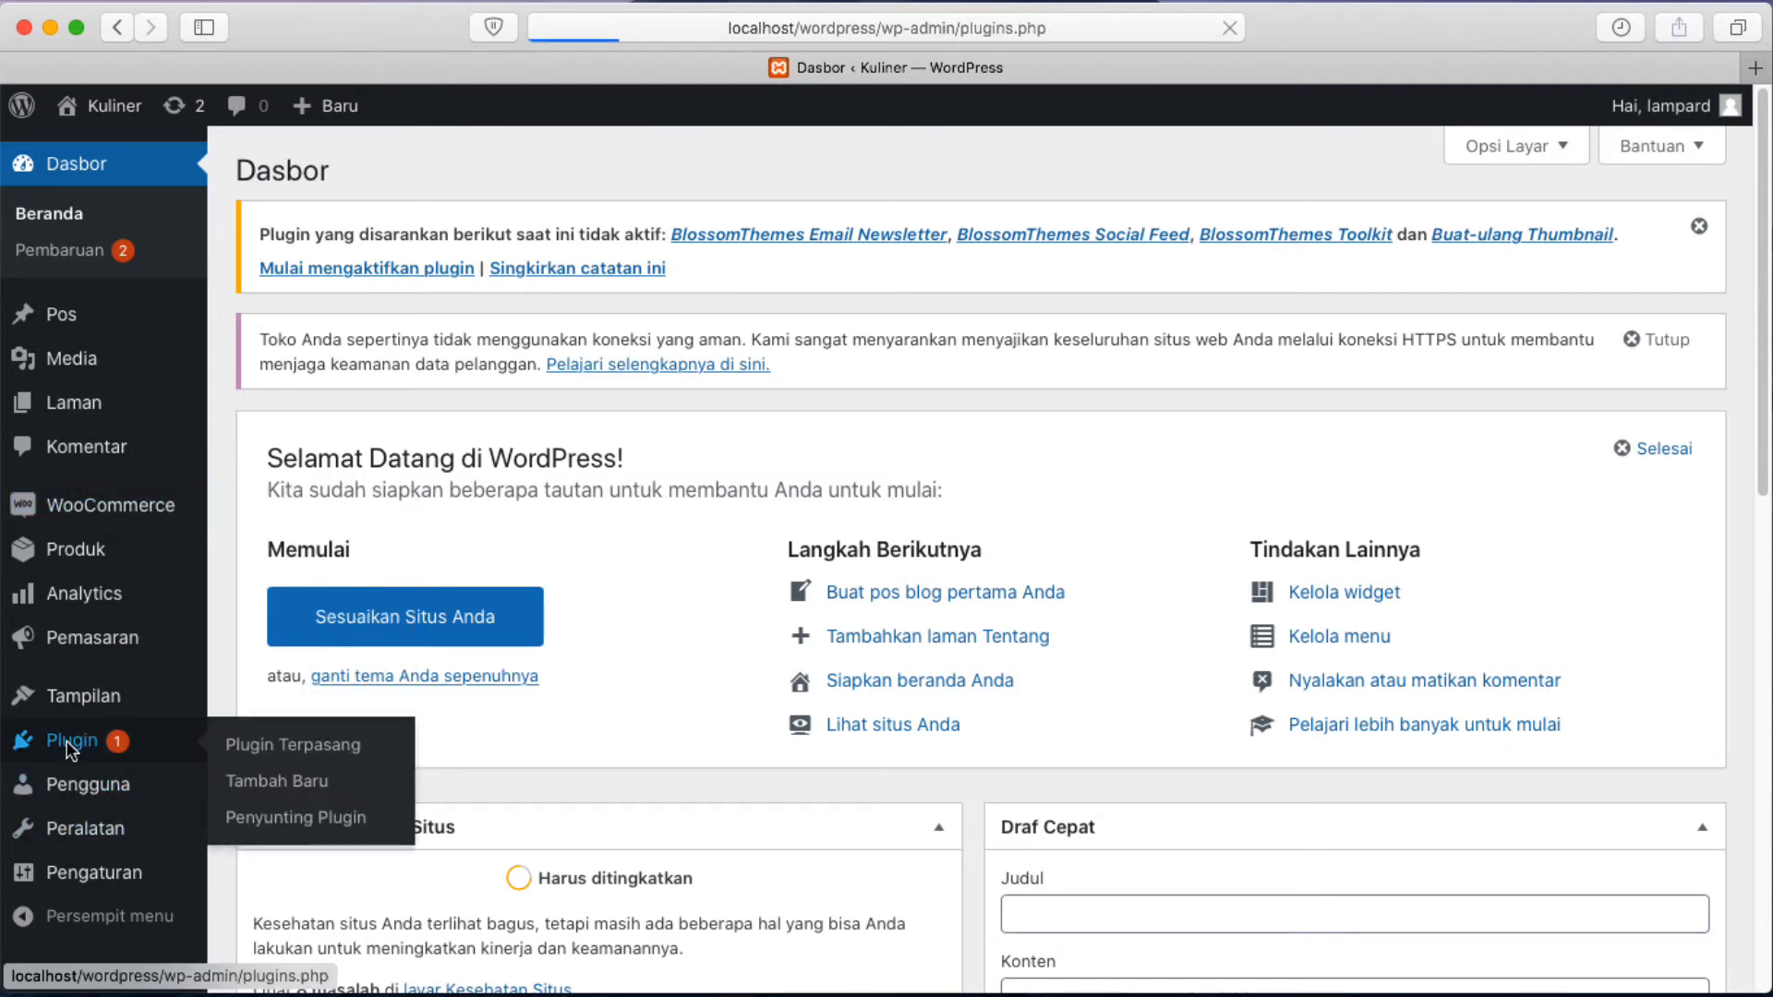
# Deactivate WooCommerce and scroll the plugin list to confirm all six plugins are inactive.
pyautogui.scroll(-5, 484, 679)
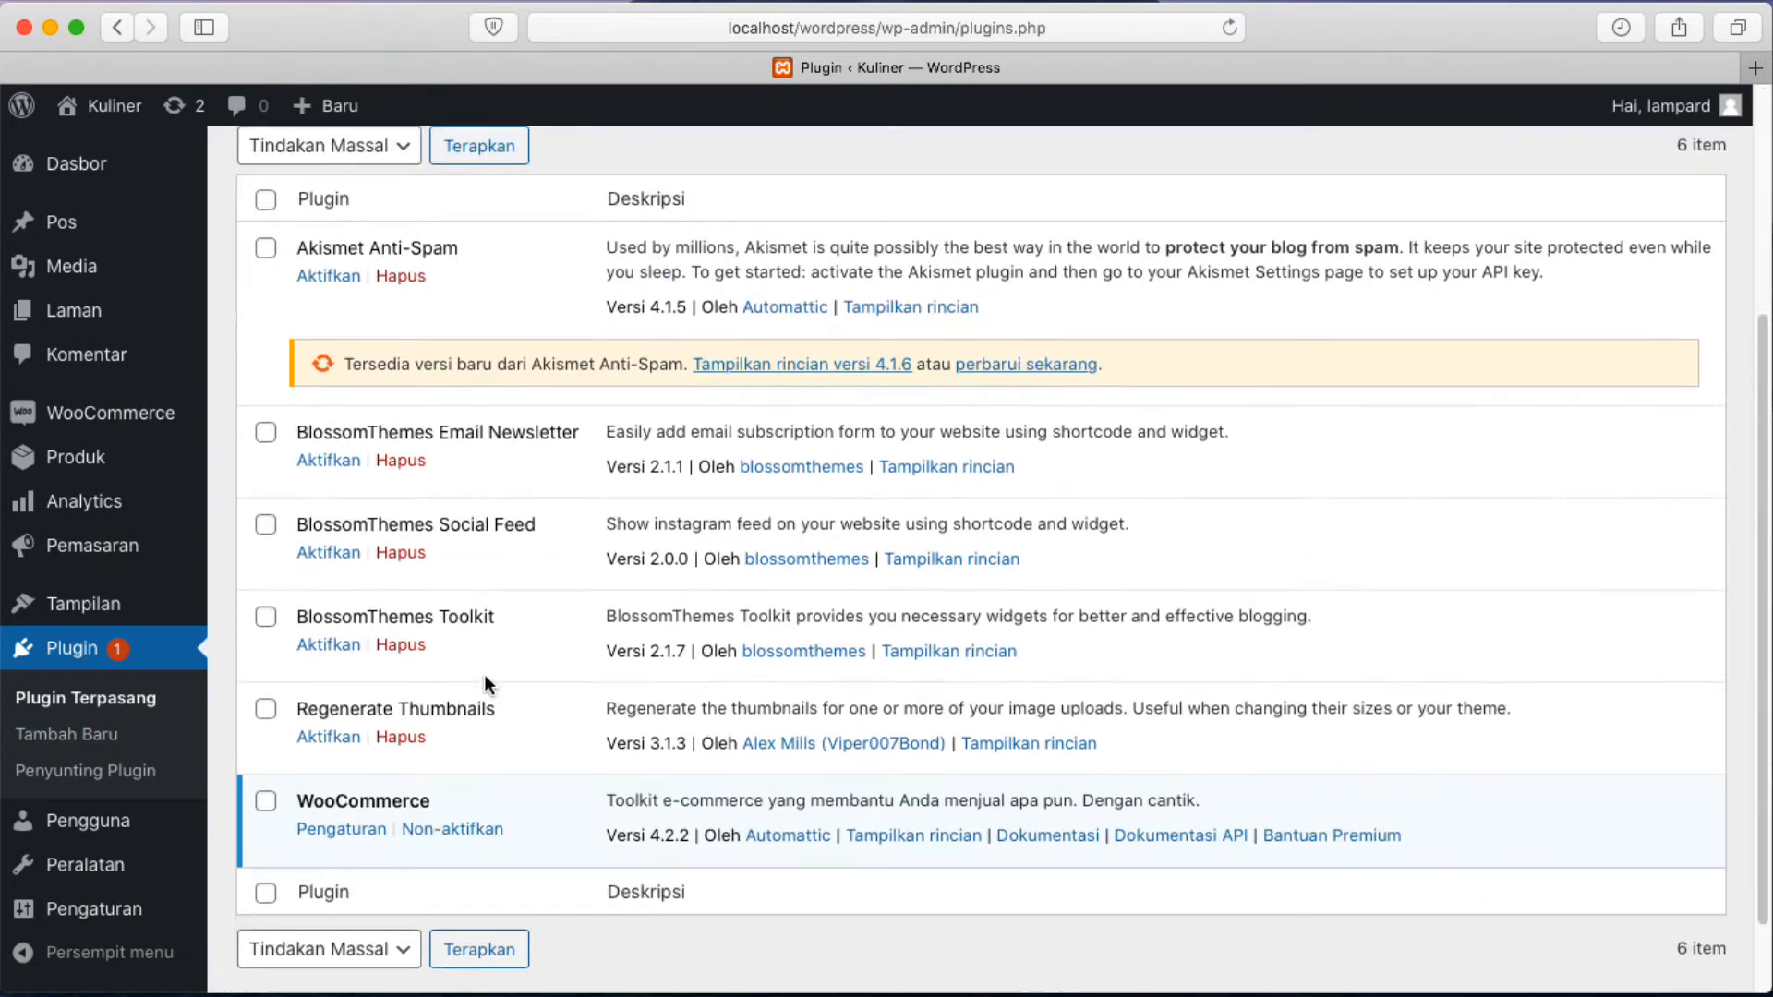
pyautogui.scroll(-2, 484, 678)
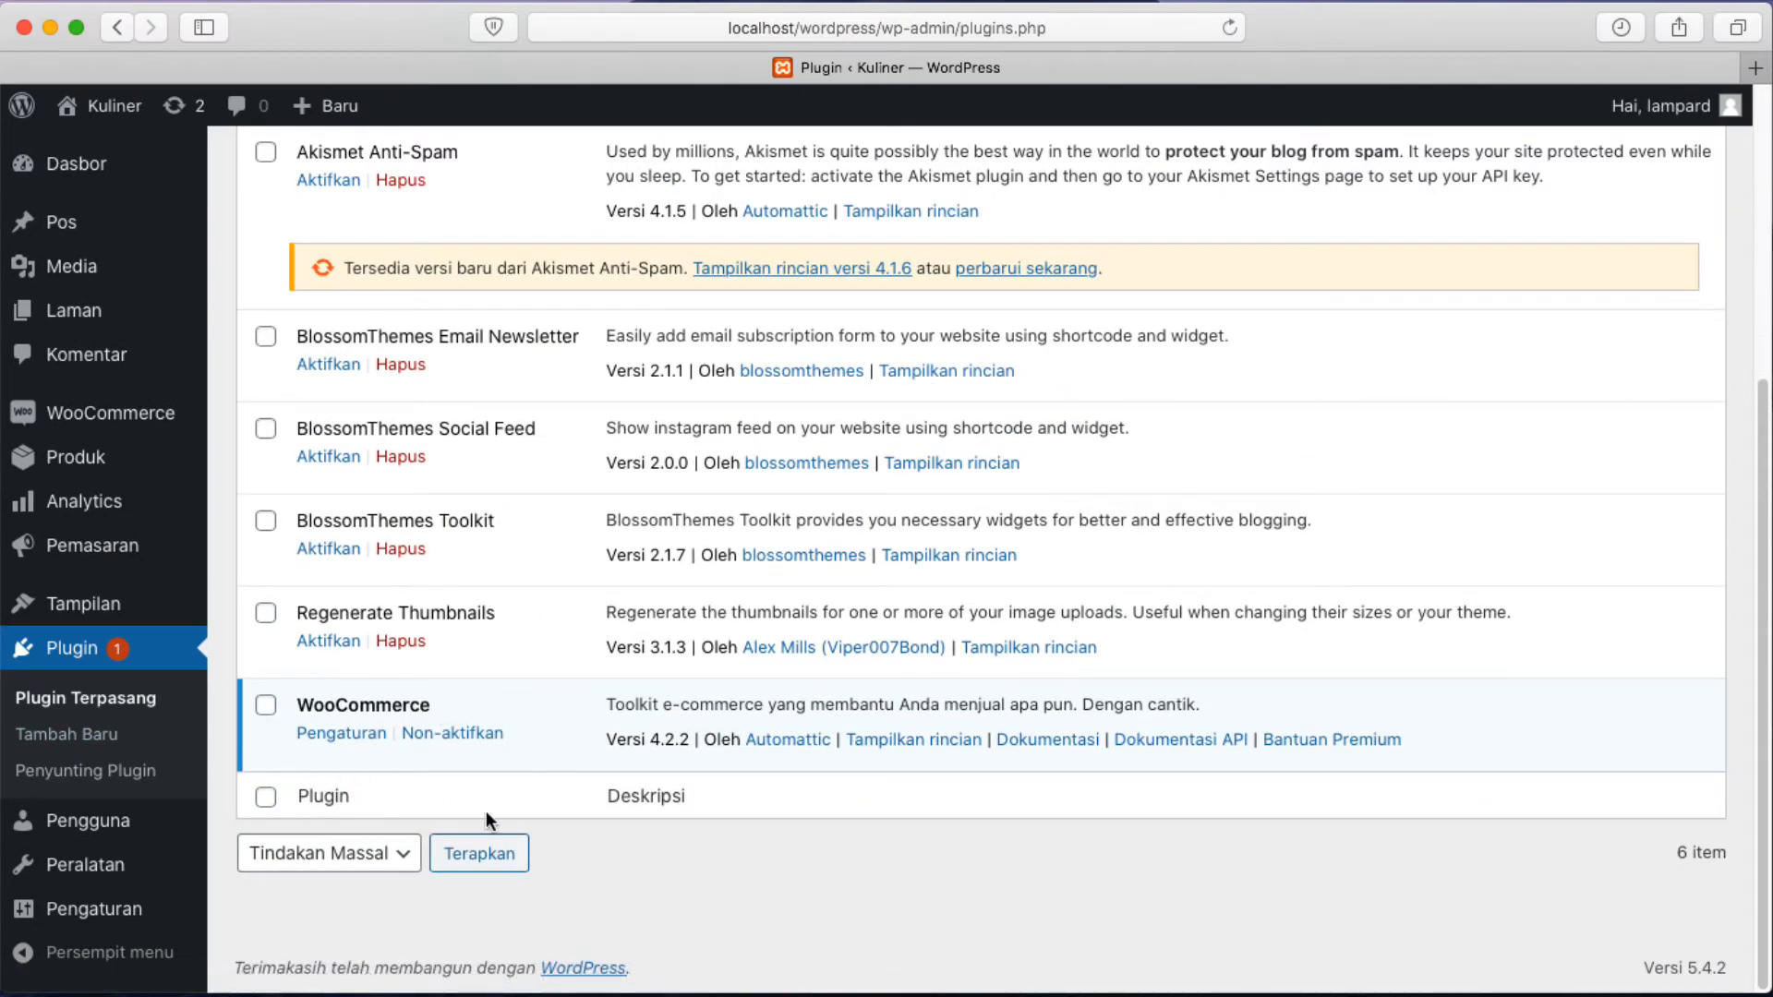
pyautogui.click(447, 735)
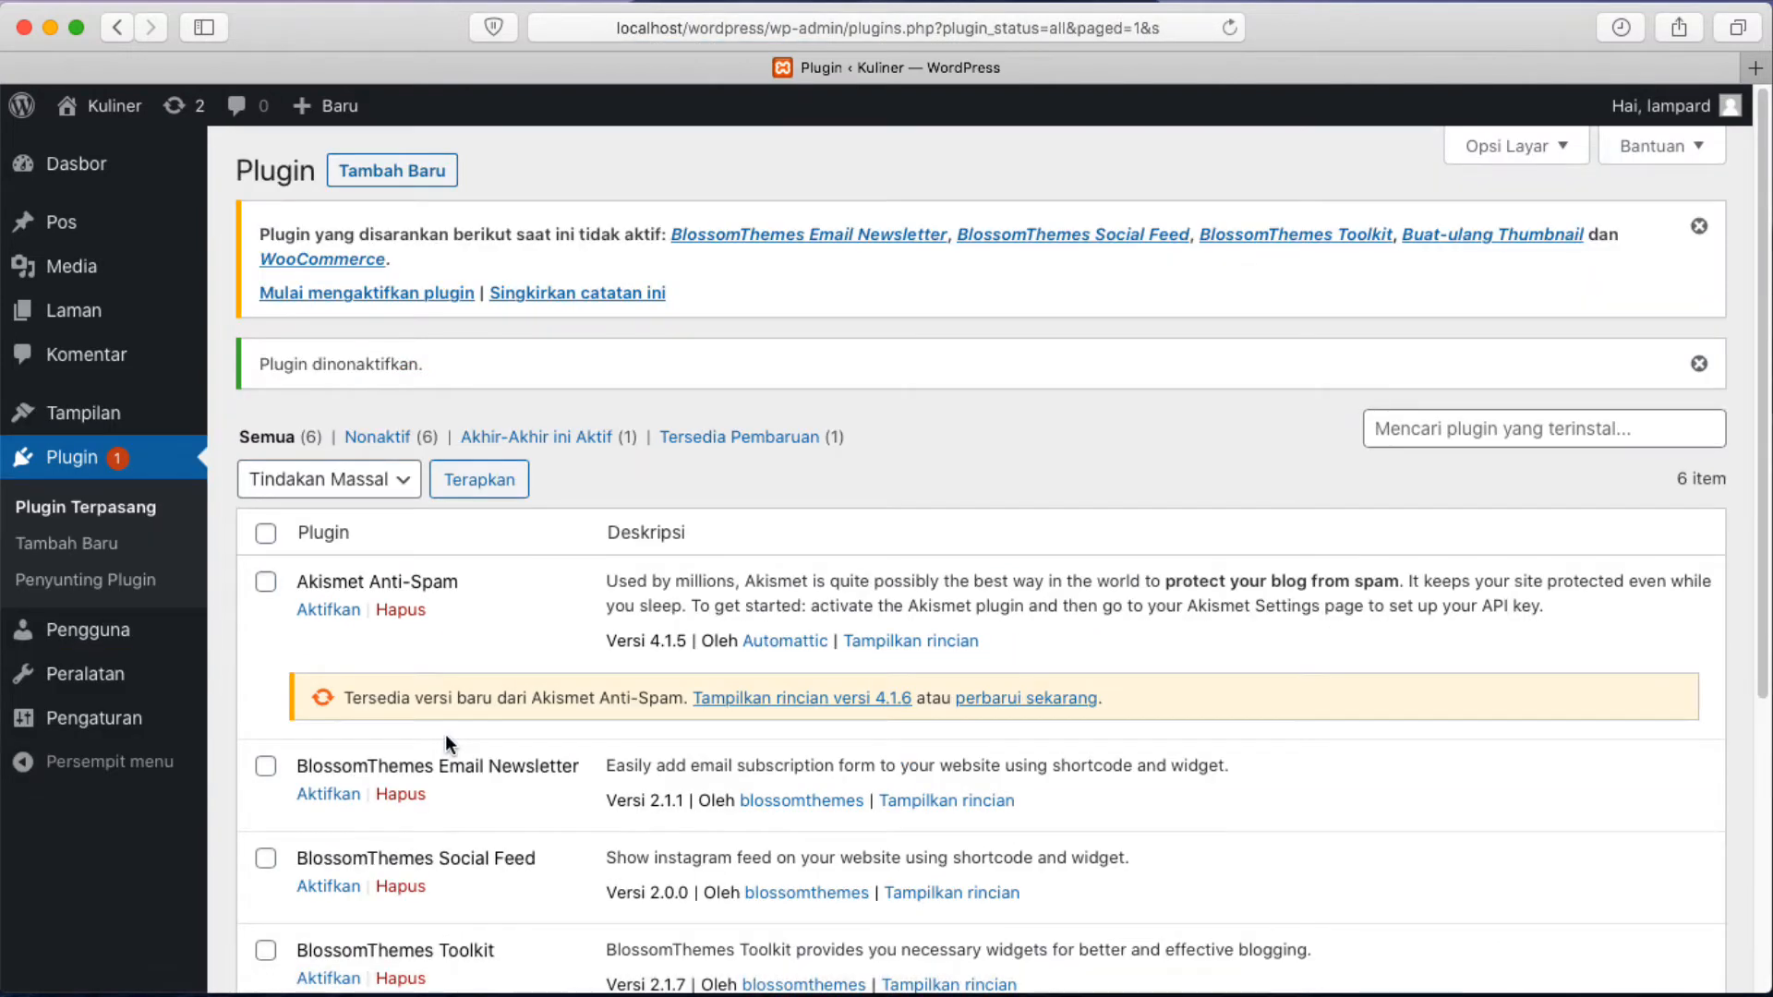
pyautogui.scroll(-5, 445, 734)
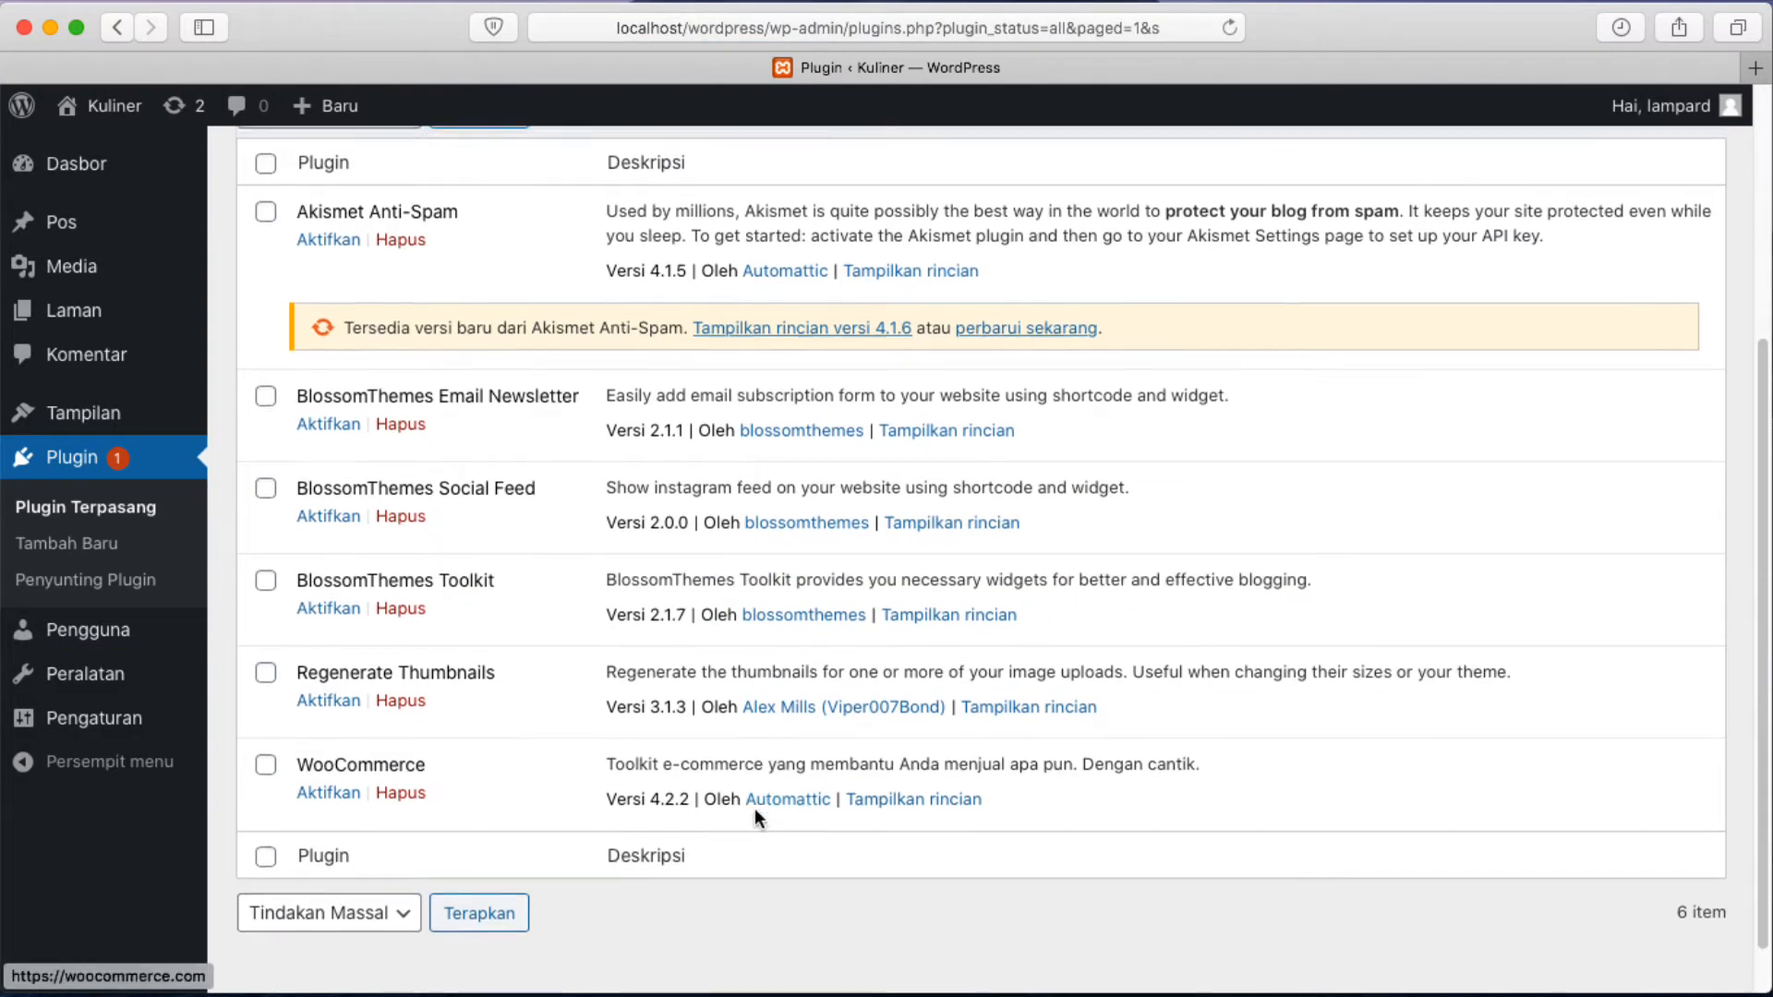
pyautogui.scroll(5, 756, 807)
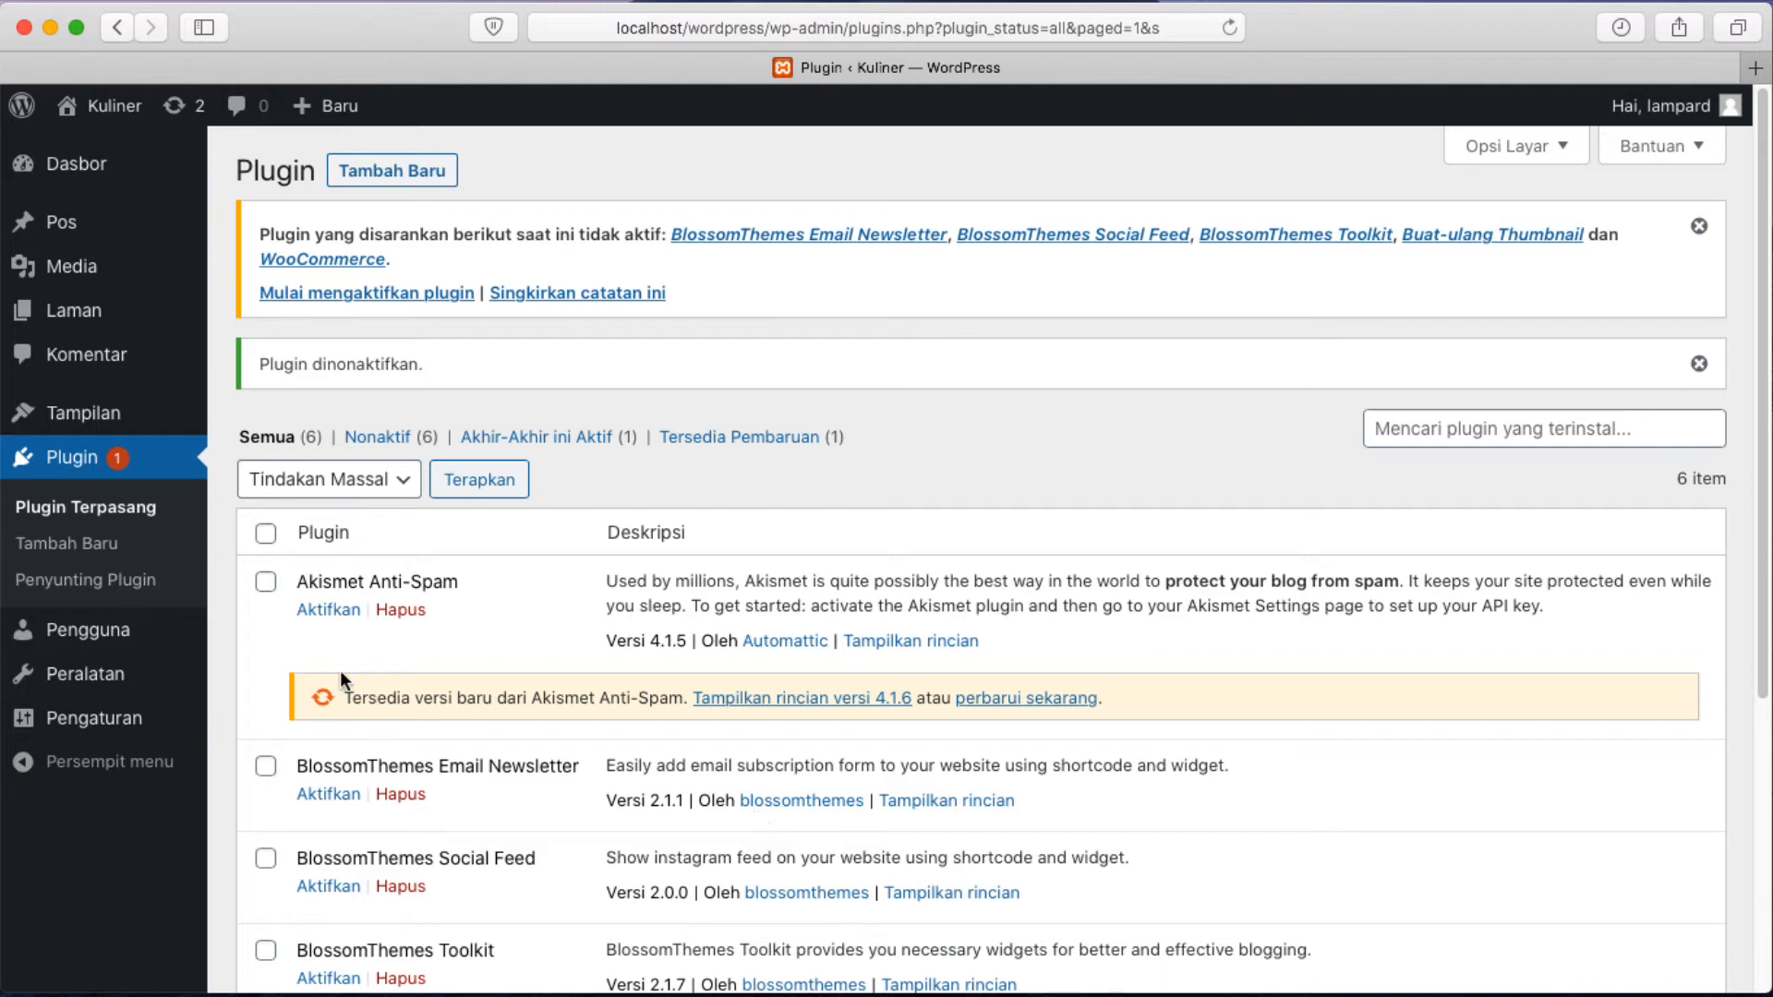
pyautogui.moveTo(81, 211)
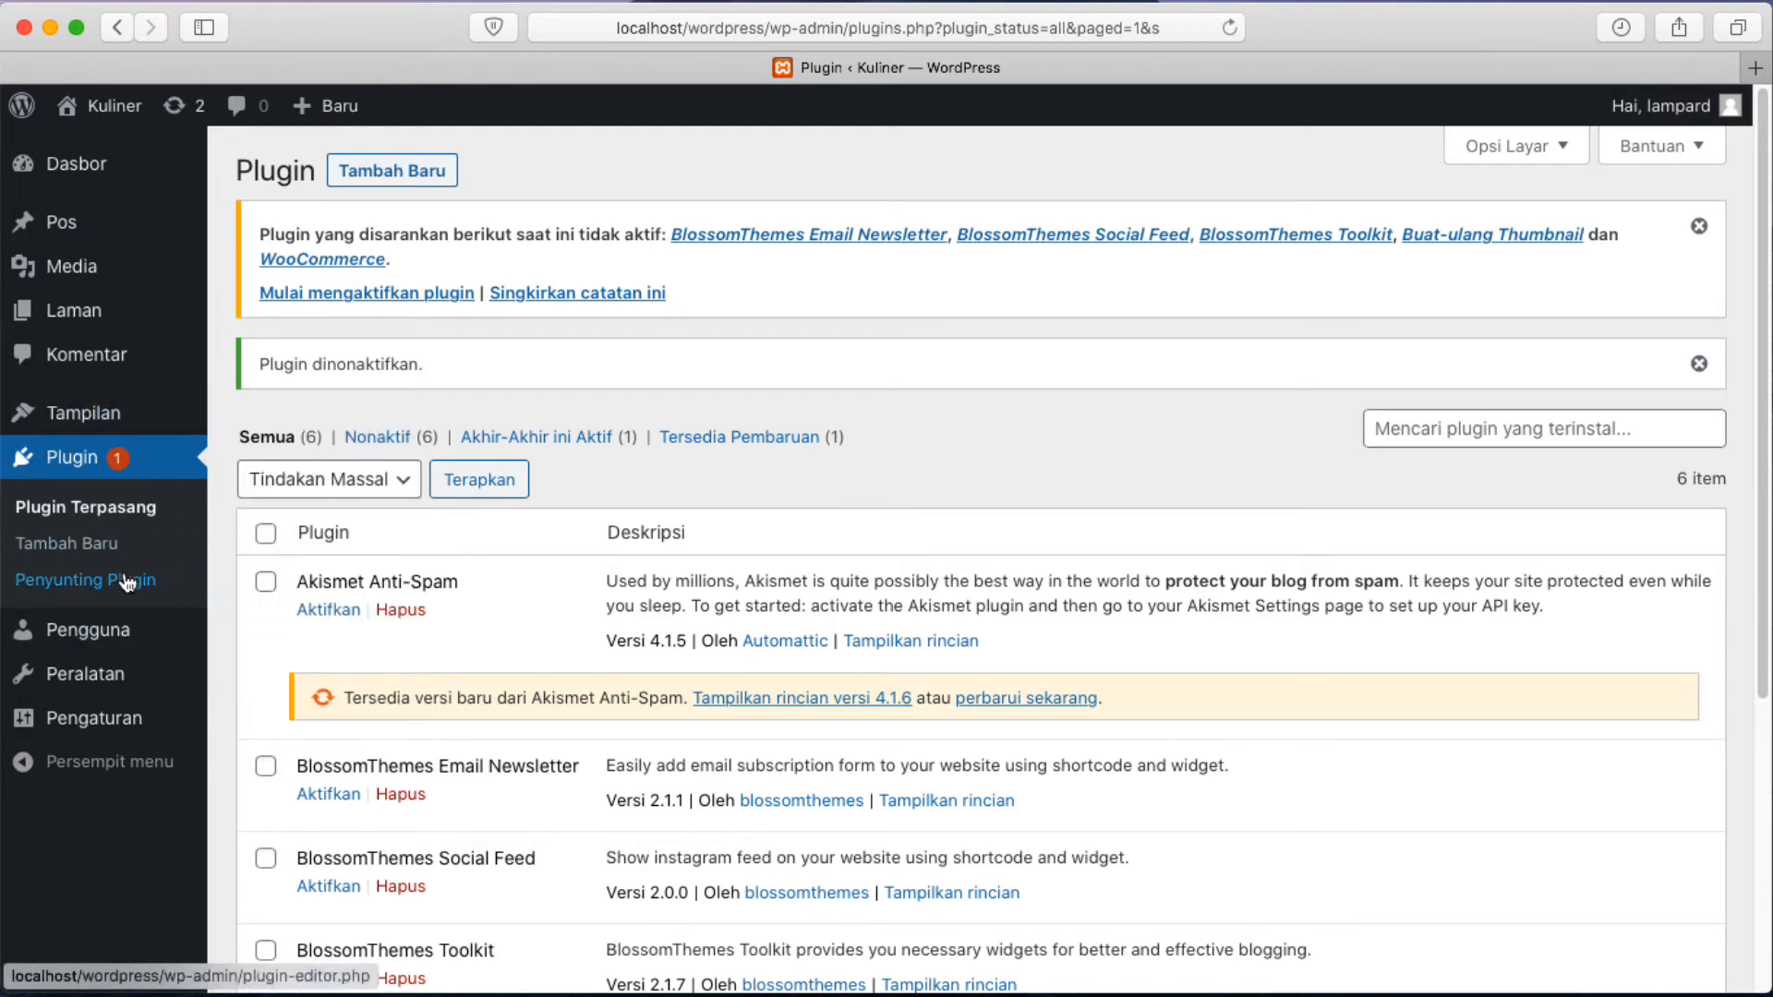
pyautogui.scroll(-5, 515, 800)
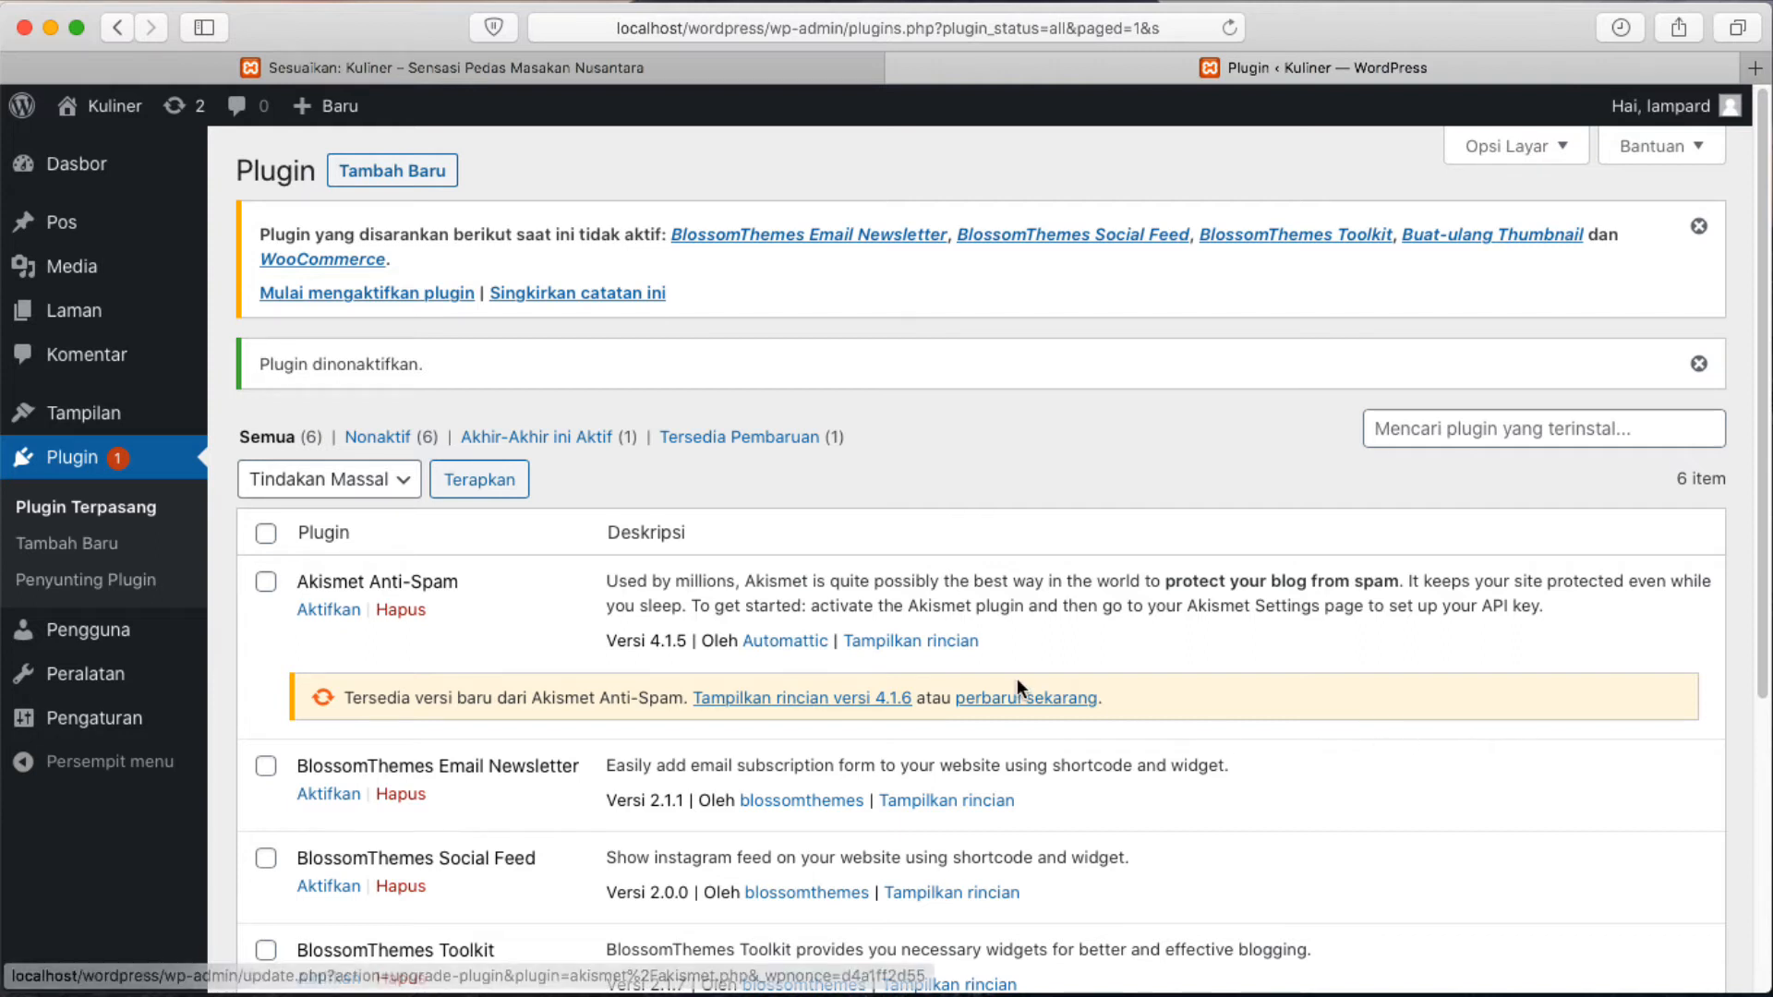
pyautogui.scroll(-4, 734, 721)
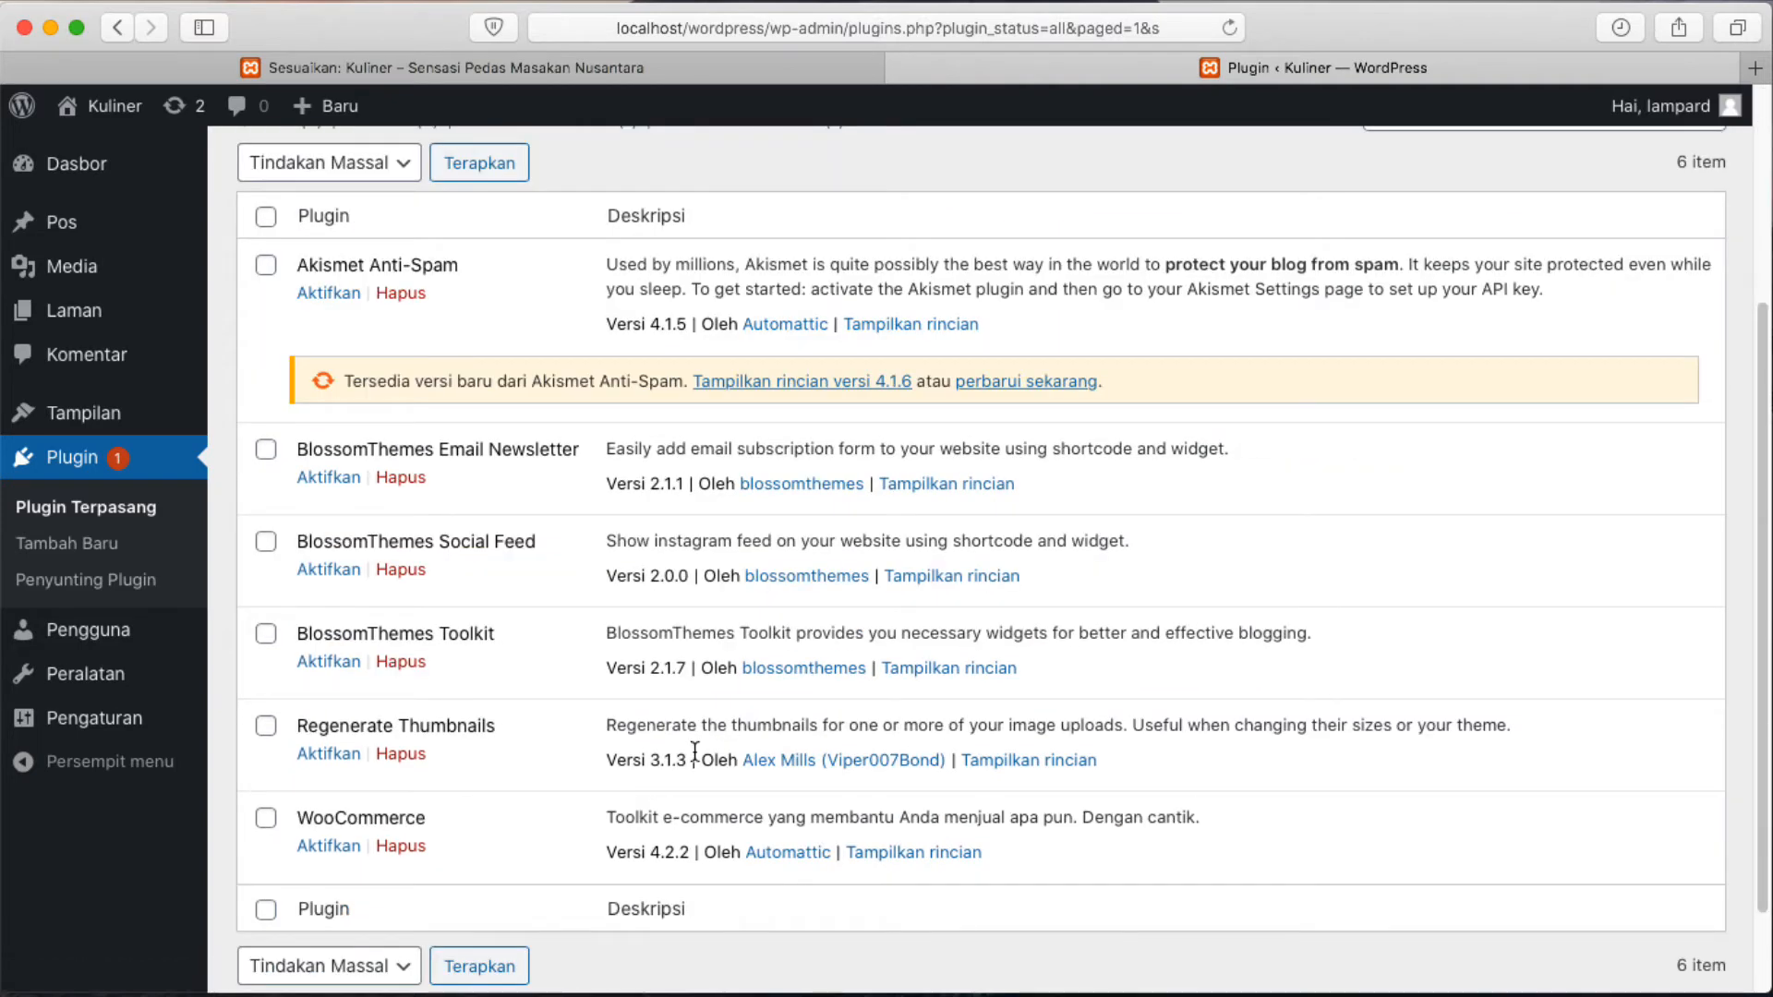
pyautogui.scroll(-1, 694, 753)
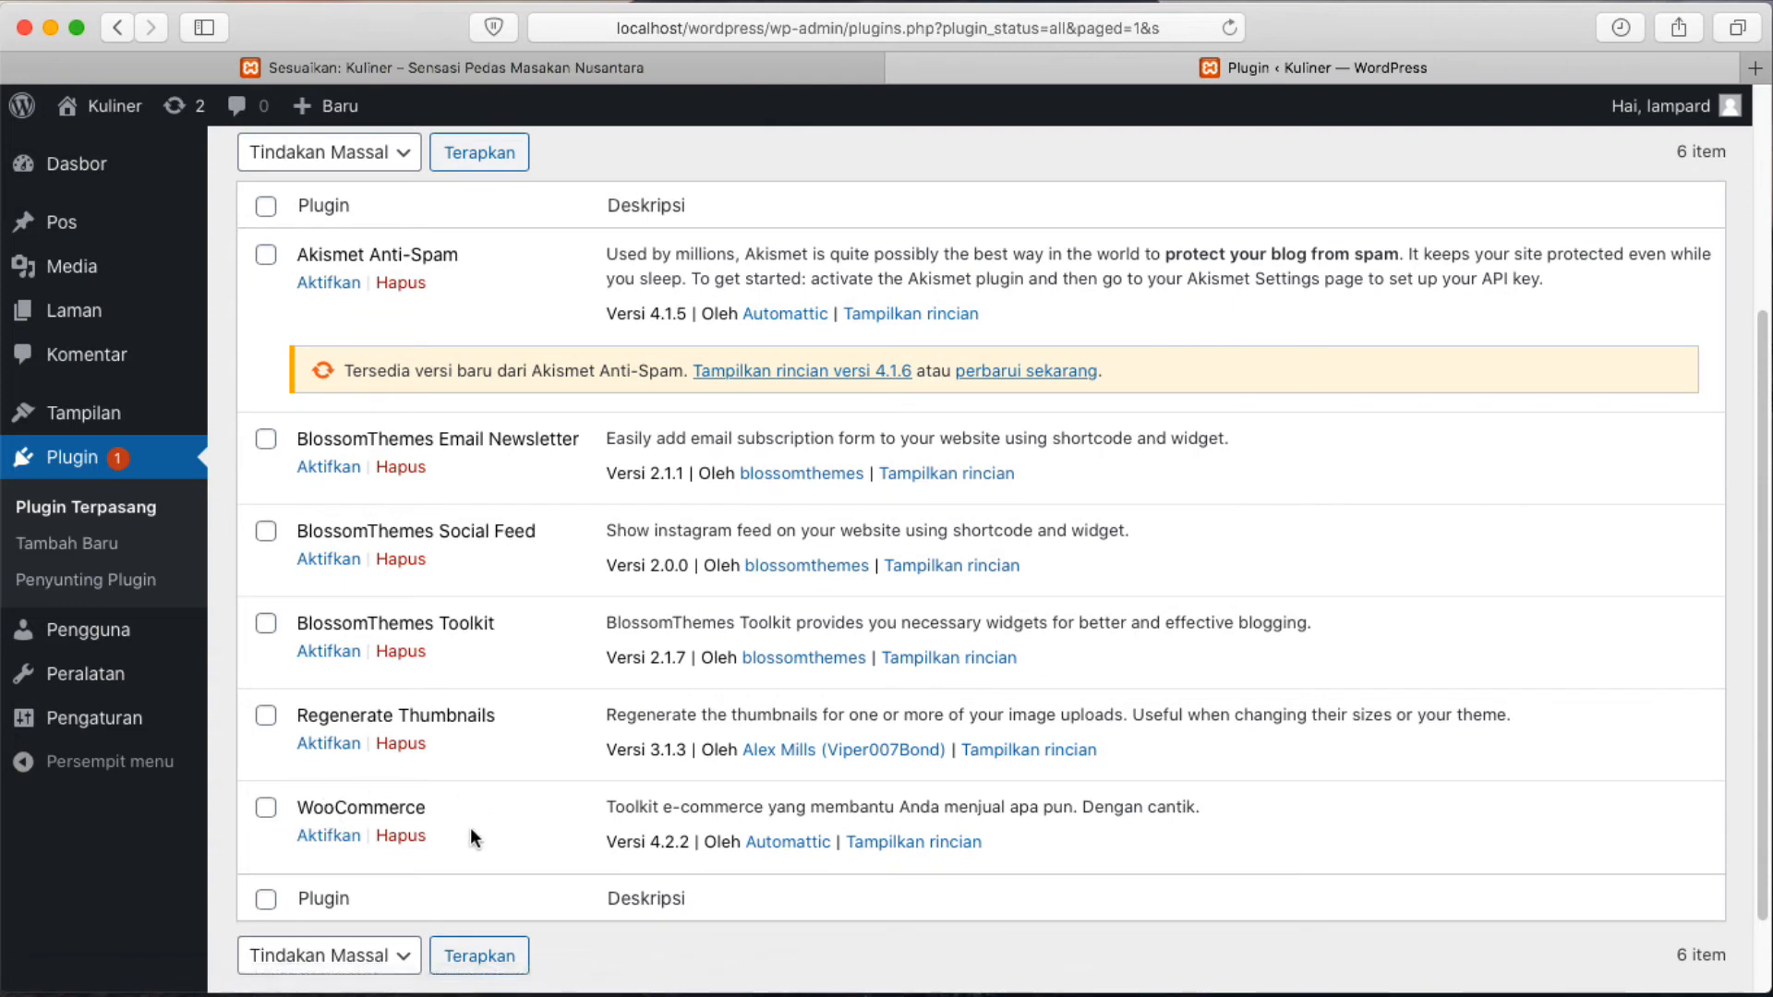
# Reactivate the WooCommerce plugin and open the WooCommerce Dasbor.
pyautogui.click(318, 835)
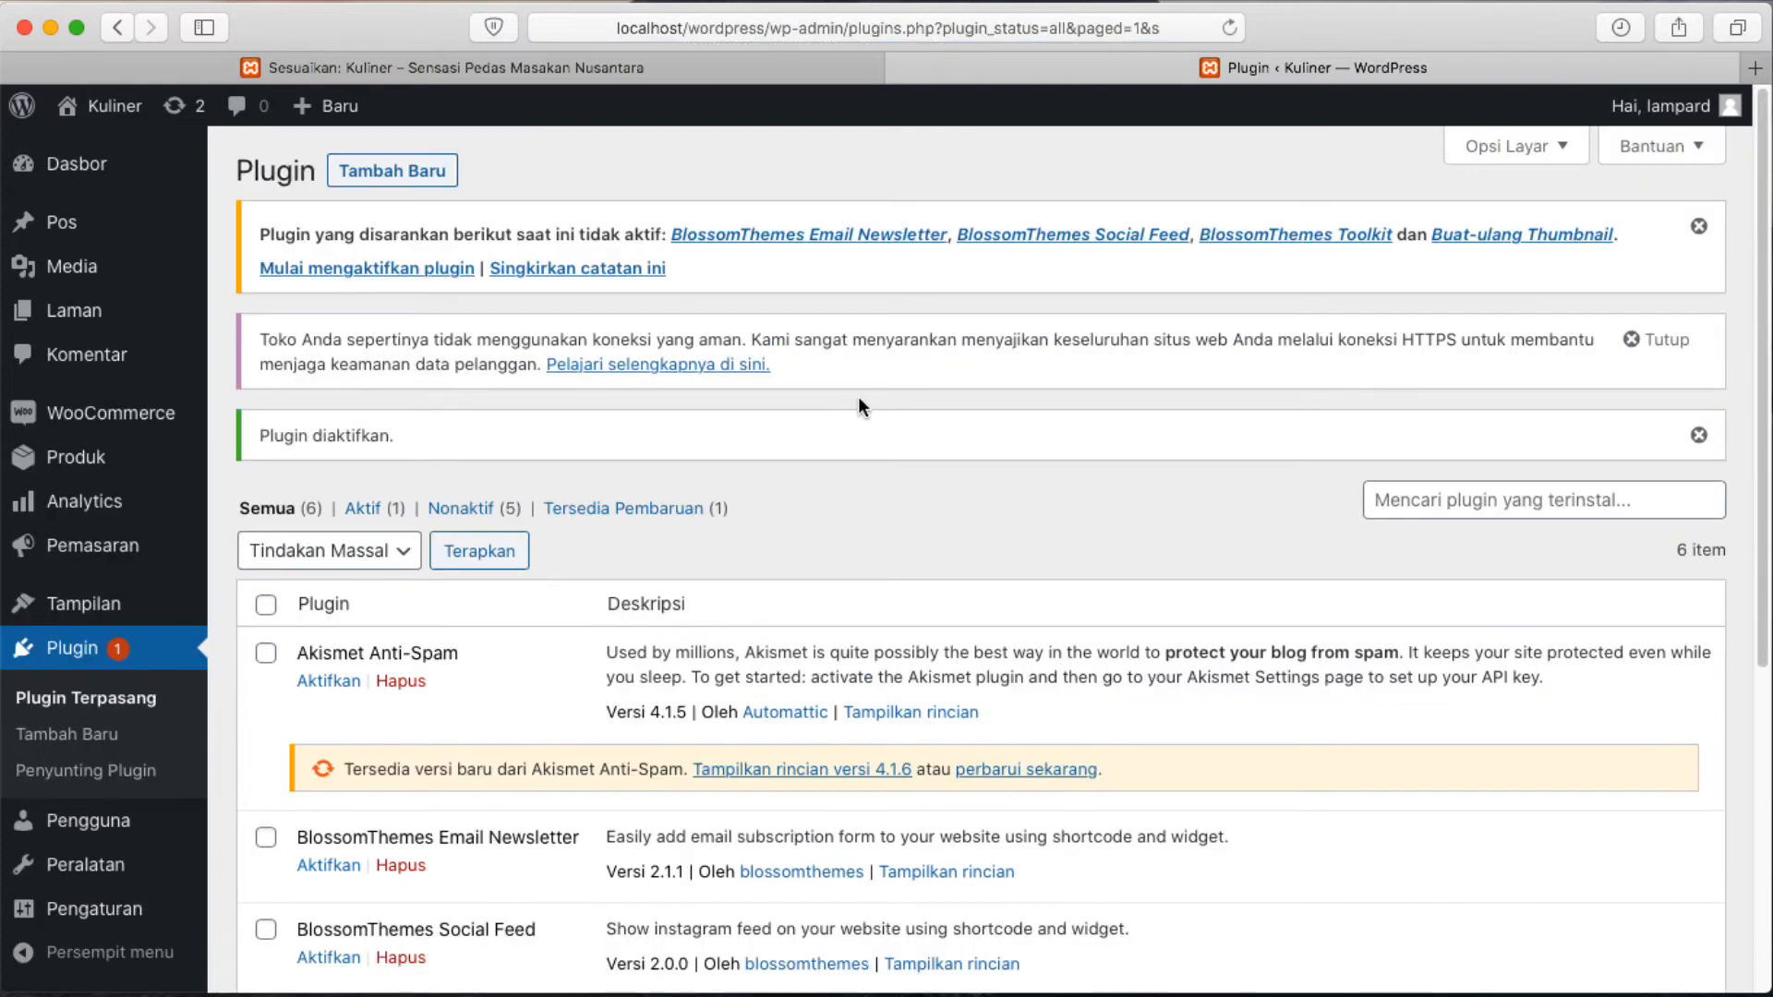
pyautogui.moveTo(110, 463)
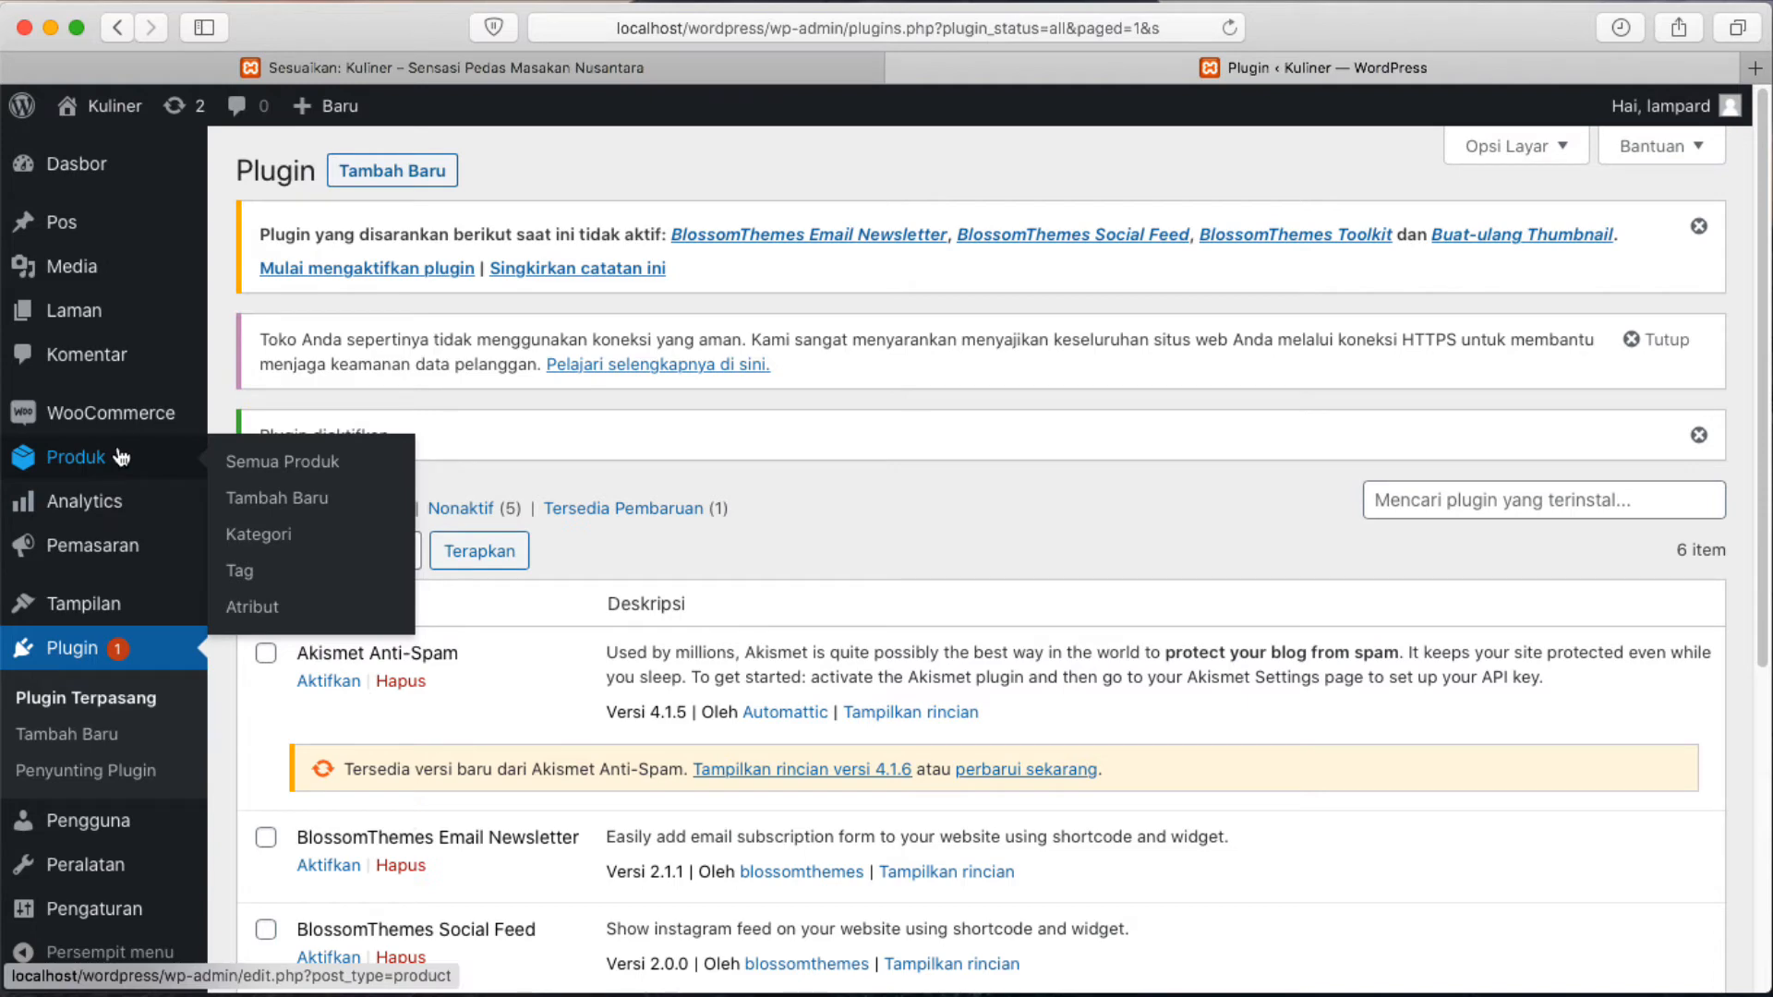
pyautogui.moveTo(70, 420)
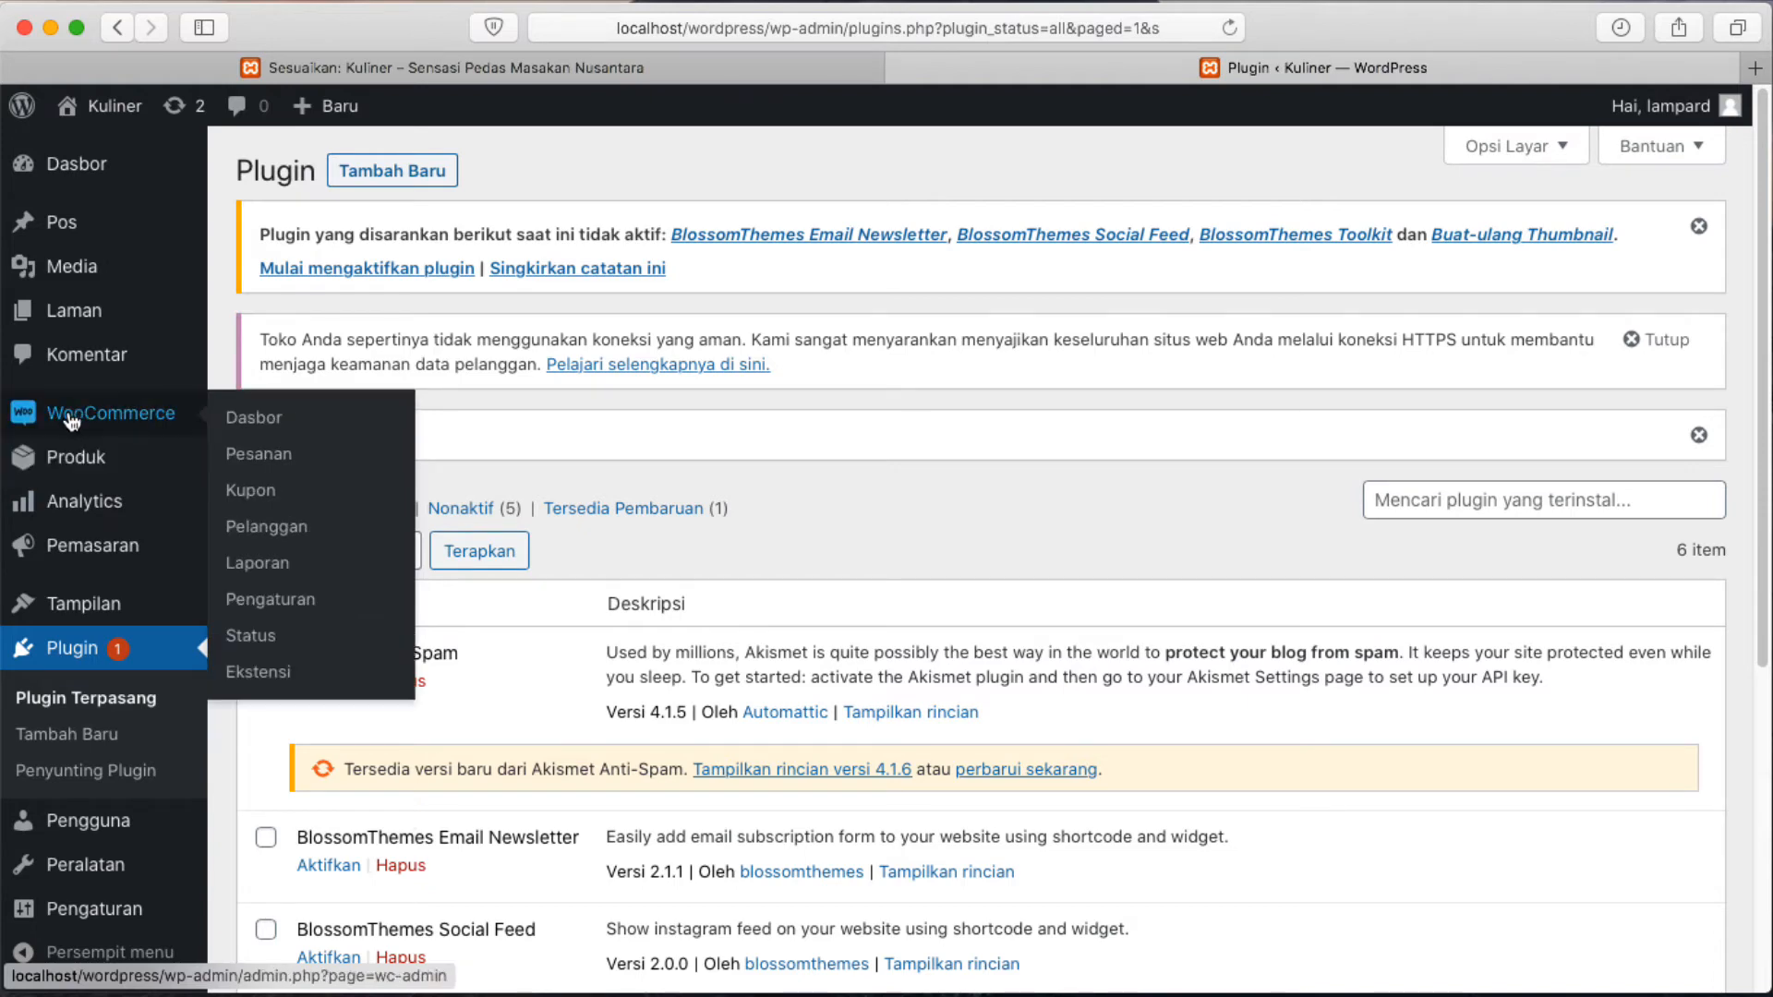
pyautogui.click(74, 416)
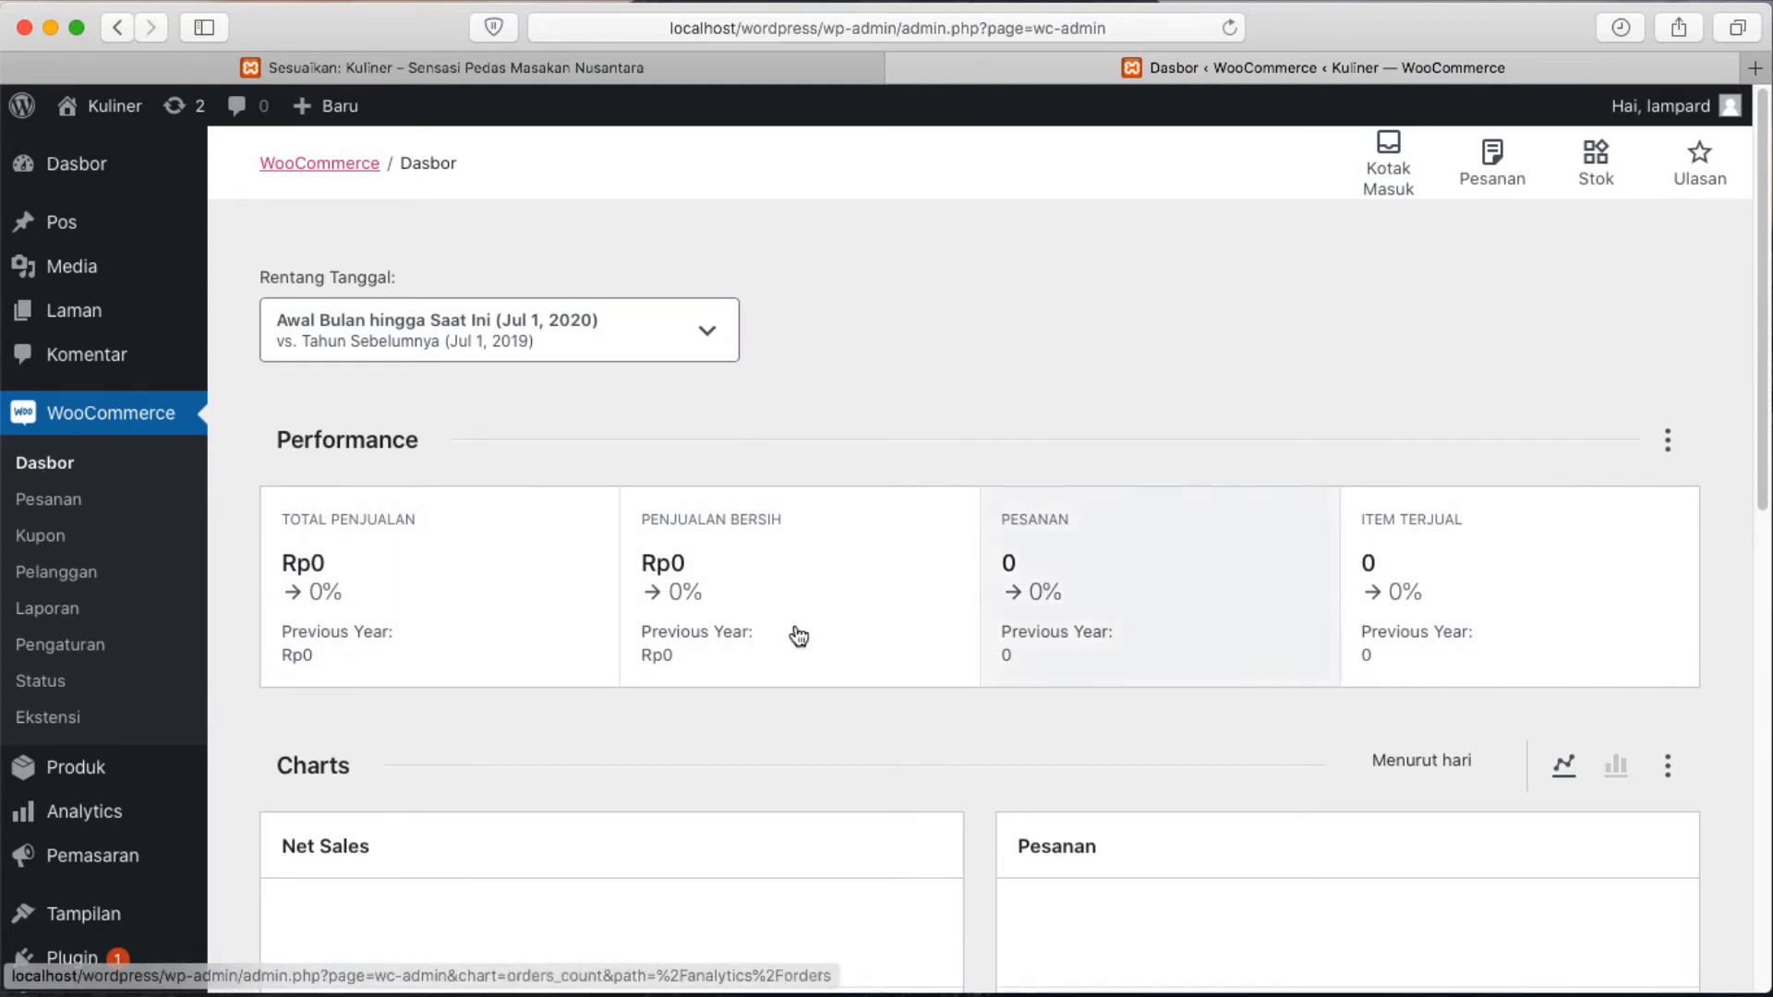
# Scroll the WooCommerce Dasbor, then open the empty Pesanan orders list.
pyautogui.scroll(-1, 937, 613)
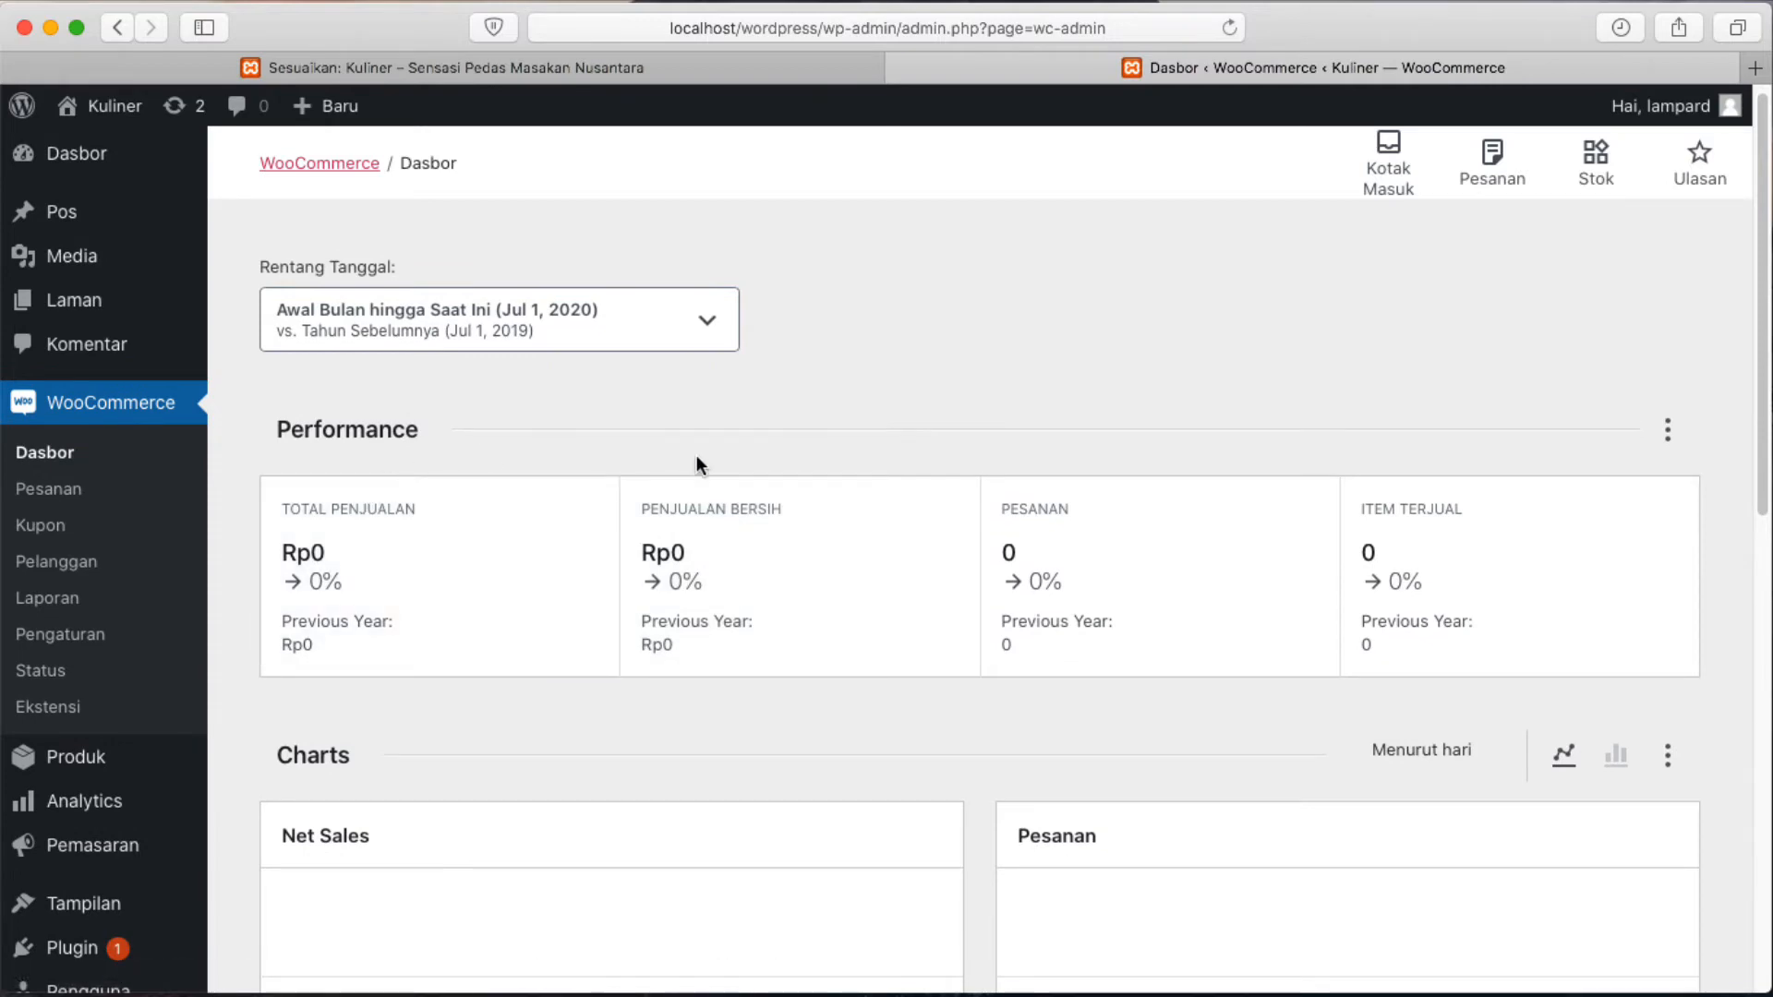
pyautogui.scroll(-5, 698, 464)
pyautogui.scroll(5, 711, 677)
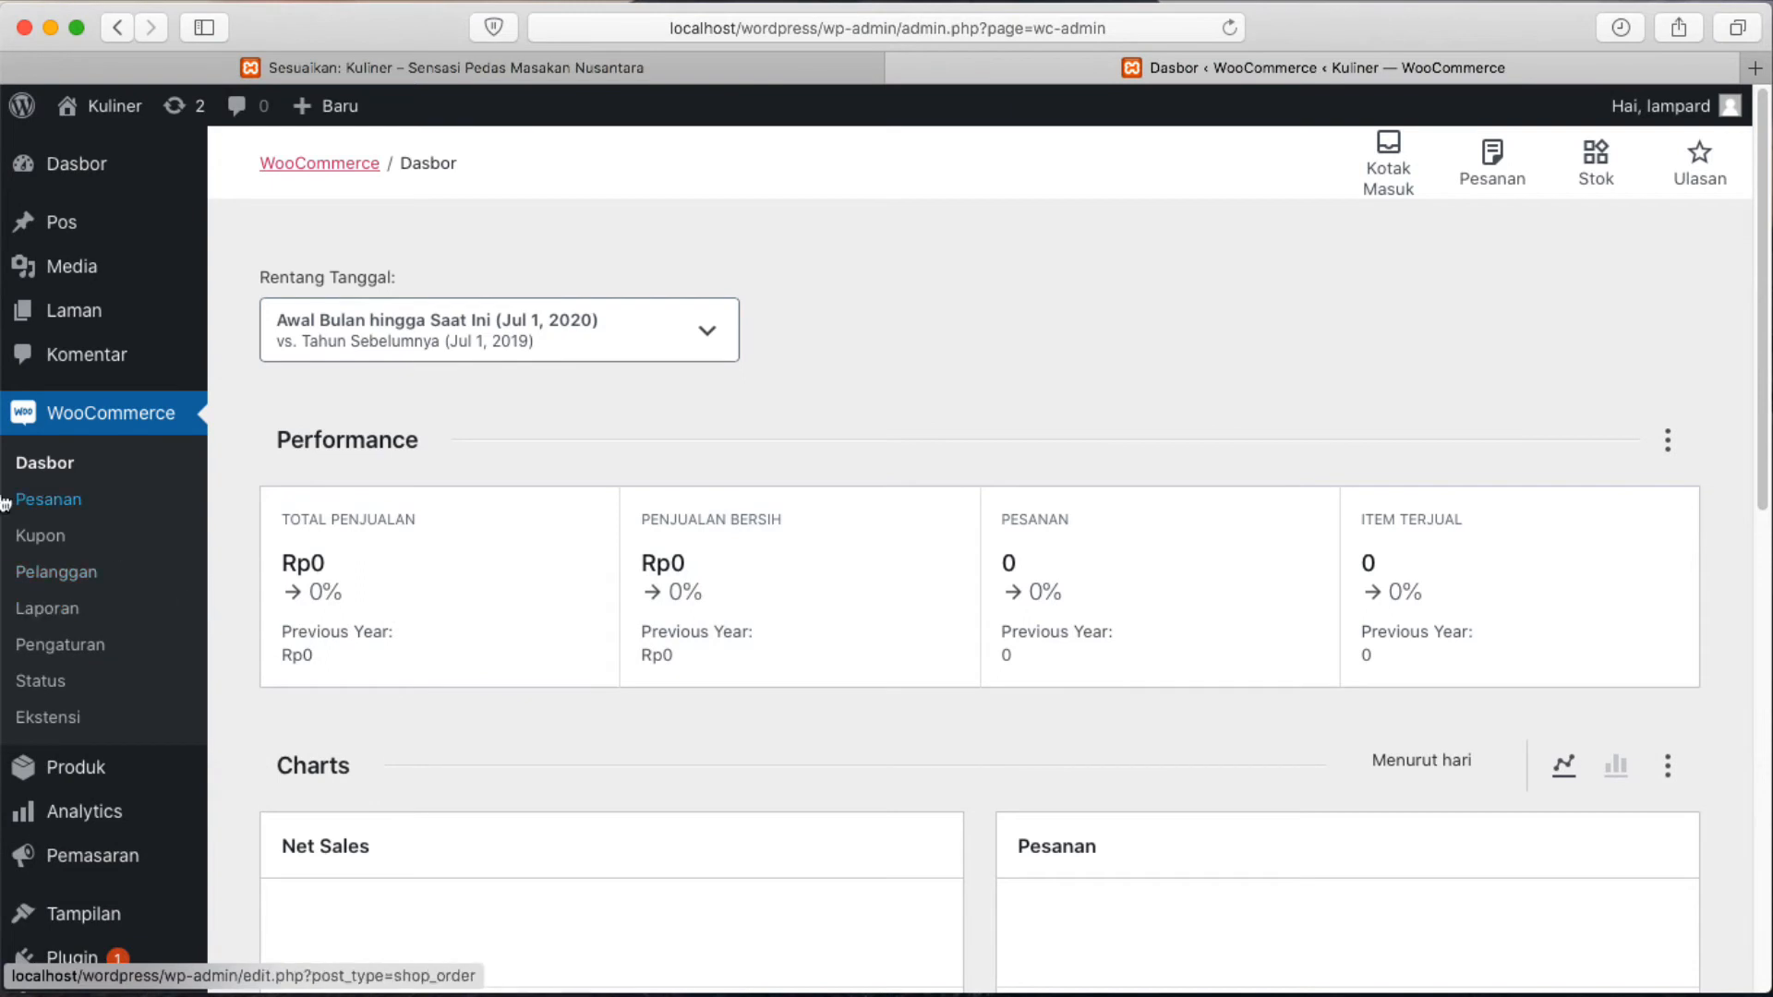
pyautogui.click(46, 504)
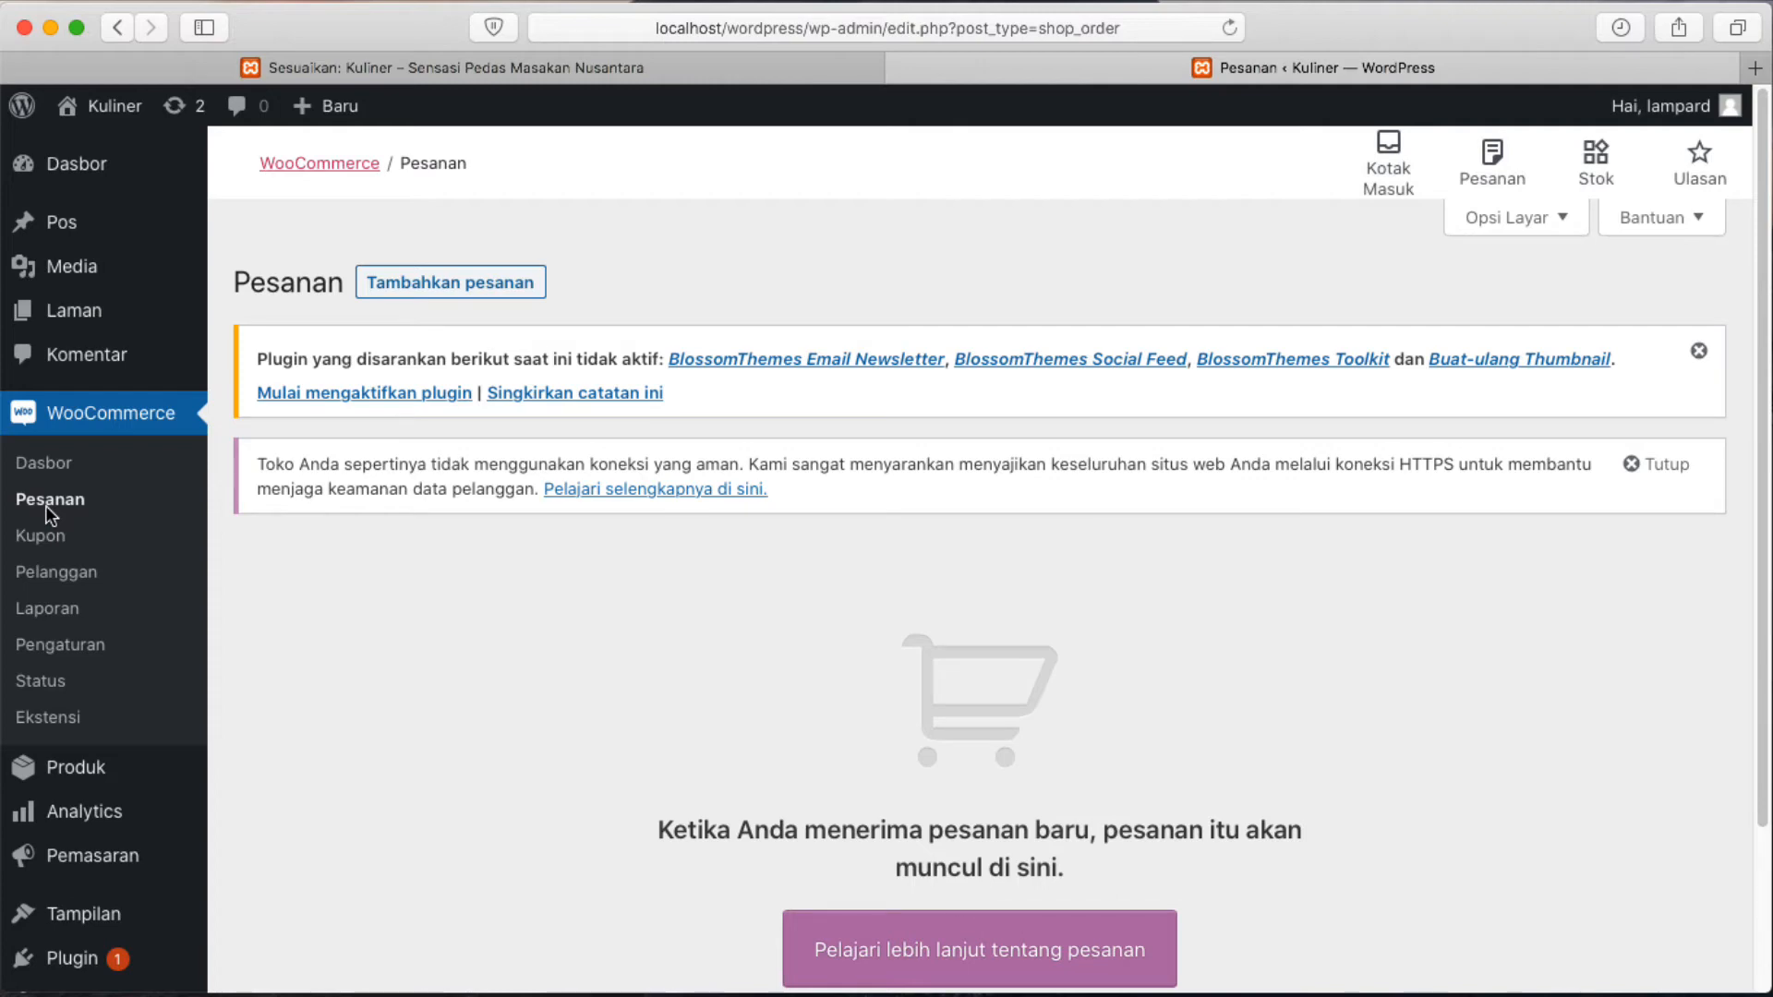
# Browse the empty Kupon and Pelanggan lists, then the Laporan report showing Rp0 sales and 0 orders.
pyautogui.click(51, 536)
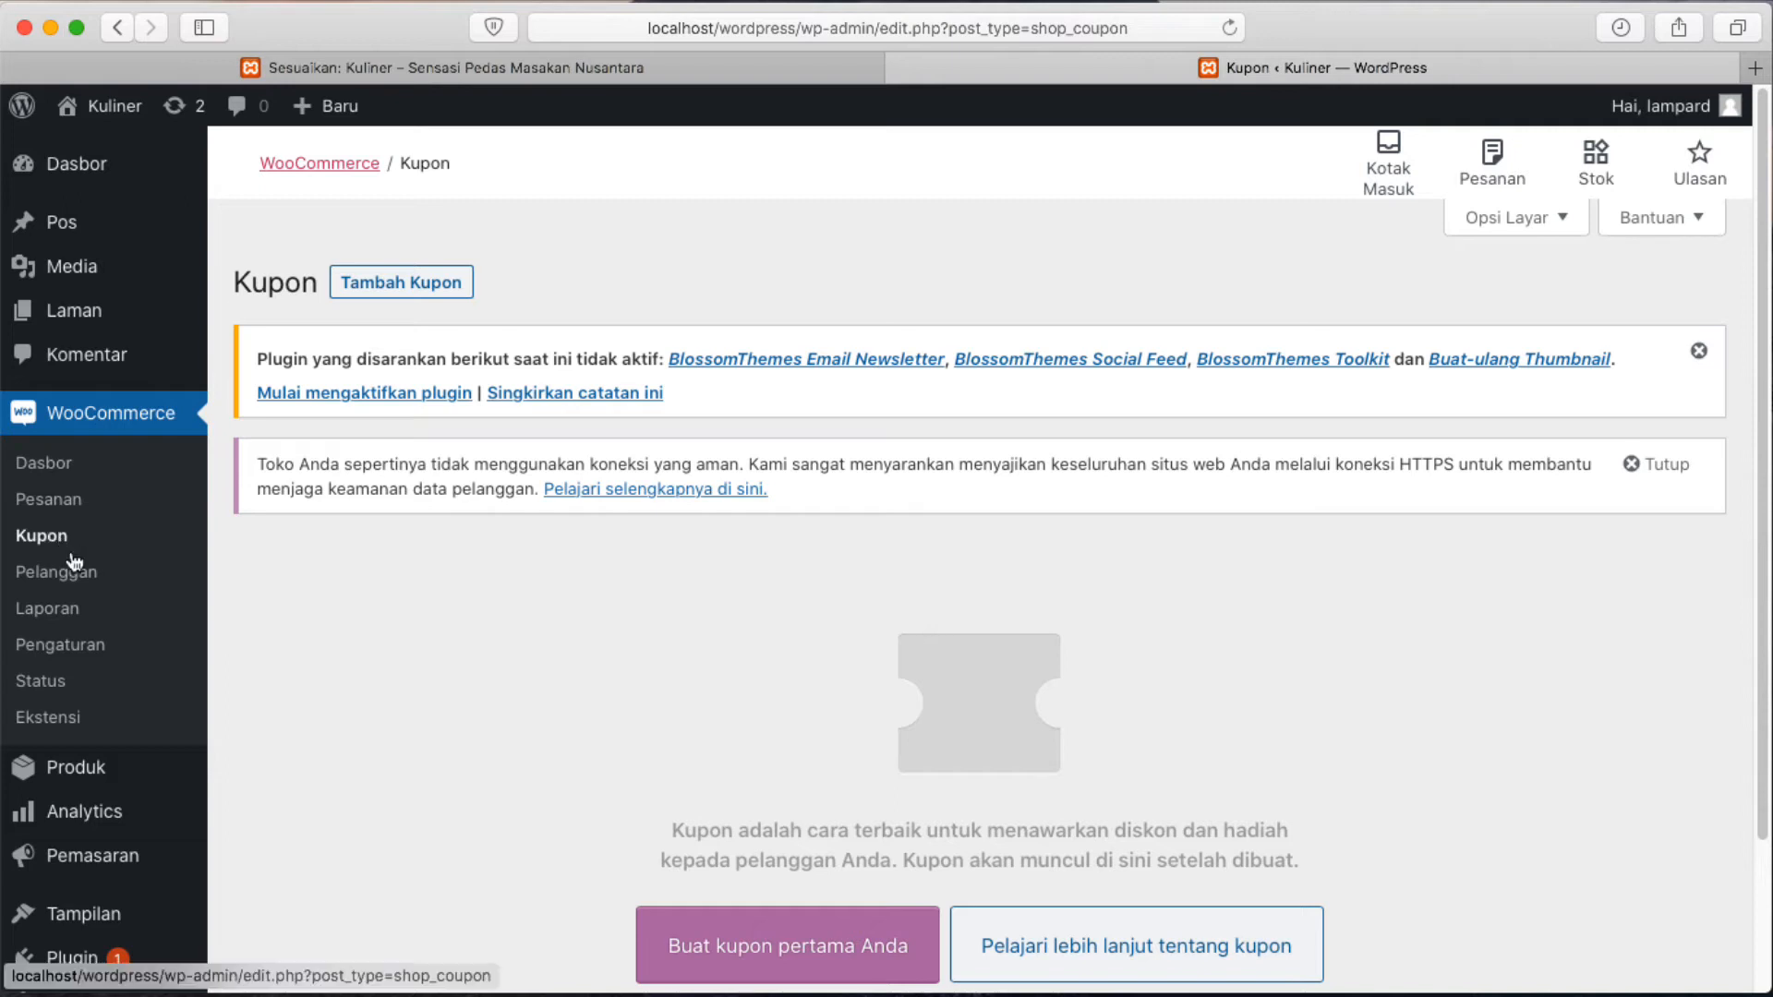
pyautogui.click(72, 567)
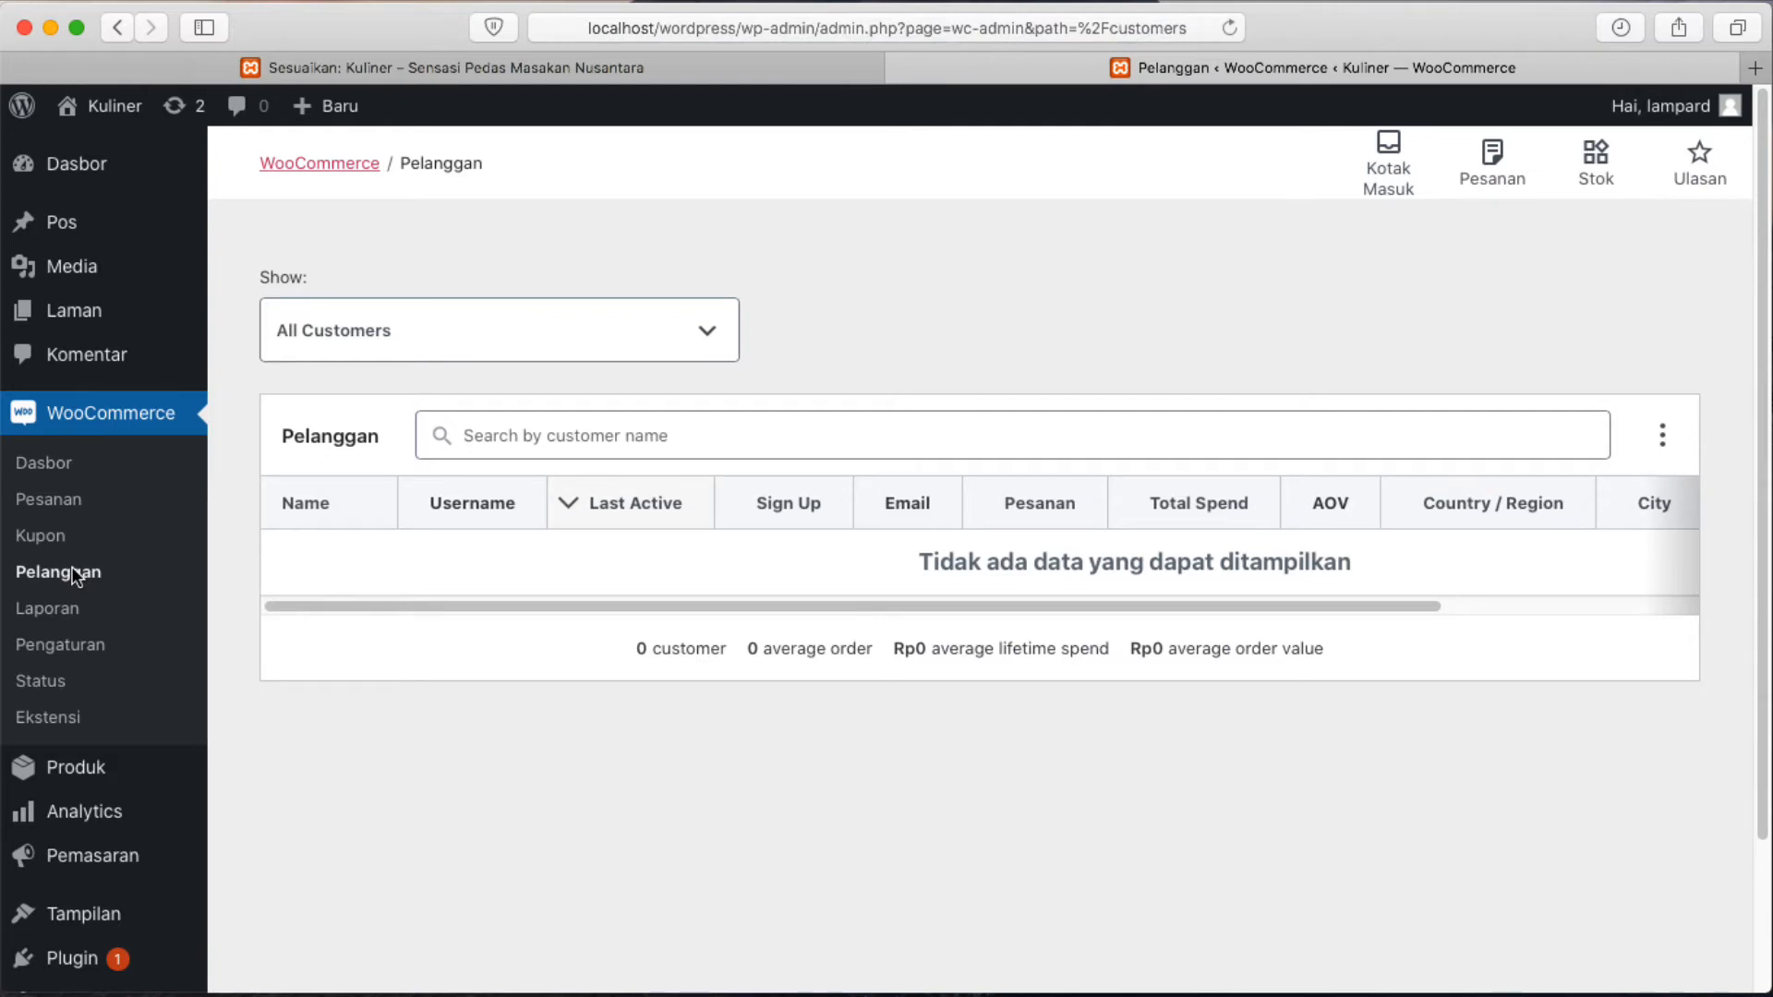
pyautogui.click(74, 614)
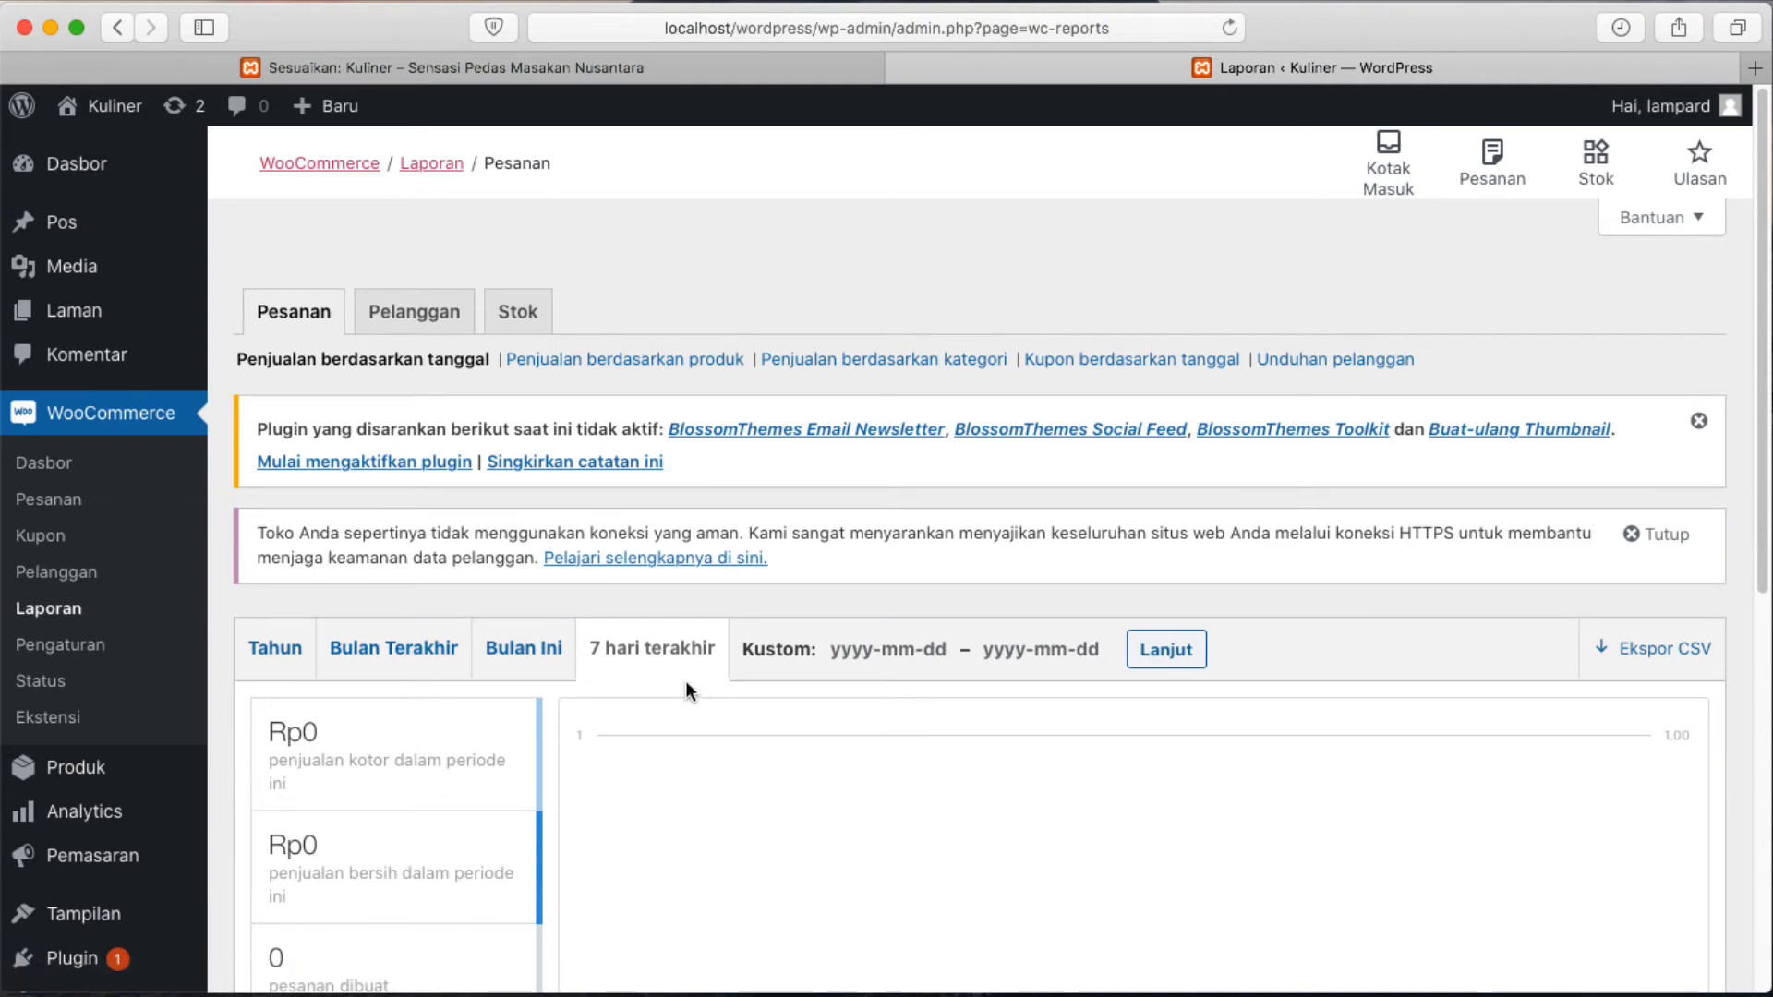
pyautogui.scroll(-10, 686, 685)
pyautogui.scroll(10, 685, 680)
# Review the Umum settings with Mata uang left as Rupiah, then move to the Produk tab.
pyautogui.click(85, 652)
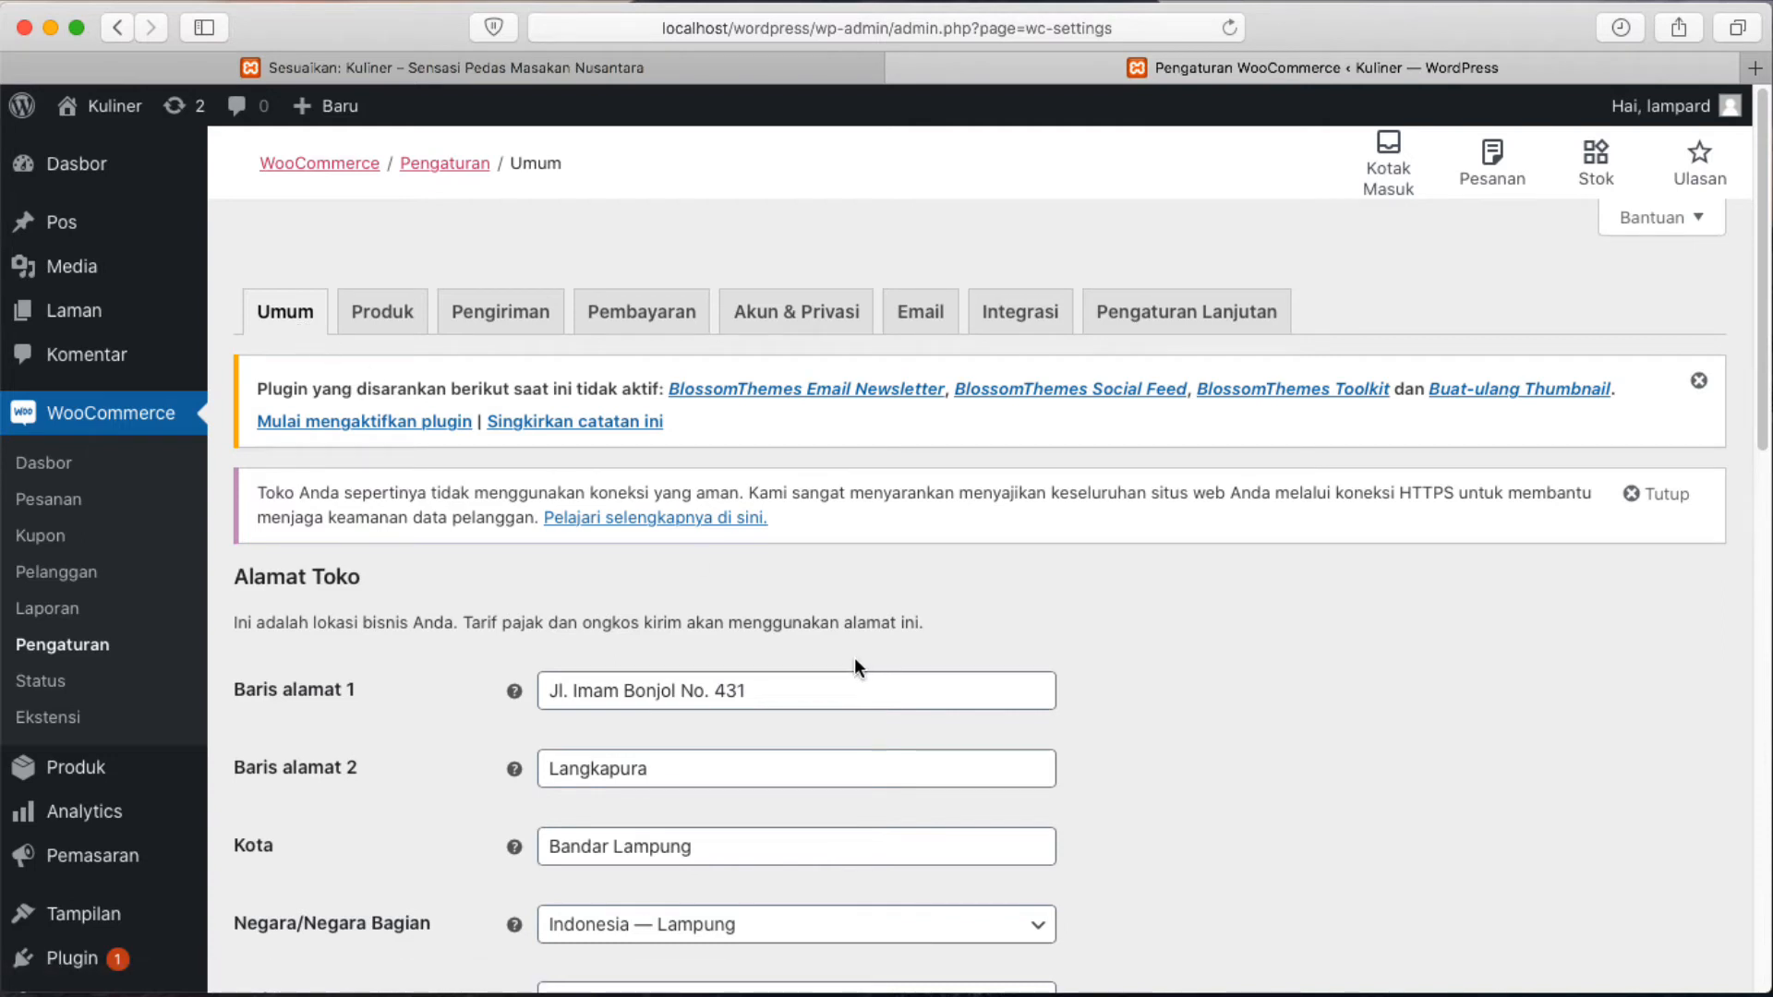
pyautogui.scroll(-3, 854, 657)
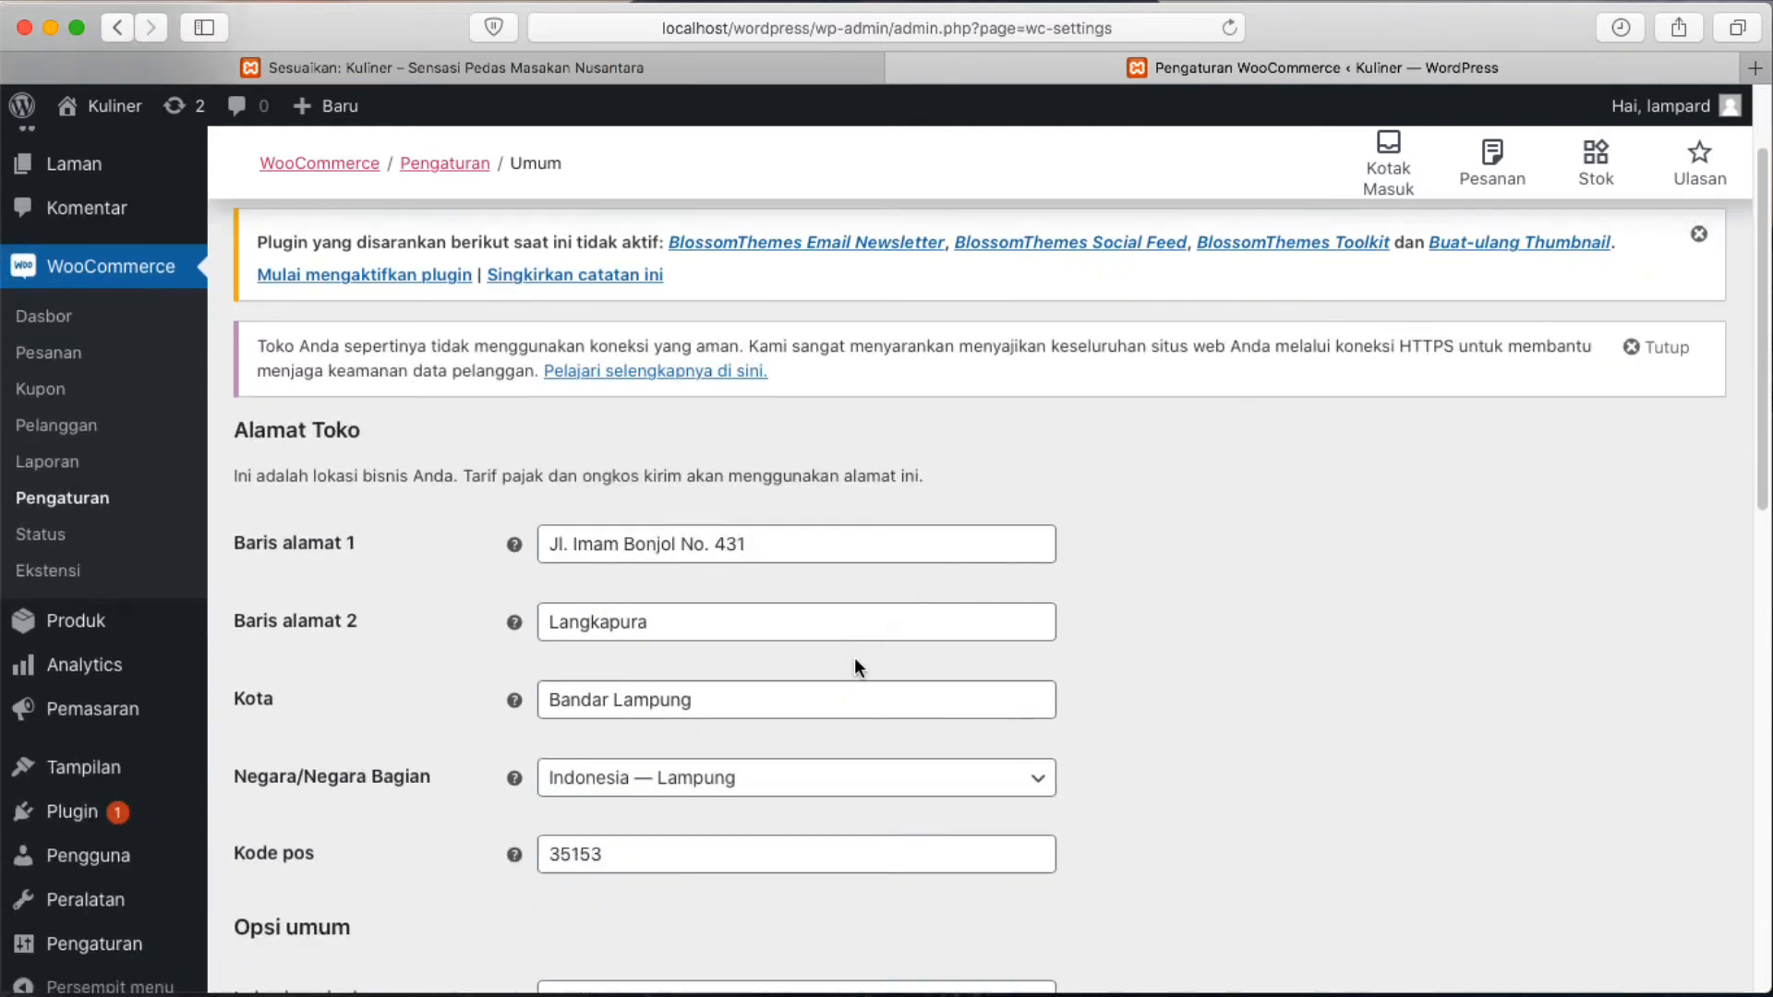
pyautogui.scroll(-10, 855, 659)
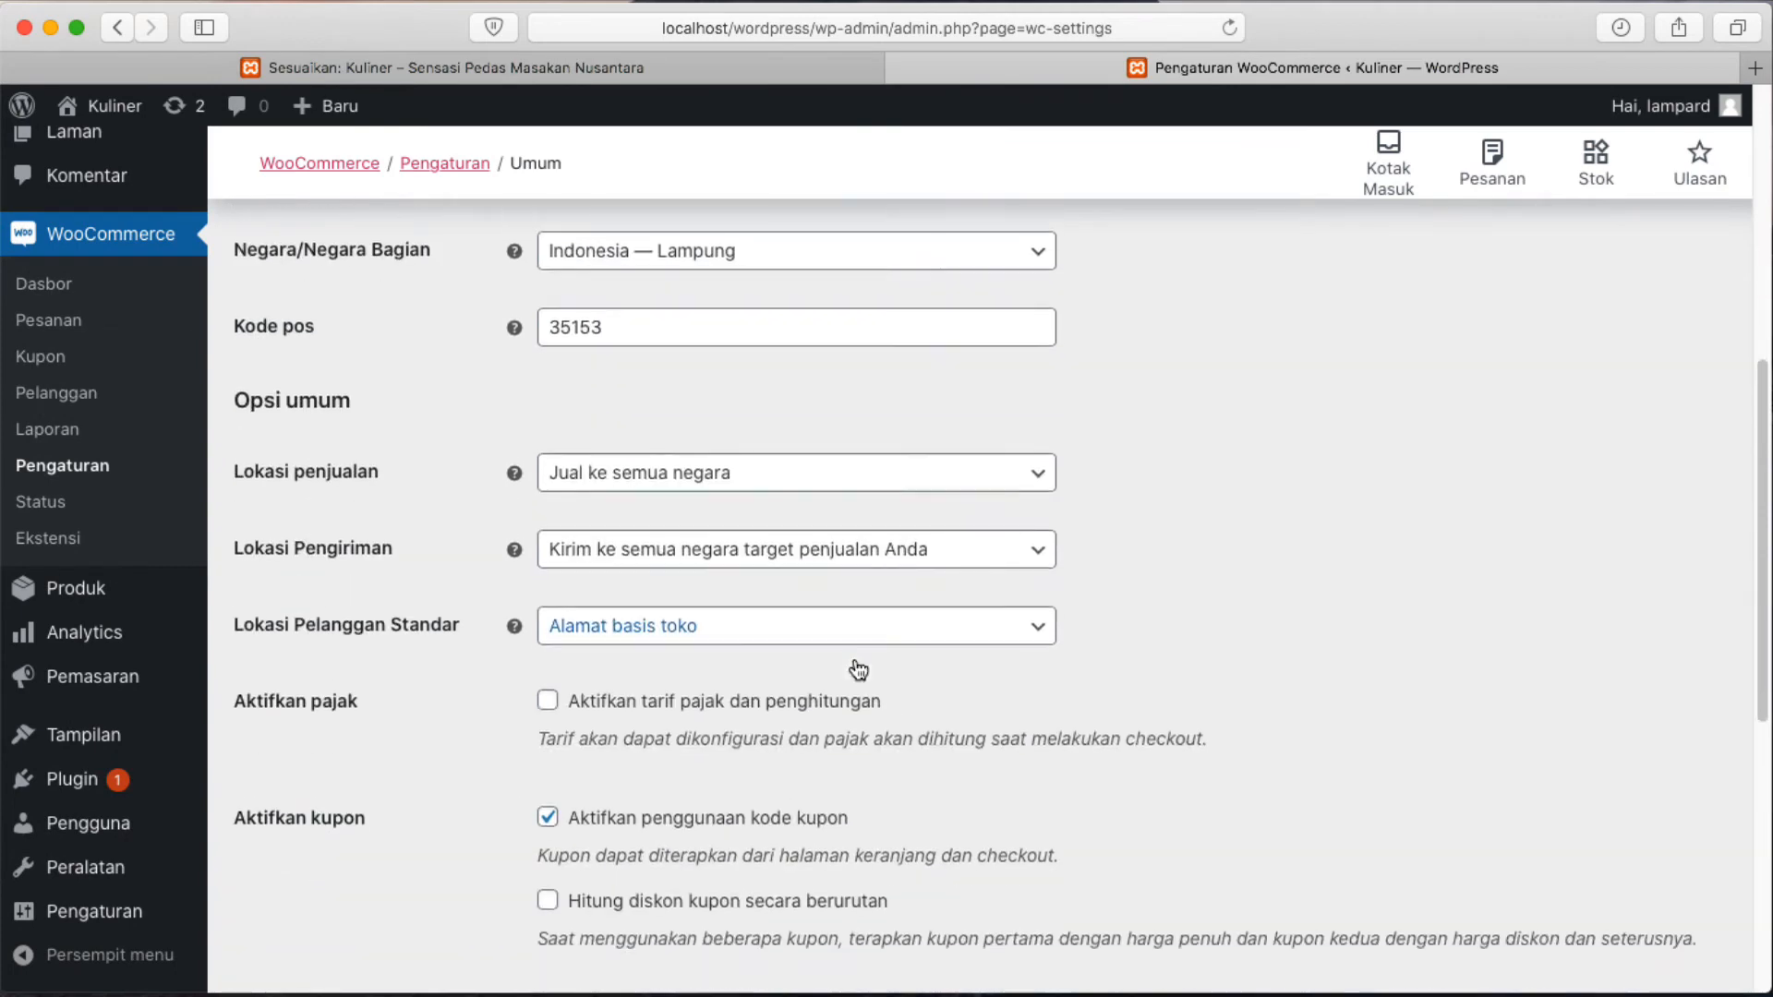
pyautogui.scroll(-9, 859, 669)
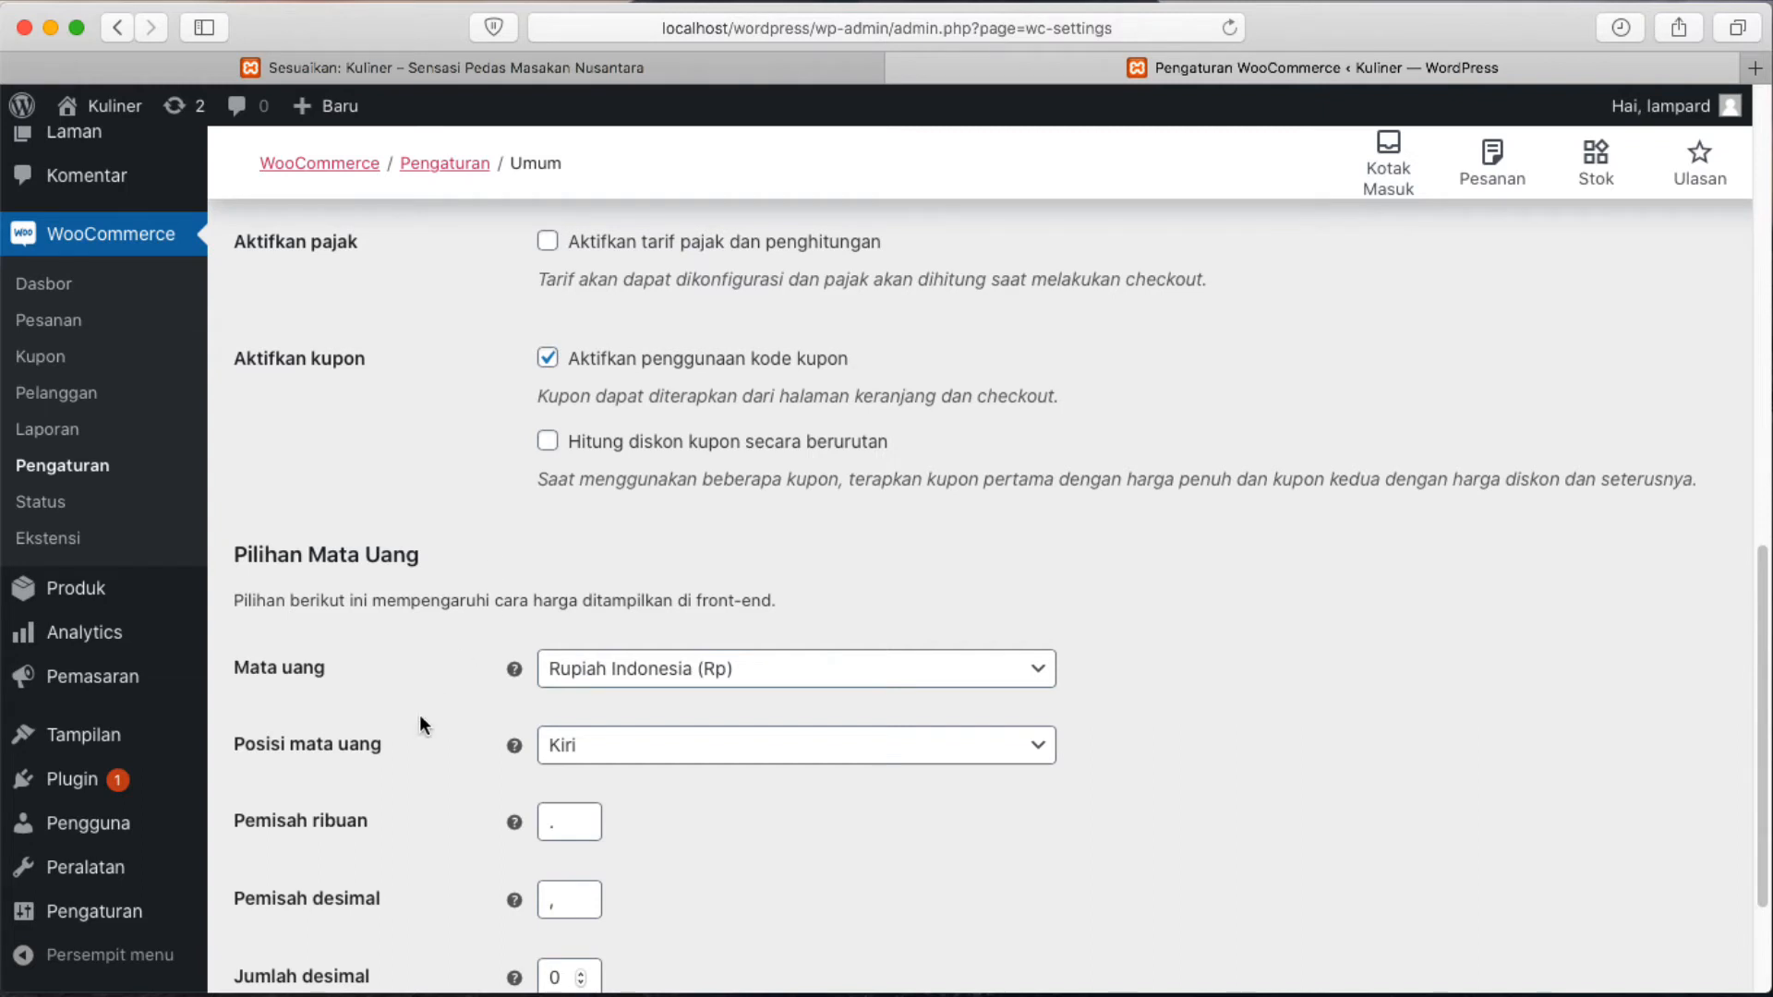
pyautogui.scroll(-2, 420, 717)
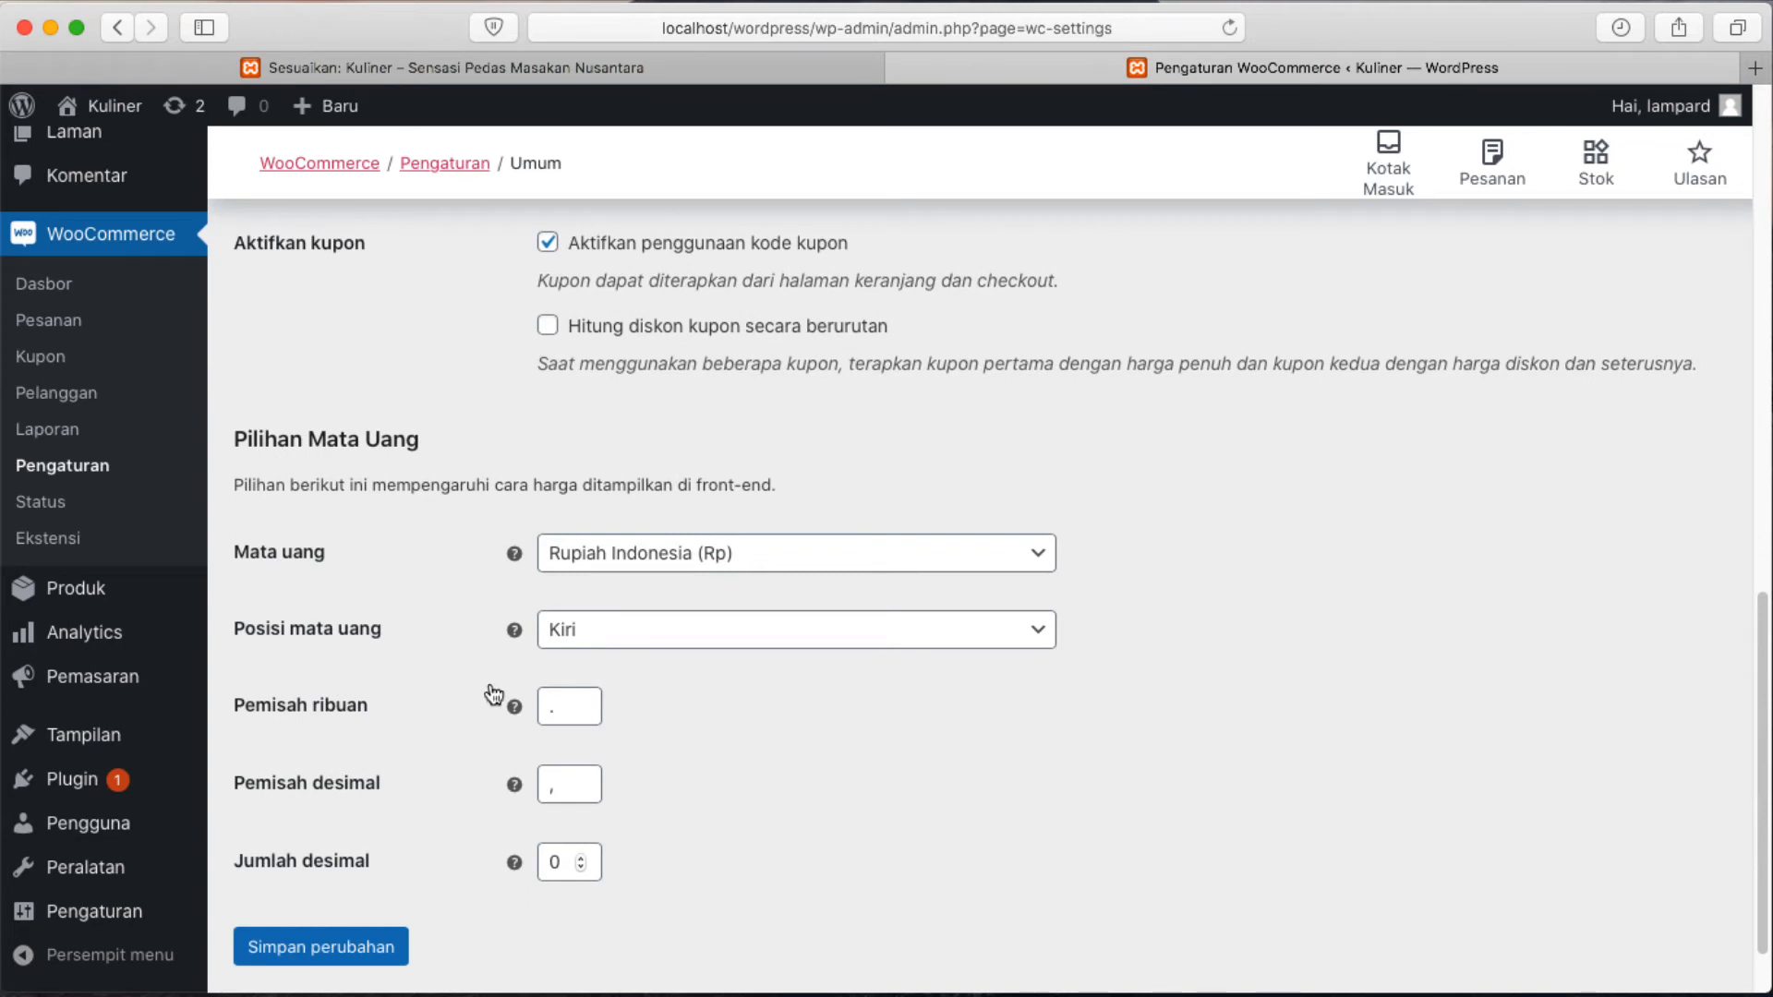
pyautogui.click(1020, 564)
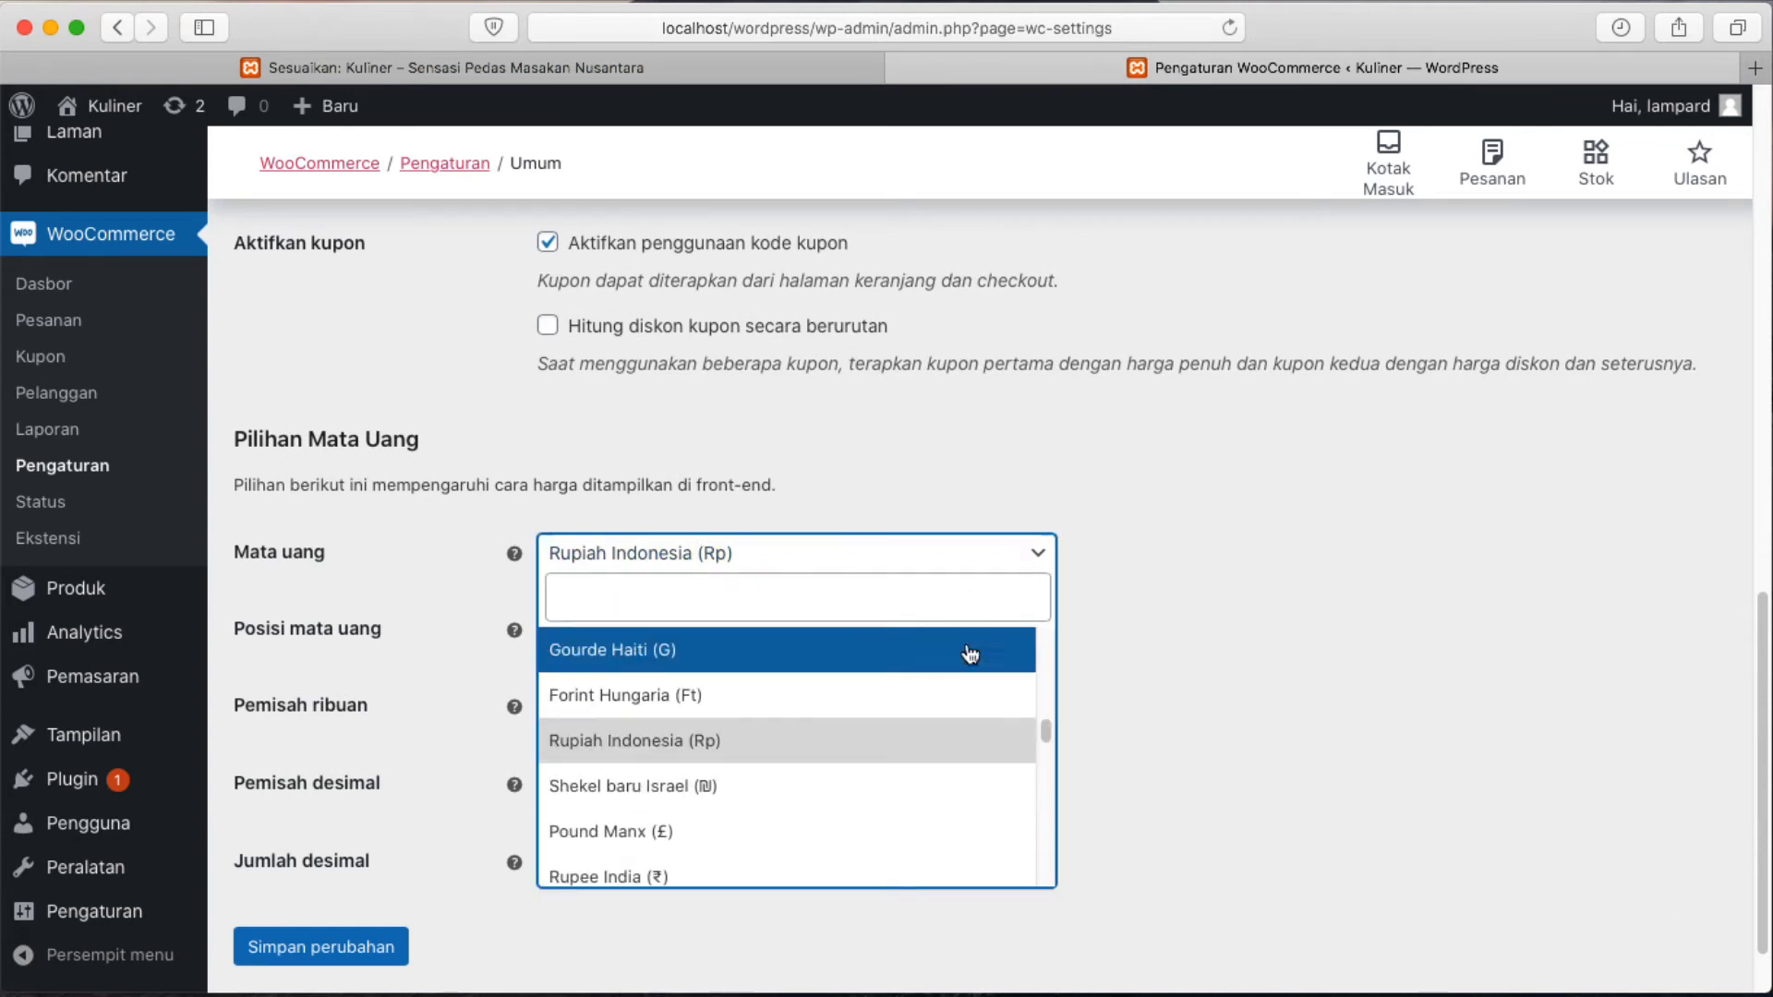
pyautogui.click(1388, 477)
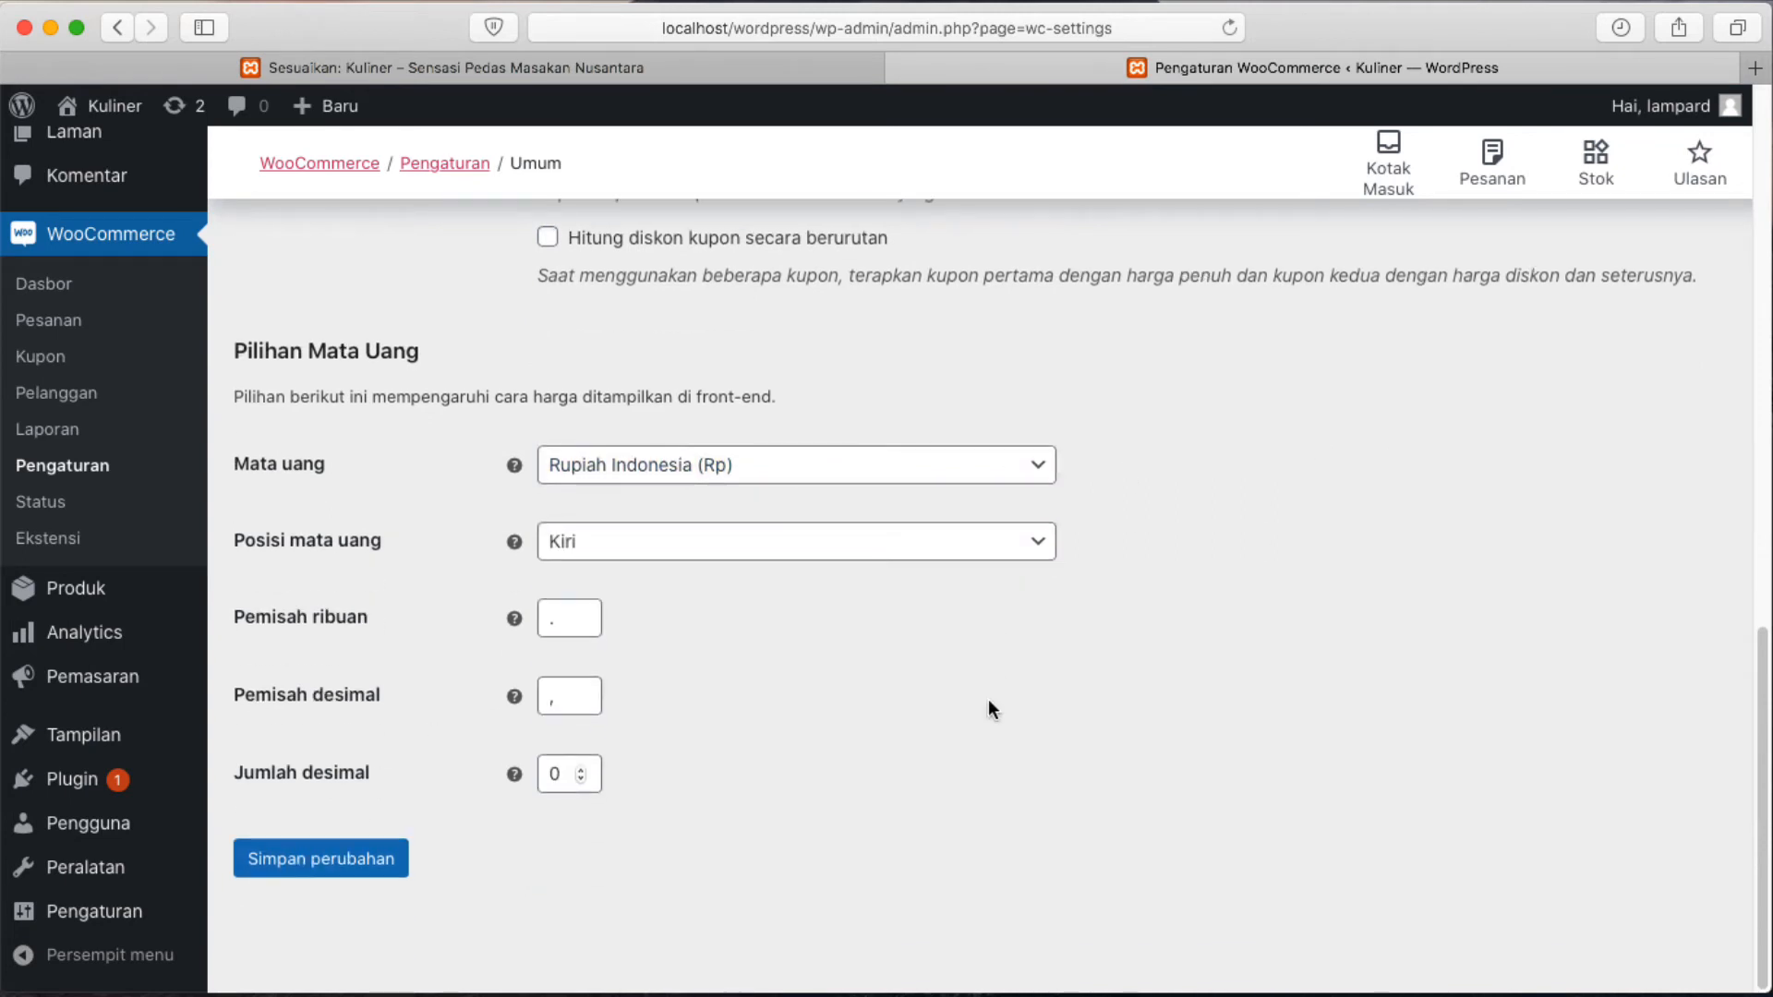
pyautogui.scroll(15, 988, 710)
pyautogui.click(382, 311)
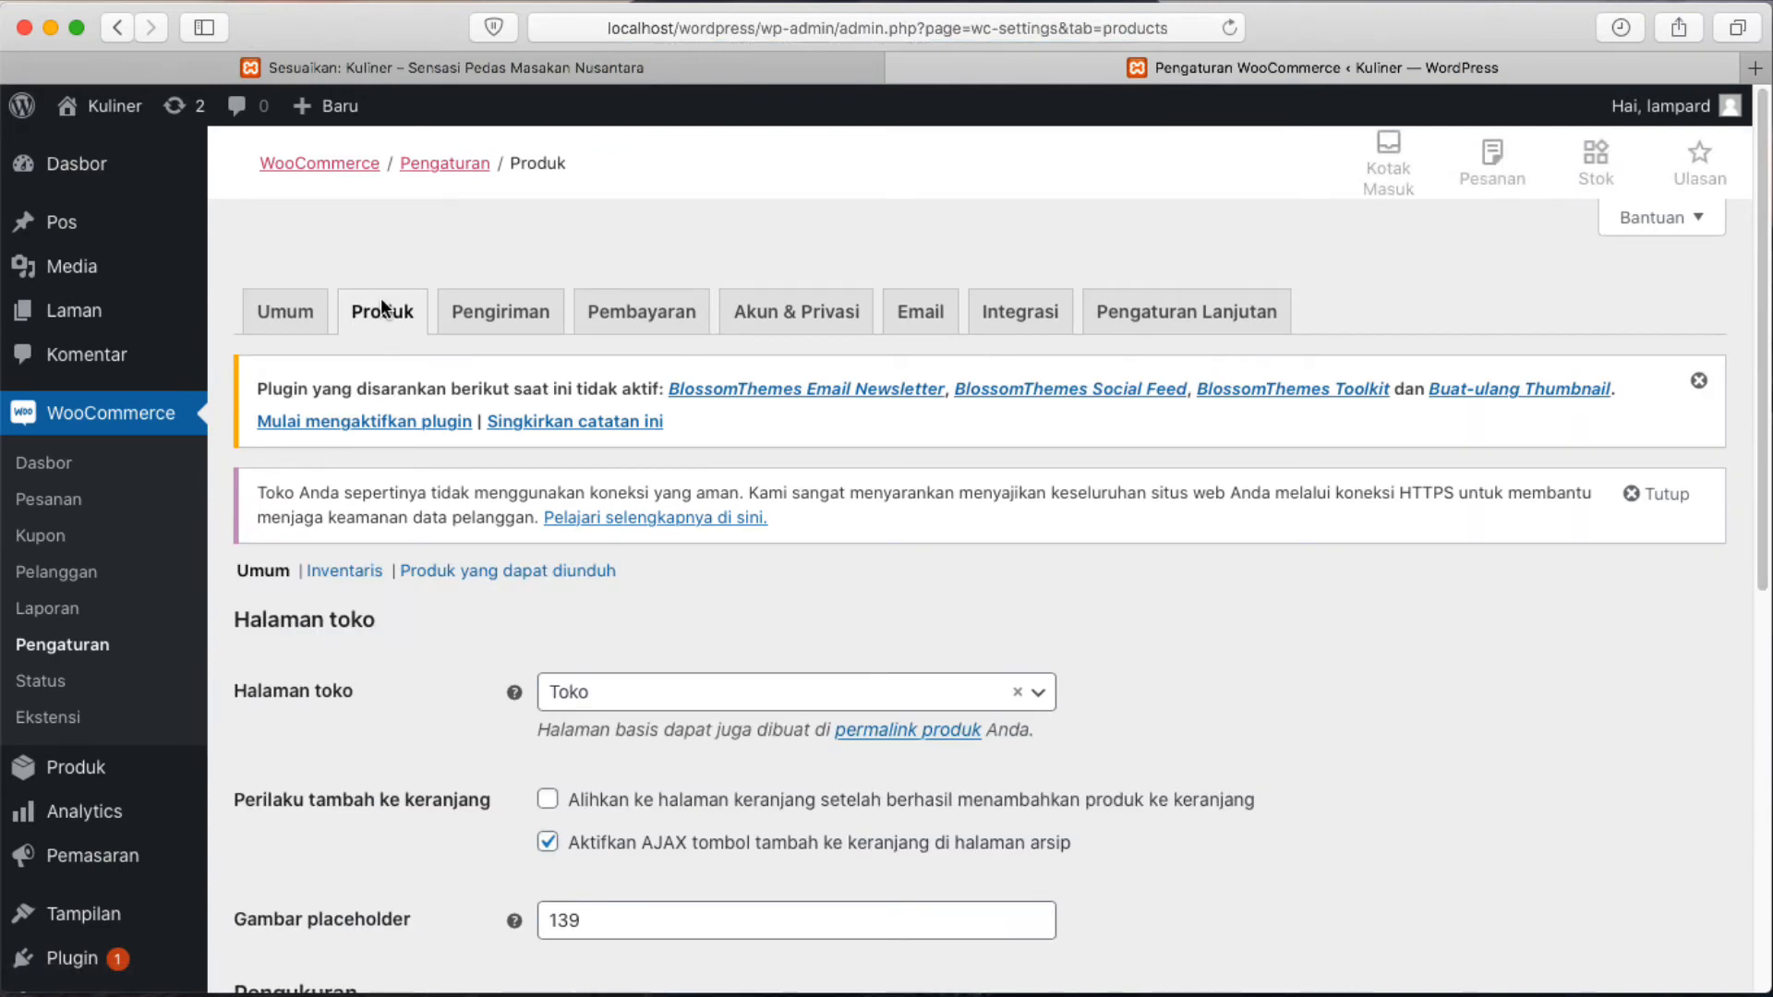
pyautogui.scroll(-1, 616, 483)
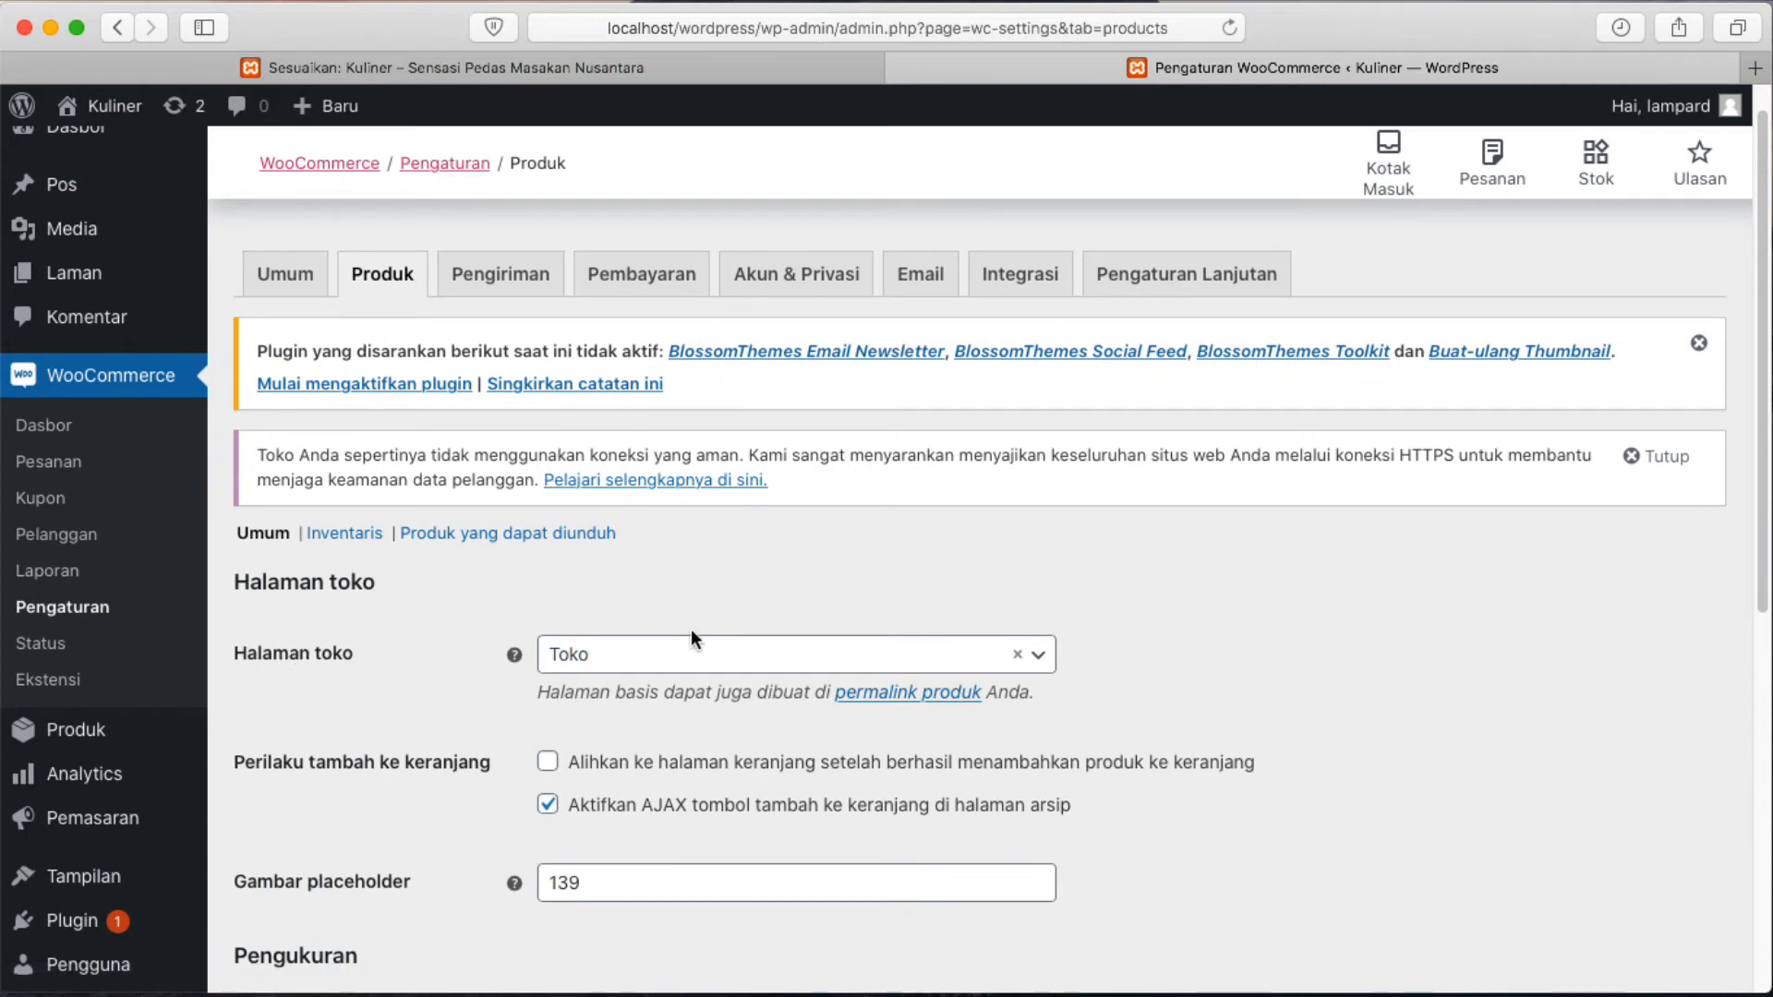
pyautogui.click(1040, 661)
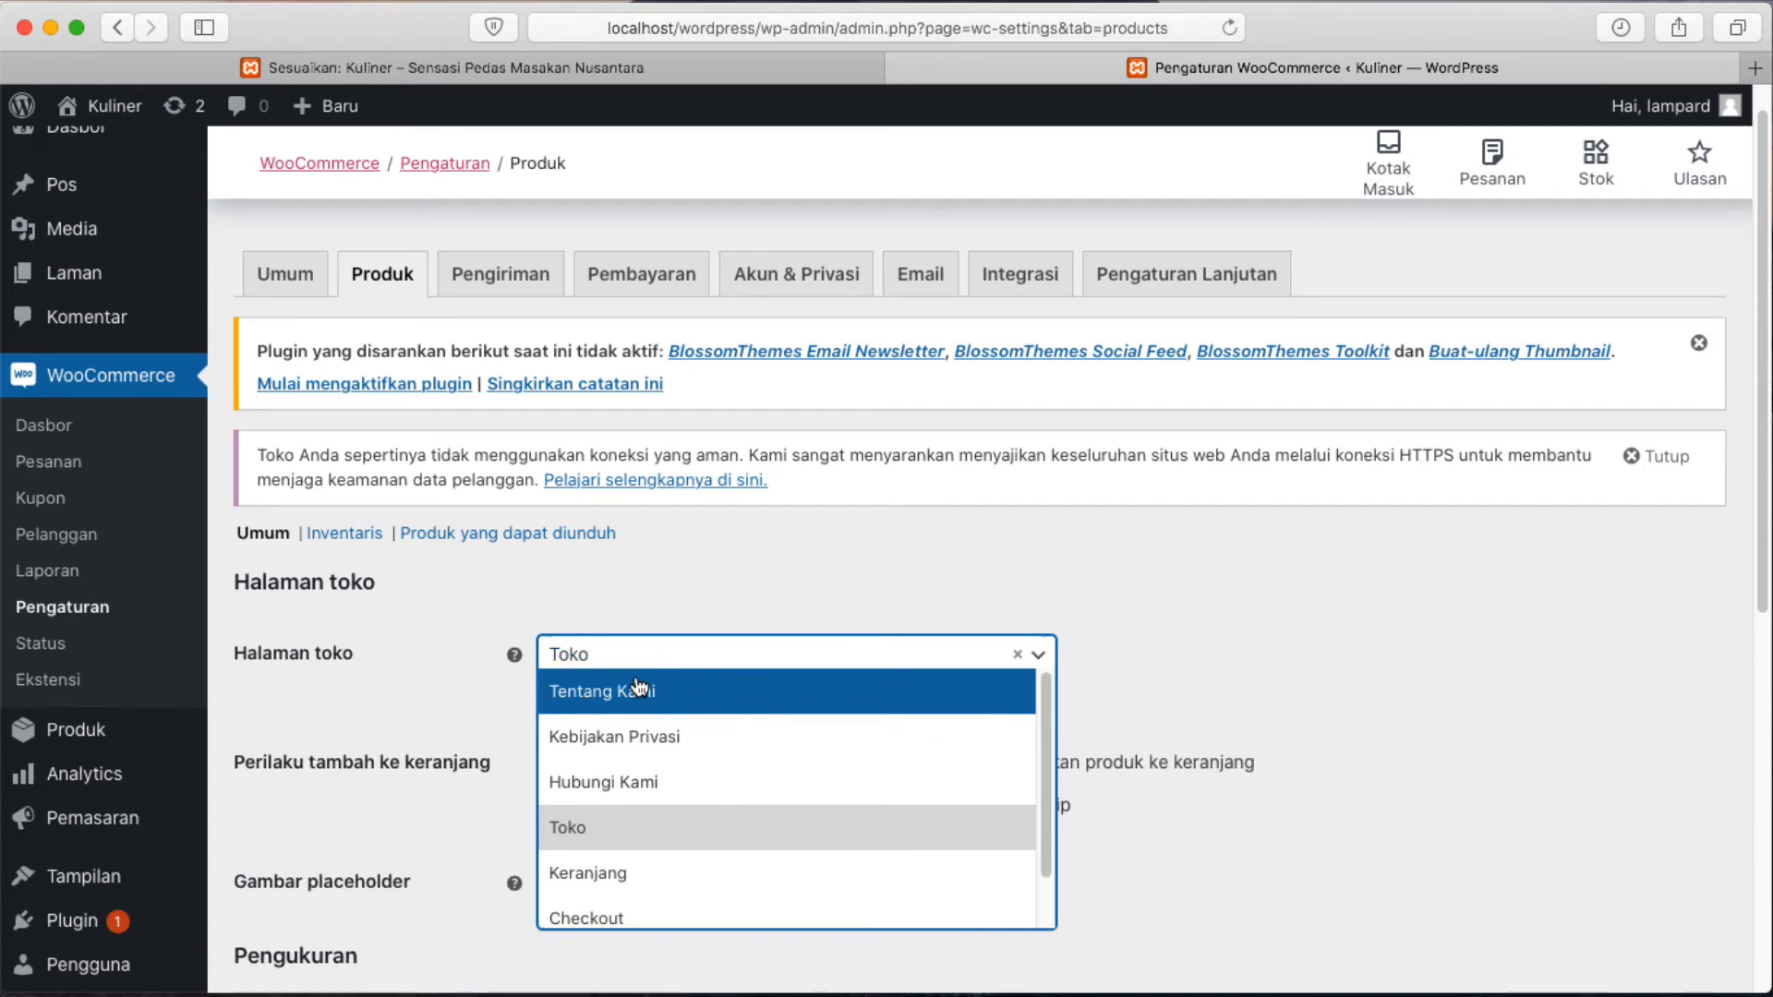
pyautogui.click(1382, 653)
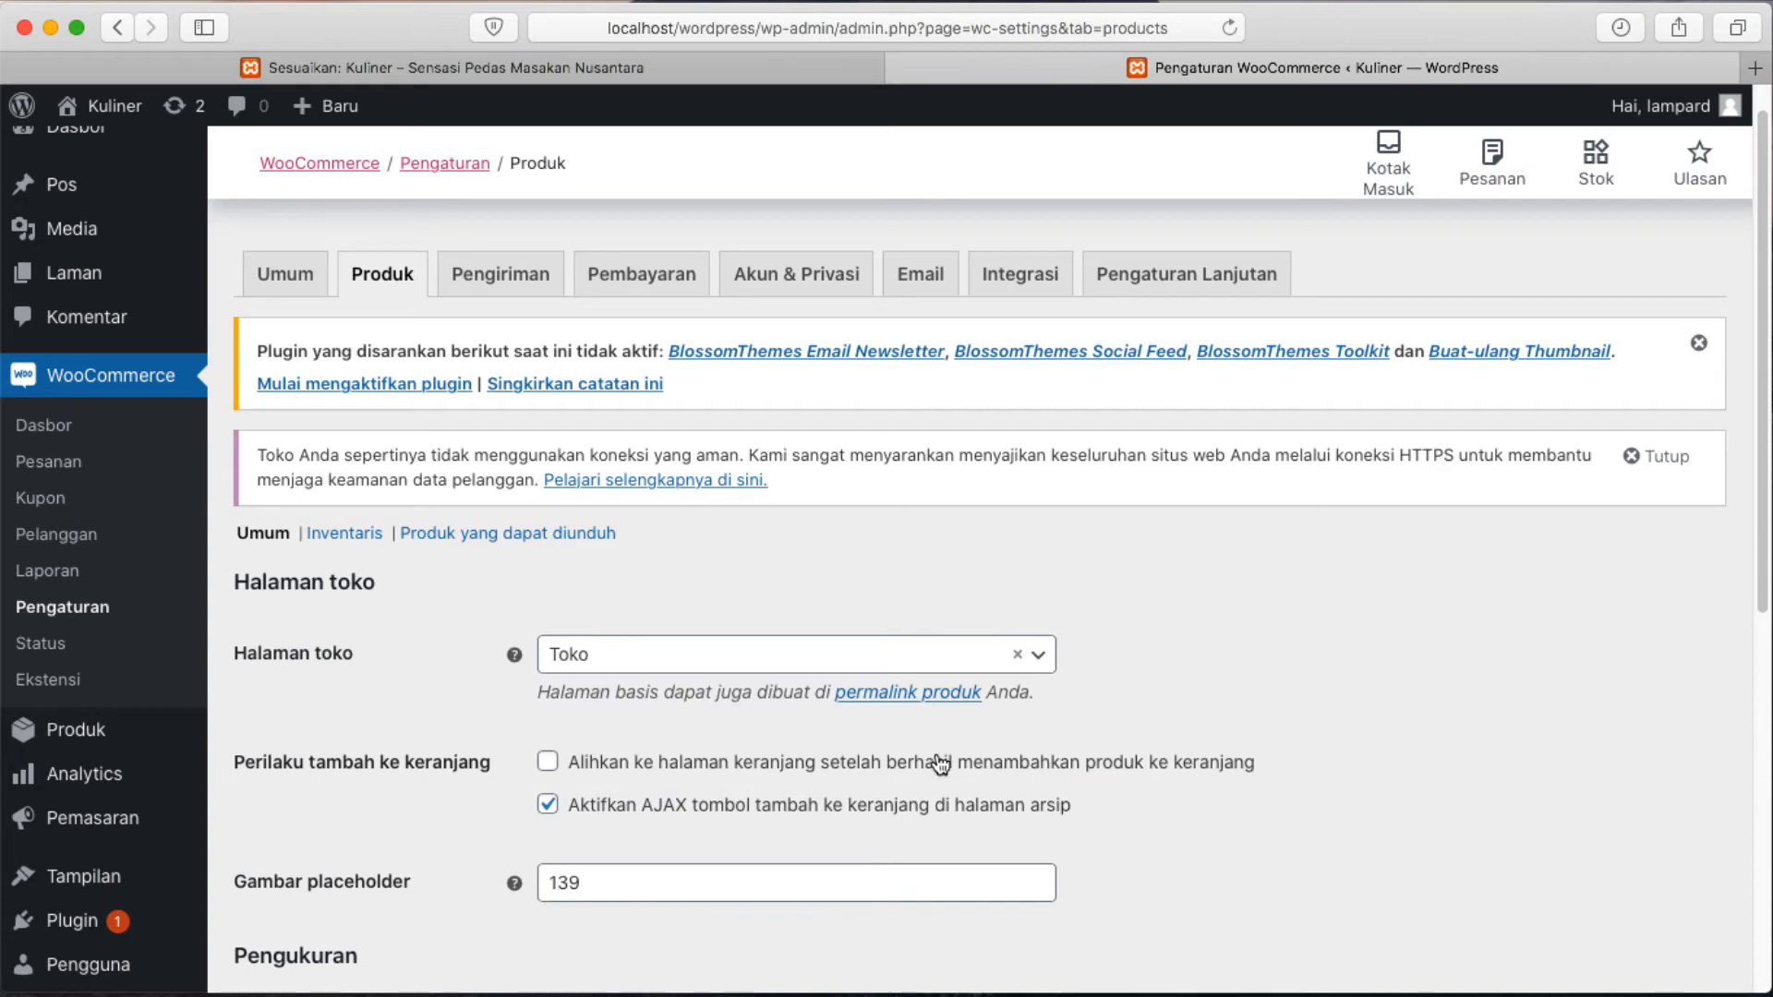
pyautogui.scroll(-2, 940, 763)
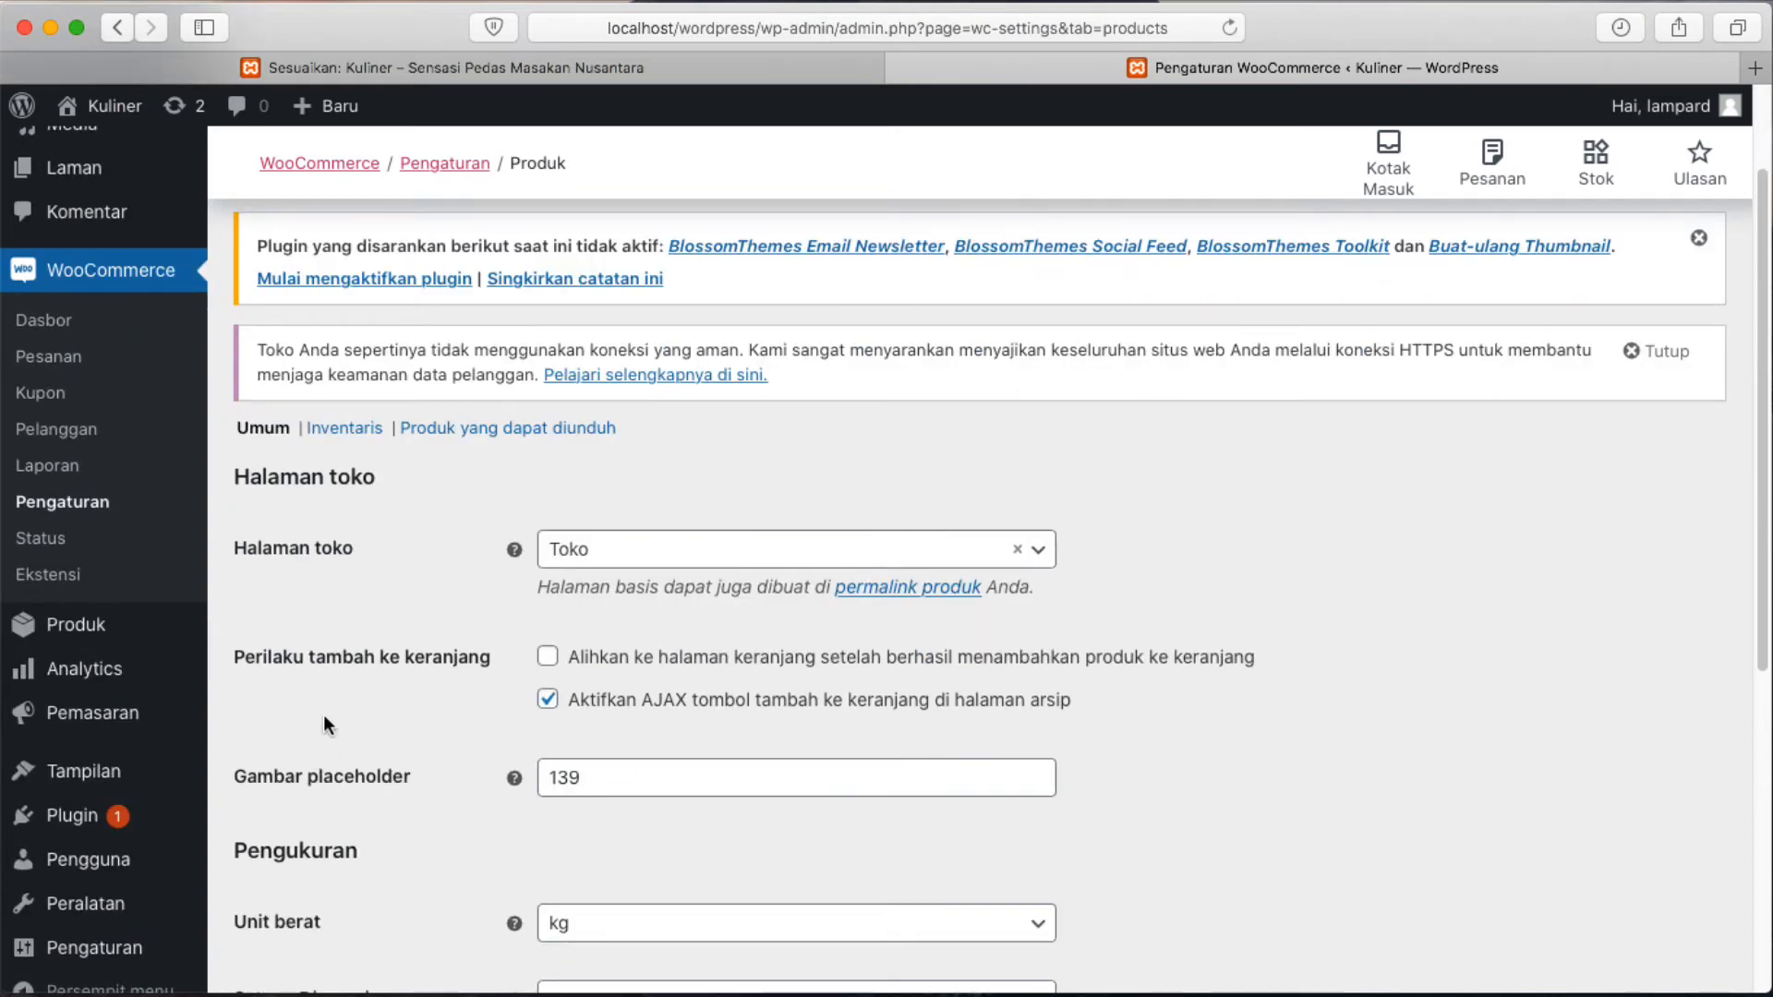
pyautogui.scroll(-10, 626, 709)
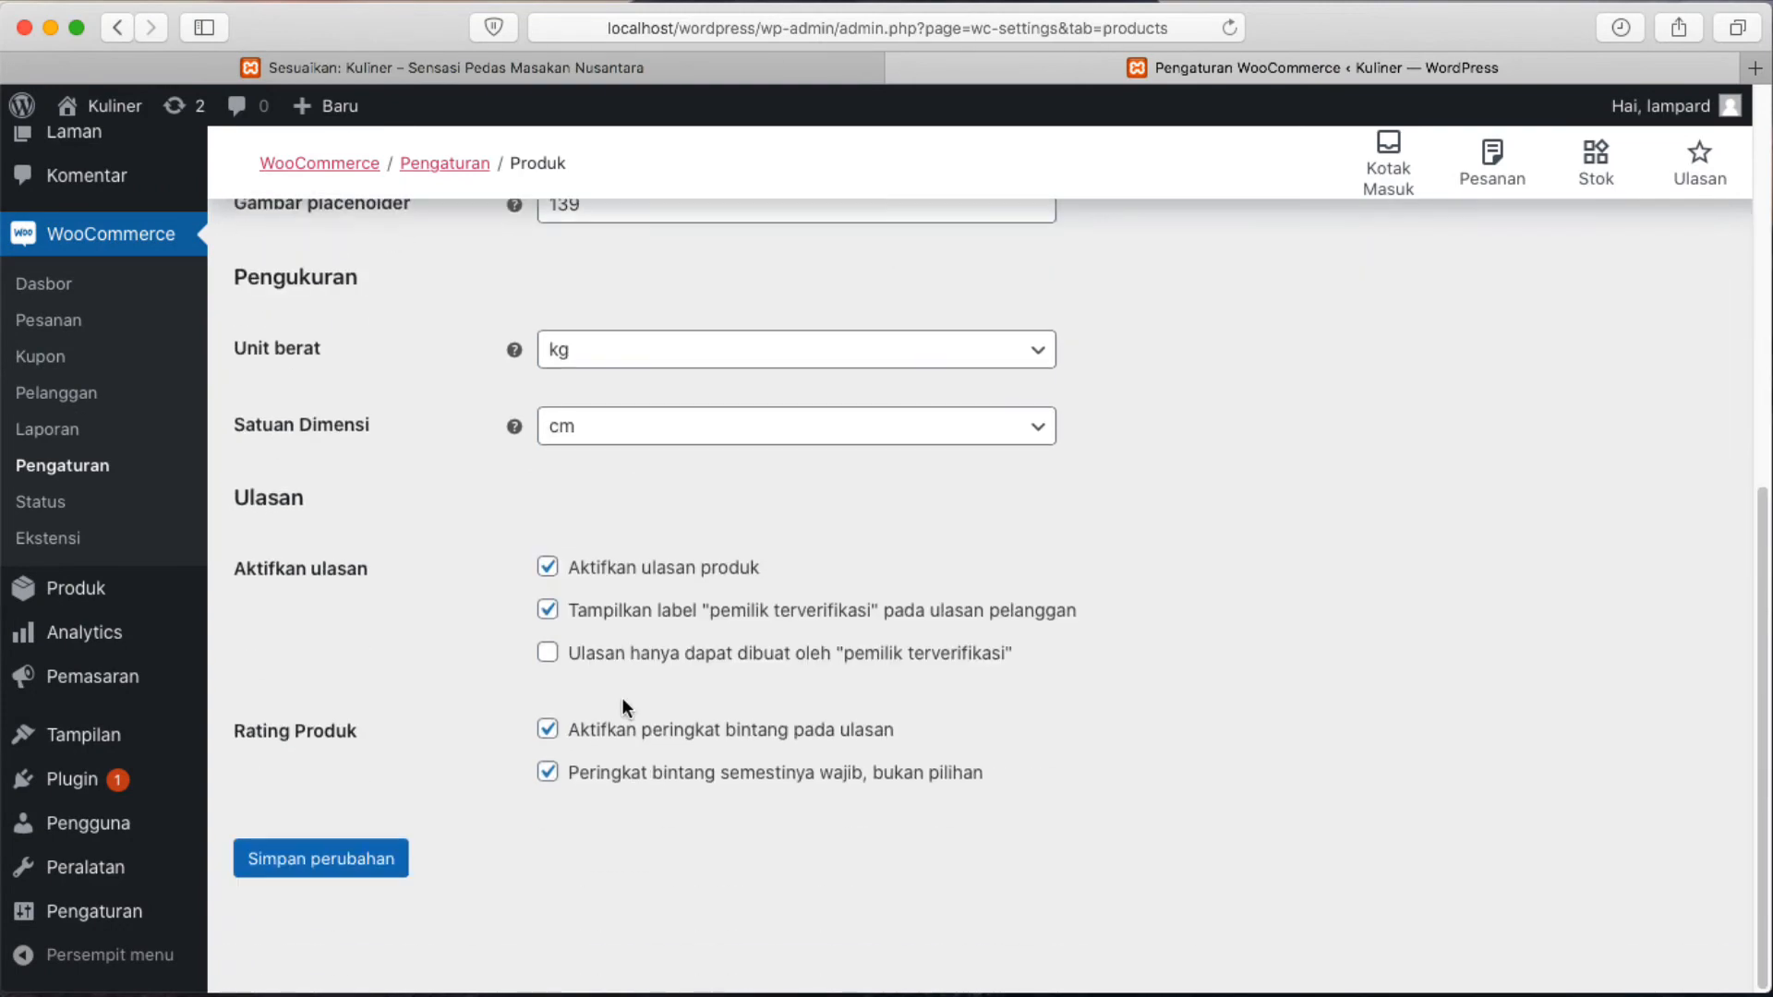
pyautogui.scroll(12, 626, 709)
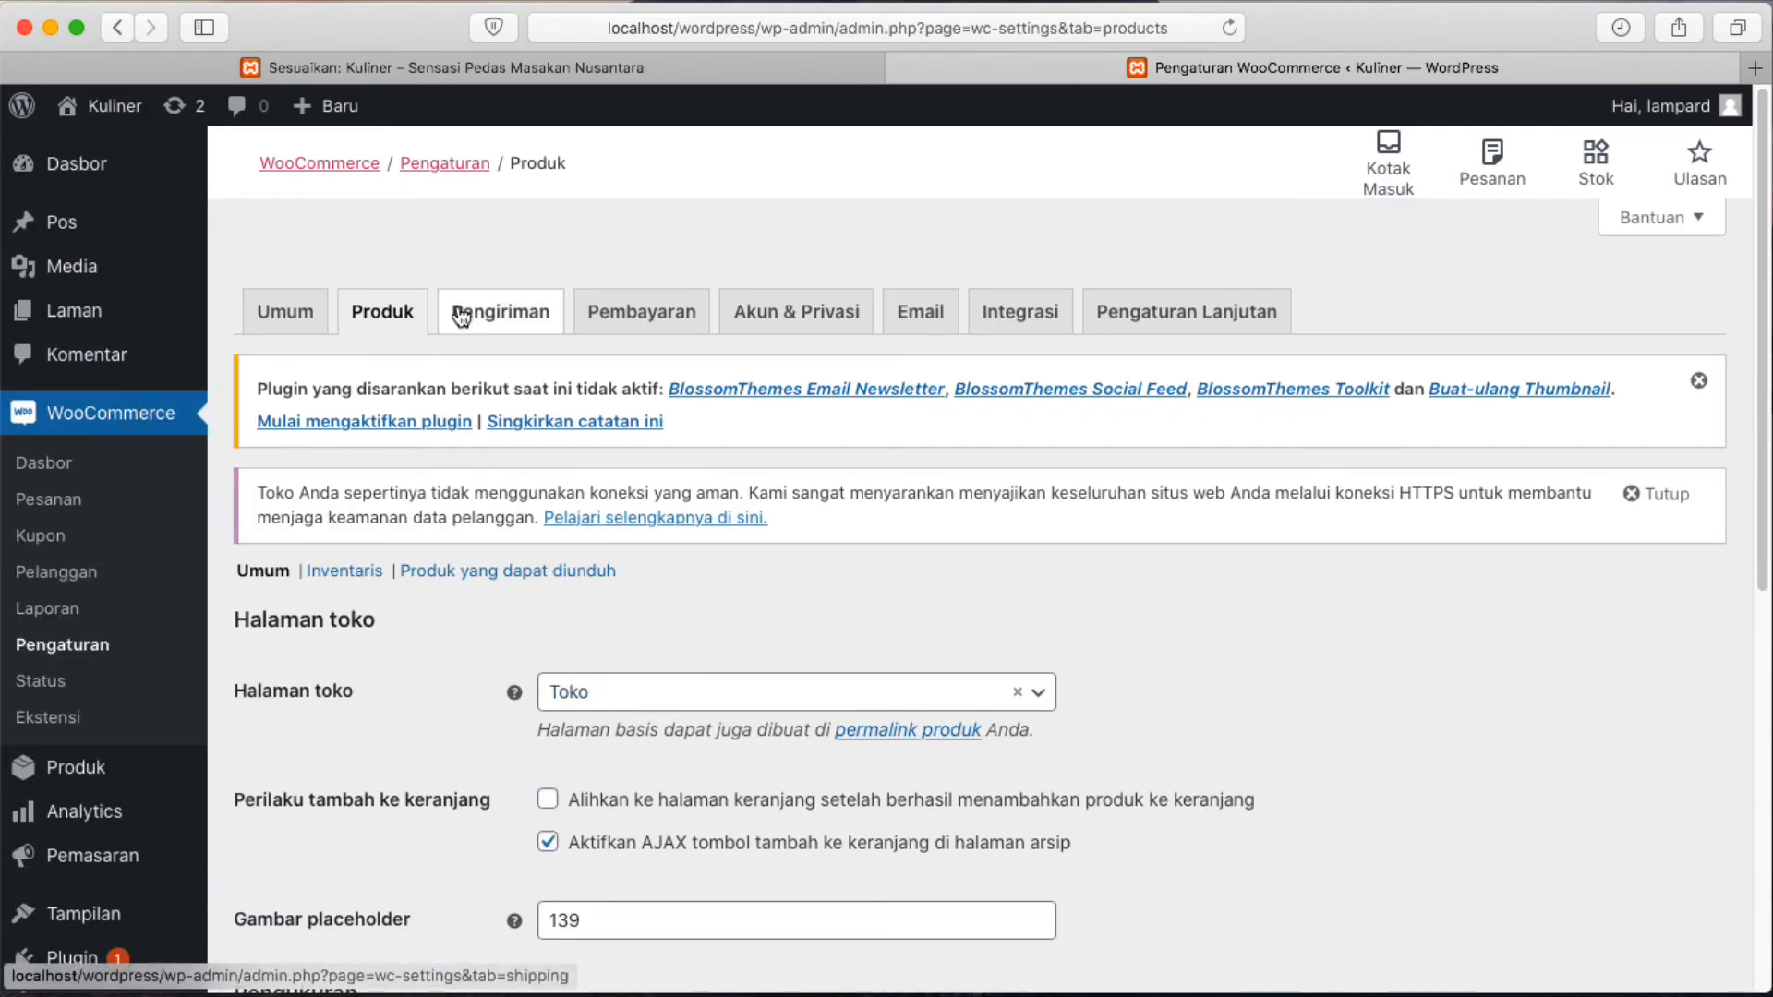
# Open the Pengiriman settings and scroll through the empty Zona pengiriman table.
pyautogui.click(522, 317)
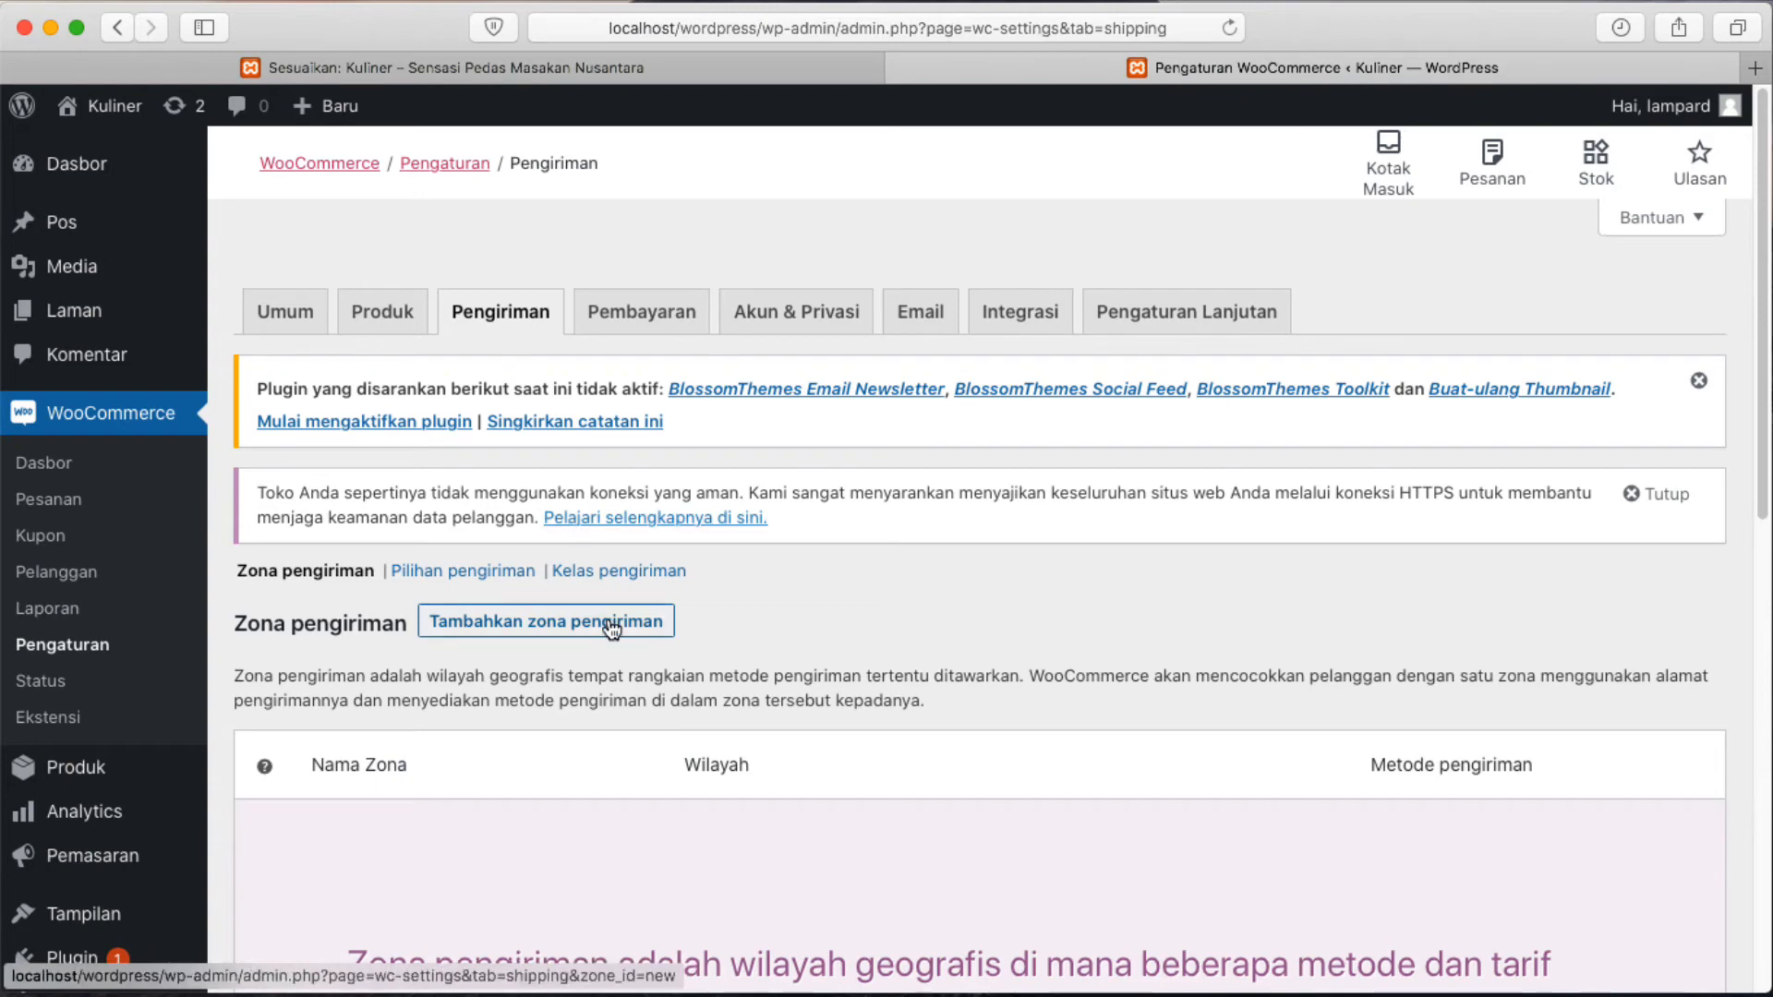
pyautogui.scroll(-1, 610, 627)
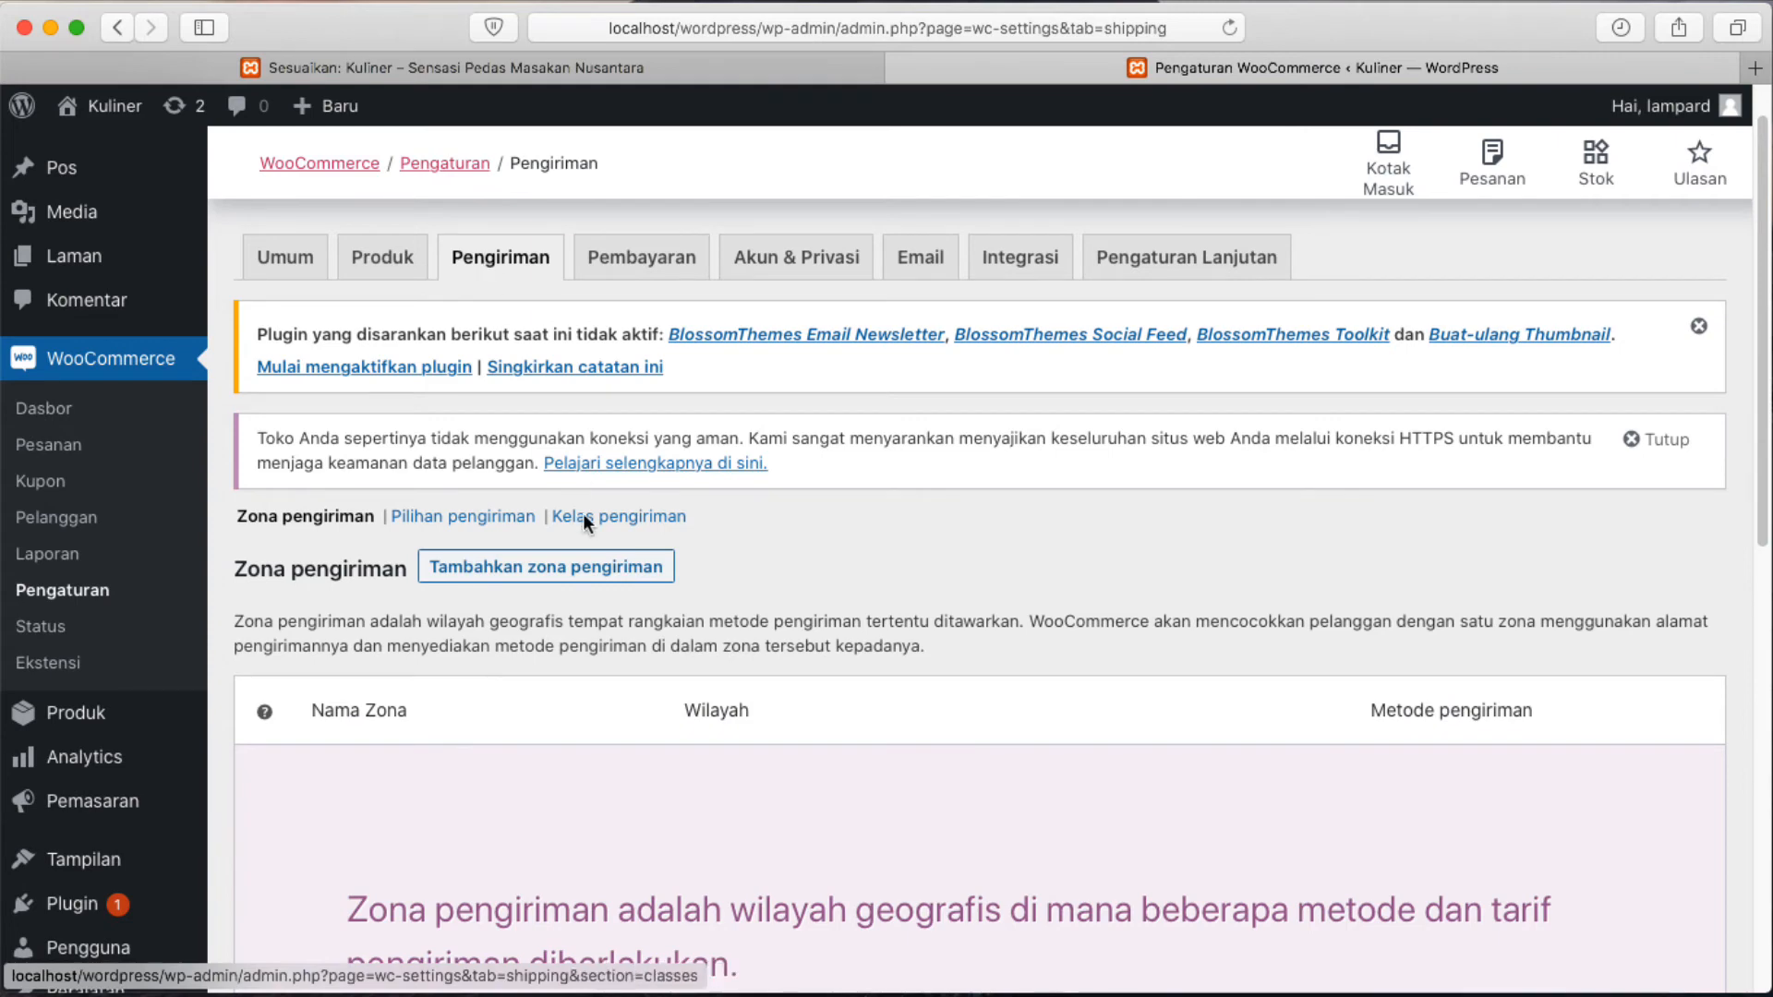
pyautogui.scroll(-5, 586, 530)
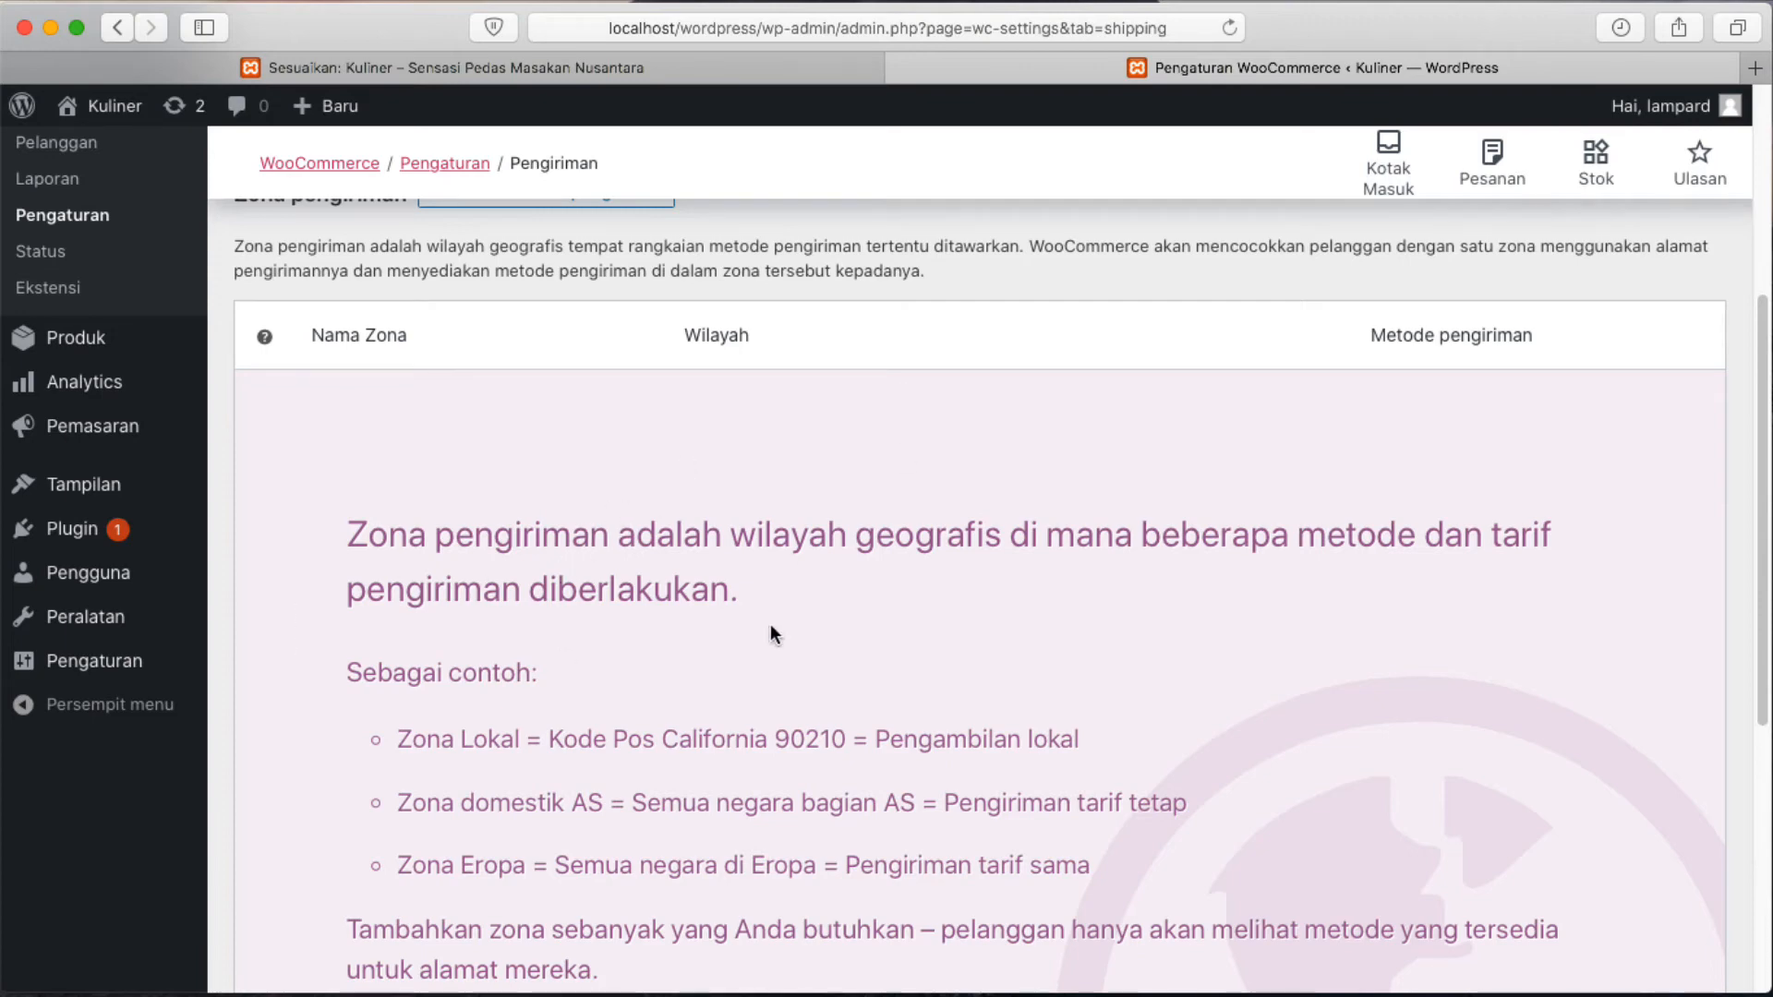
pyautogui.scroll(-4, 774, 633)
pyautogui.scroll(9, 773, 633)
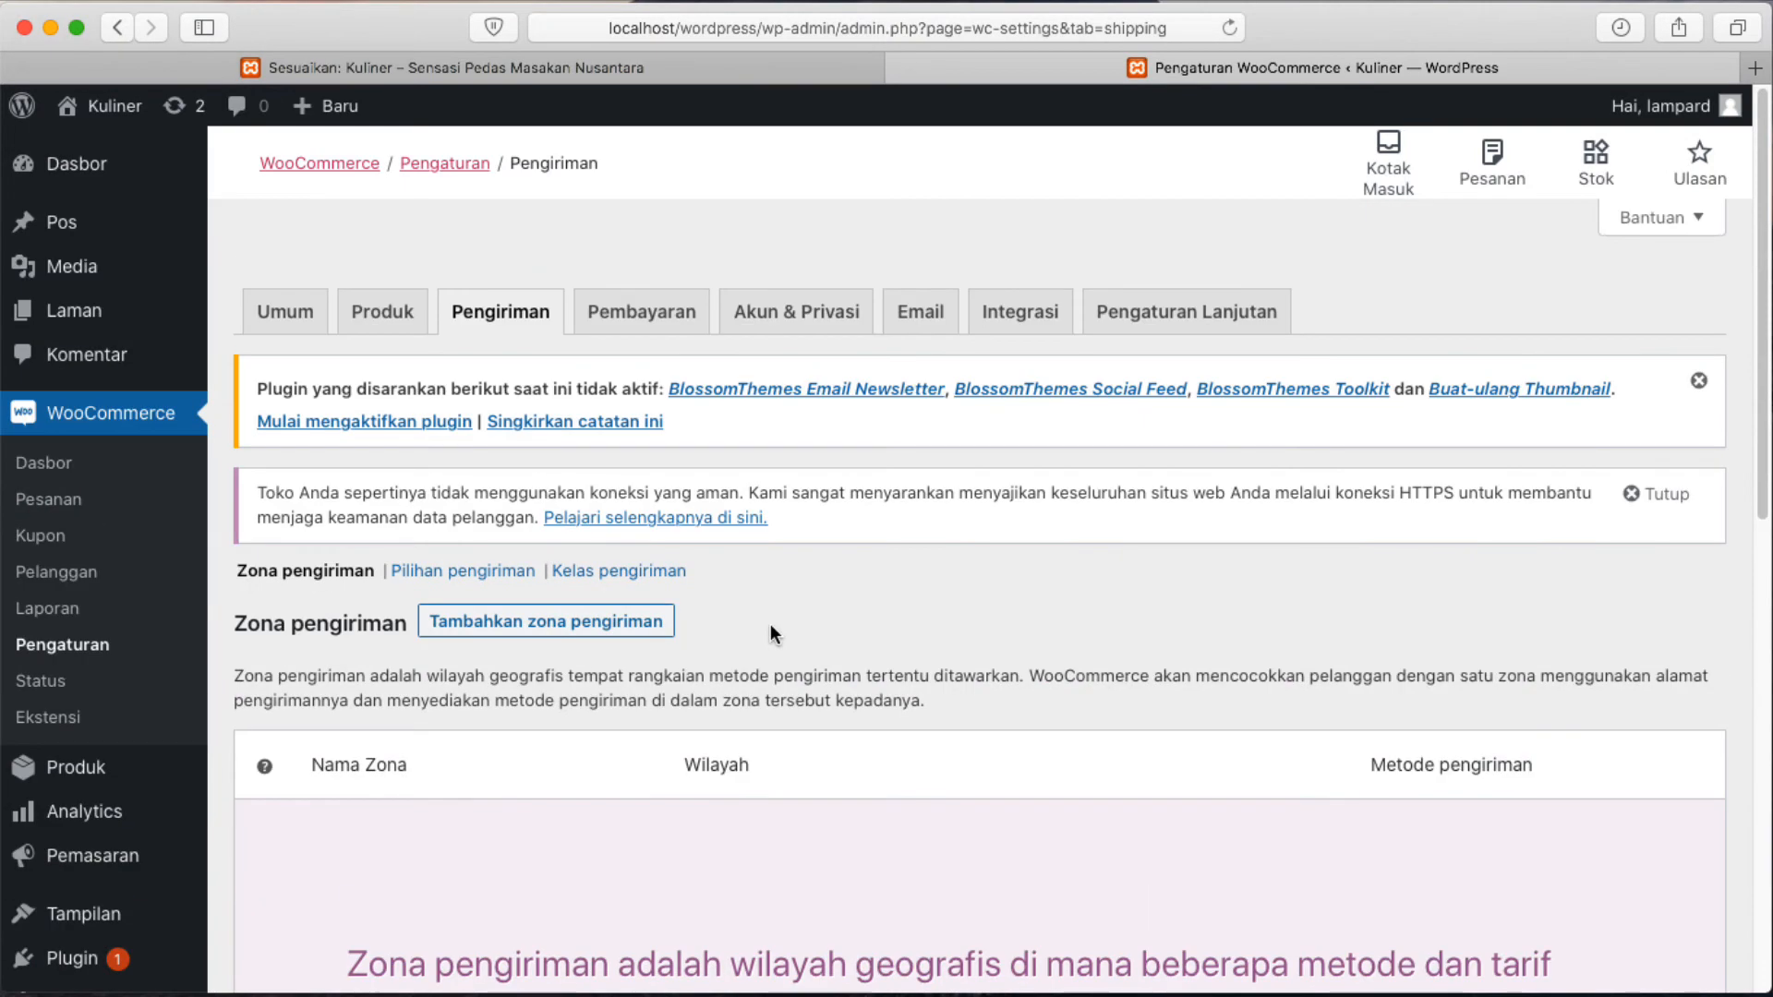
# Browse the Pembayaran methods table, then the Akun & Privasi and Email settings tabs.
pyautogui.click(651, 316)
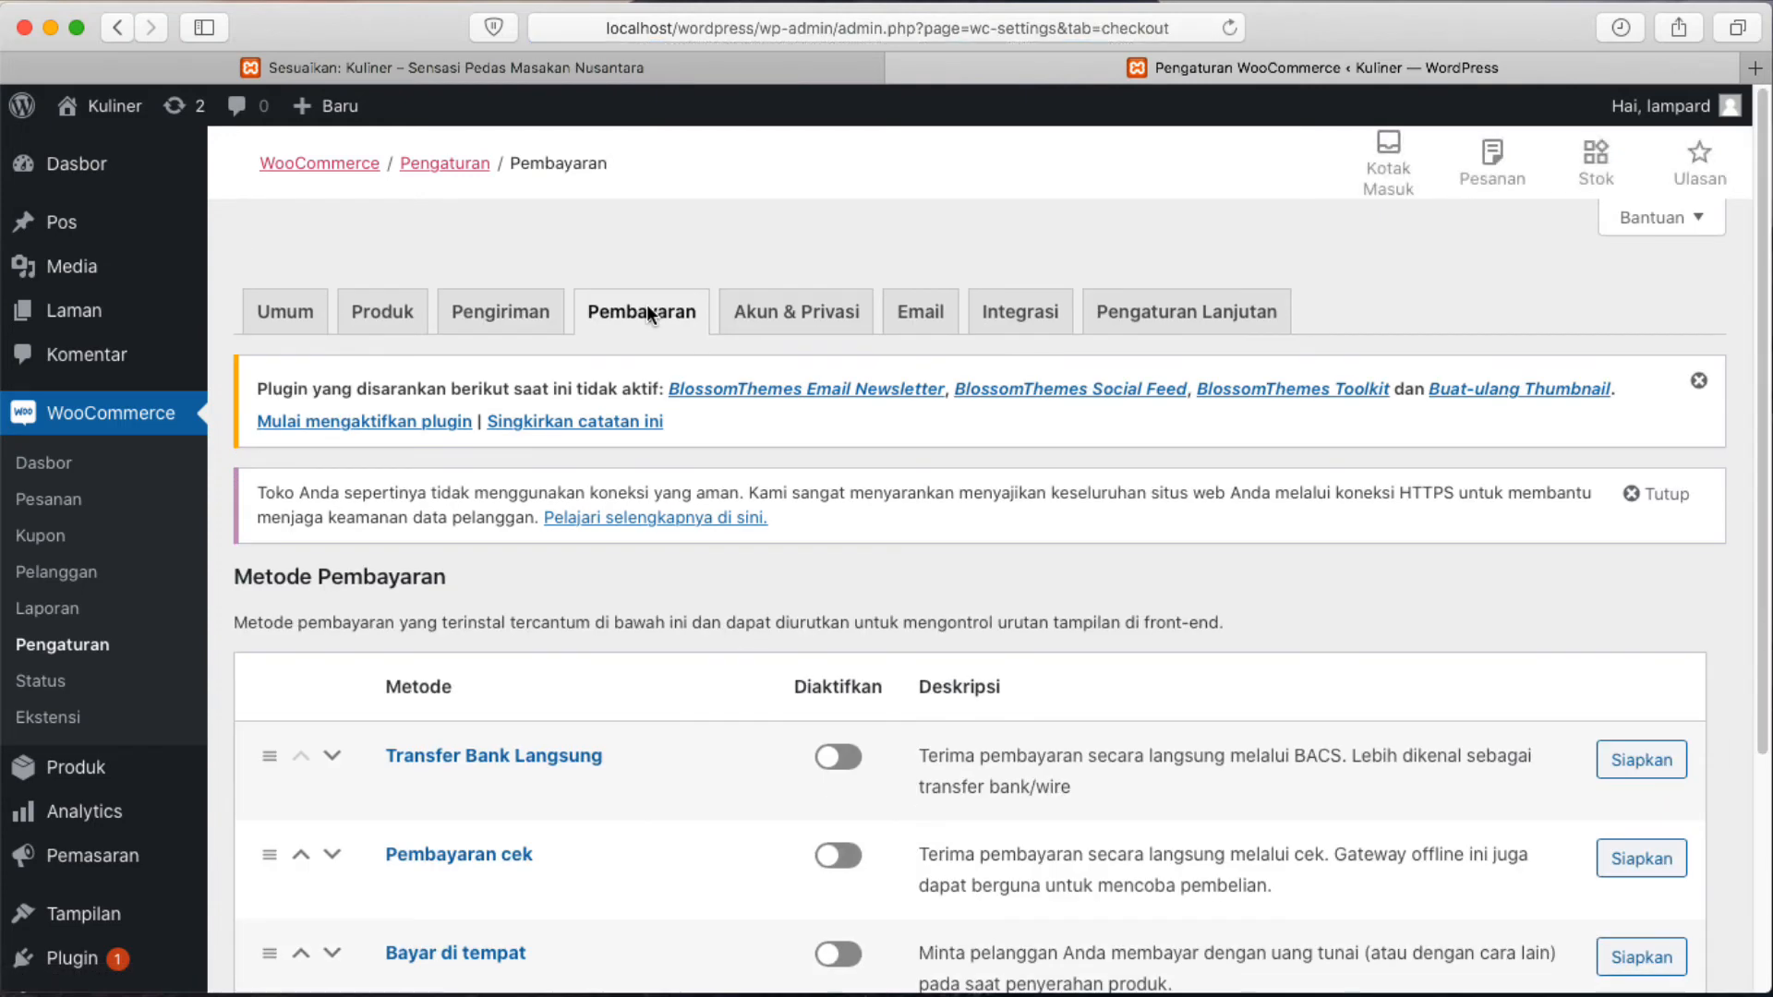
pyautogui.scroll(-3, 604, 515)
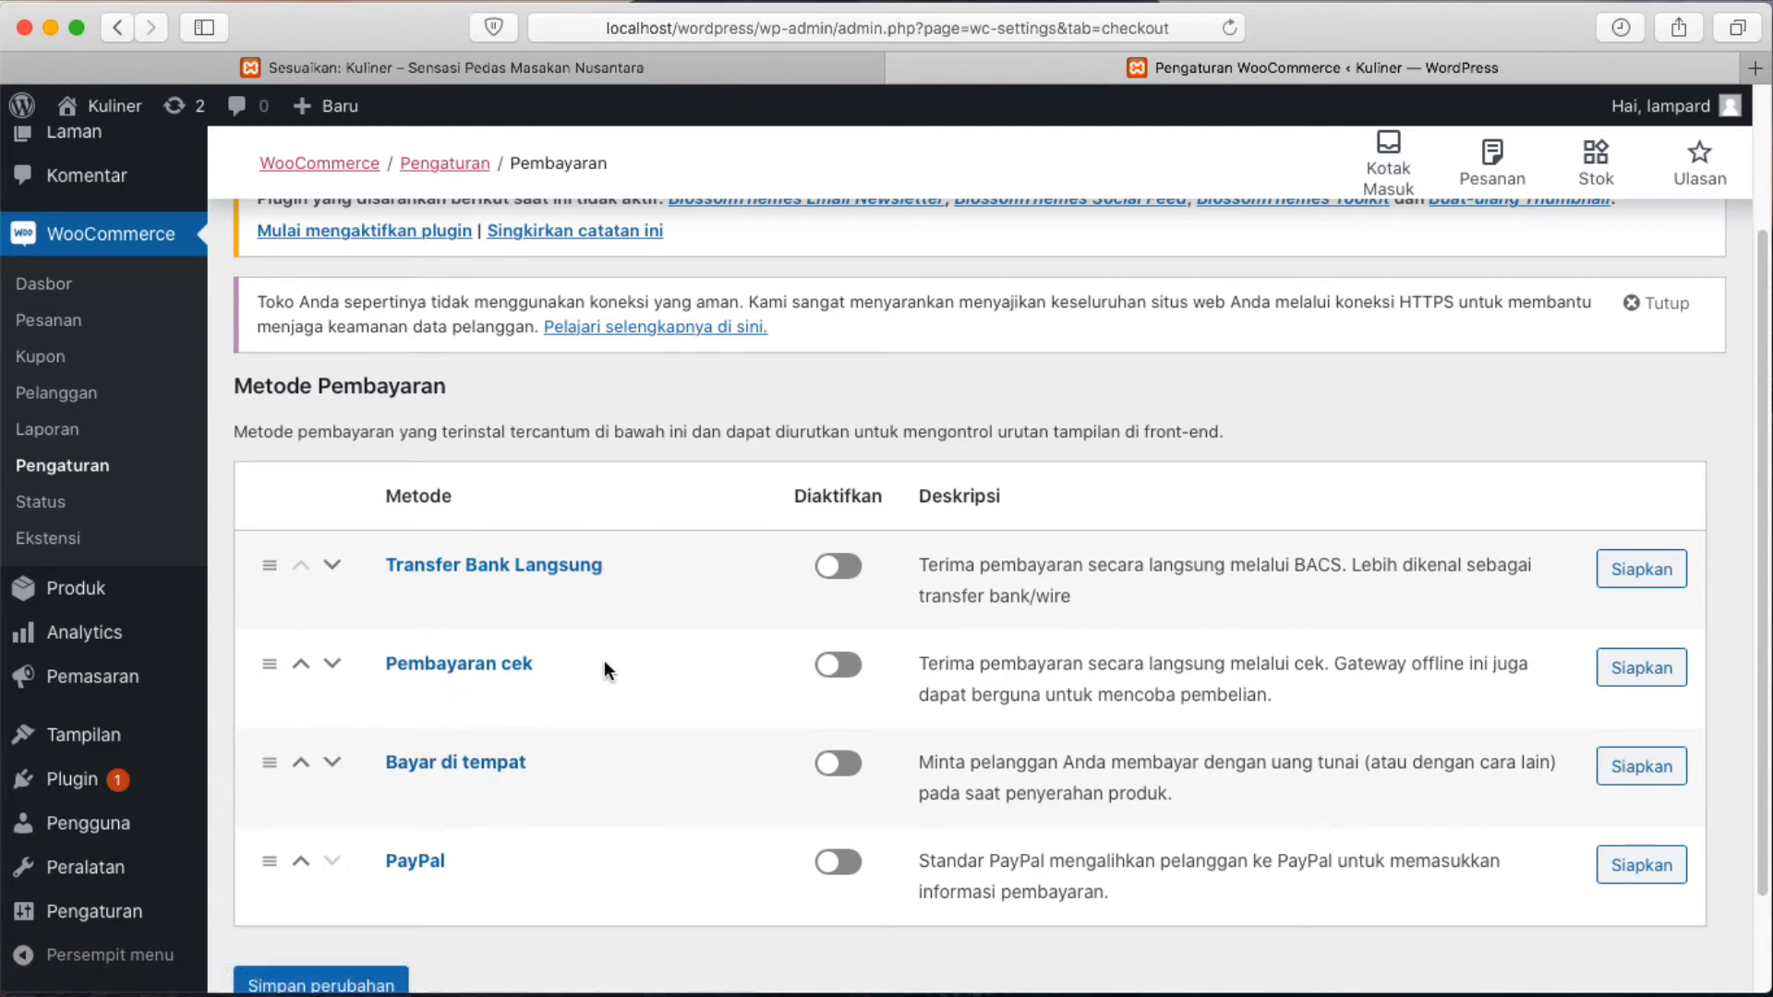
pyautogui.scroll(-1, 610, 679)
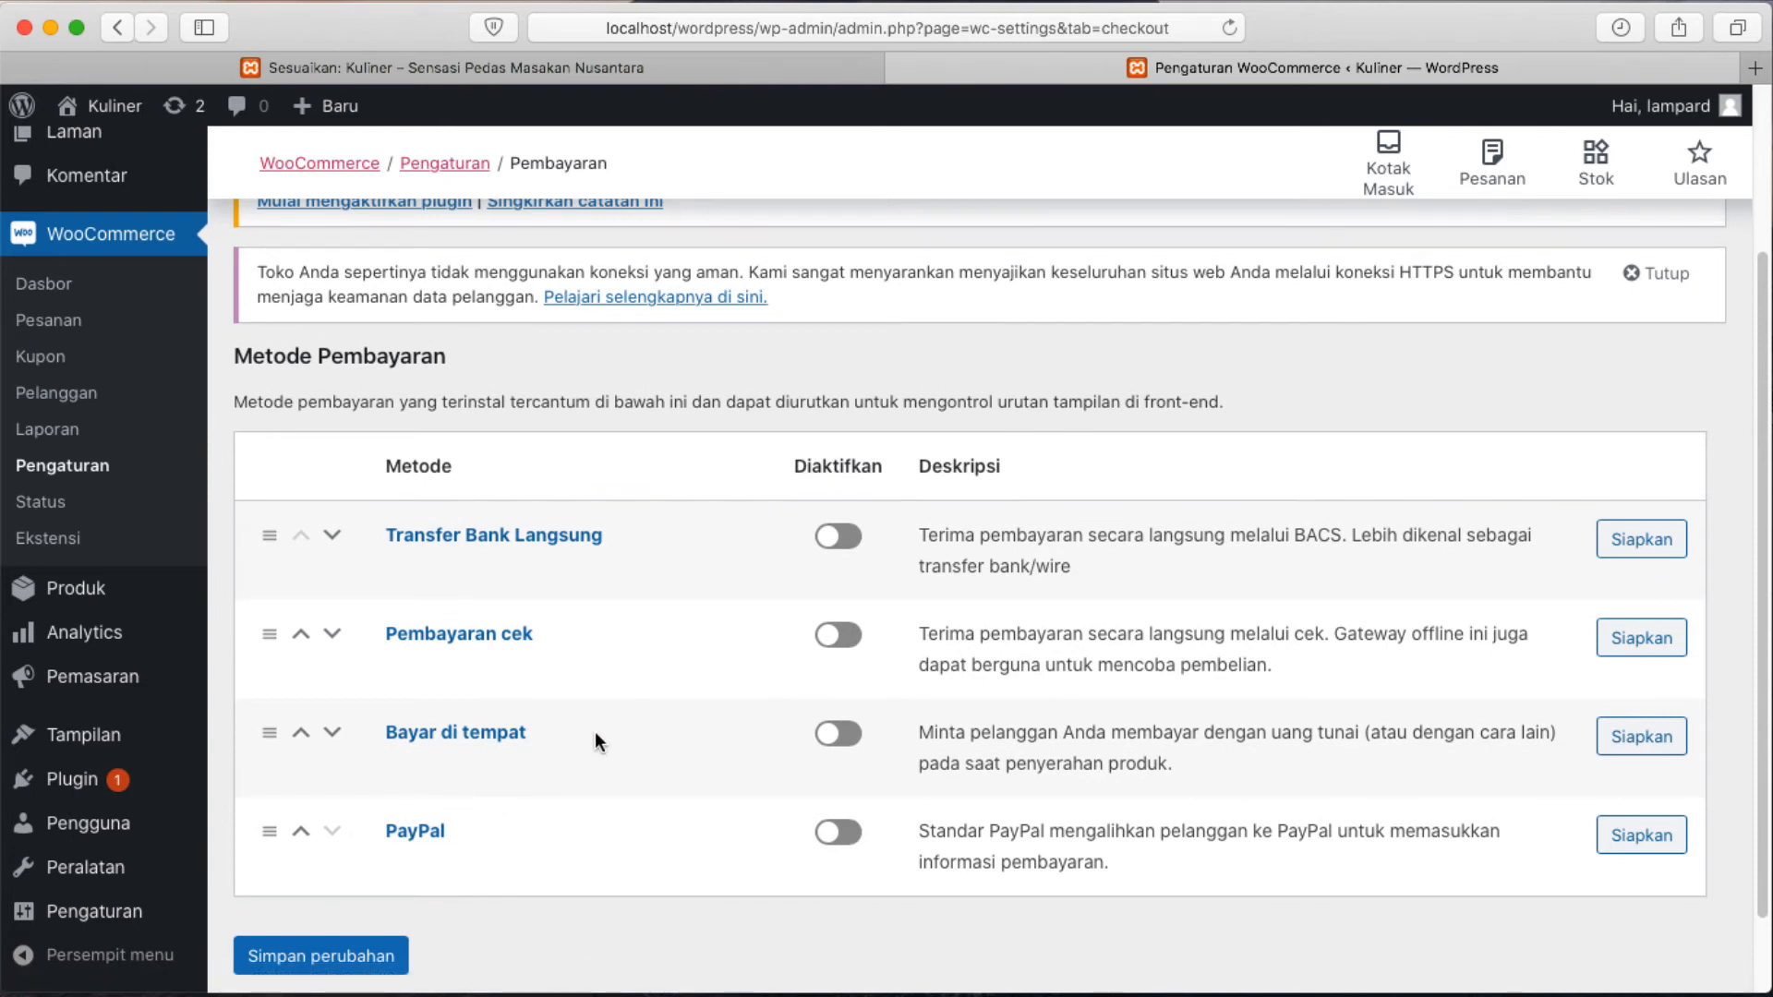
pyautogui.scroll(-1, 607, 781)
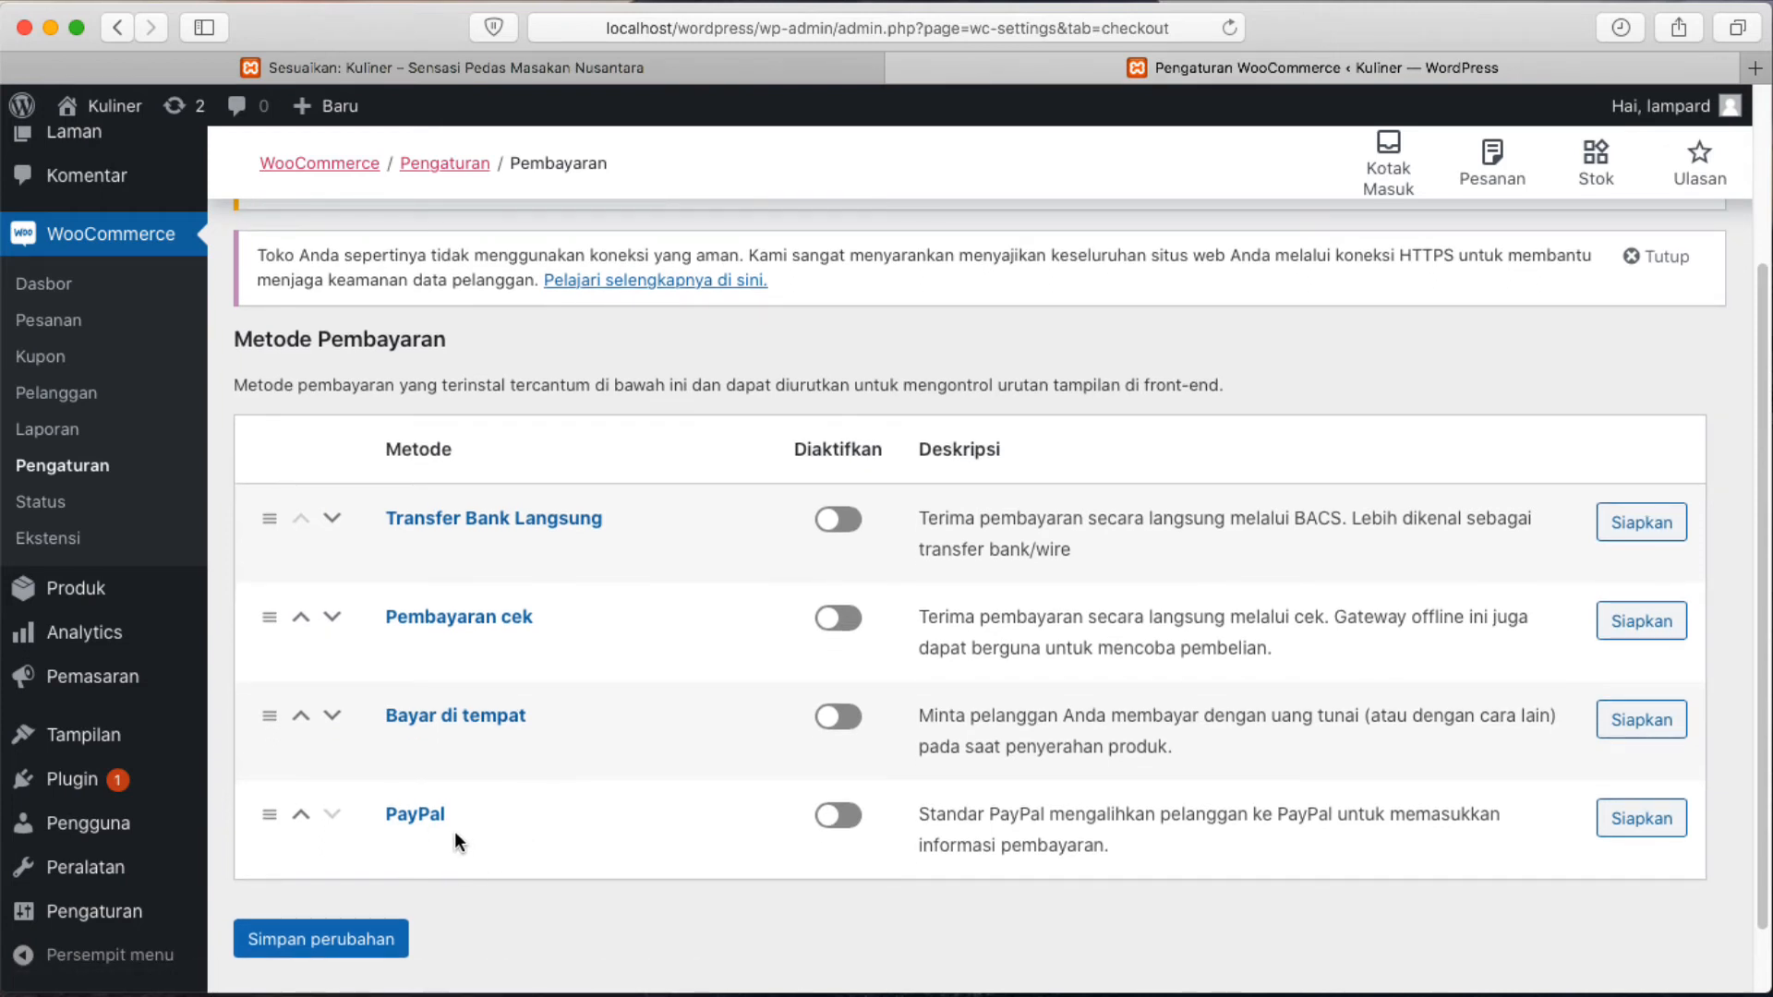
pyautogui.scroll(5, 719, 552)
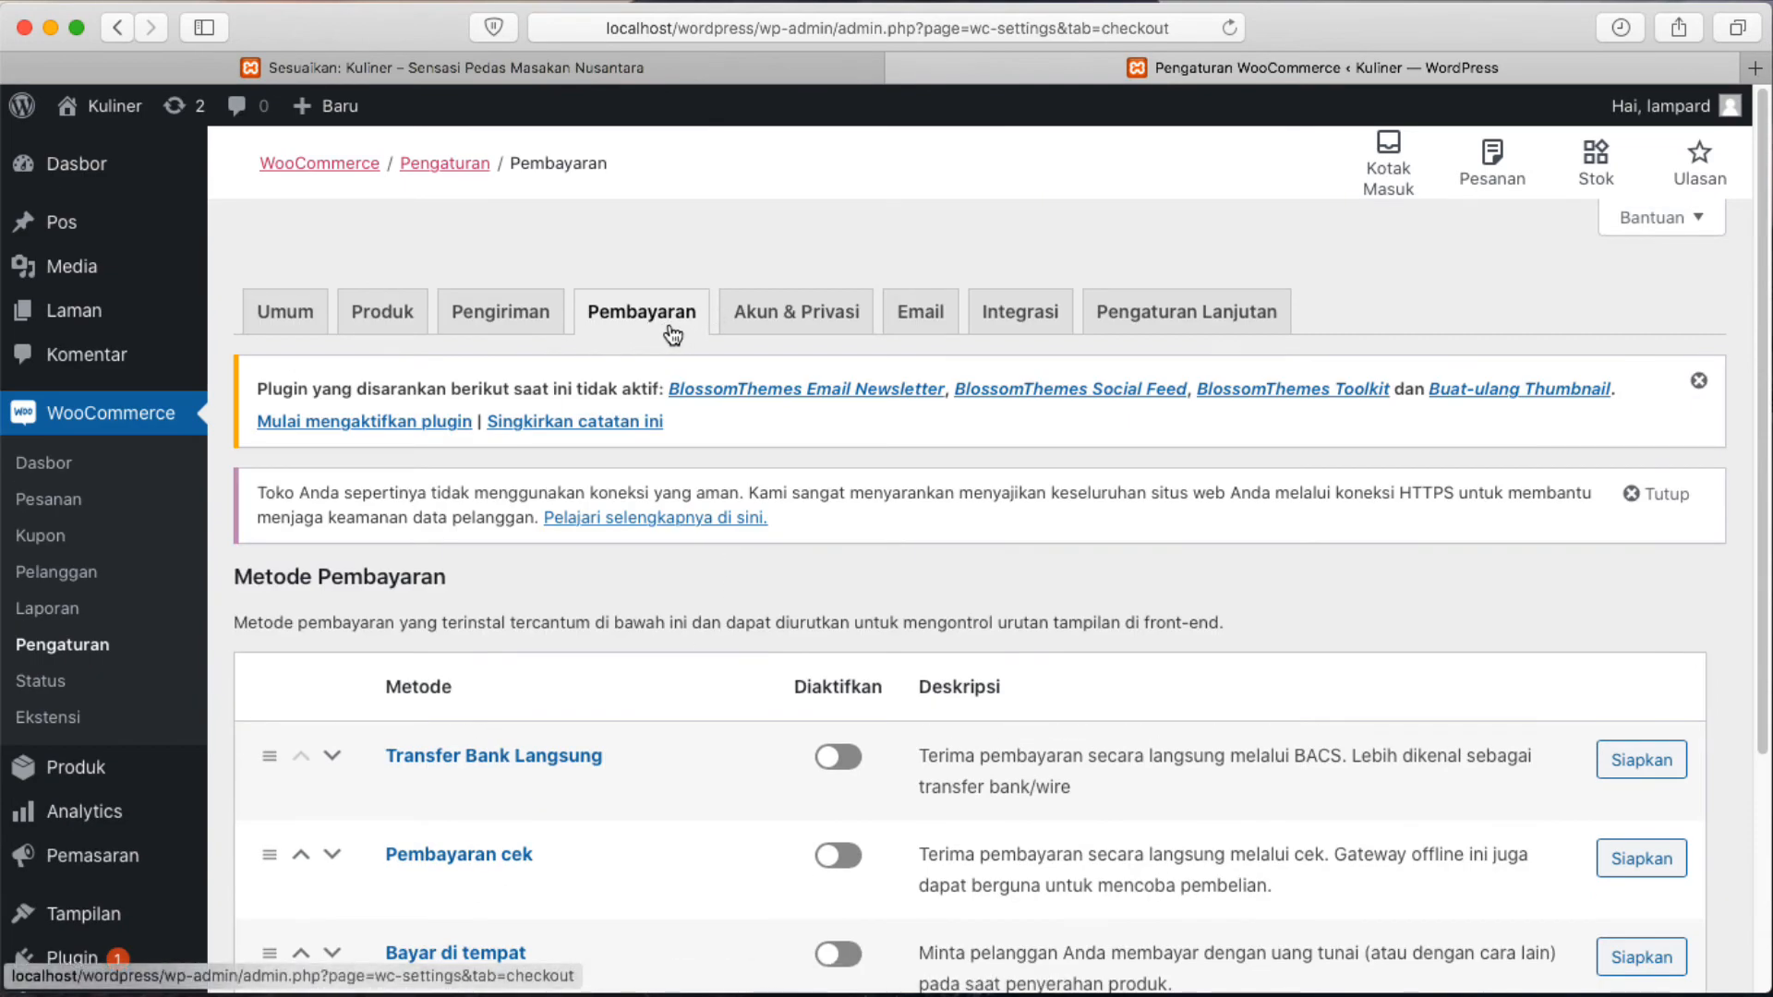
pyautogui.click(800, 319)
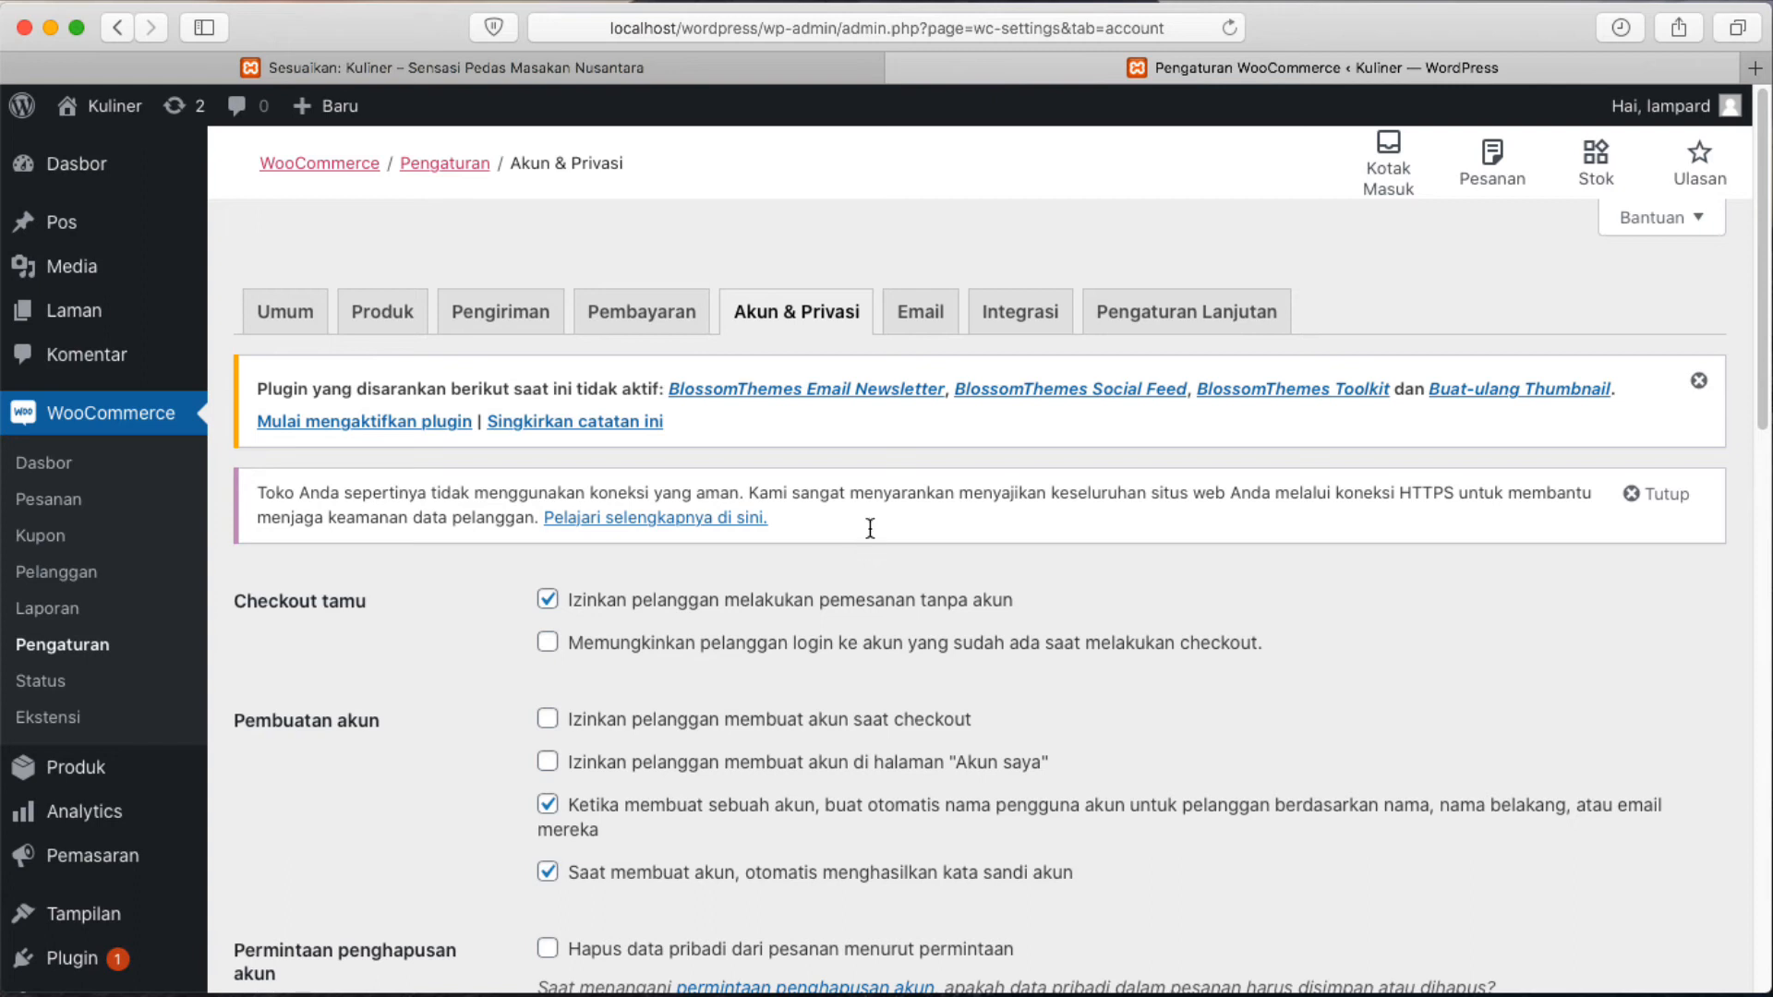
pyautogui.click(921, 314)
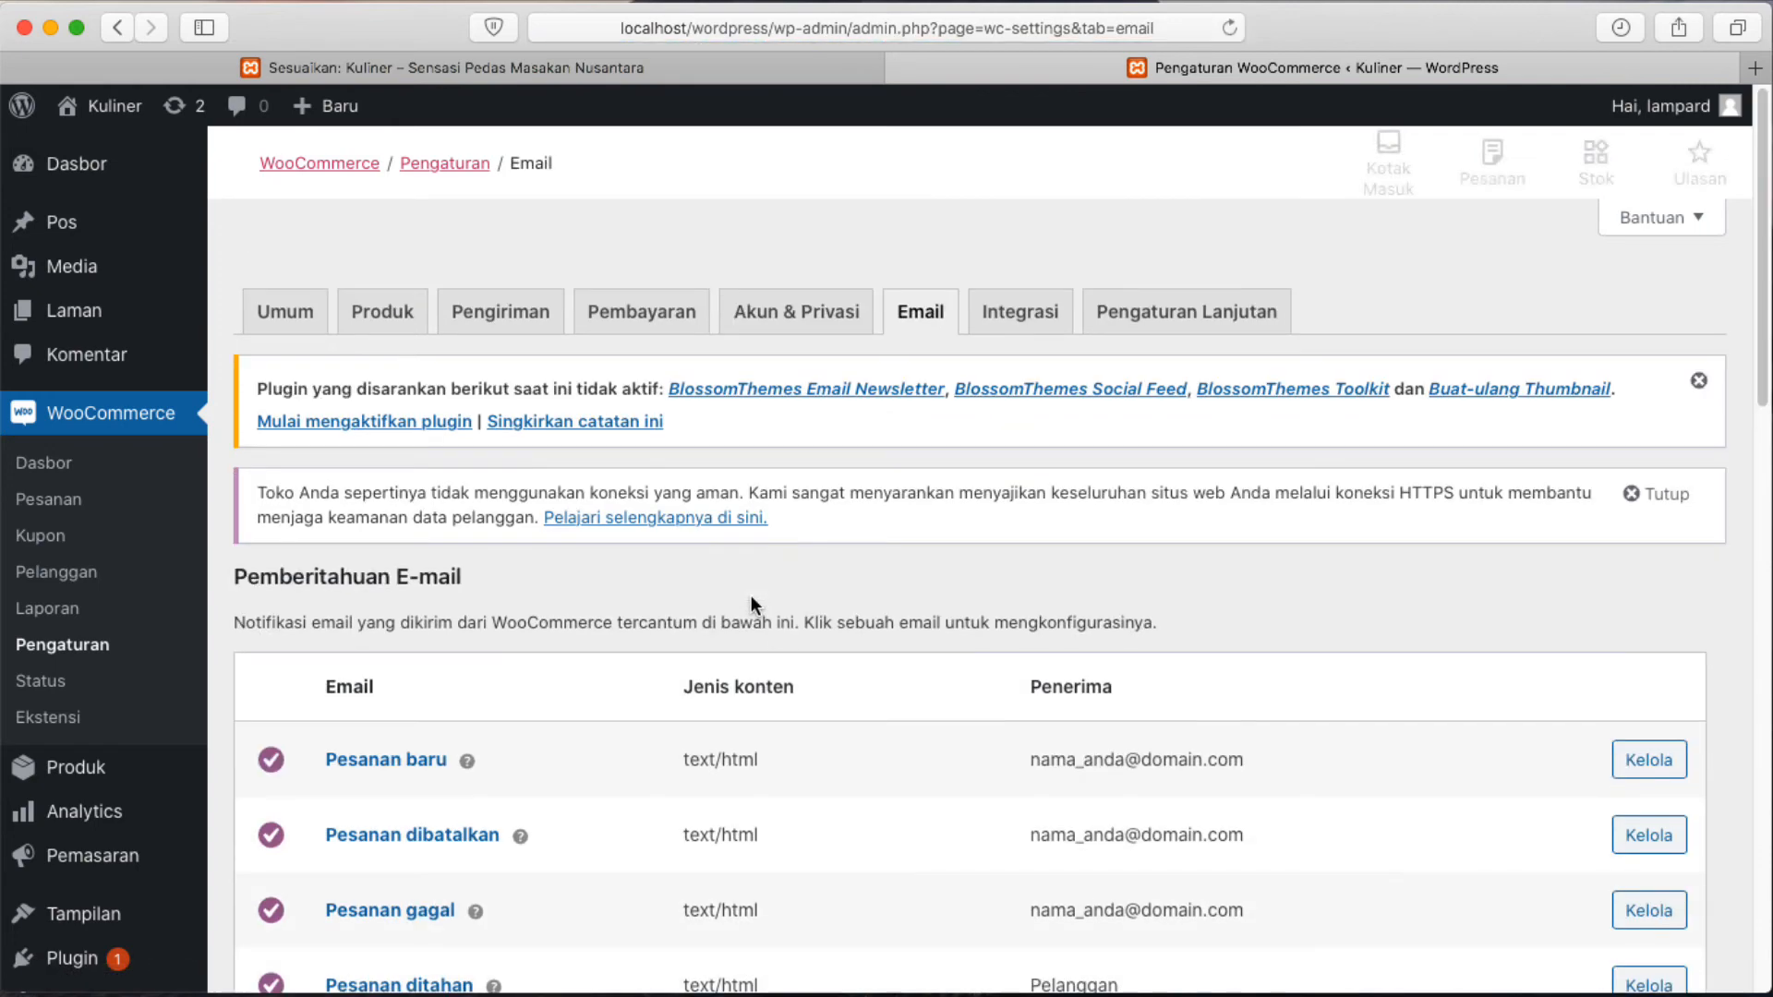
# Scroll through the Email notification list, then open the Integrasi tab with MaxMind Geolocation.
pyautogui.scroll(-1, 757, 691)
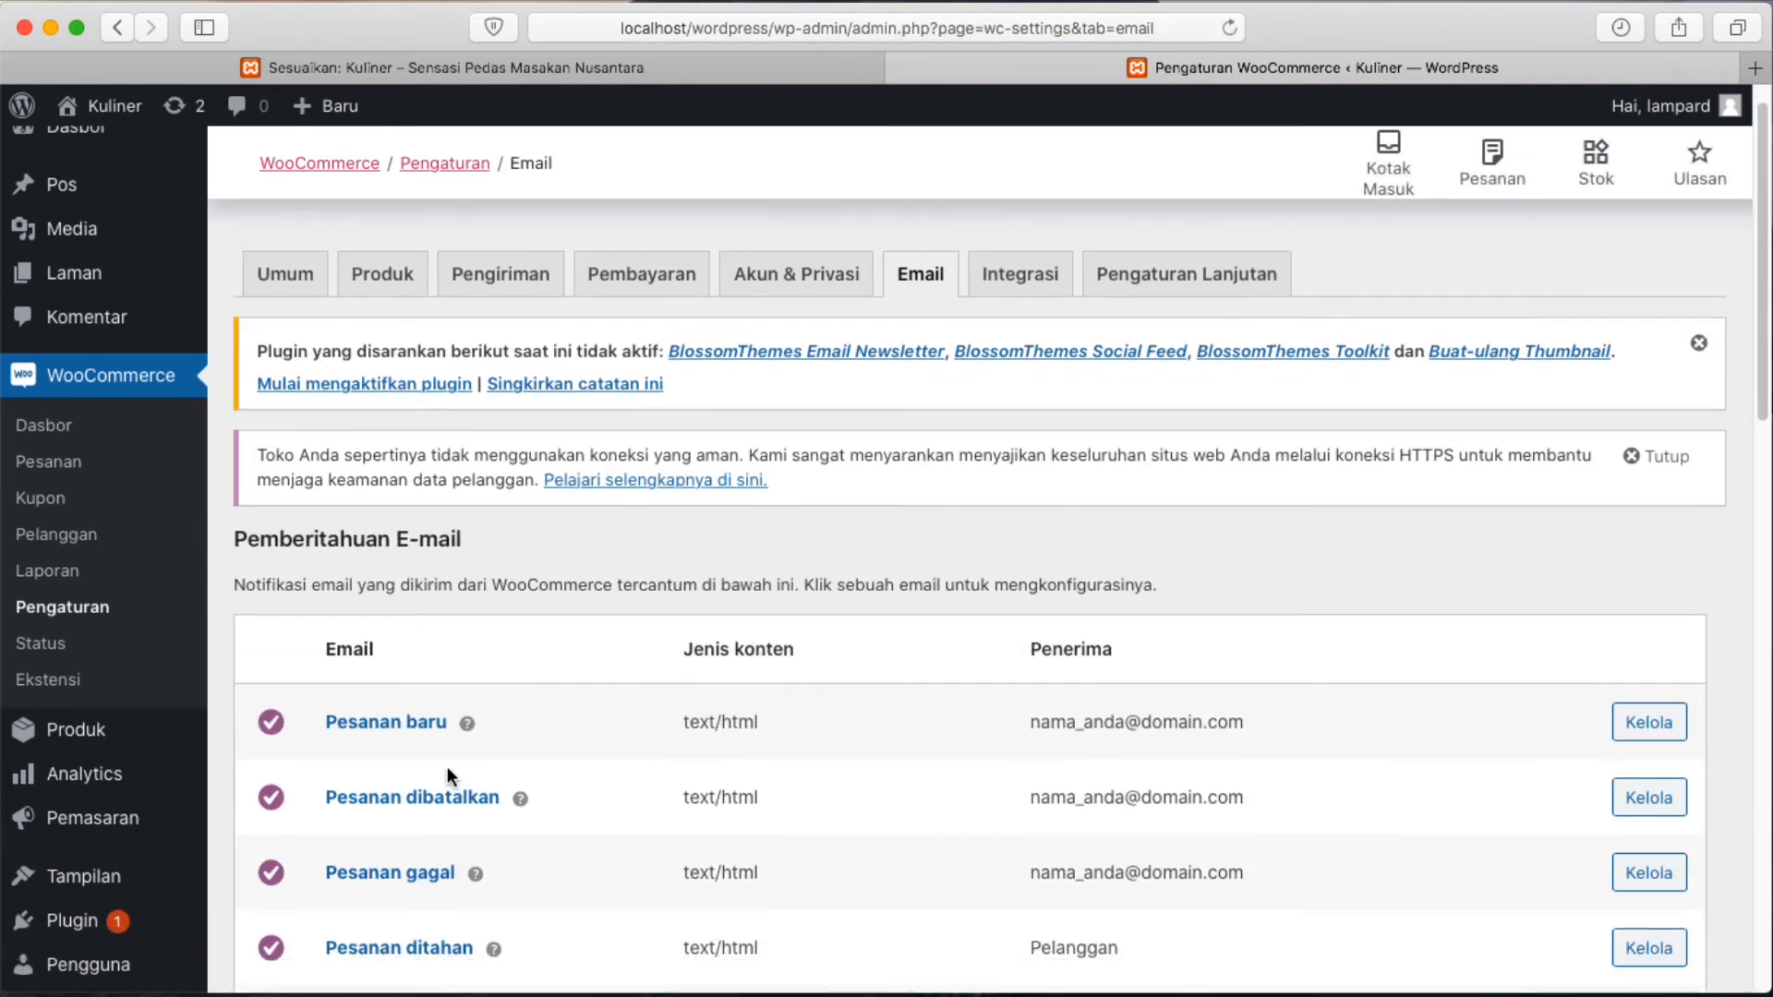
pyautogui.scroll(-1, 647, 723)
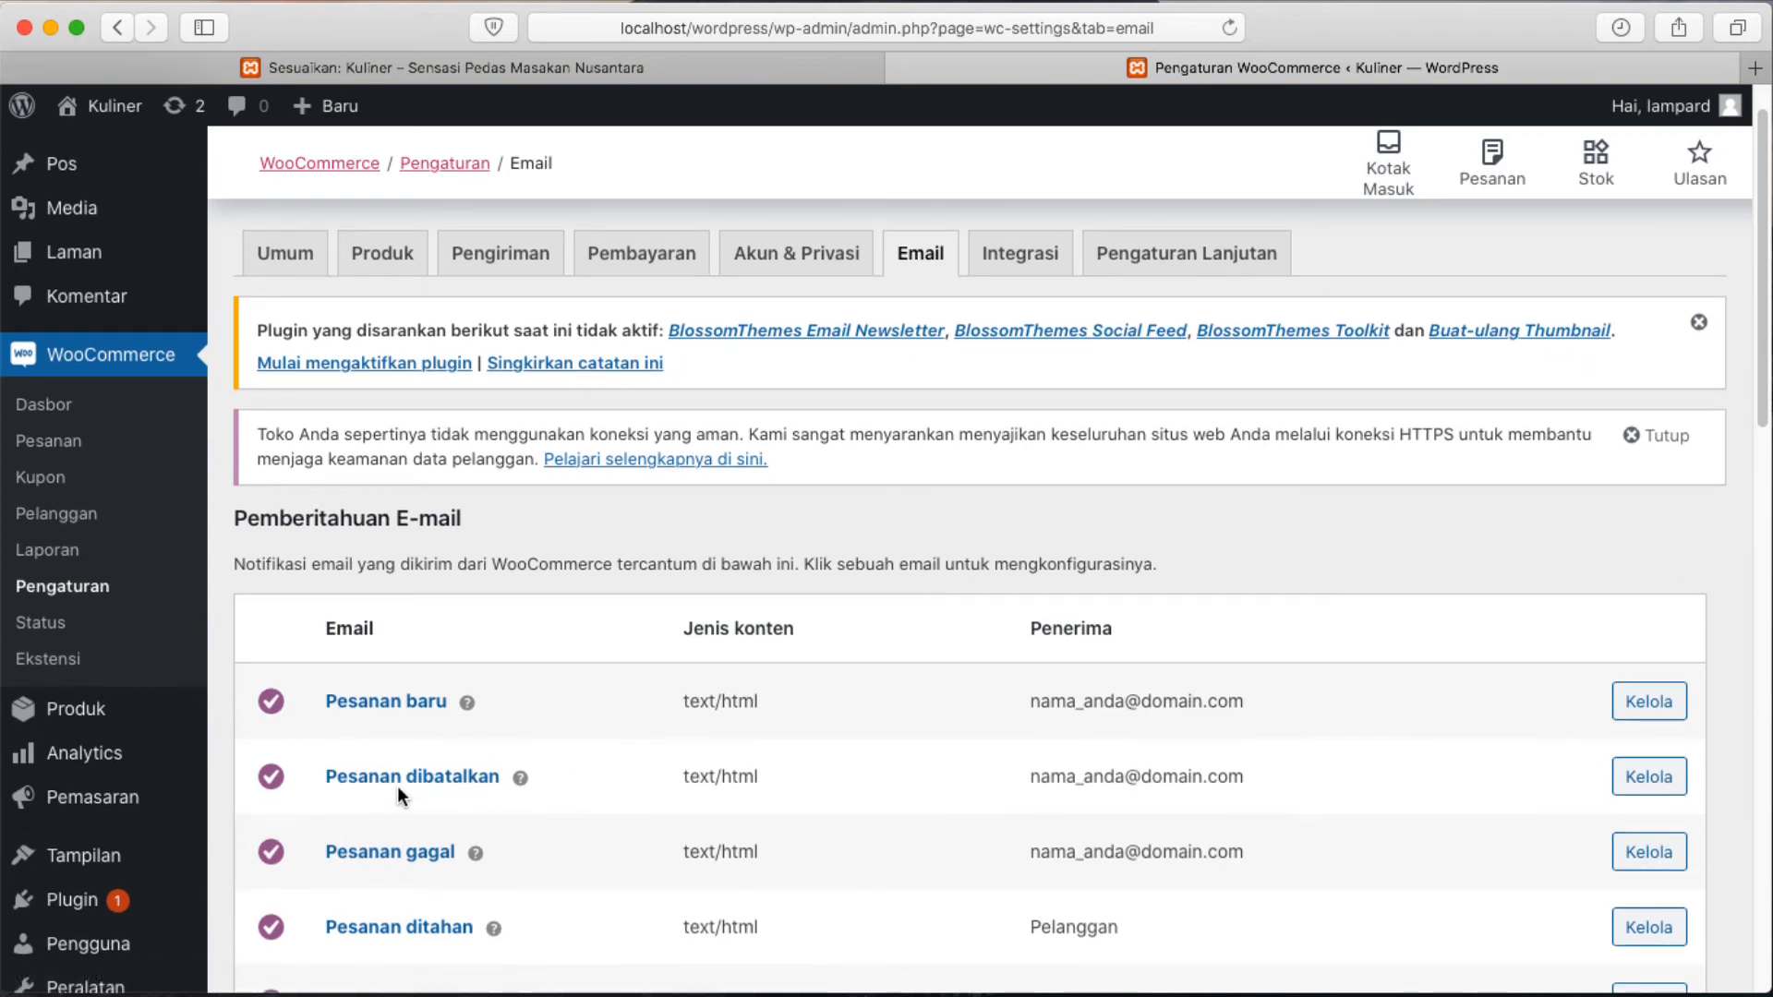
pyautogui.scroll(-2, 404, 785)
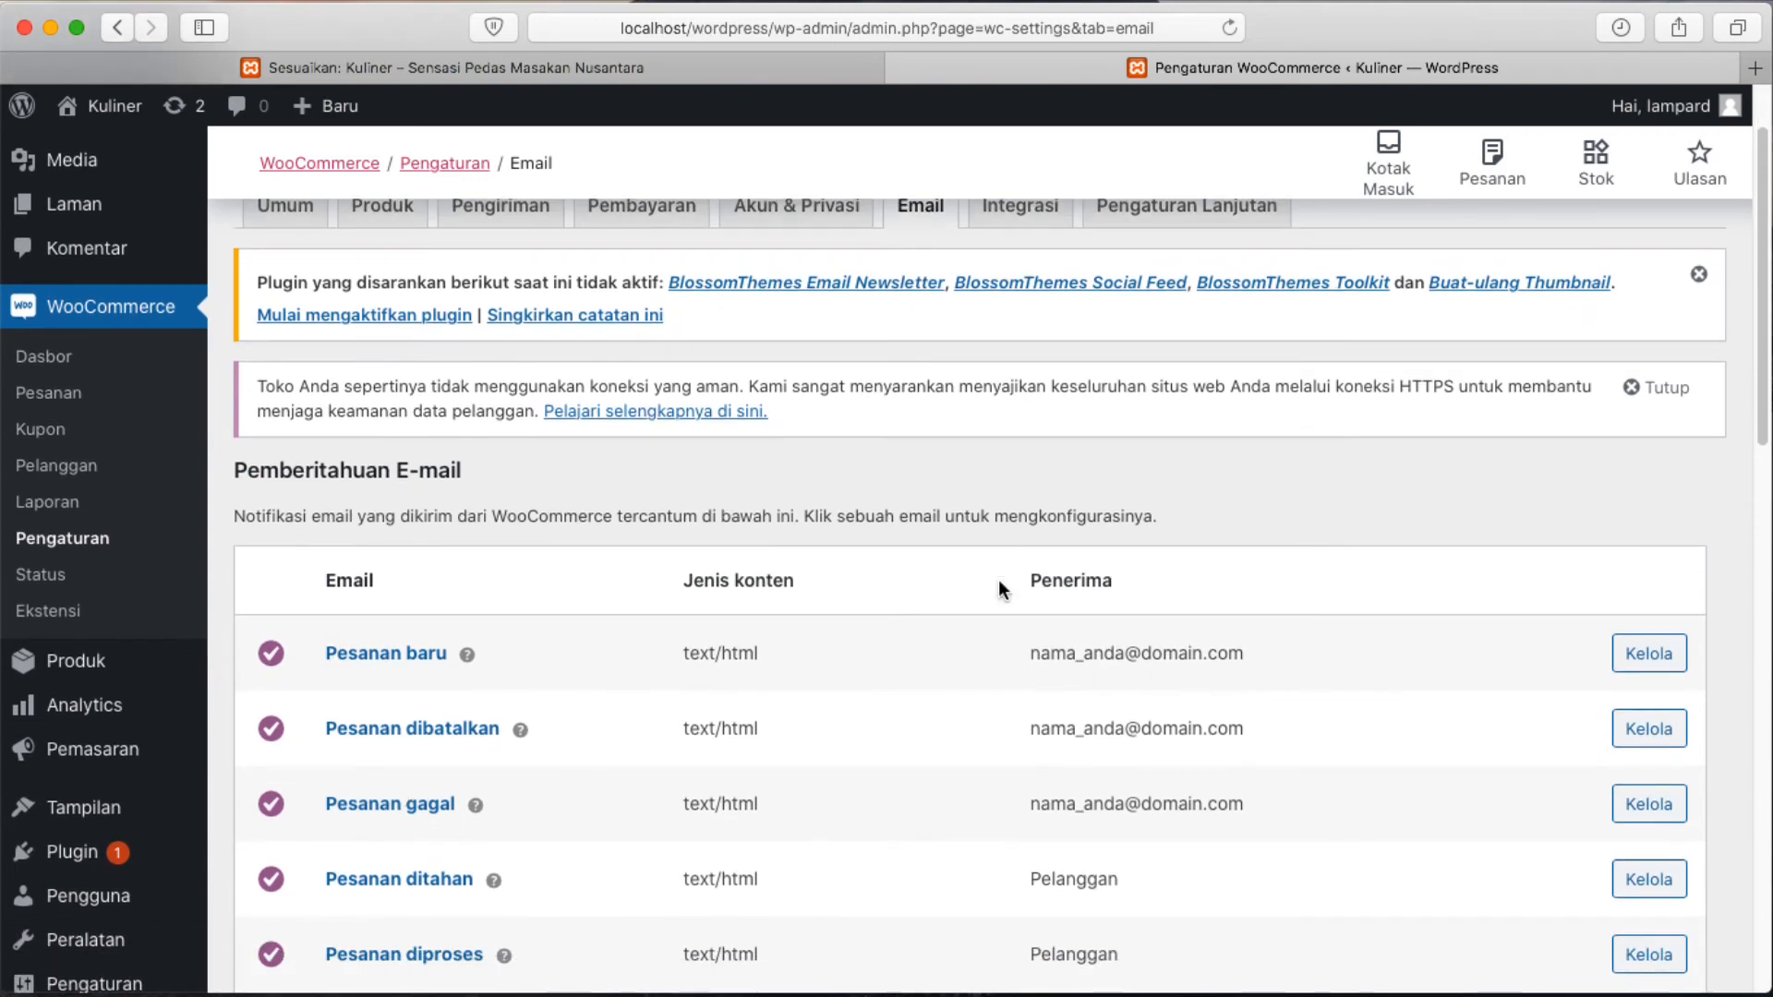
pyautogui.scroll(-8, 1189, 748)
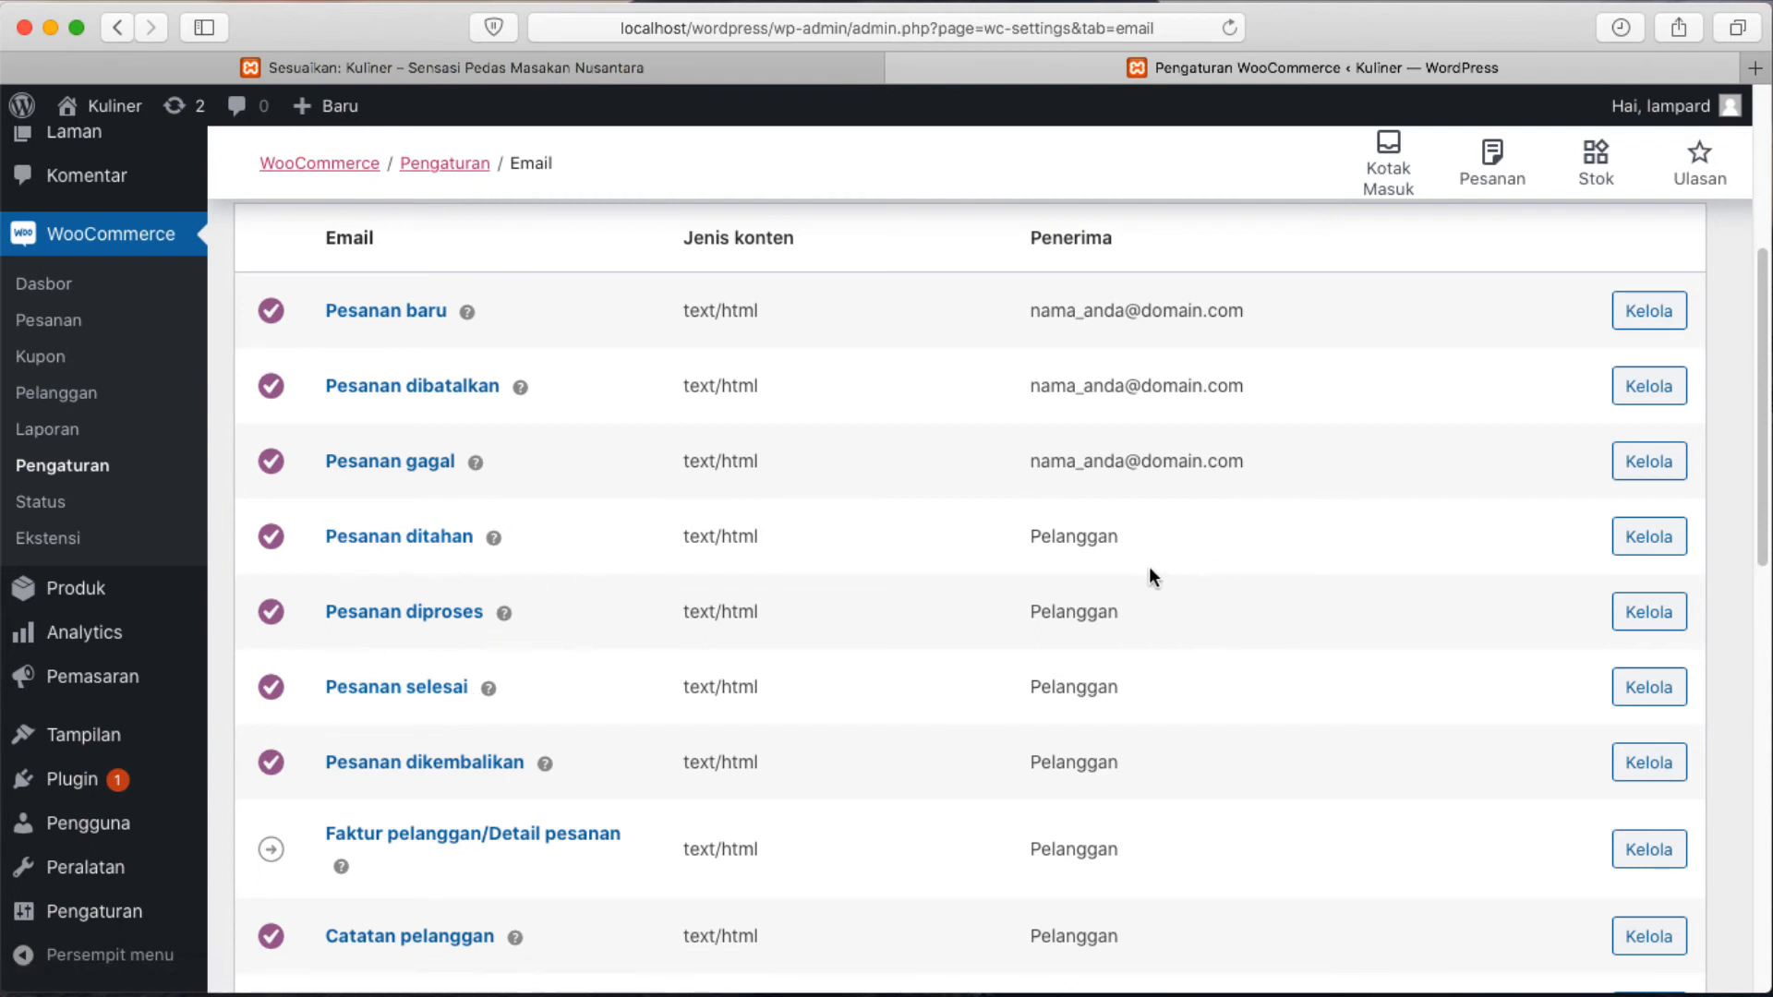
pyautogui.scroll(3, 1149, 567)
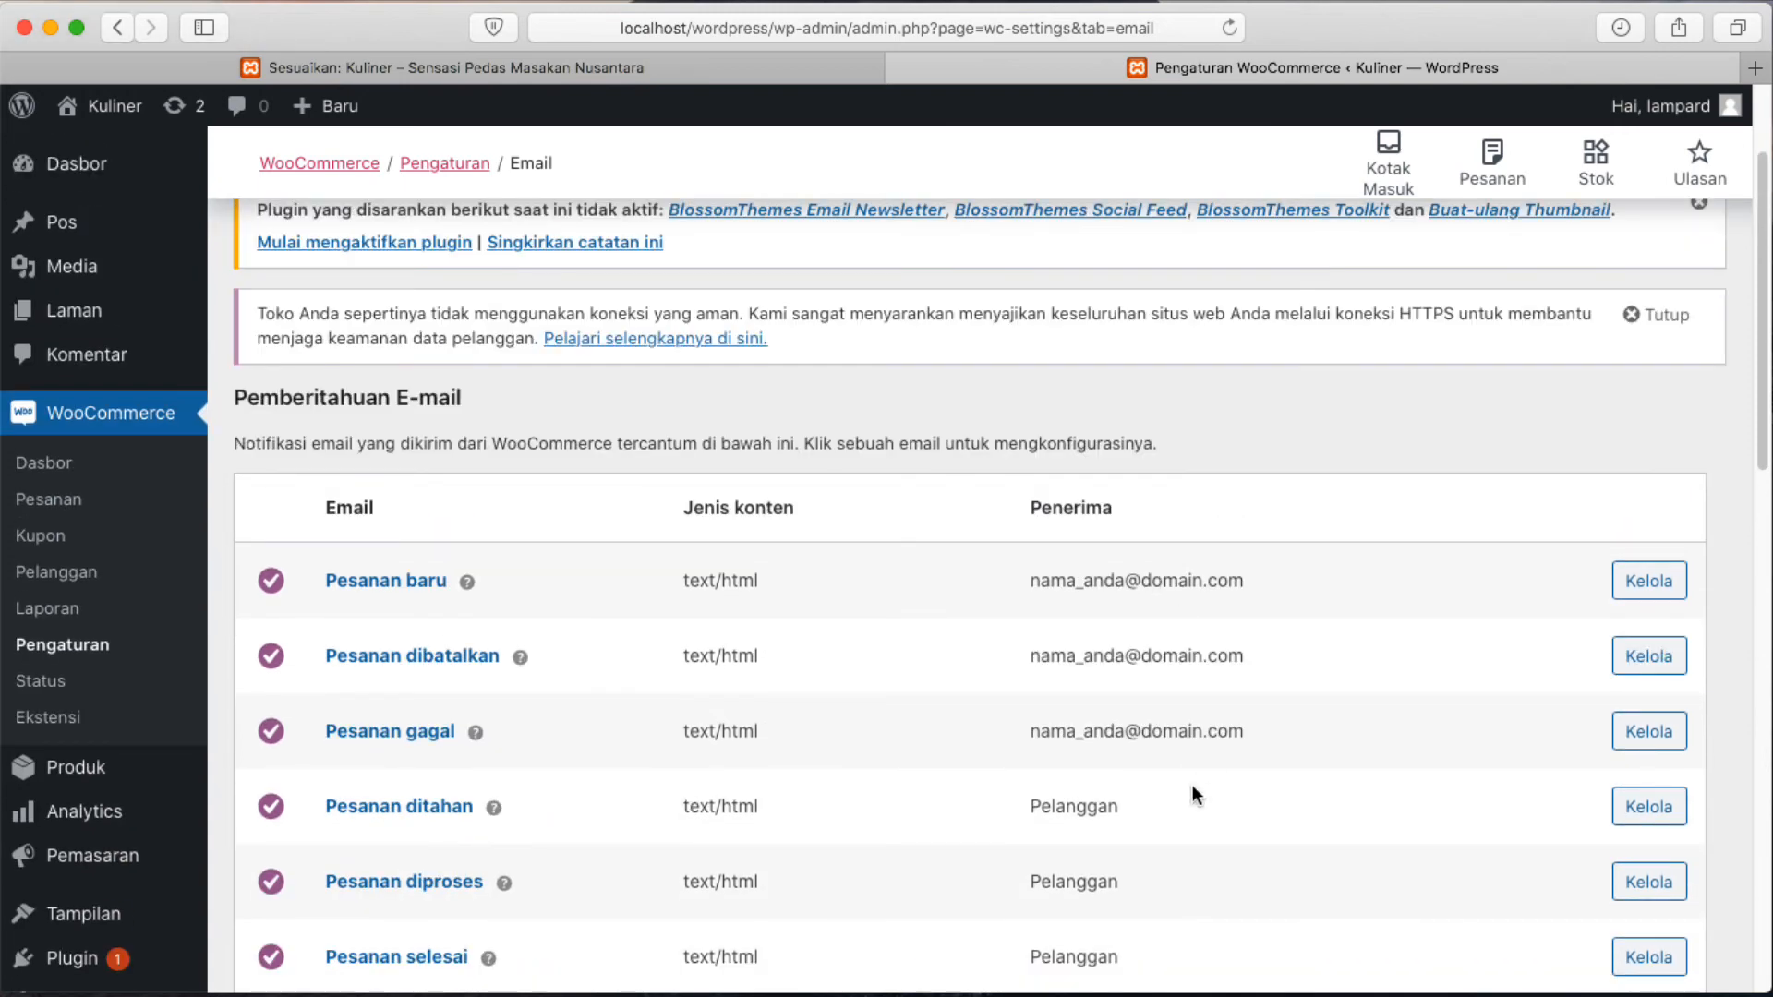
pyautogui.scroll(-4, 1193, 789)
pyautogui.scroll(6, 1121, 871)
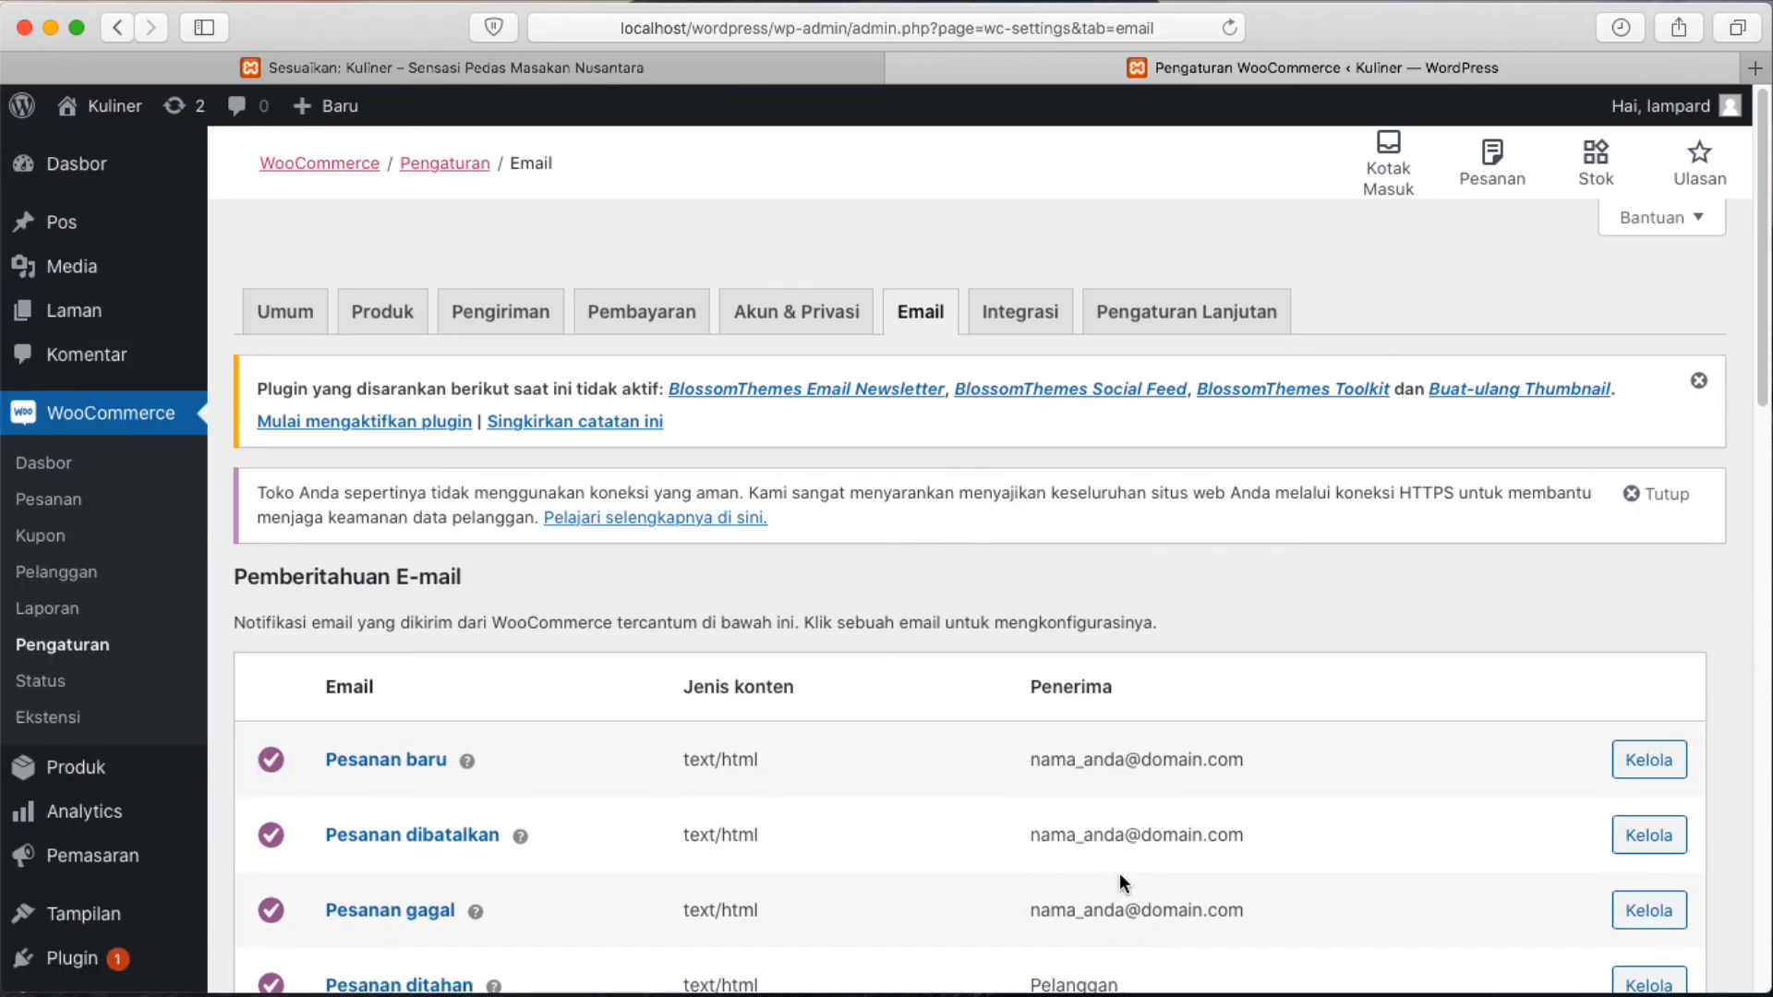
pyautogui.click(1016, 313)
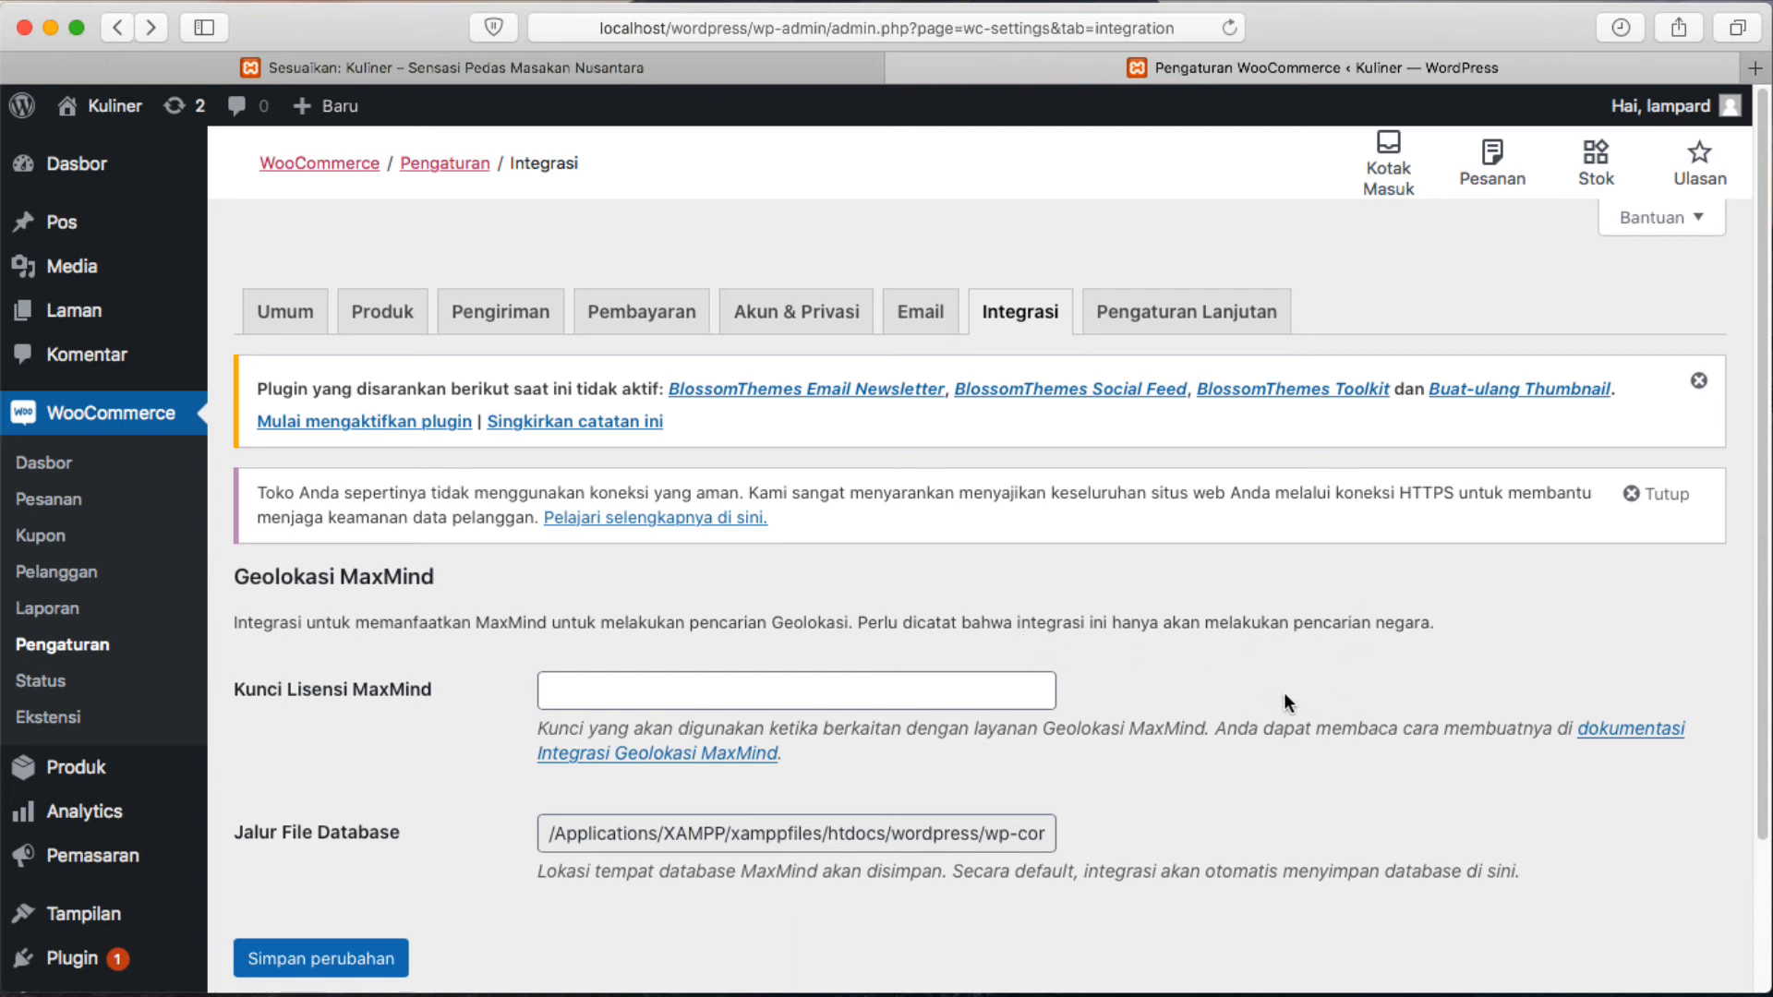
# Scroll the MaxMind Integrasi page, then open the Pengaturan Lanjutan tab.
pyautogui.scroll(-4, 1143, 604)
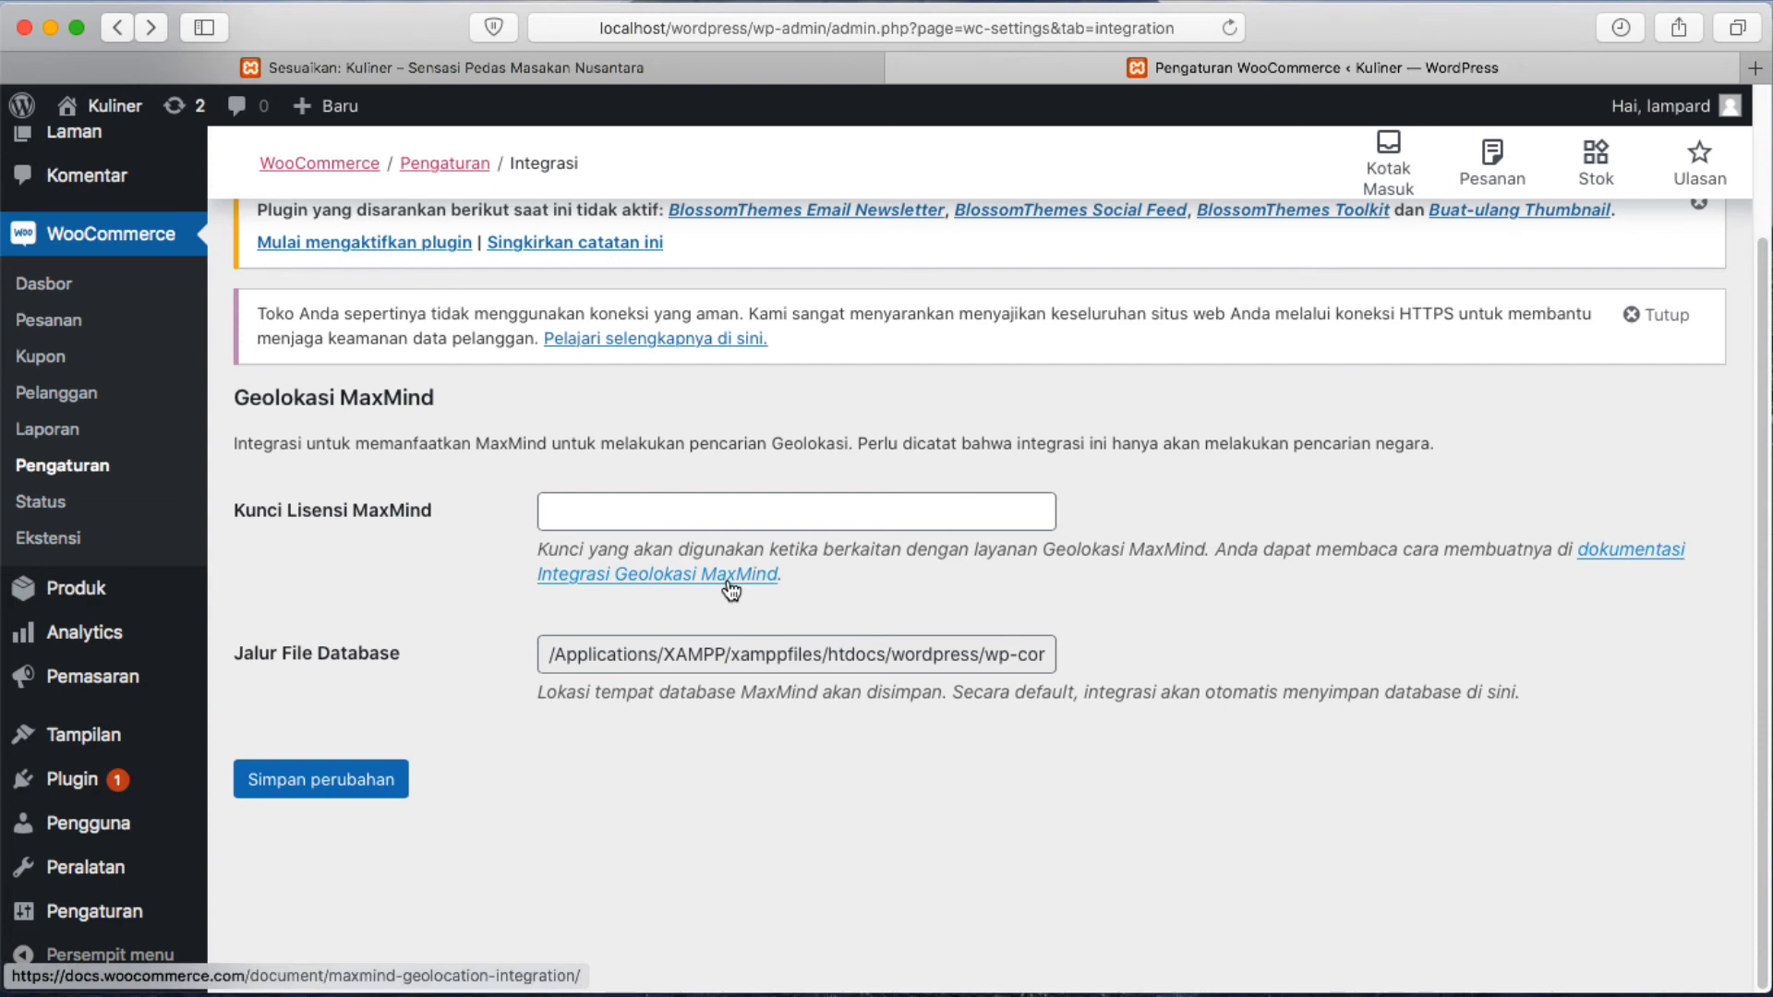
pyautogui.scroll(3, 730, 589)
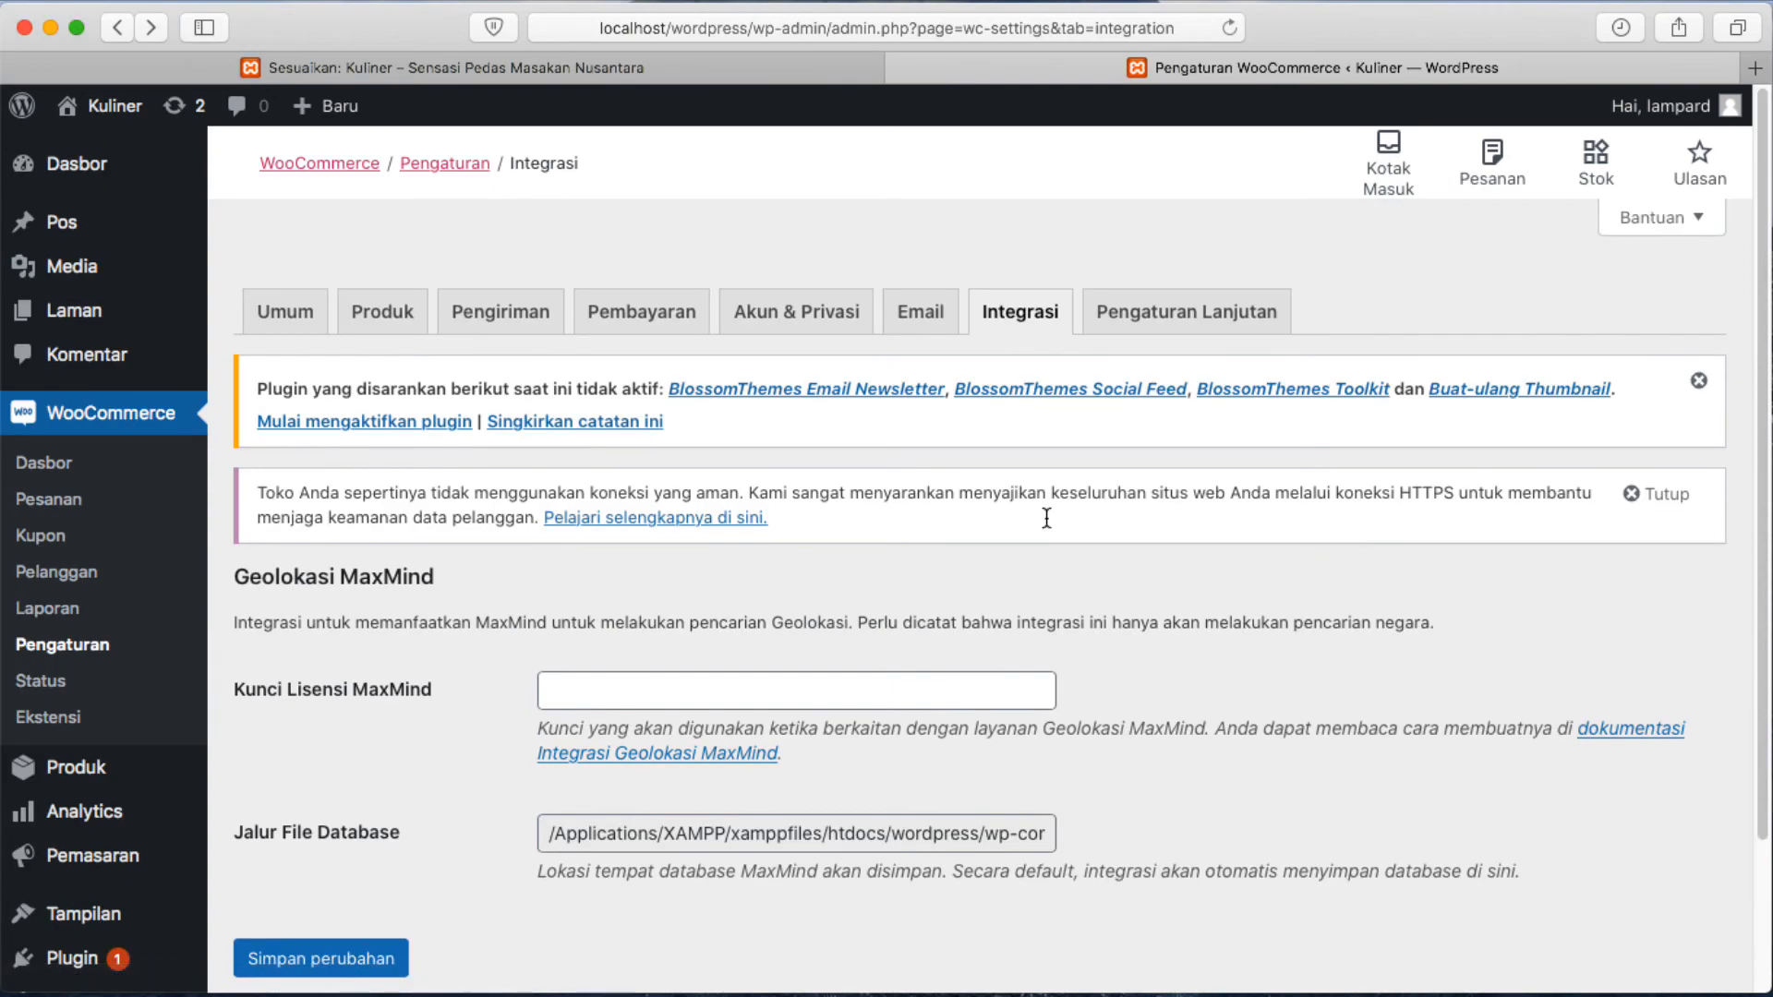
pyautogui.click(1177, 315)
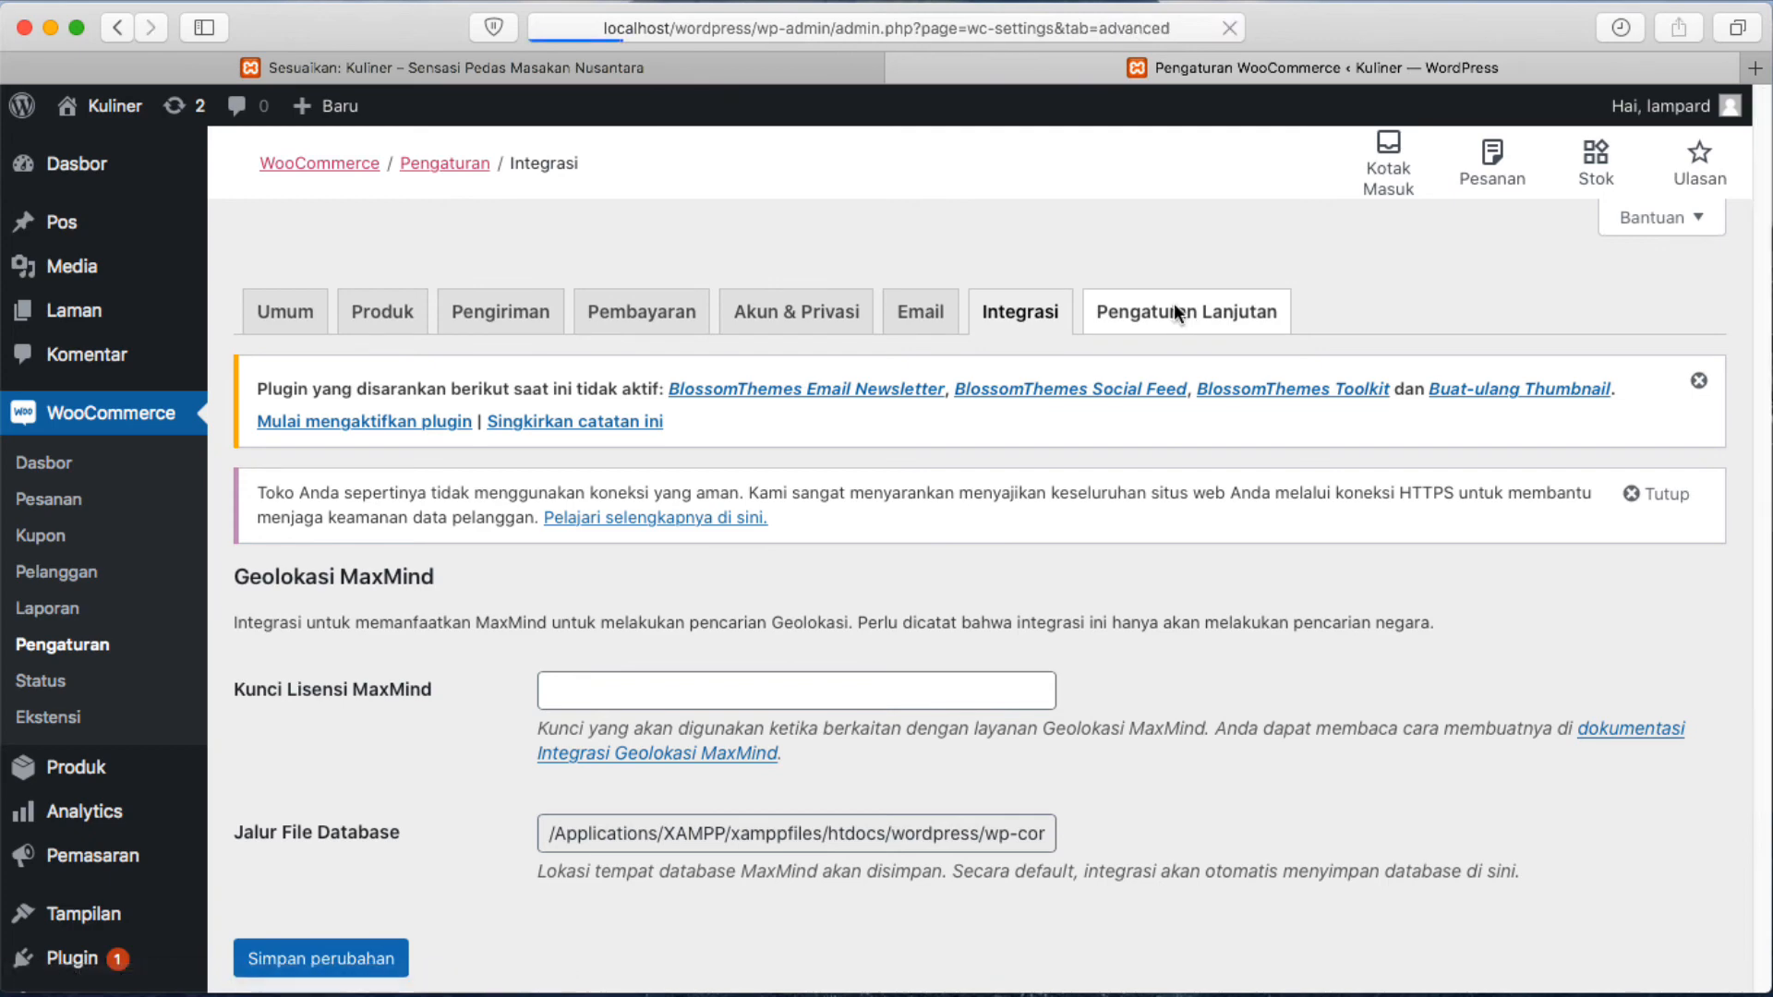
pyautogui.scroll(-3, 991, 501)
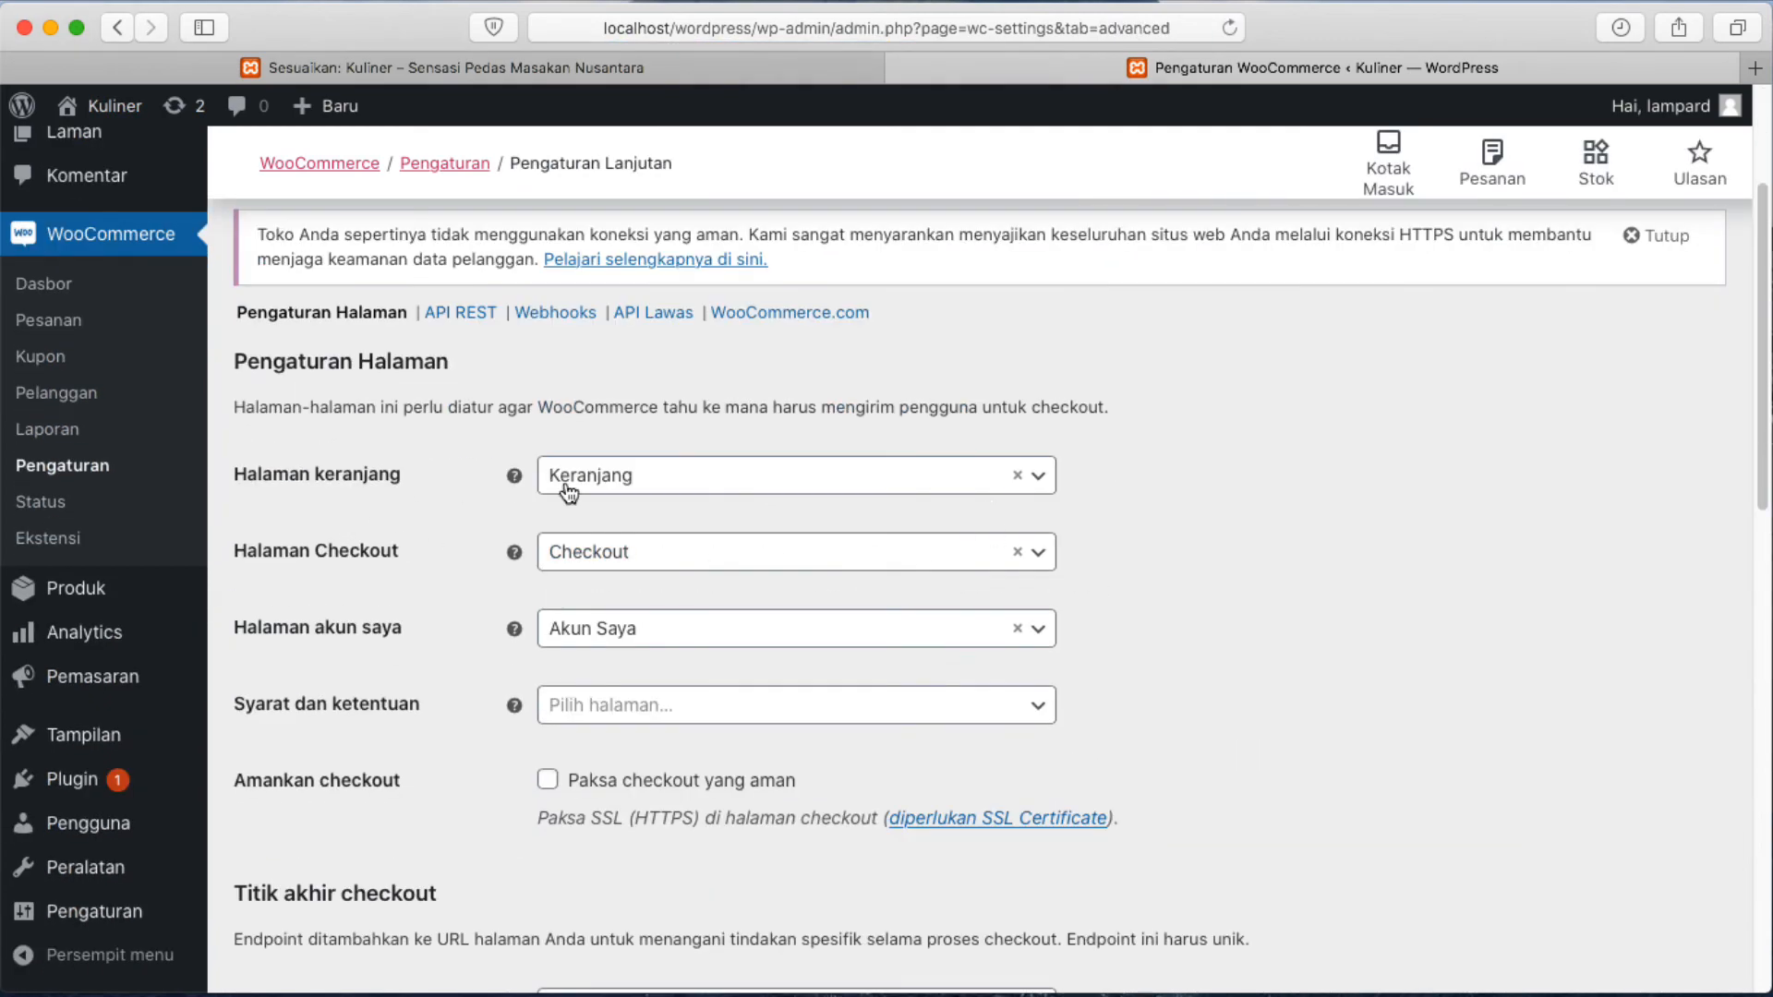
# Keep Keranjang as the cart page, leave terms and conditions unset, and review the endpoints.
pyautogui.click(813, 485)
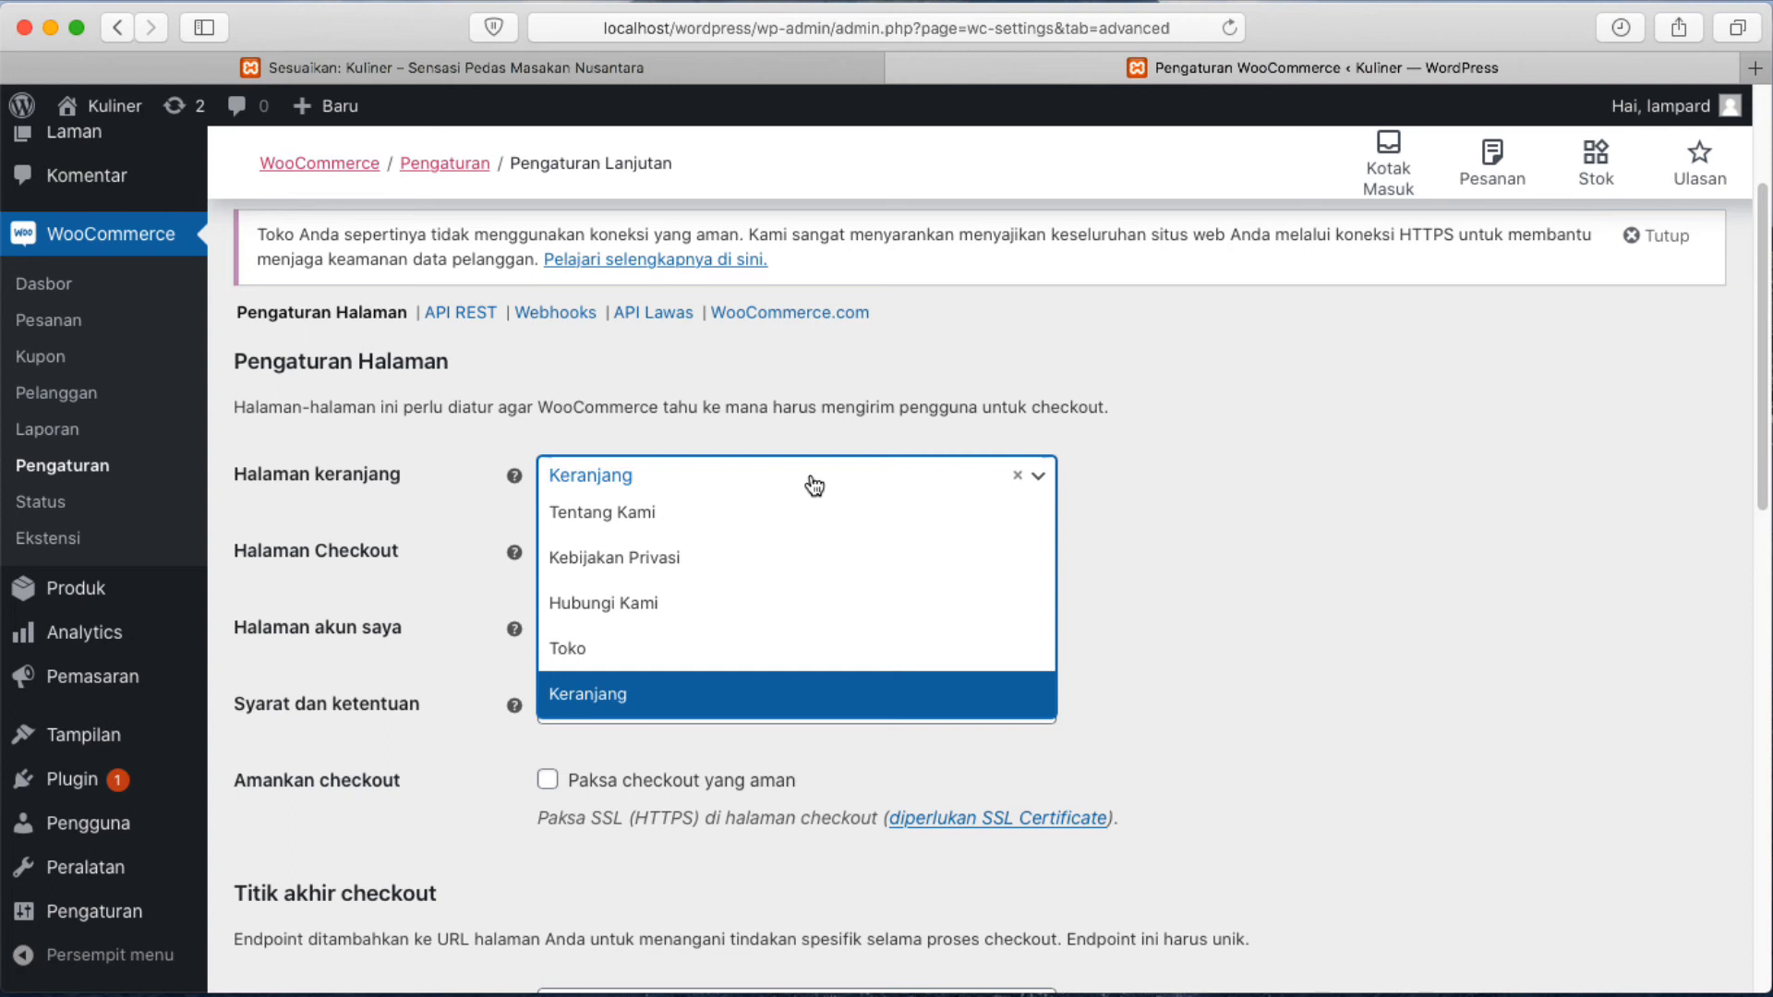
pyautogui.click(1260, 541)
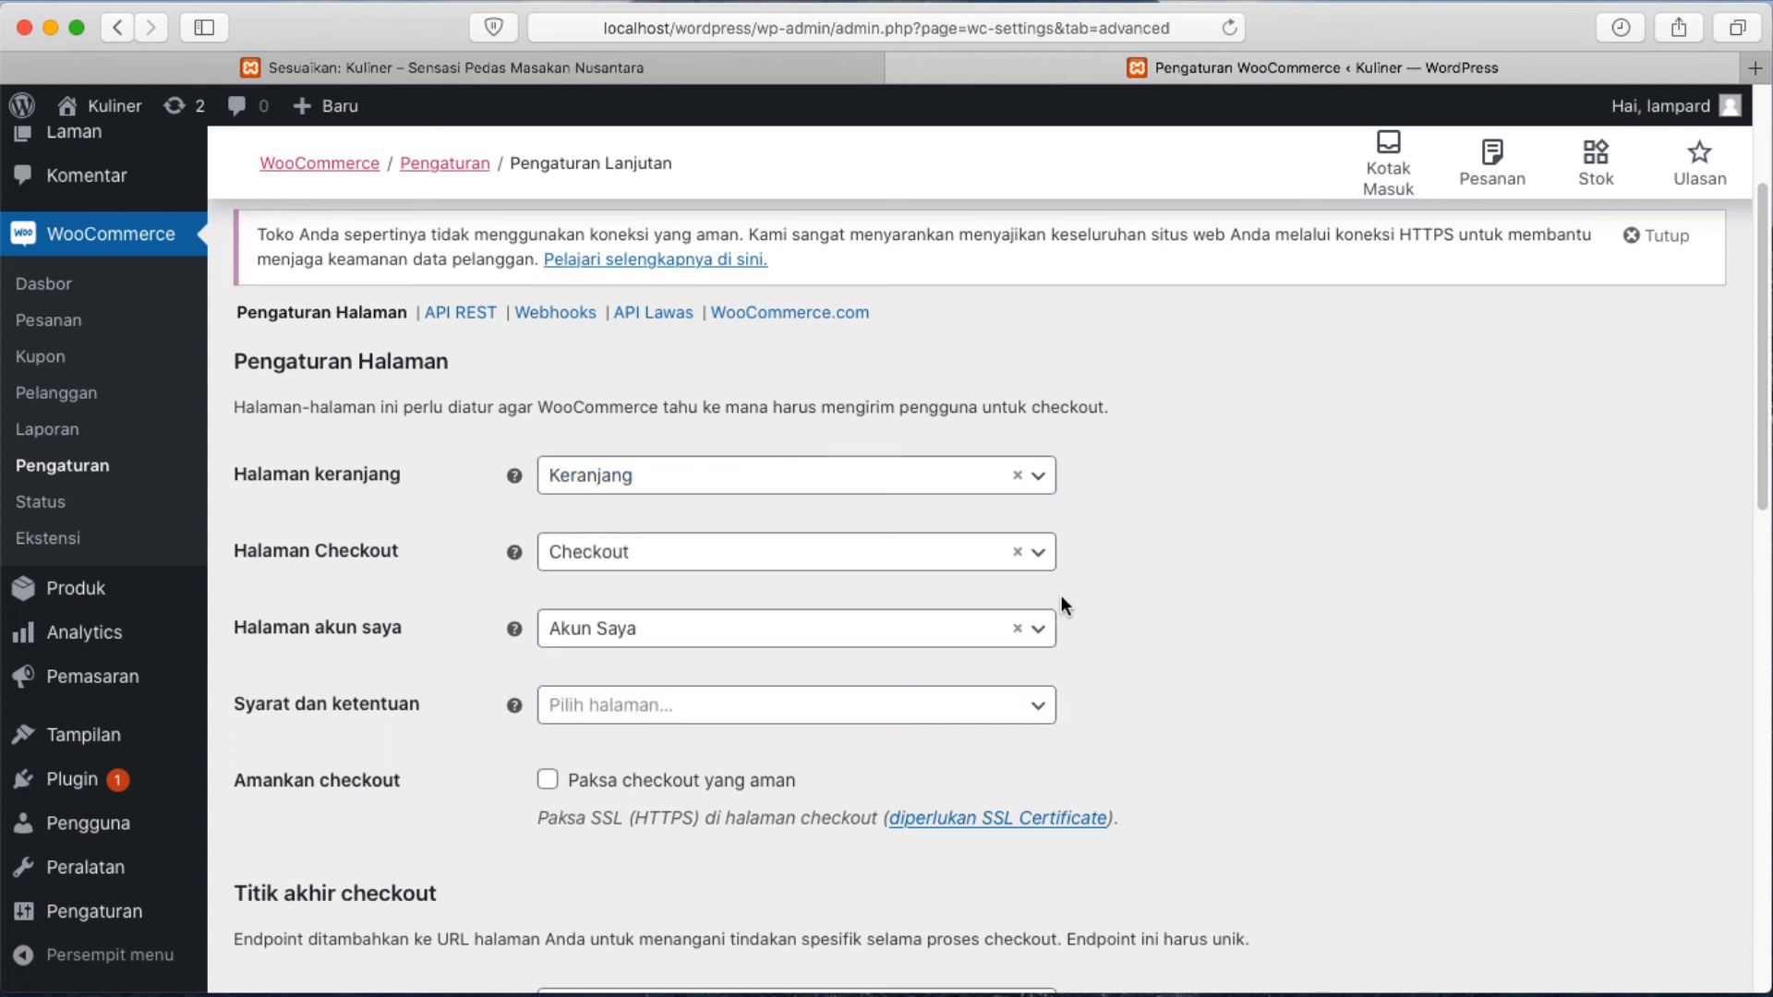
pyautogui.scroll(-1, 794, 637)
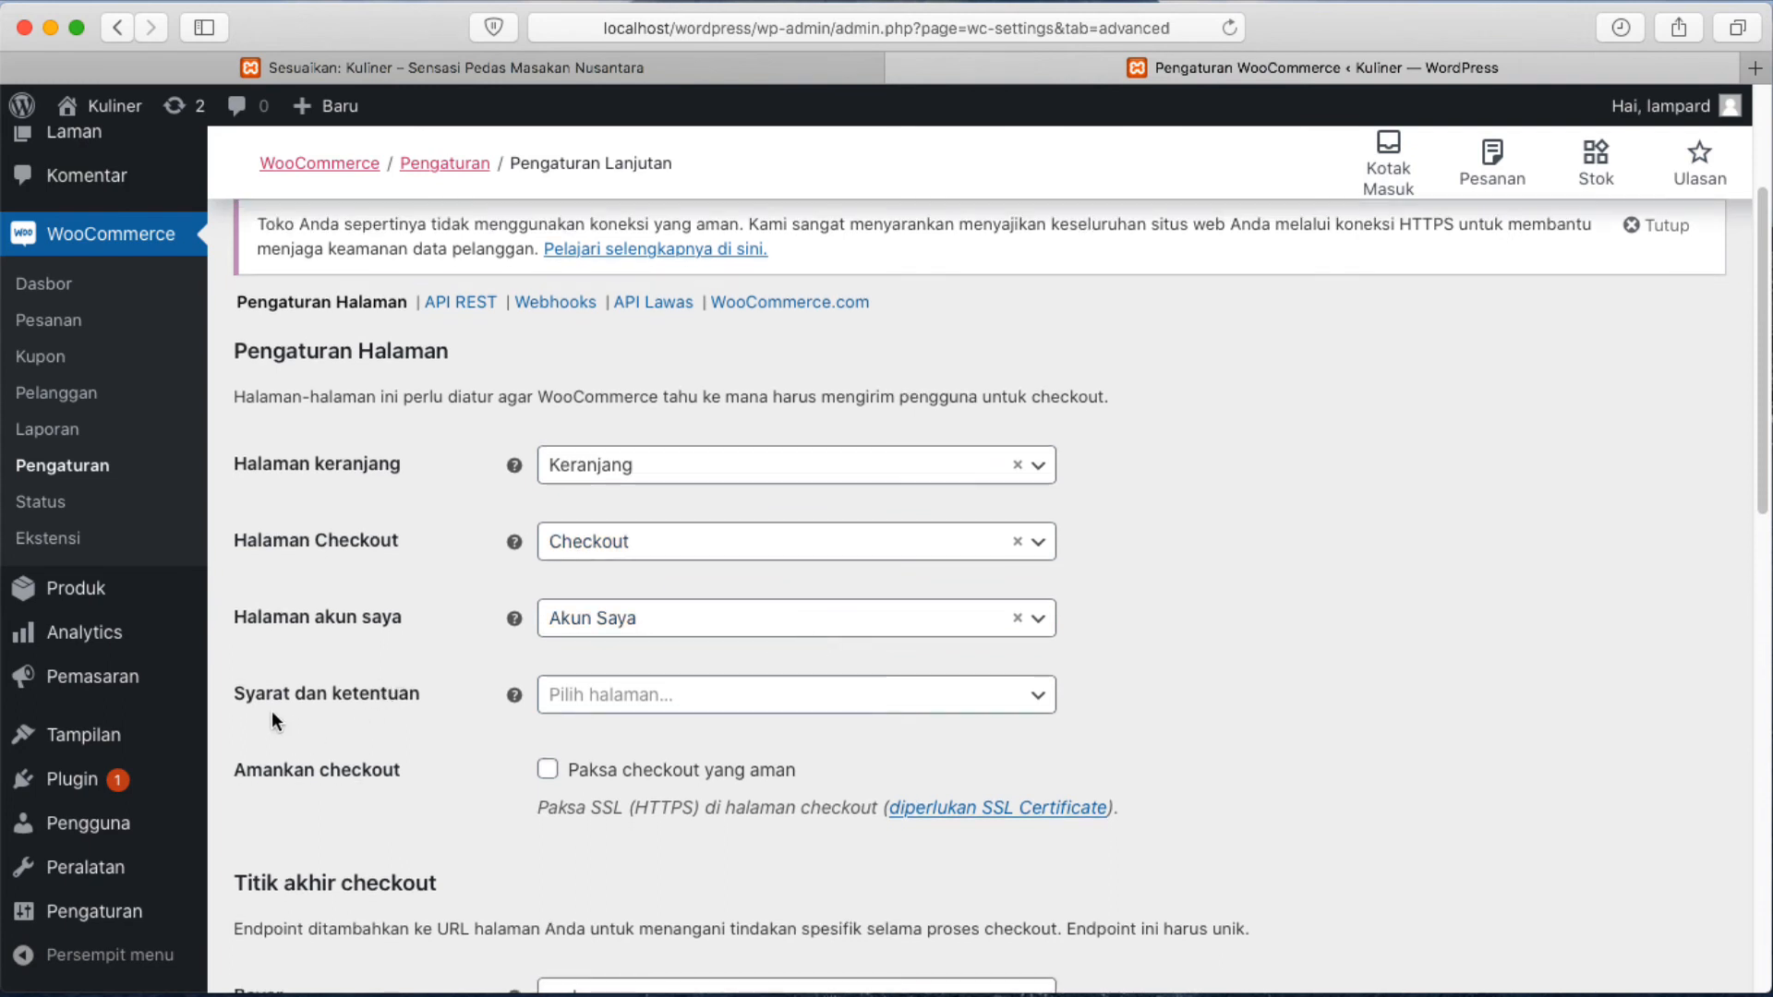
pyautogui.click(761, 697)
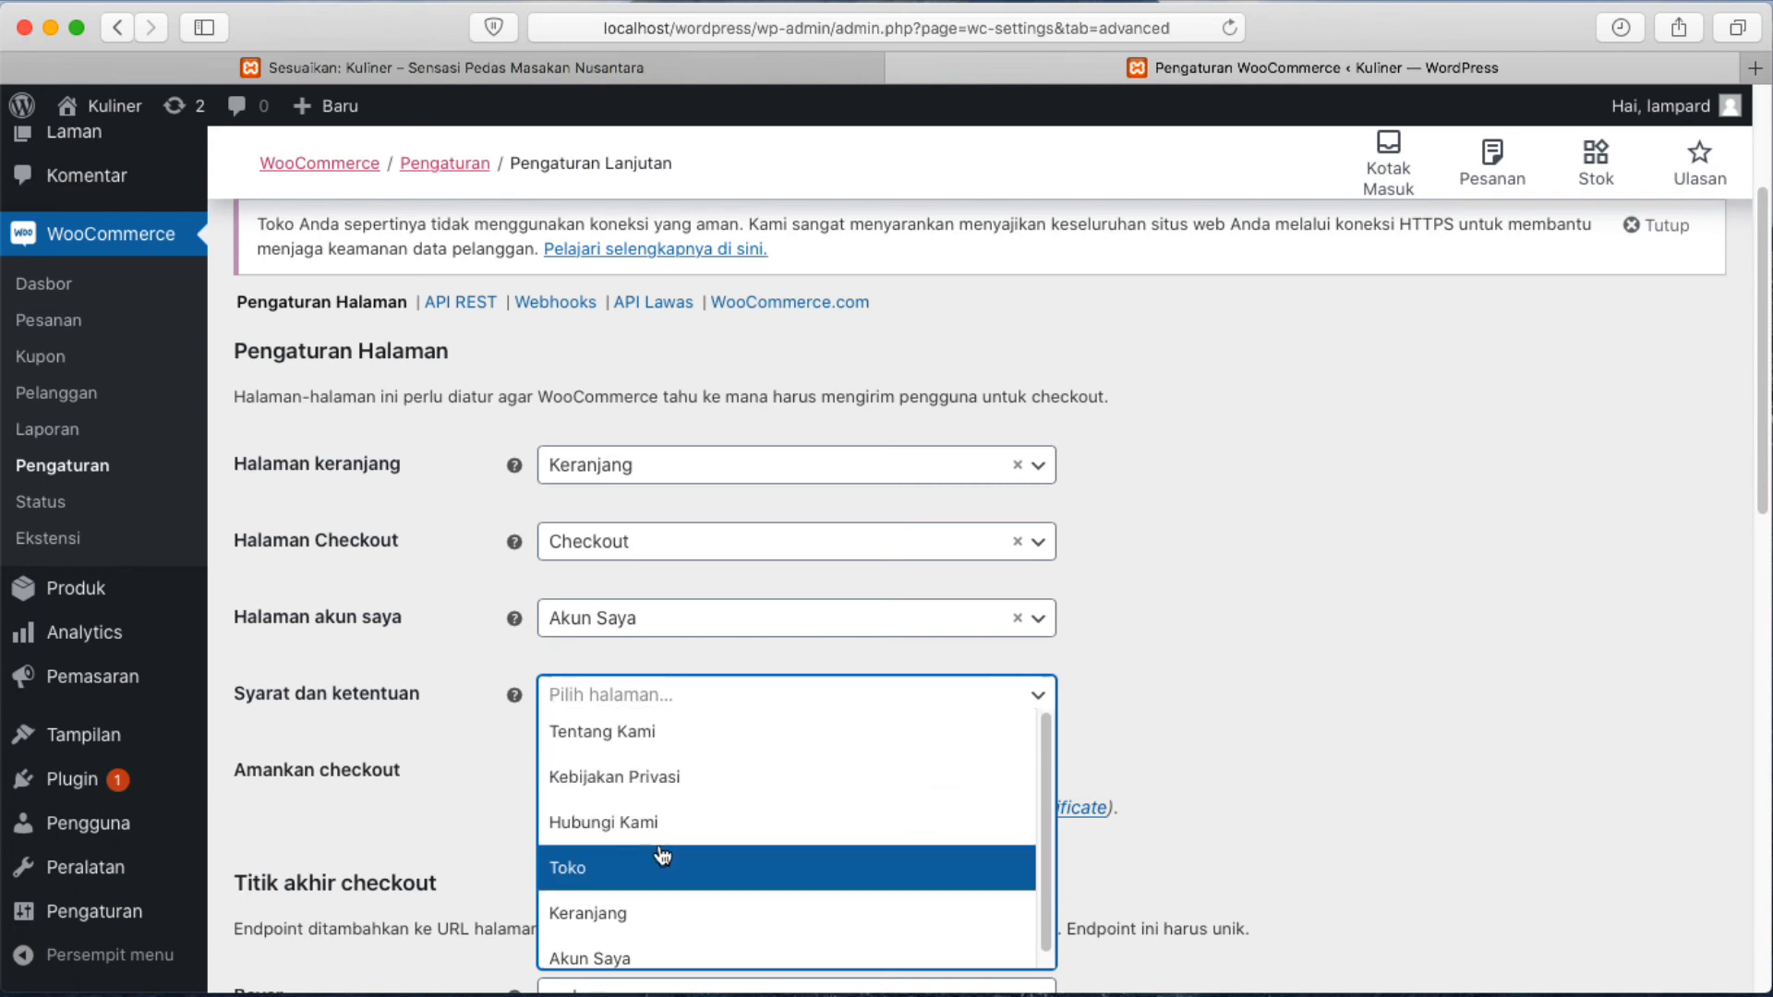
pyautogui.click(1265, 656)
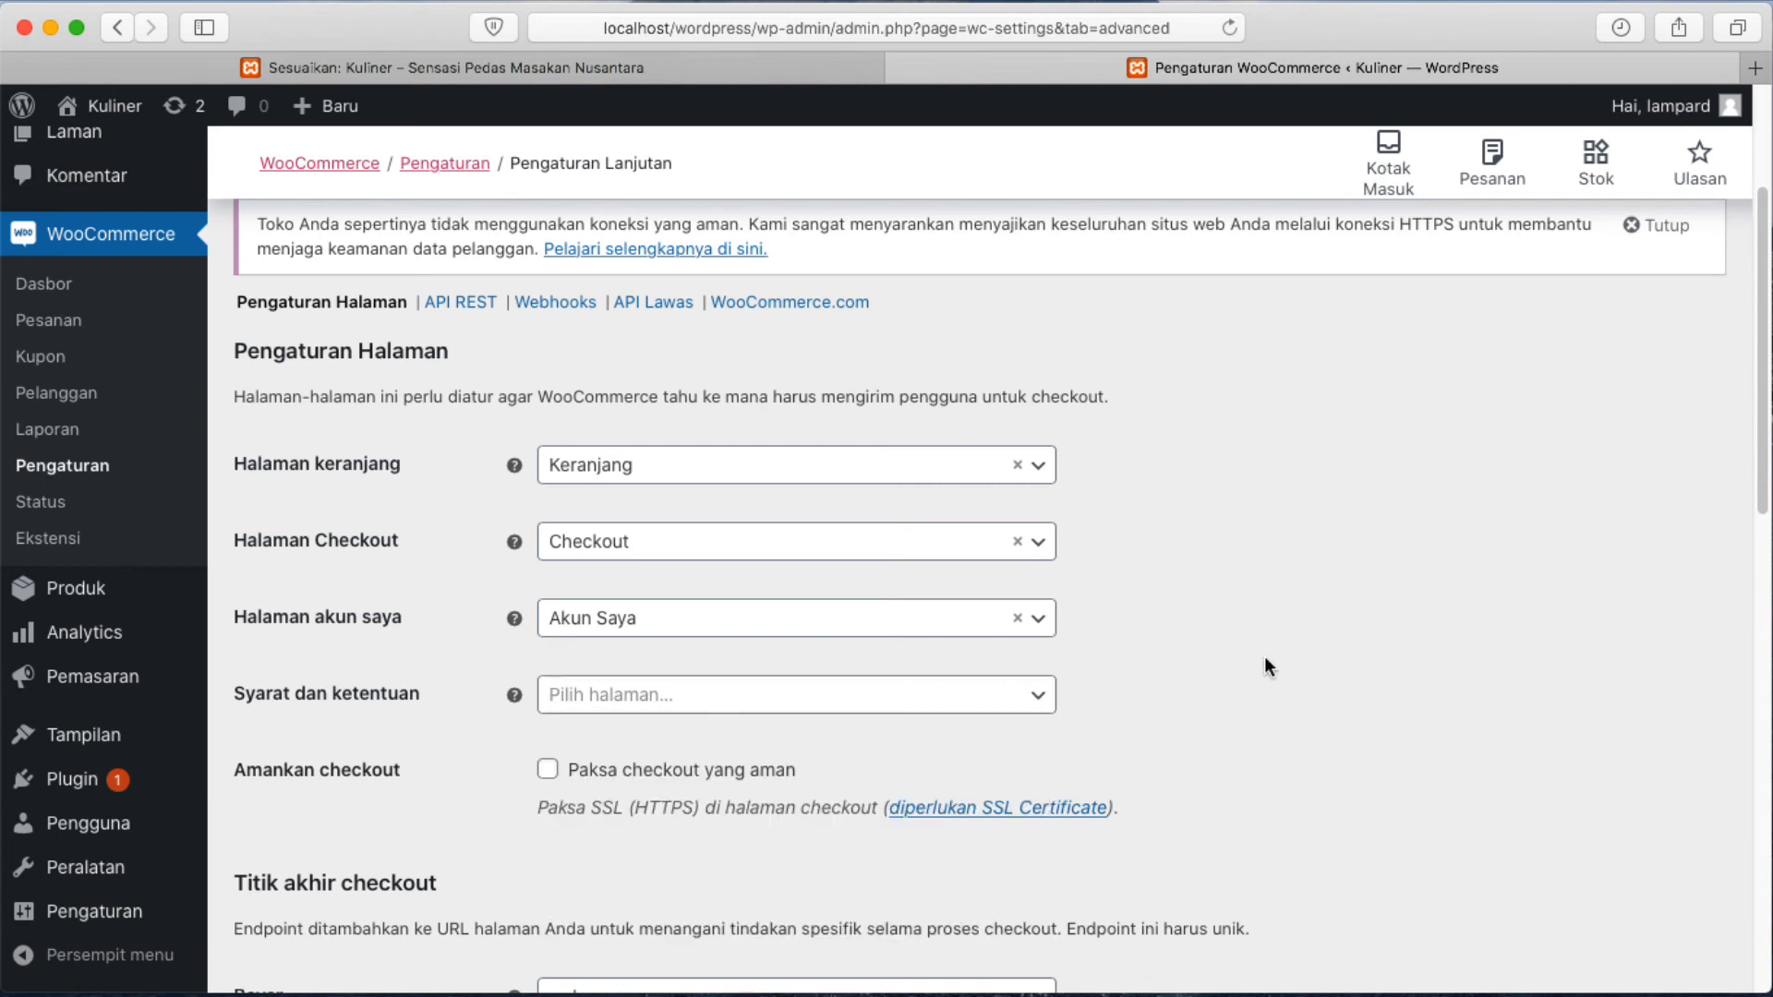
pyautogui.scroll(-3, 1265, 656)
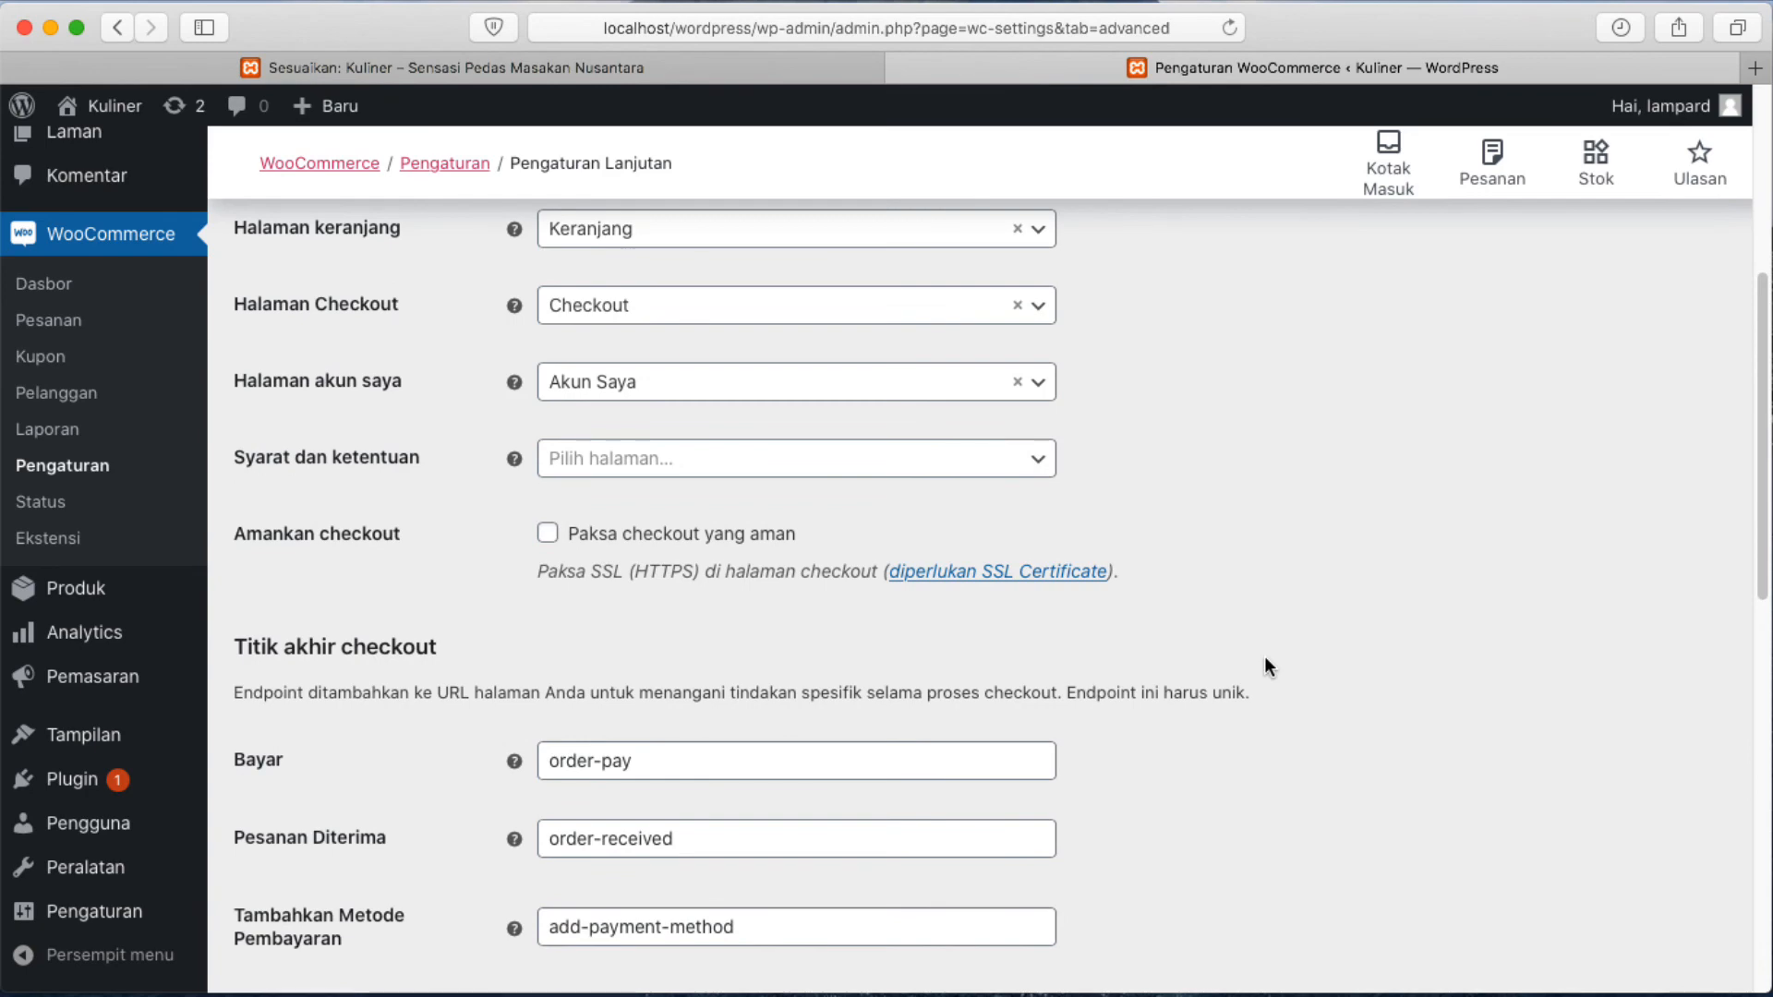
pyautogui.scroll(-12, 1265, 656)
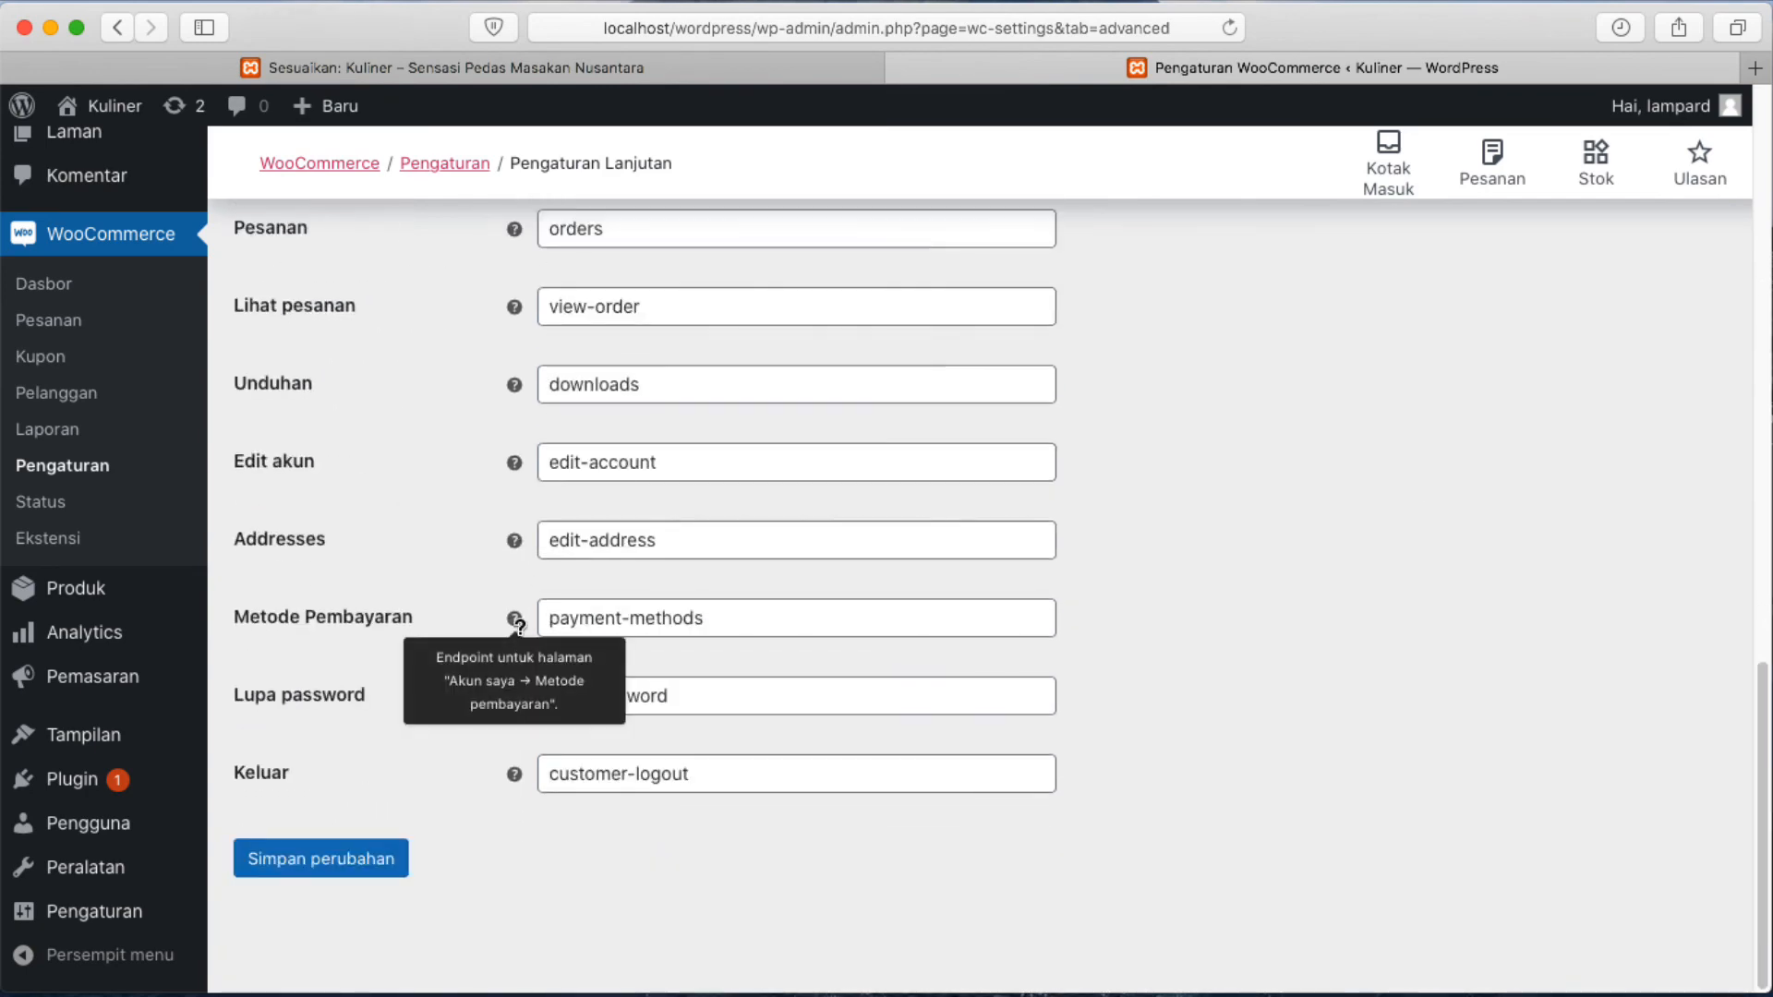
pyautogui.scroll(15, 933, 490)
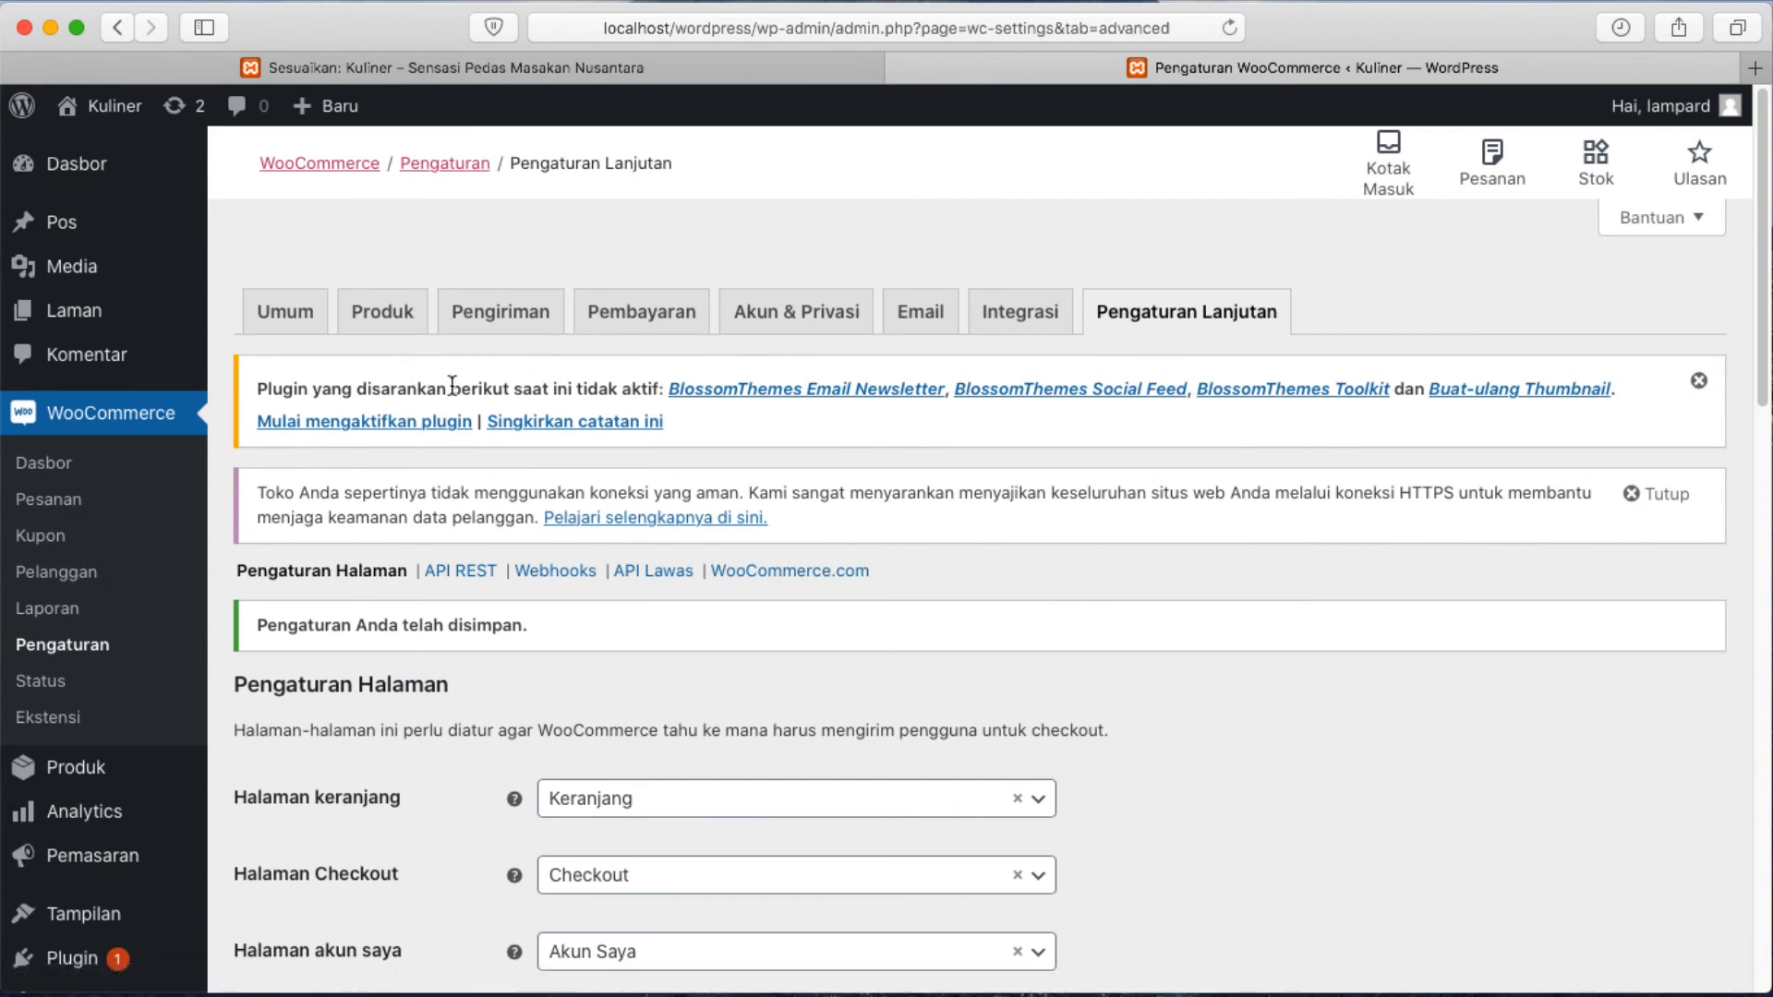
# Show the Kuliner site menu in the admin bar, with Kunjungi Situs and Kunjungi Toko.
pyautogui.moveTo(74, 120)
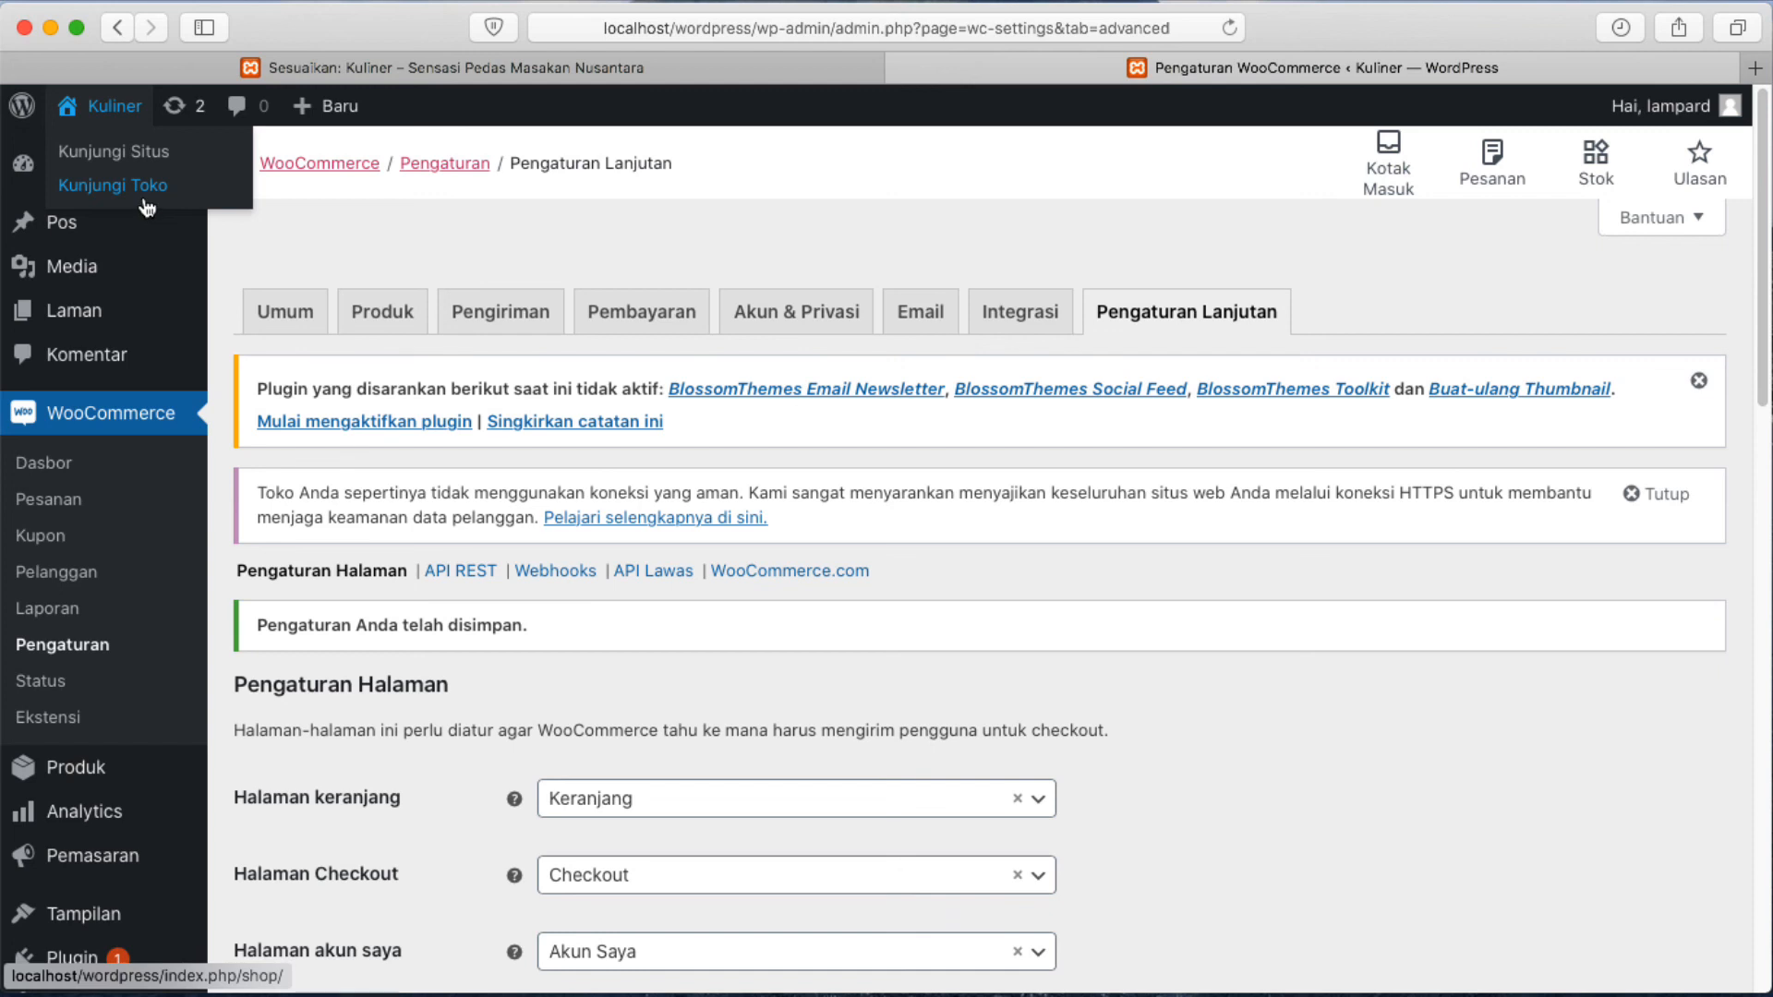
# Browse the public Kuliner homepage in a new tab, then close the Sesuaikan tab.
pyautogui.click(94, 155)
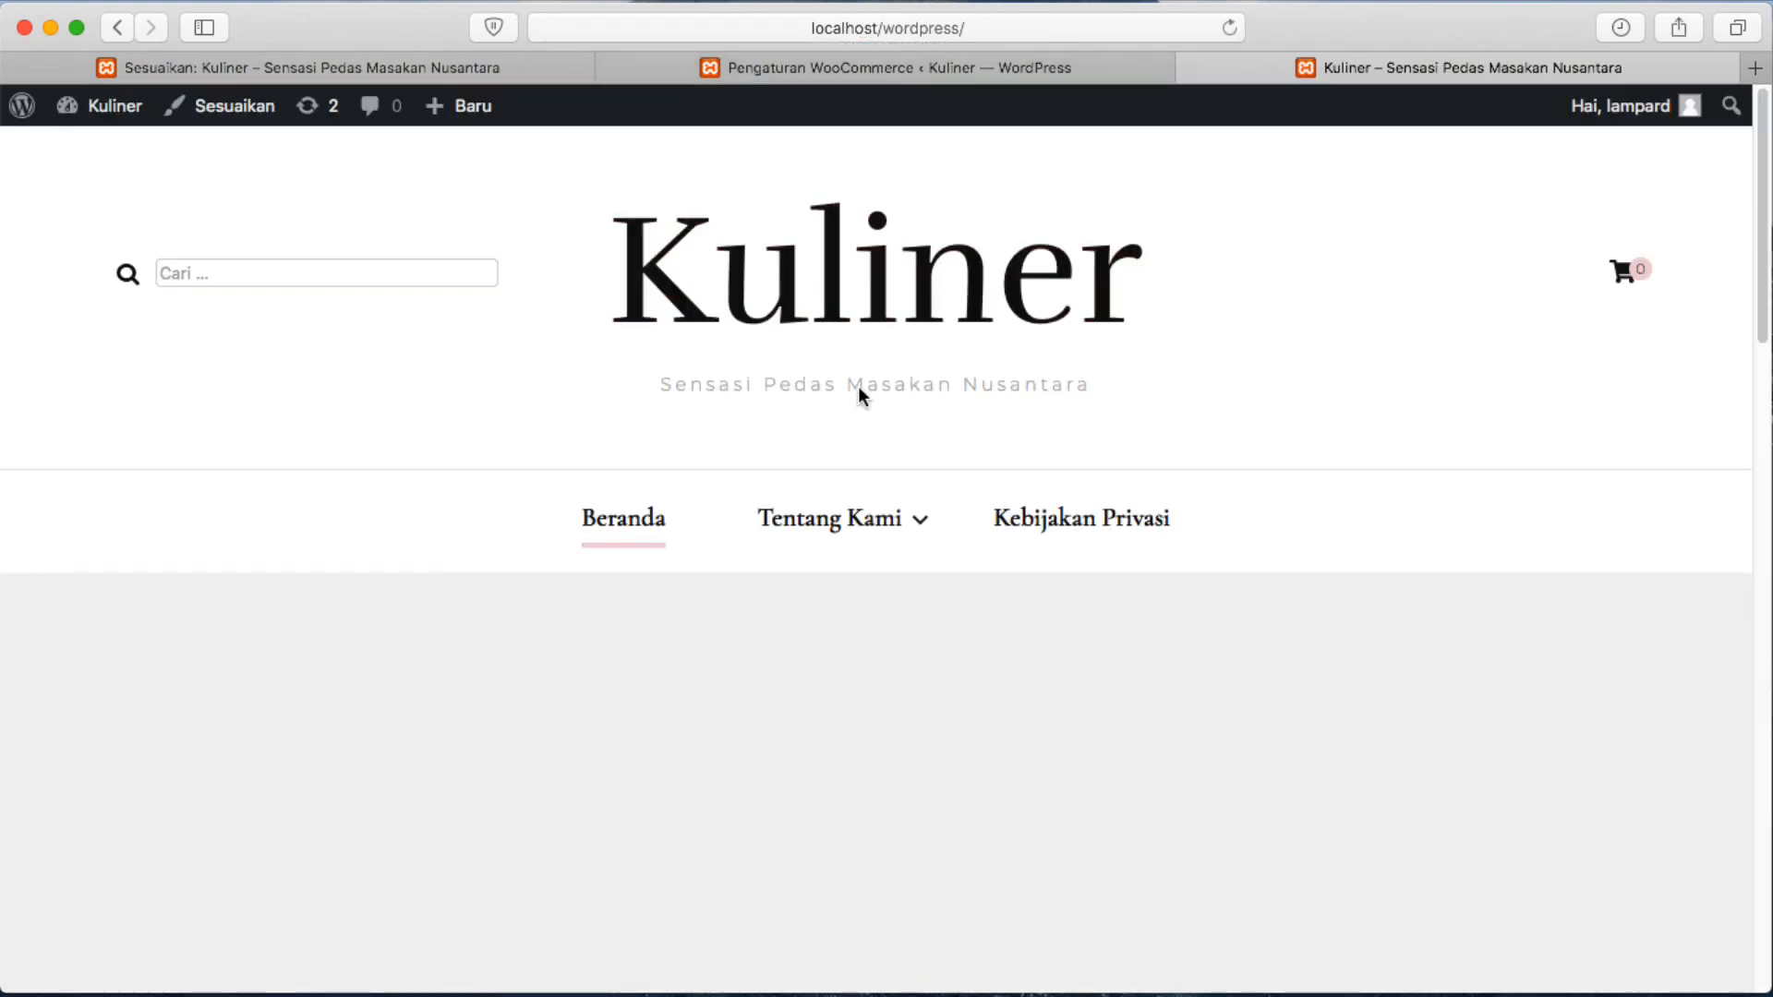
pyautogui.scroll(-7, 858, 393)
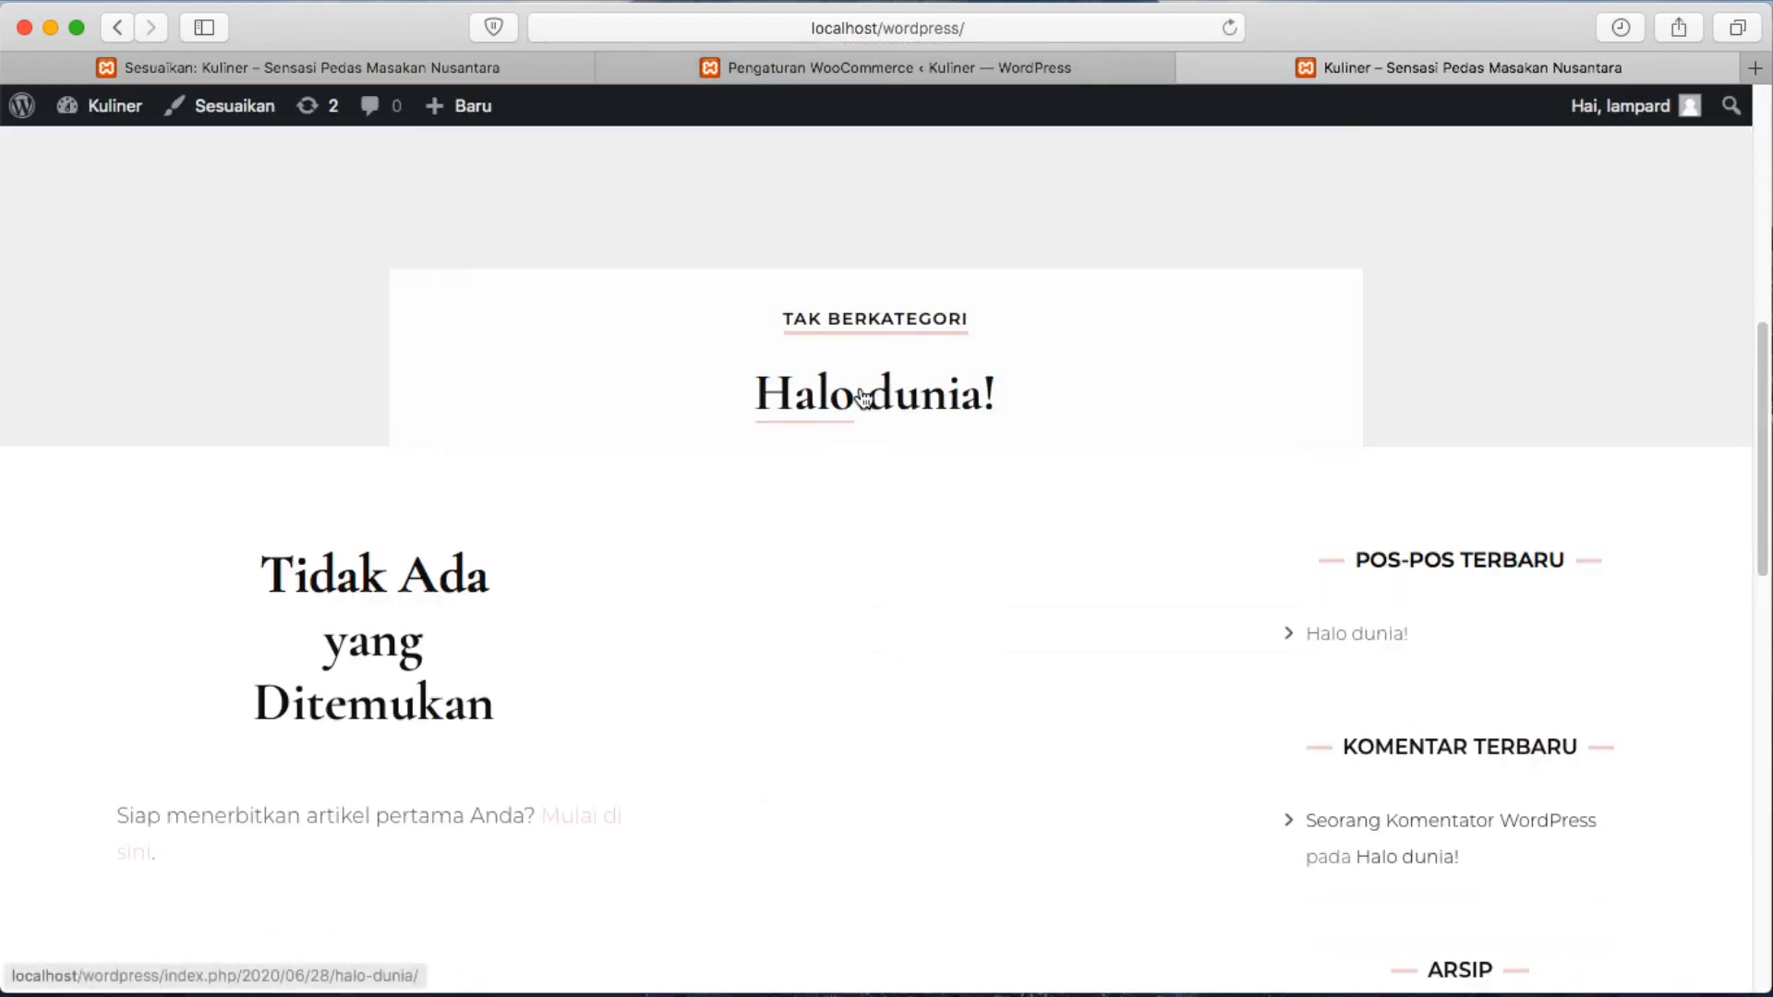
pyautogui.scroll(-1, 861, 393)
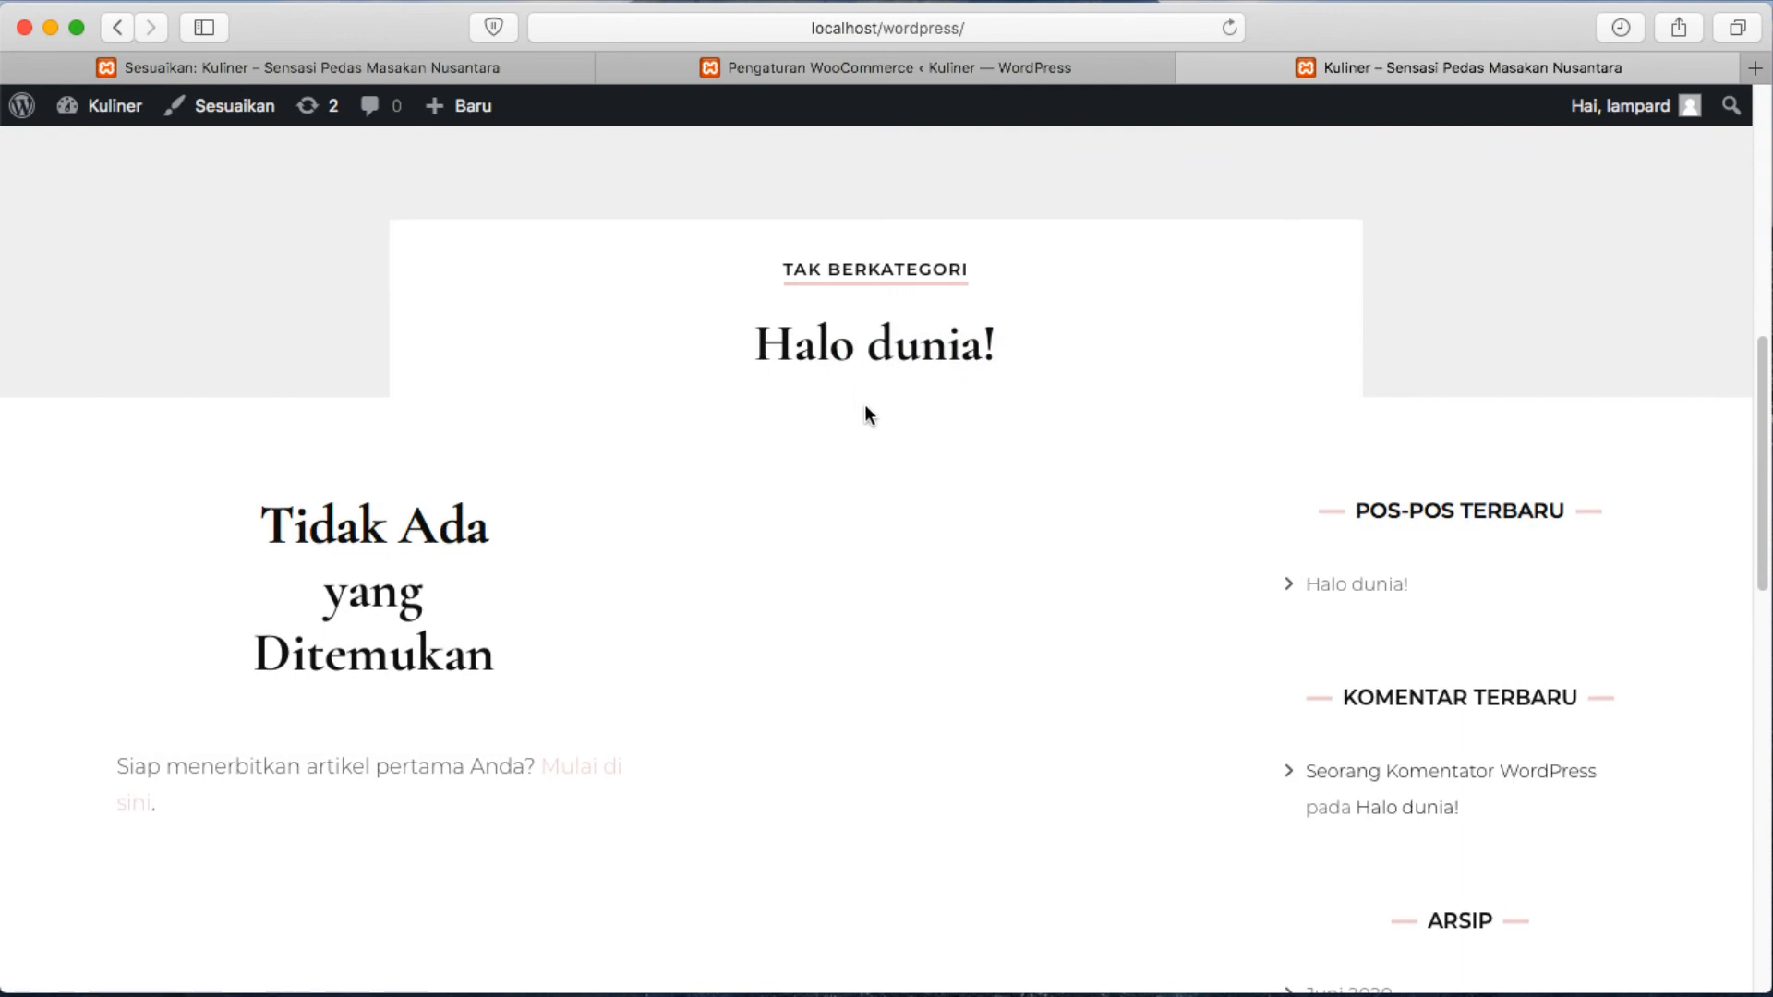
pyautogui.scroll(-5, 920, 471)
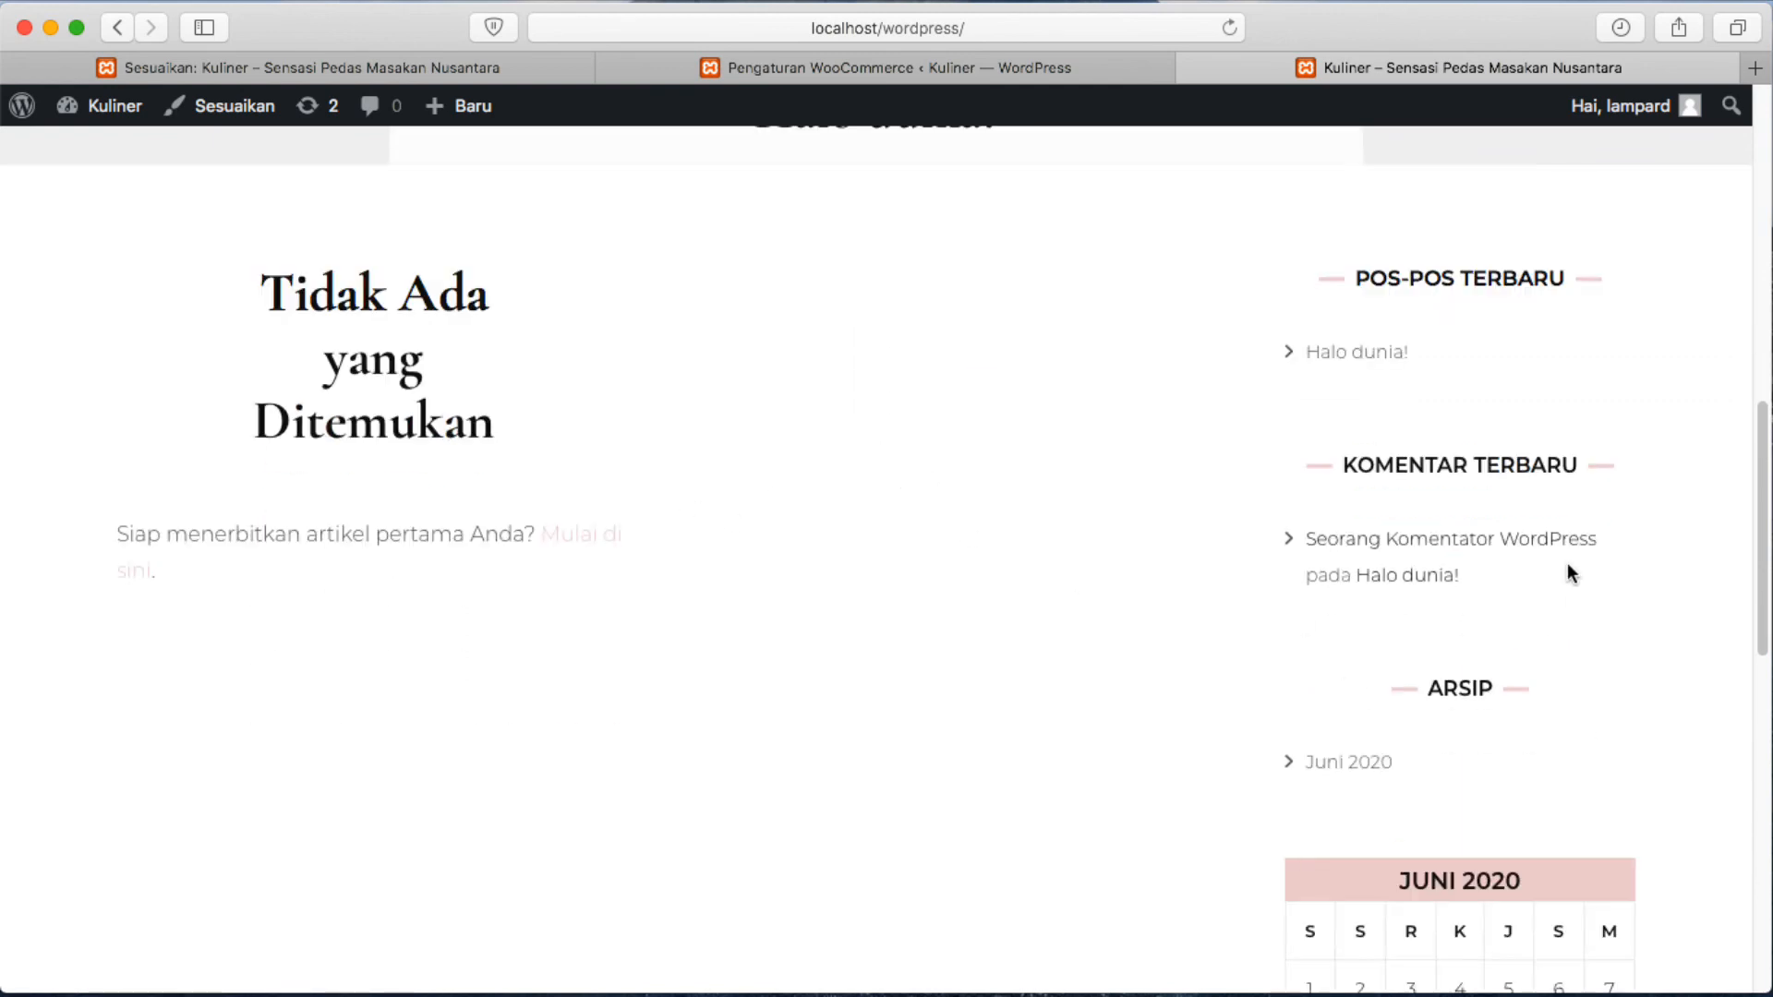
pyautogui.scroll(-5, 1432, 740)
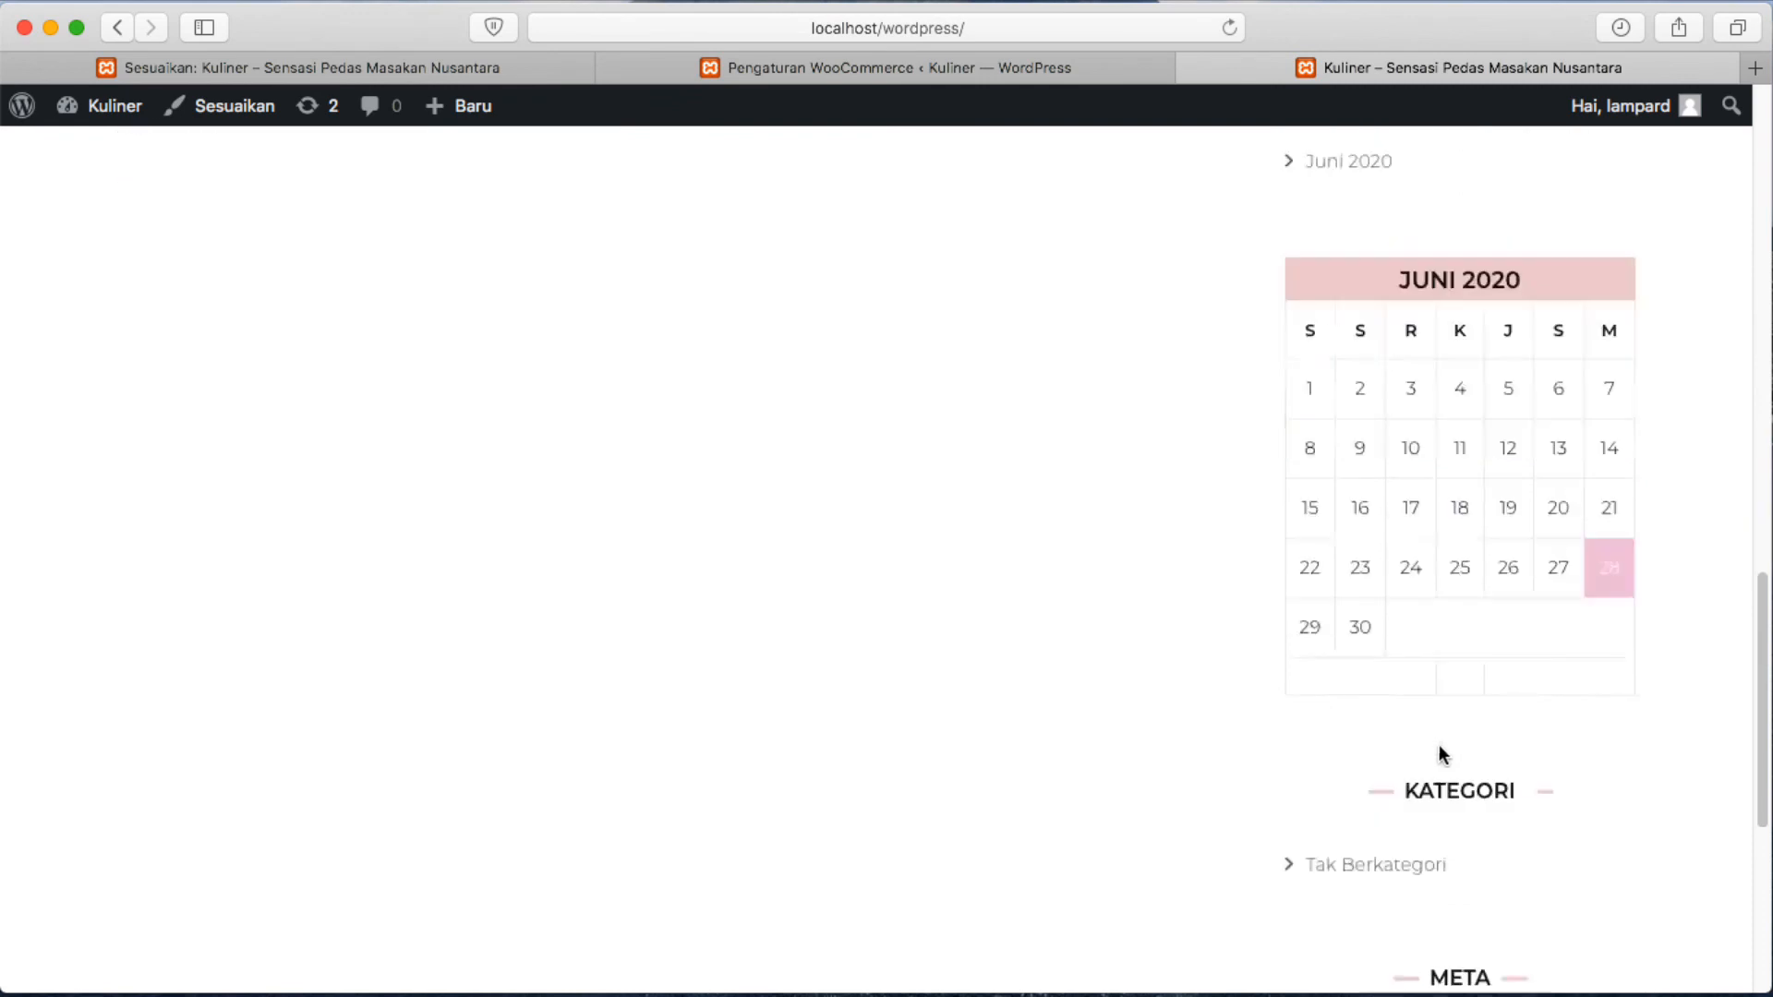
pyautogui.scroll(15, 1439, 744)
pyautogui.scroll(3, 1438, 744)
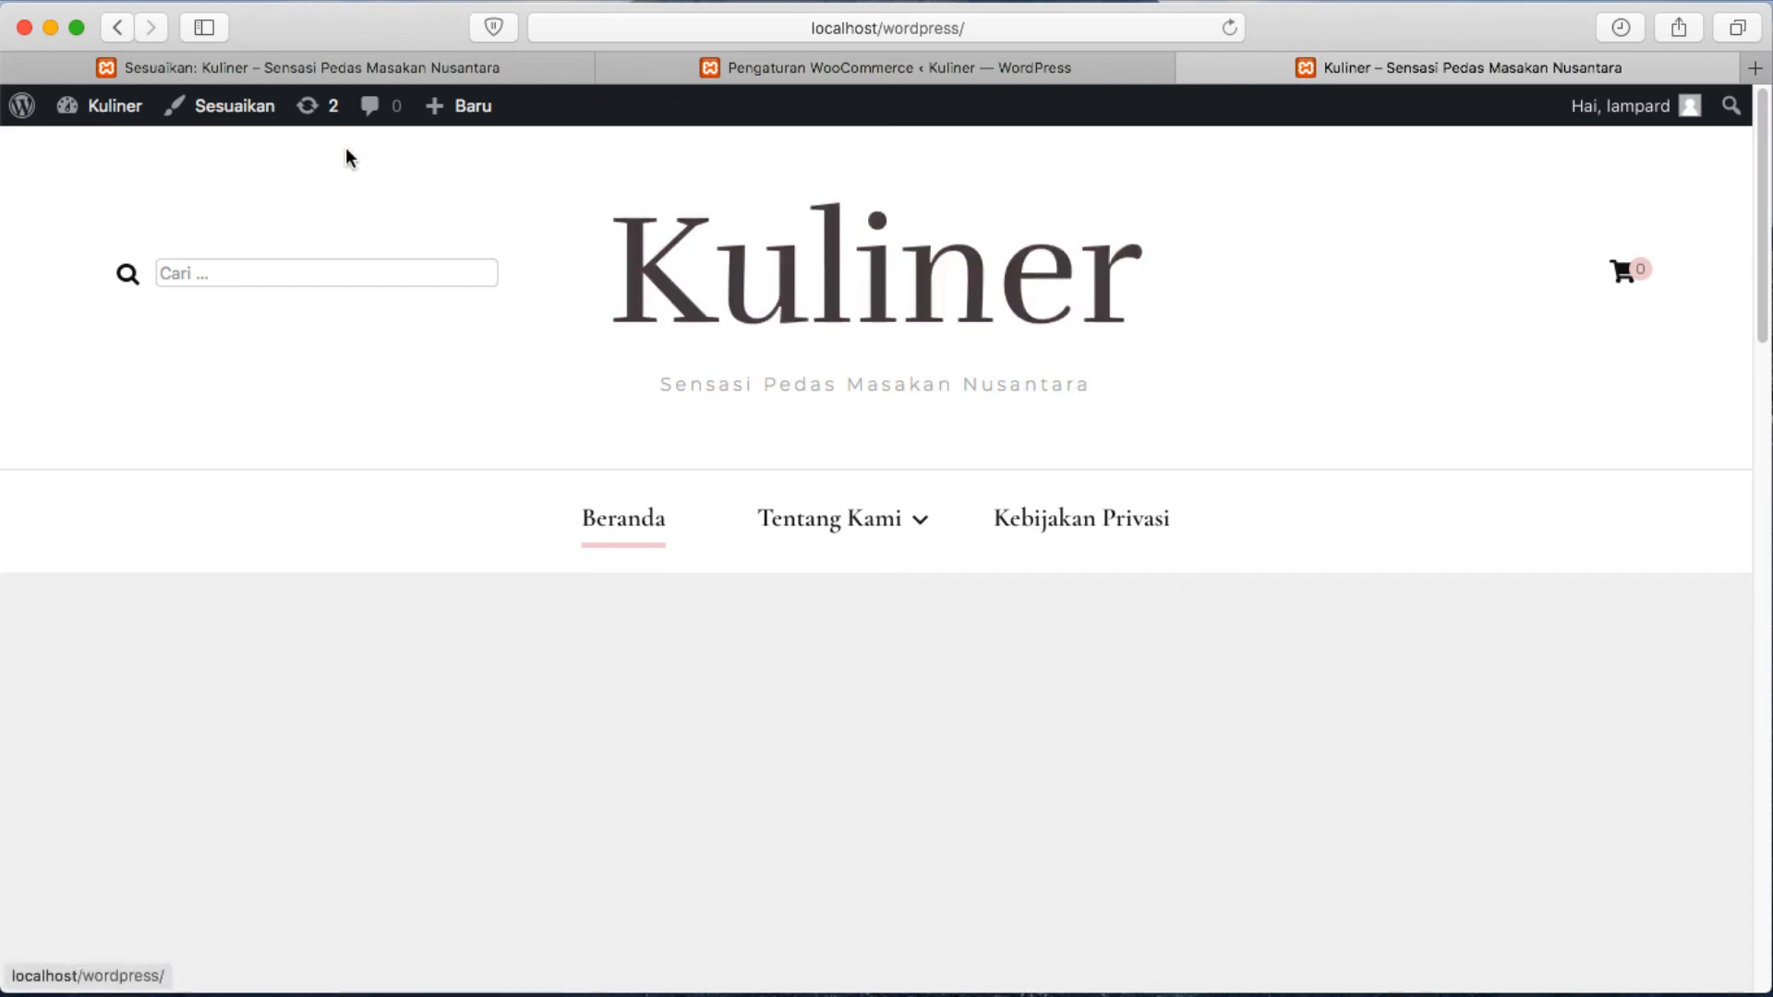
pyautogui.press('super+w')
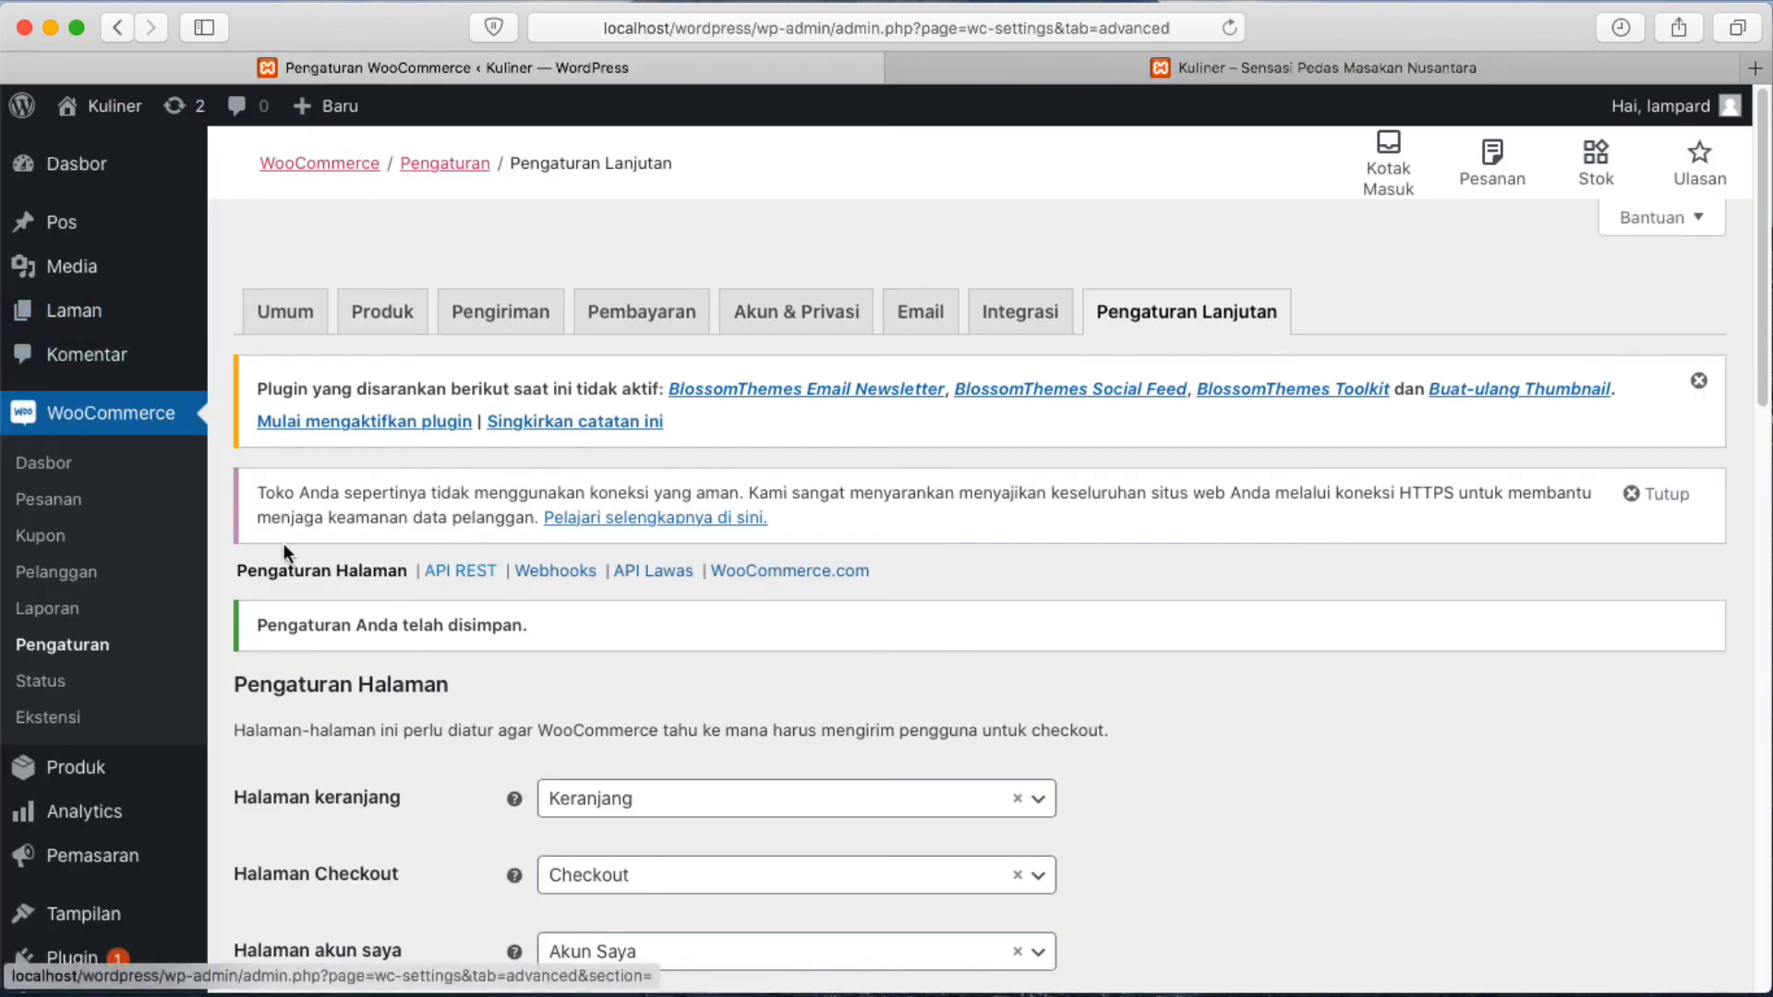
# Visit the Kuliner Toko shop page via Kunjungi Toko, which reports no products found.
pyautogui.moveTo(143, 215)
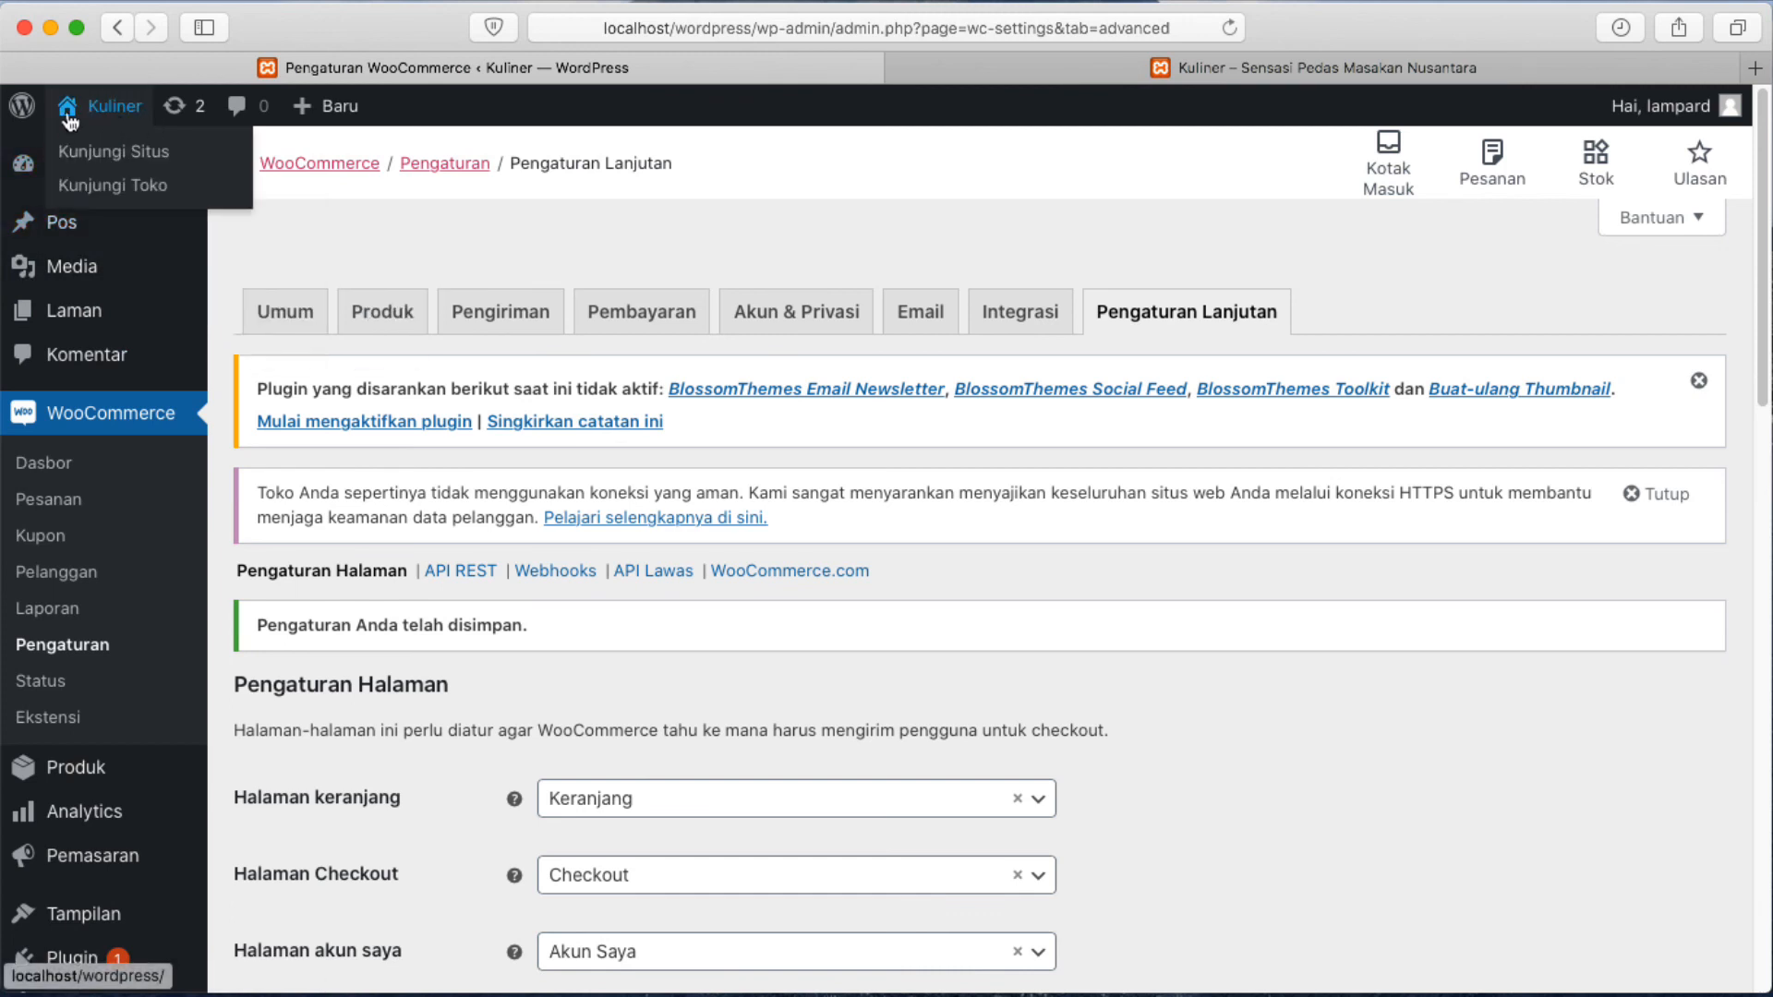
pyautogui.click(127, 194)
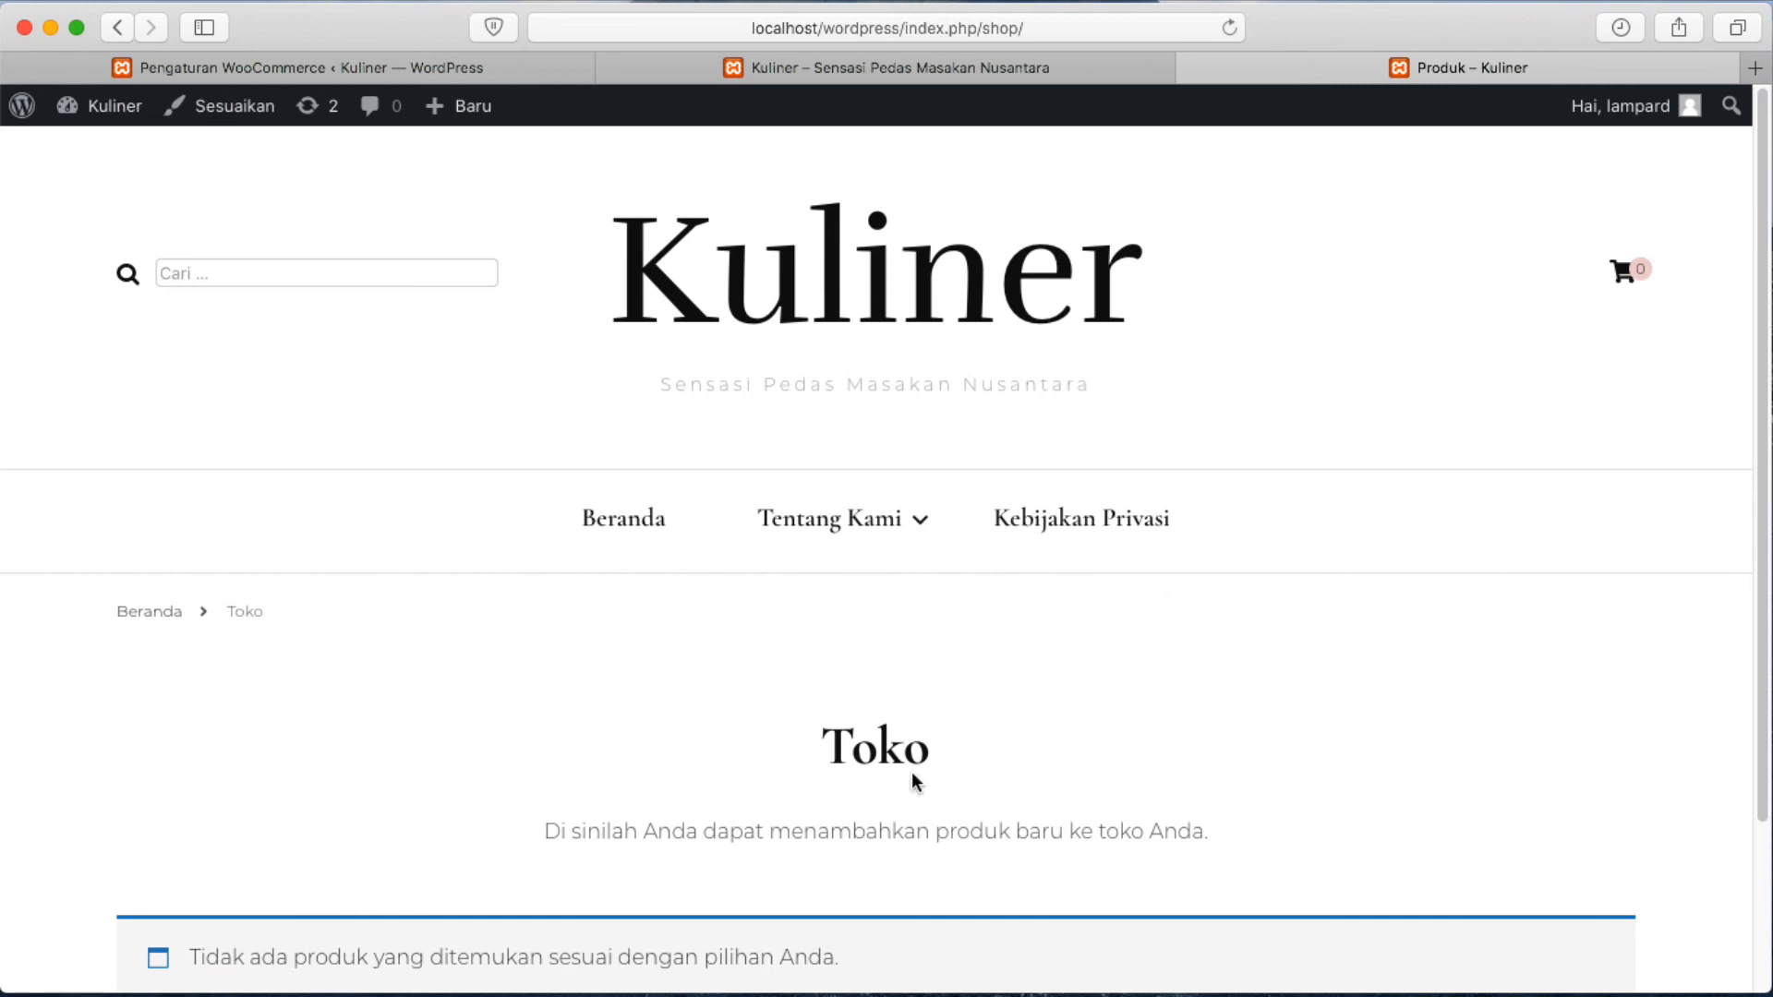
pyautogui.scroll(-3, 966, 635)
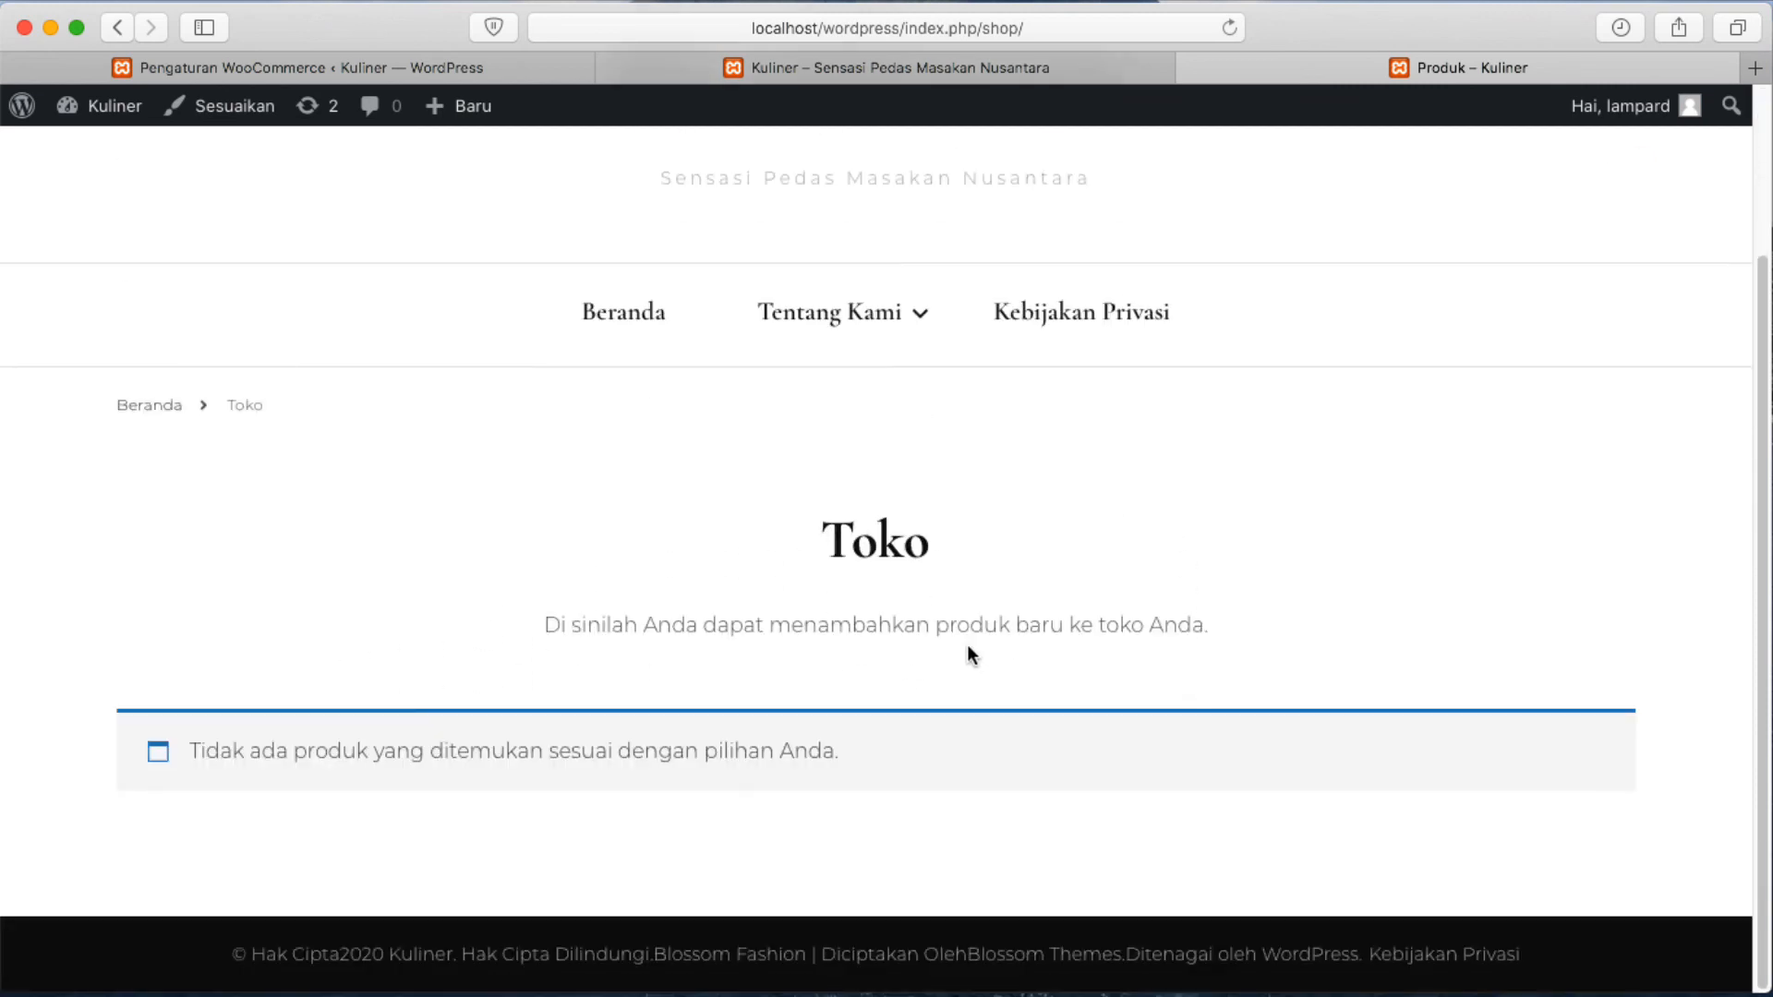
pyautogui.scroll(3, 967, 657)
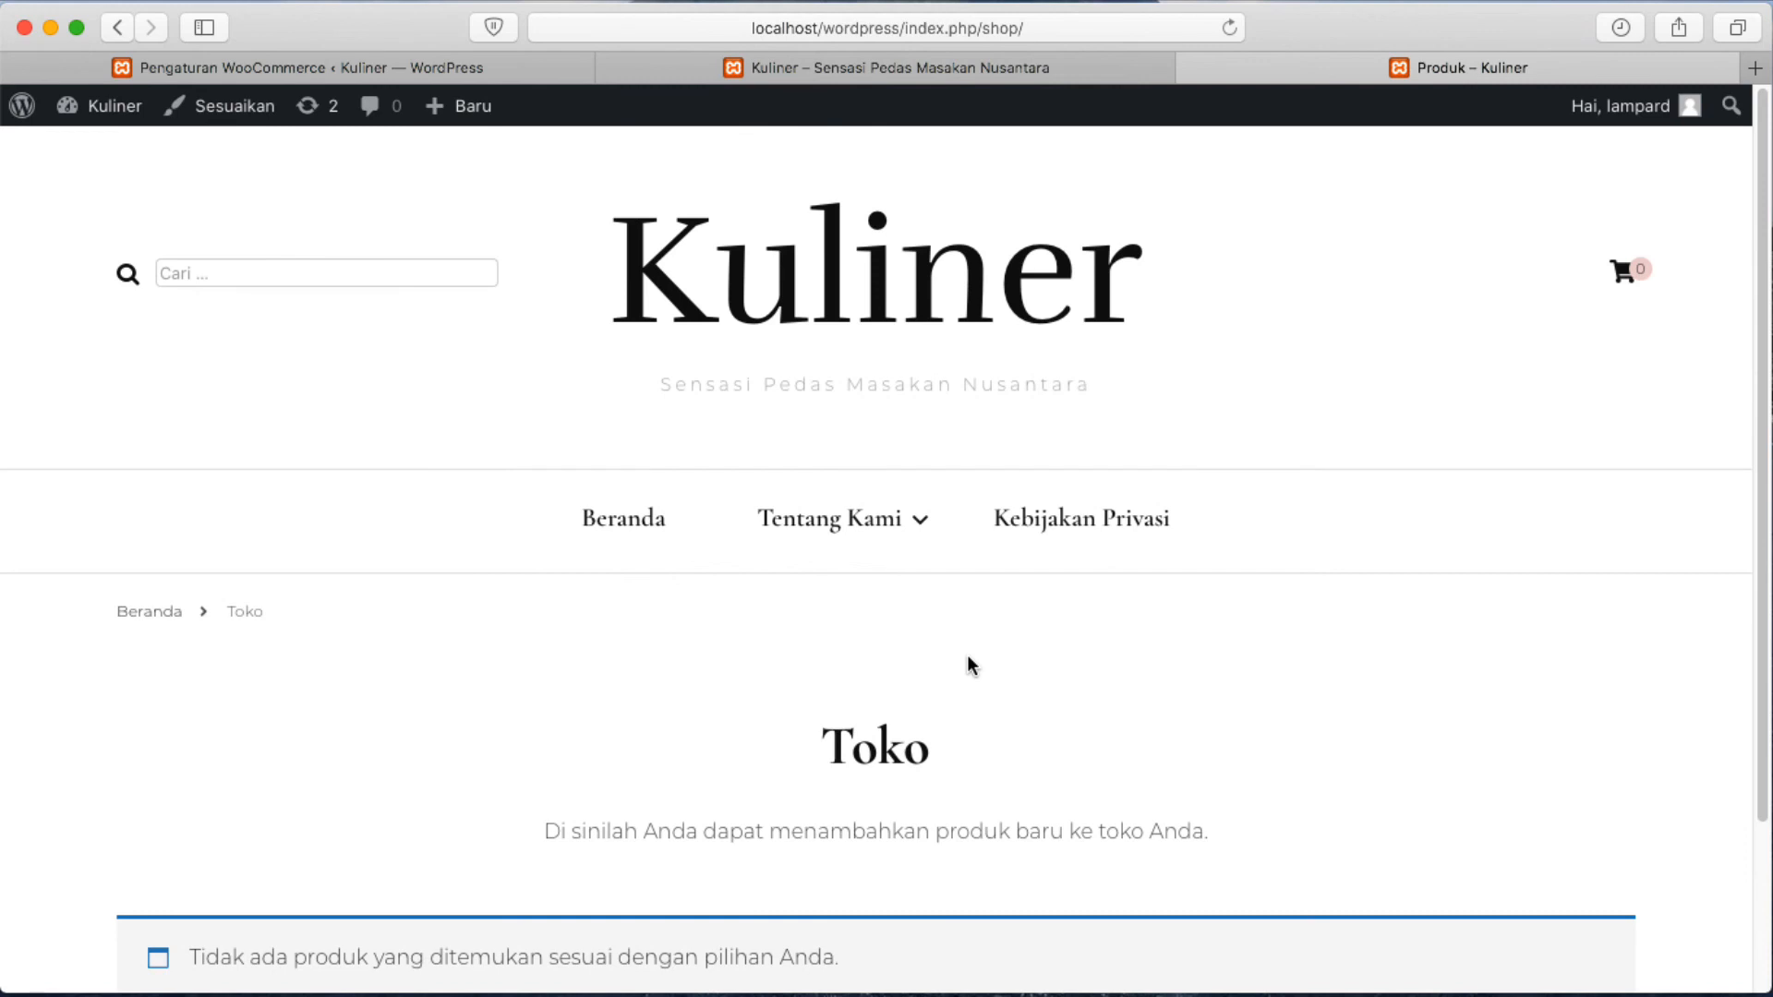